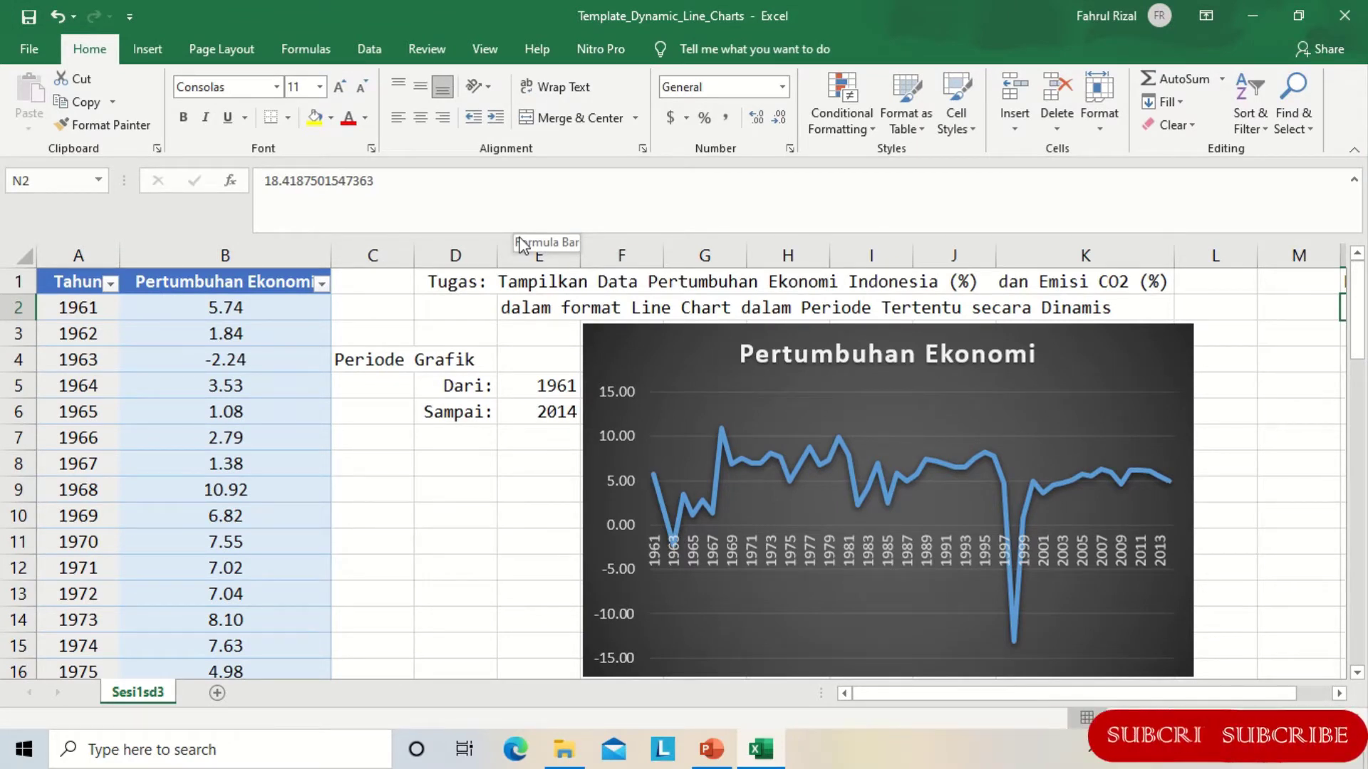
# Step: Set the chart period in the Dari and Sampai cells to run from 1965 to 2000
pyautogui.click(539, 395)
pyautogui.click(588, 391)
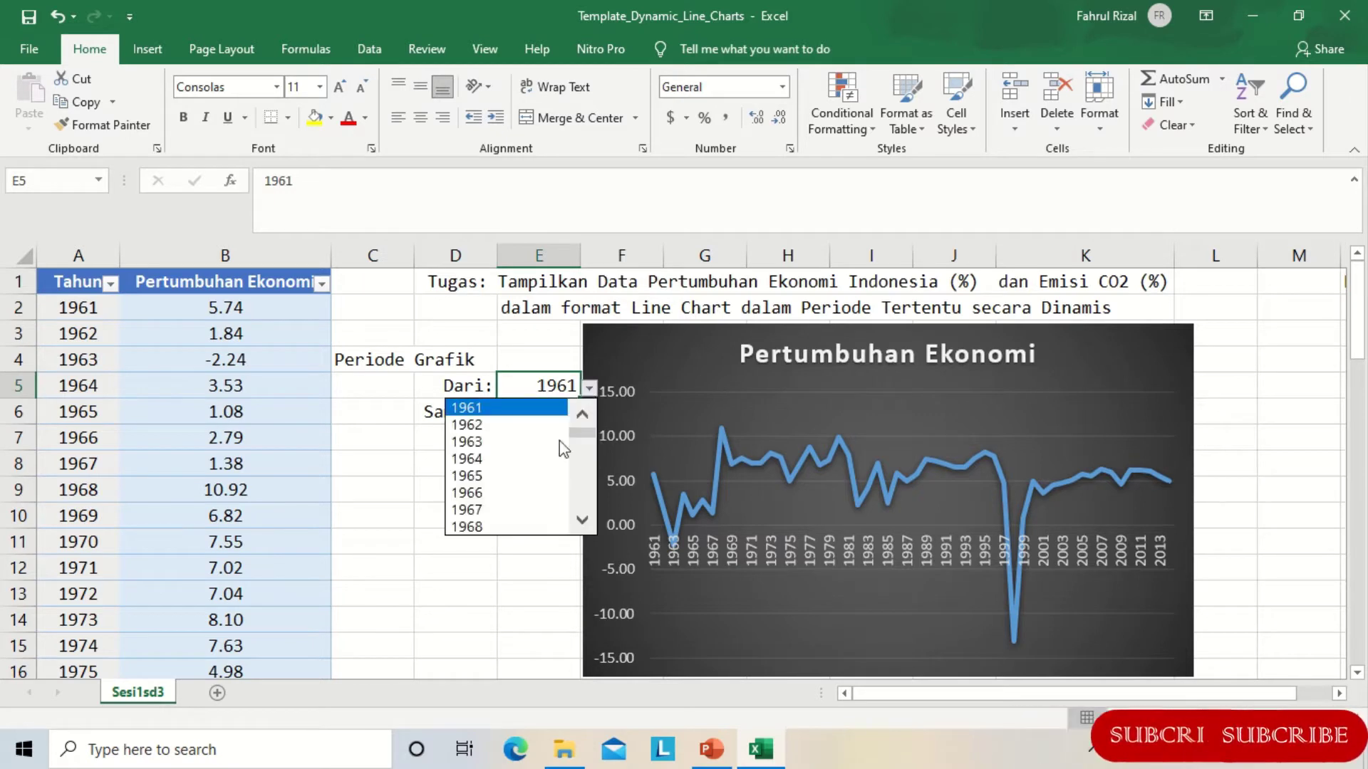
pyautogui.click(522, 479)
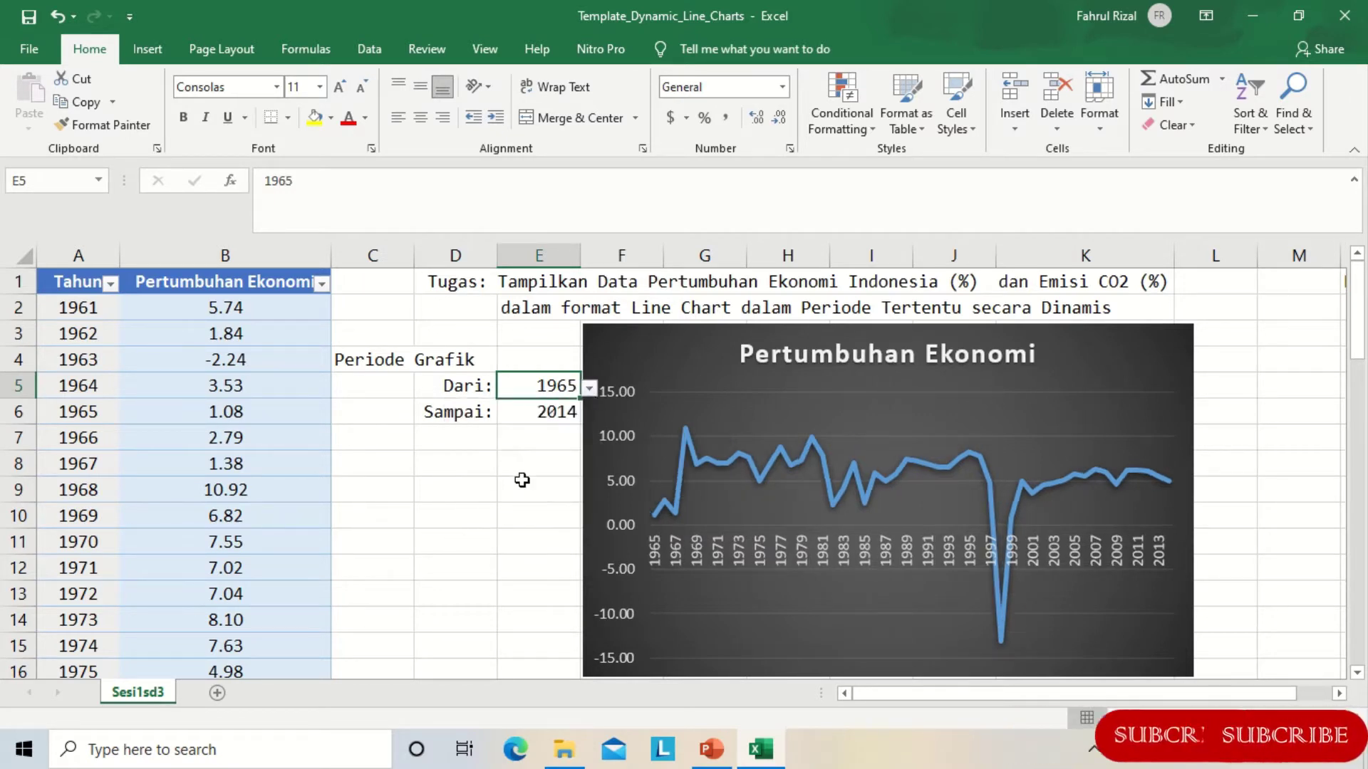
pyautogui.click(536, 412)
pyautogui.click(589, 413)
pyautogui.moveTo(592, 538); pyautogui.dragTo(591, 508)
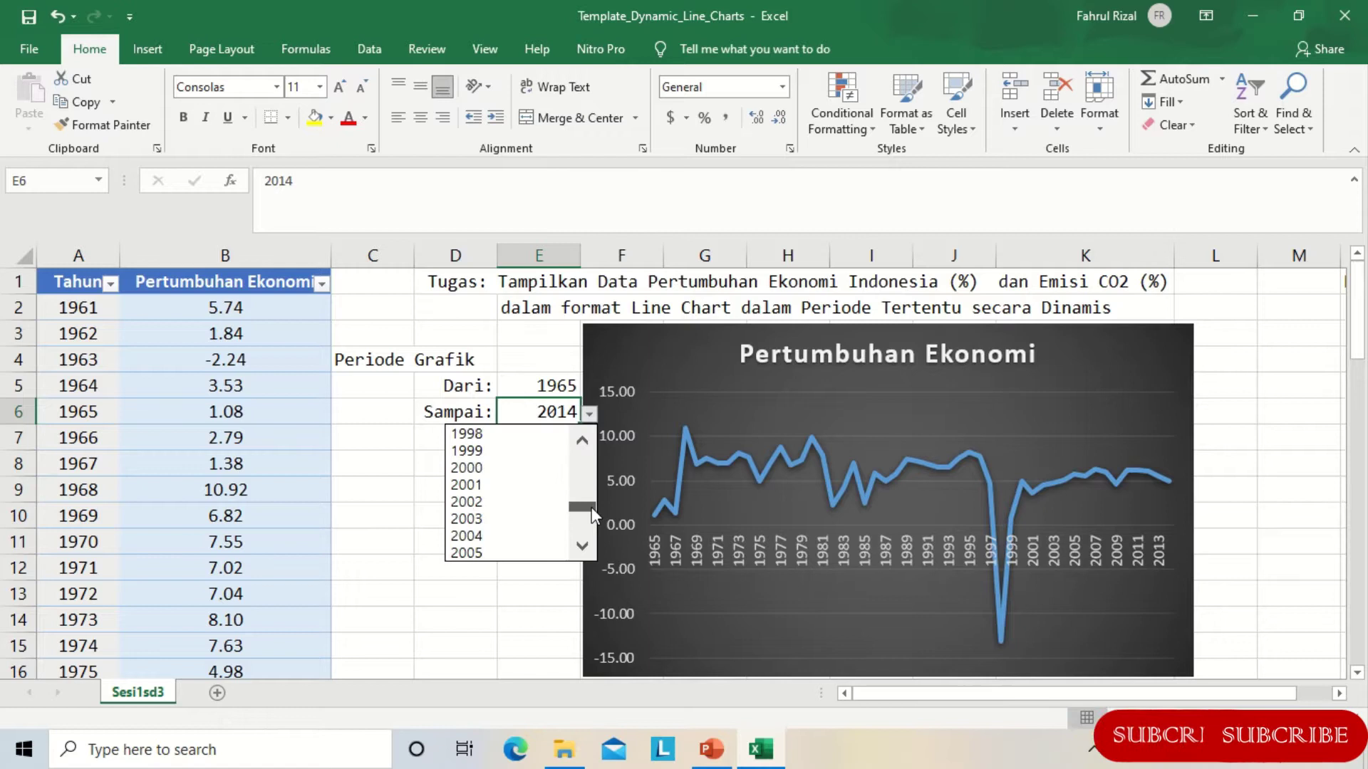
pyautogui.click(494, 473)
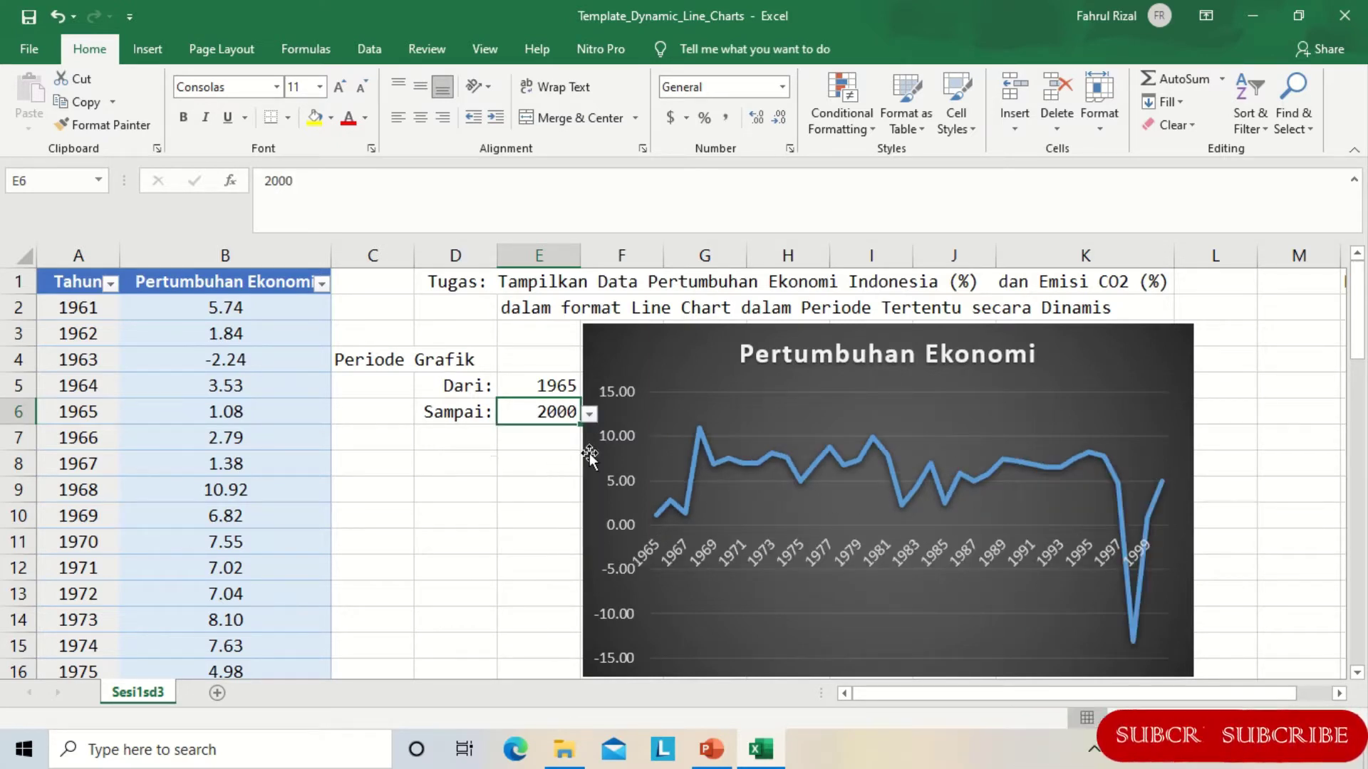
# Step: Set the chart period to start at 1971 in the Dari cell and end at 2008 in the Sampai cell
pyautogui.click(542, 386)
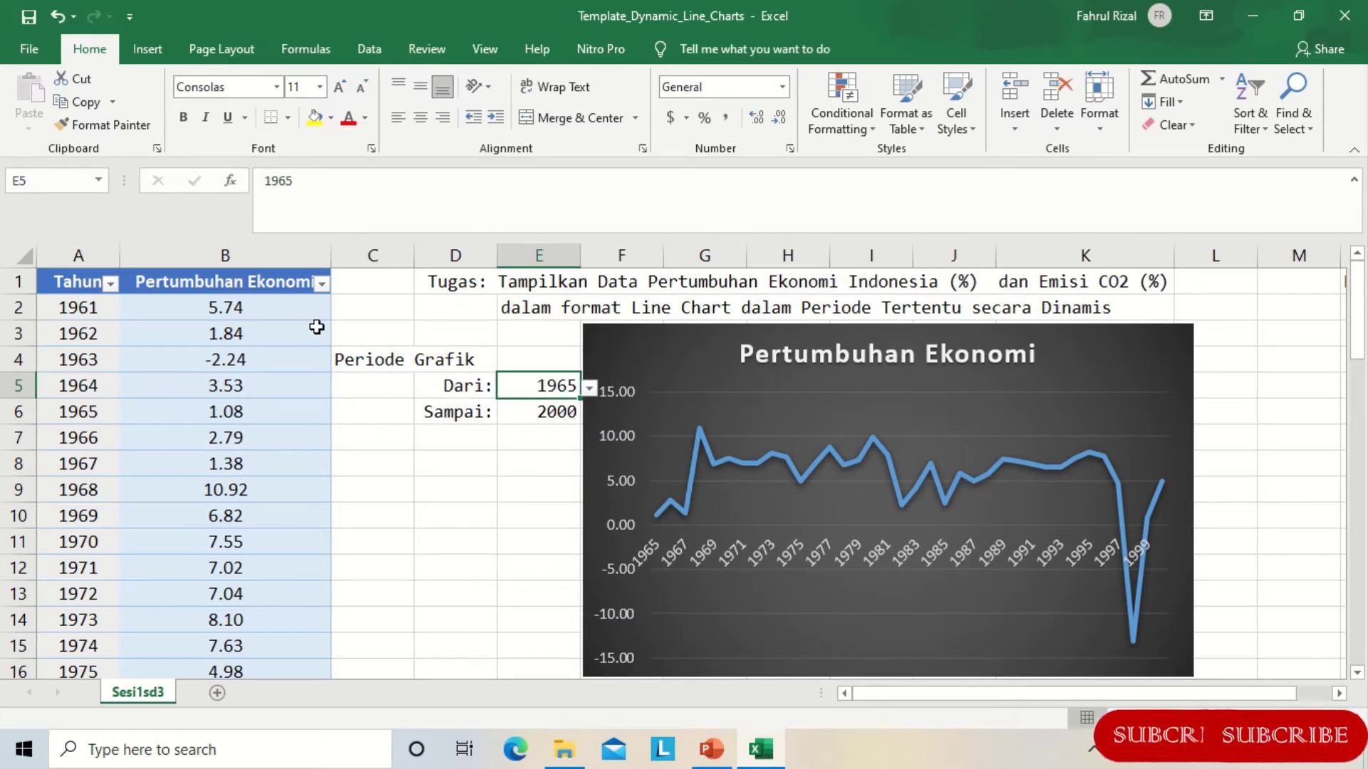
pyautogui.click(589, 389)
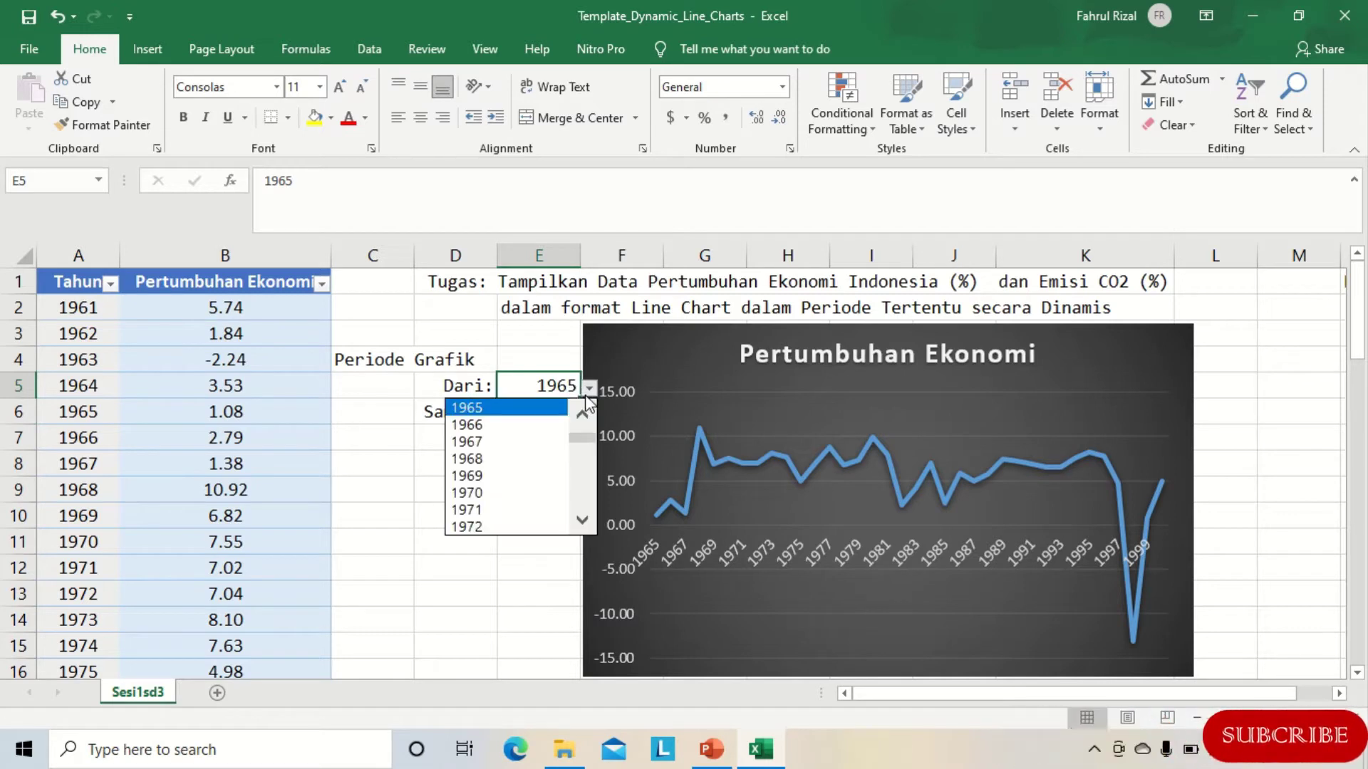
pyautogui.click(555, 503)
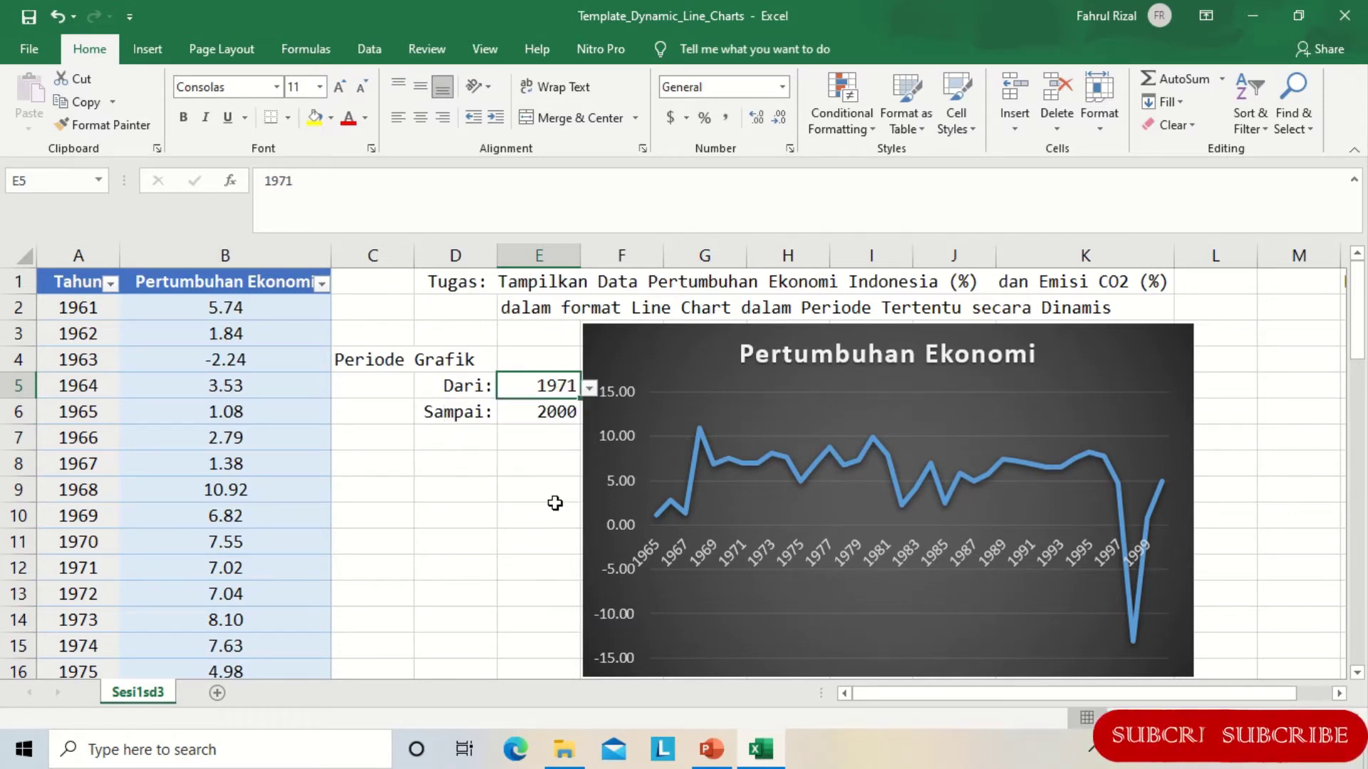
pyautogui.click(556, 406)
pyautogui.click(588, 415)
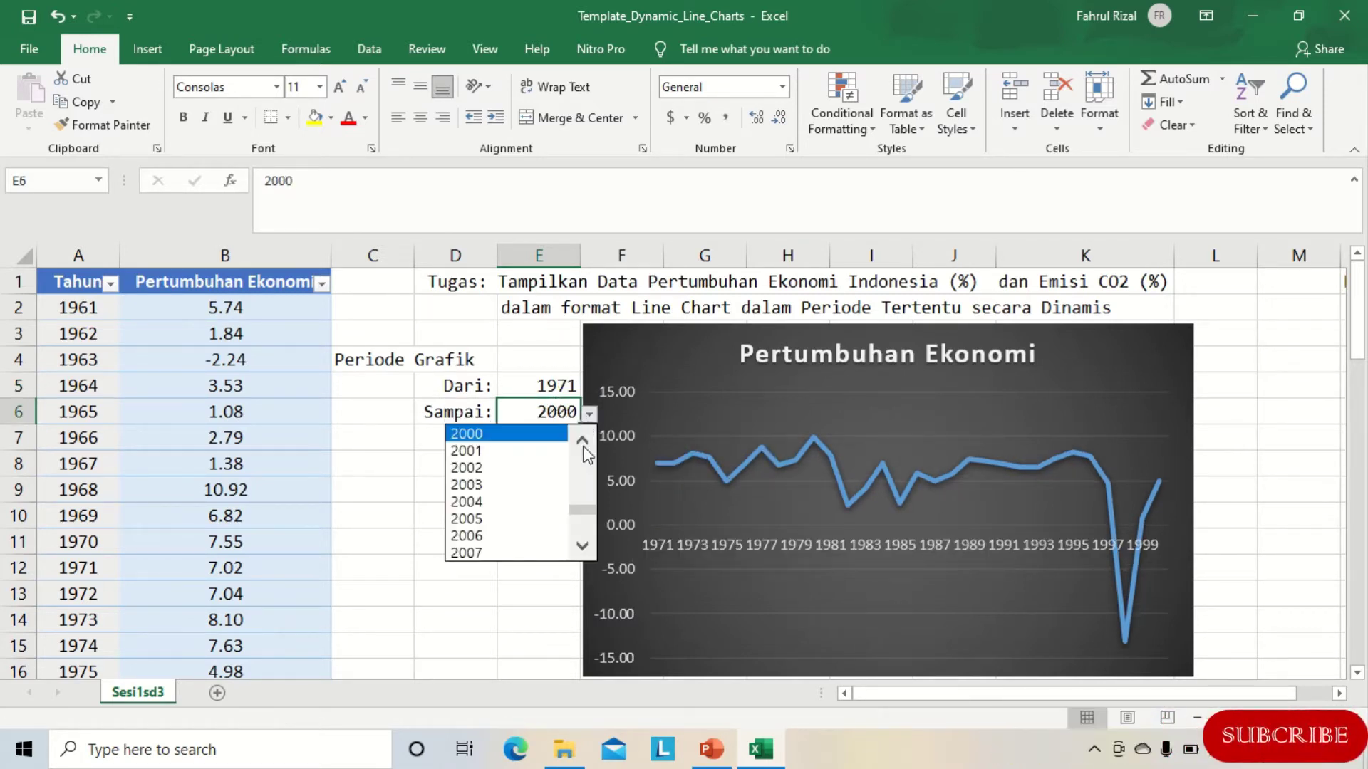
pyautogui.click(582, 547)
pyautogui.click(582, 547)
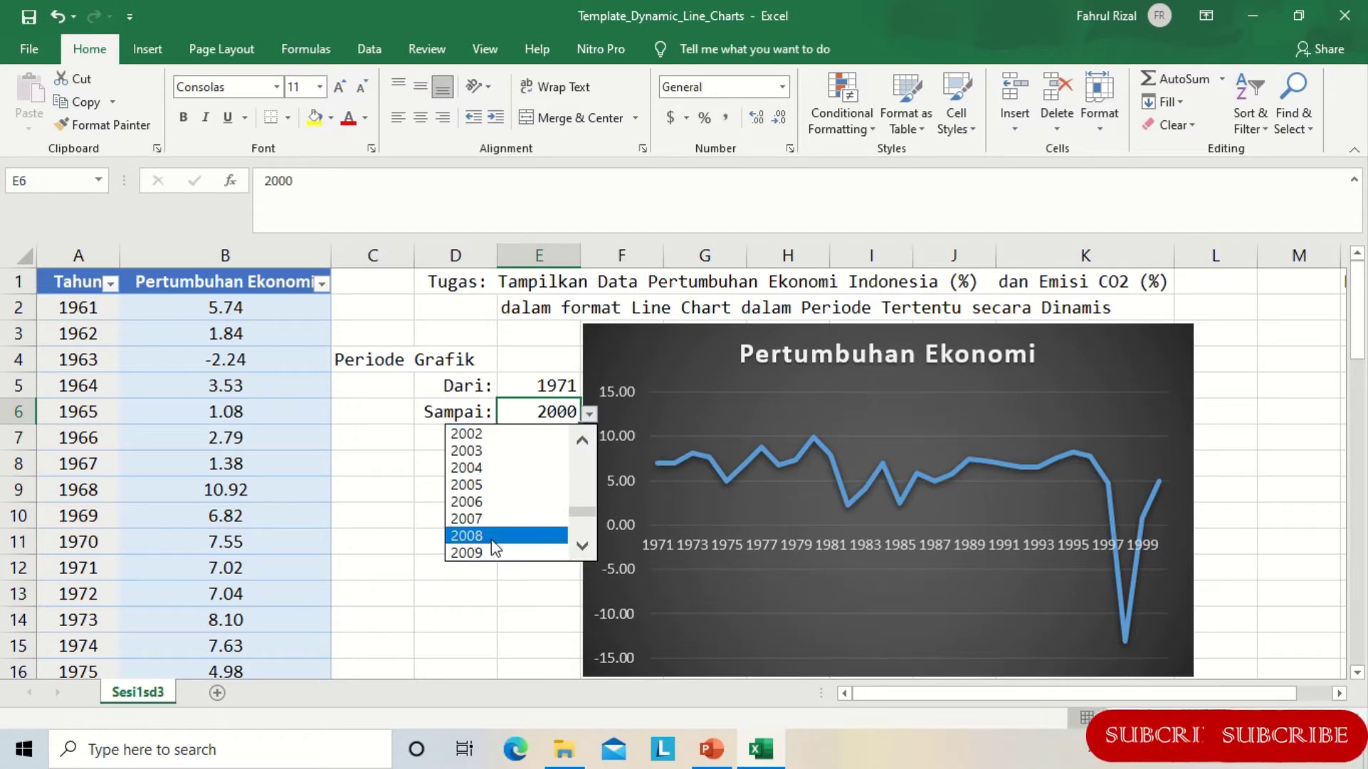
pyautogui.click(495, 536)
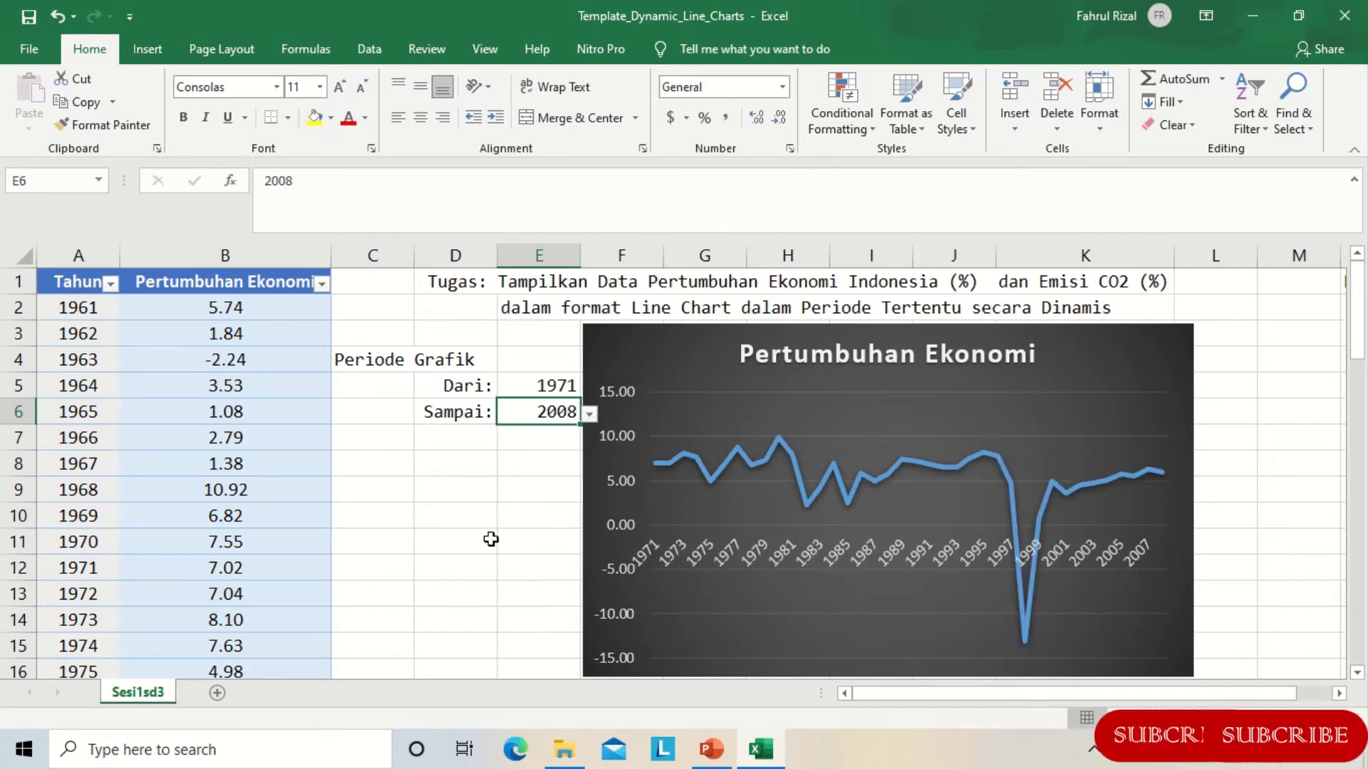
# Step: Examine the period cells and the Tahun and Pertumbuhan Ekonomi table down to its last year
pyautogui.click(542, 388)
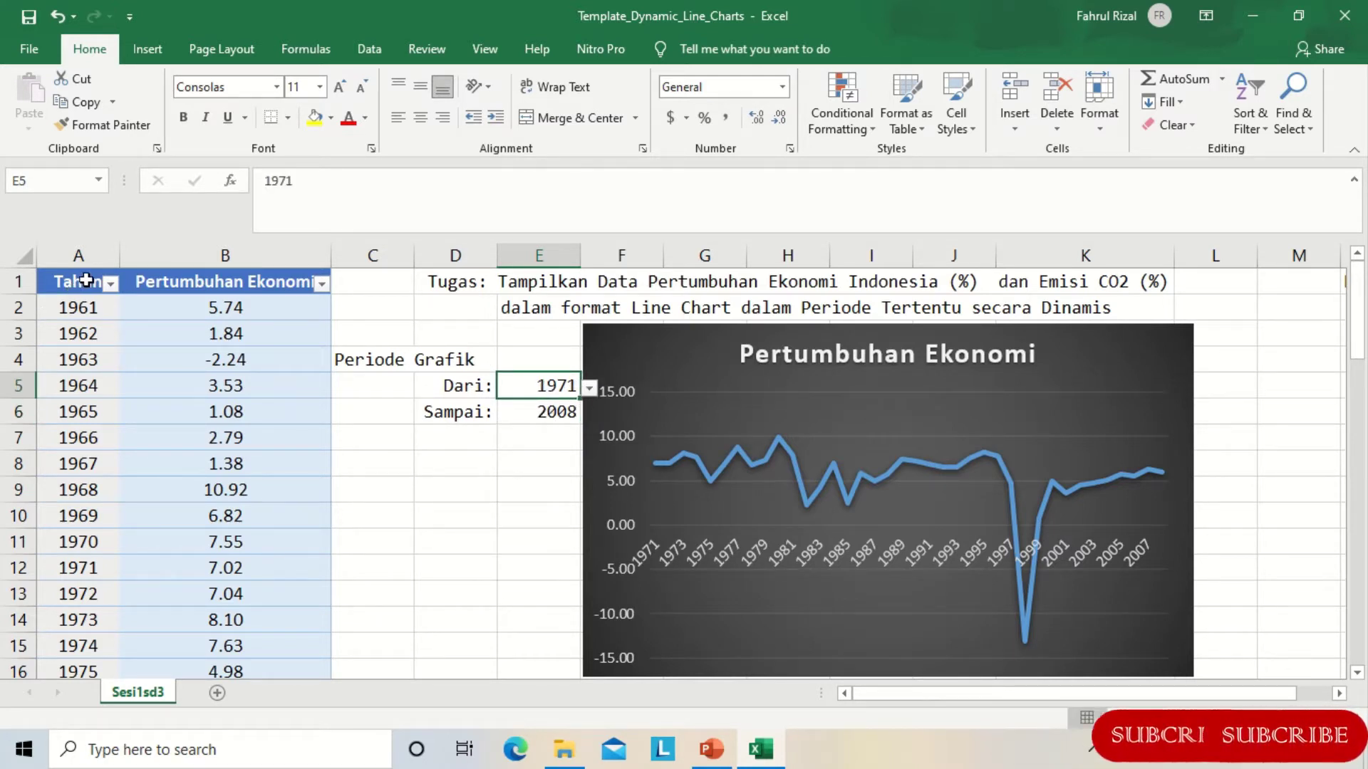
pyautogui.moveTo(86, 280); pyautogui.dragTo(271, 348)
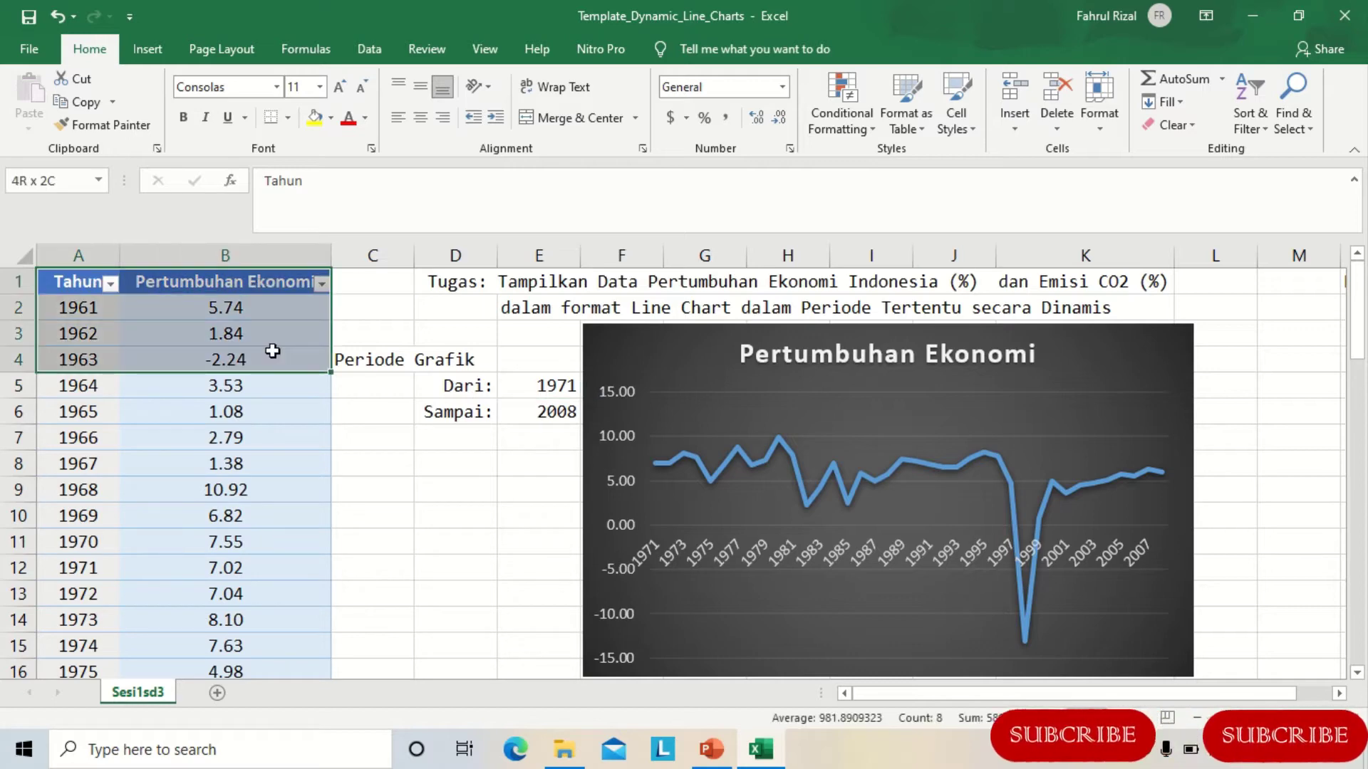
pyautogui.click(533, 421)
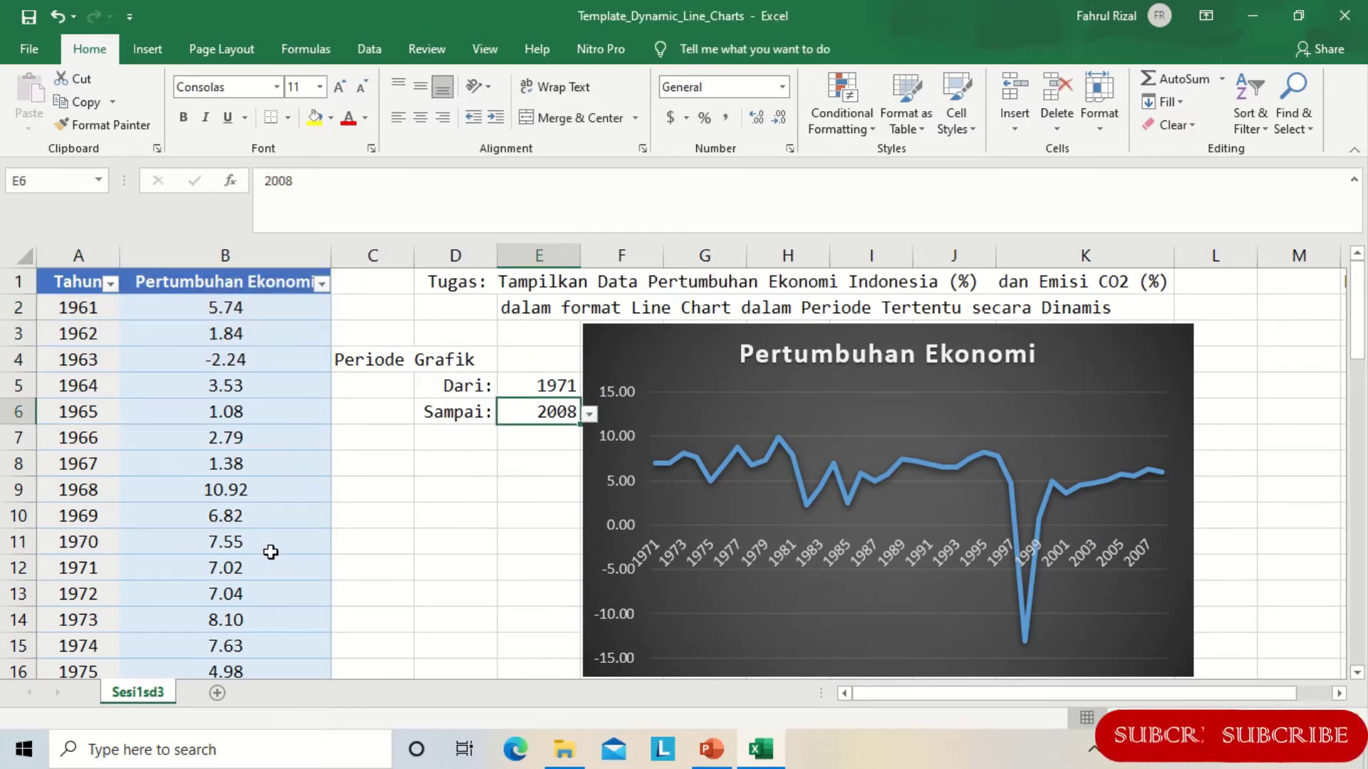
pyautogui.scroll(-10, 269, 554)
pyautogui.scroll(-6, 265, 559)
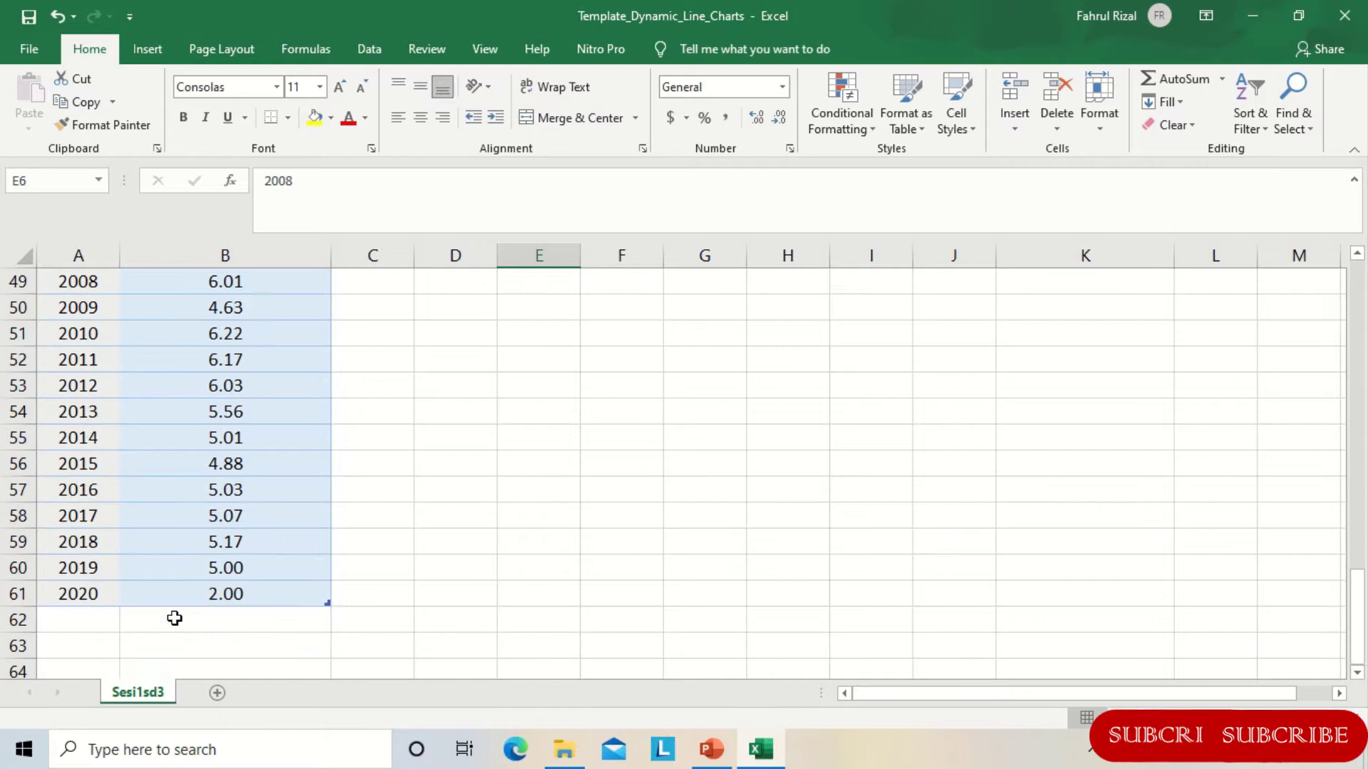
pyautogui.click(85, 584)
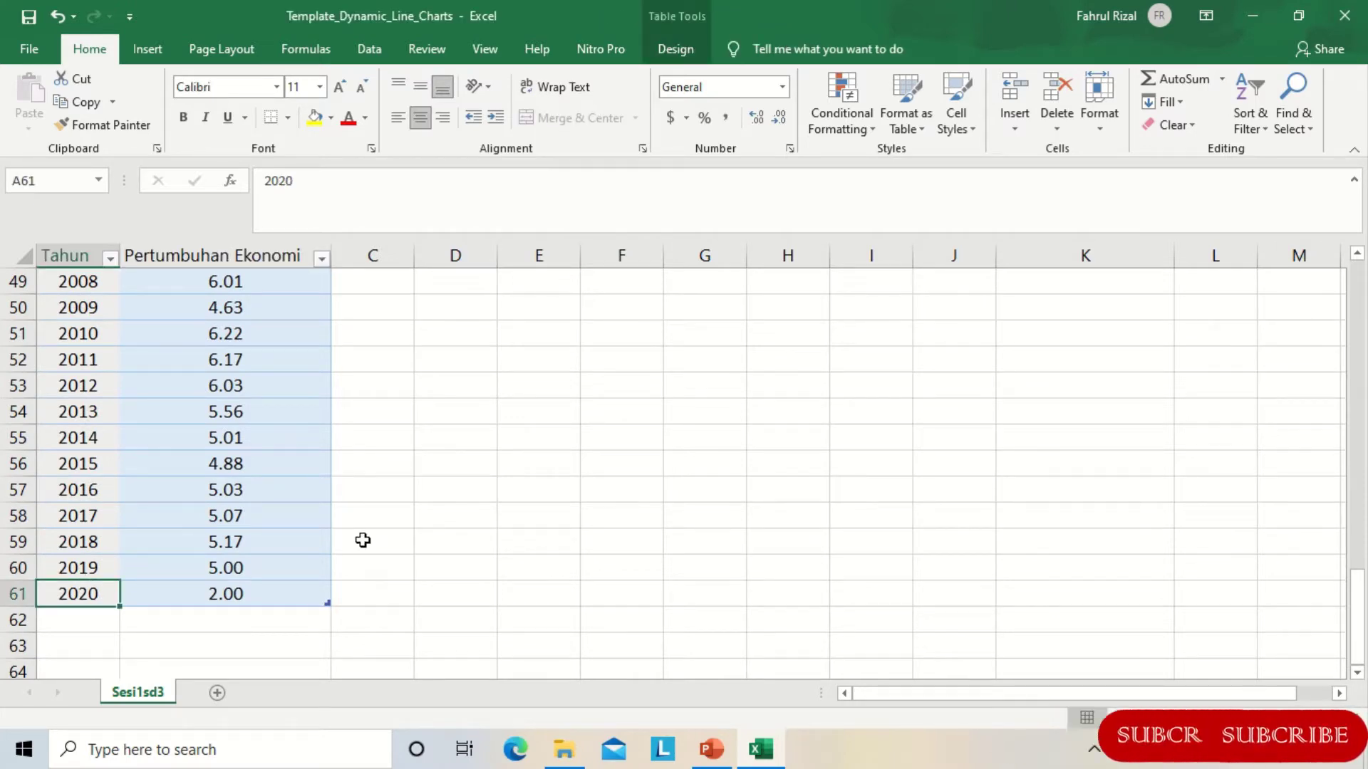
pyautogui.scroll(16, 382, 525)
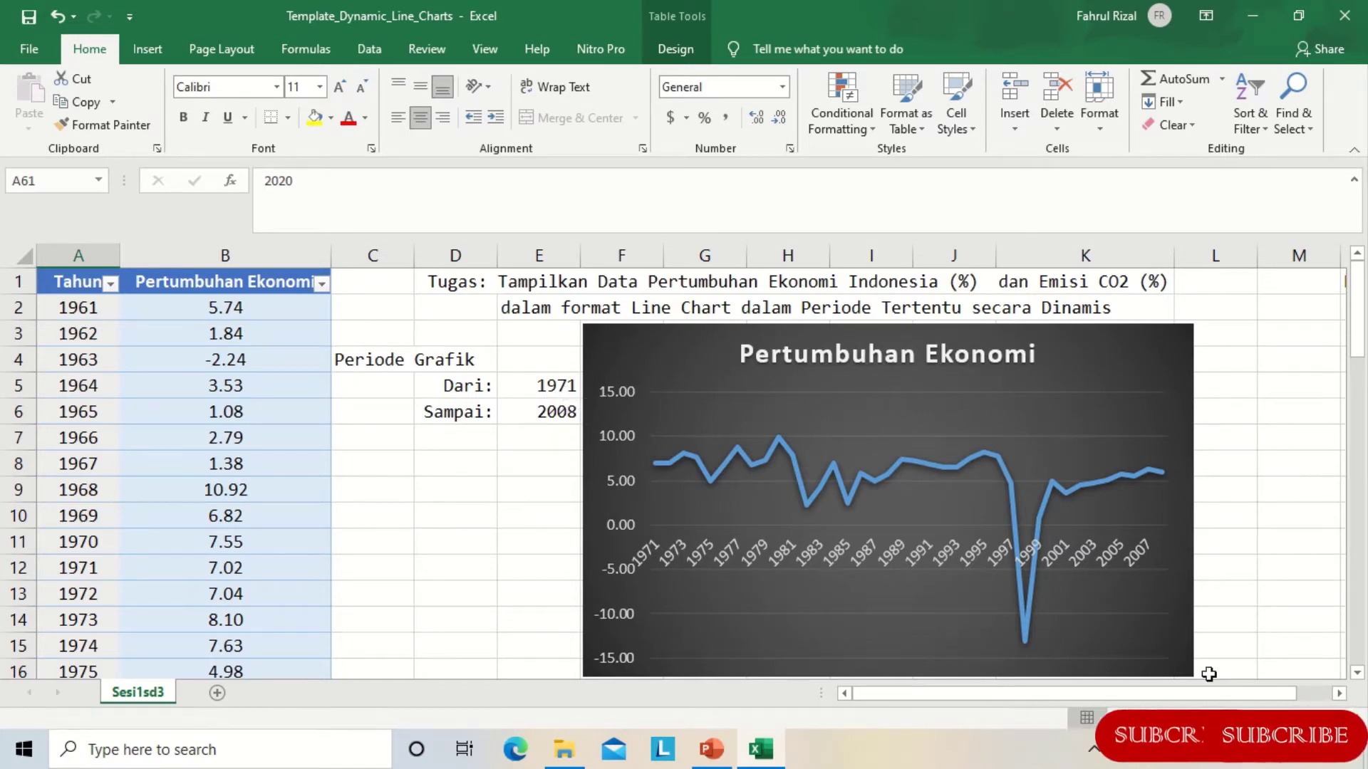
# Step: Review the Emisi CO2 part of the task text in D1 and the CO2 emission data in column N
pyautogui.click(452, 287)
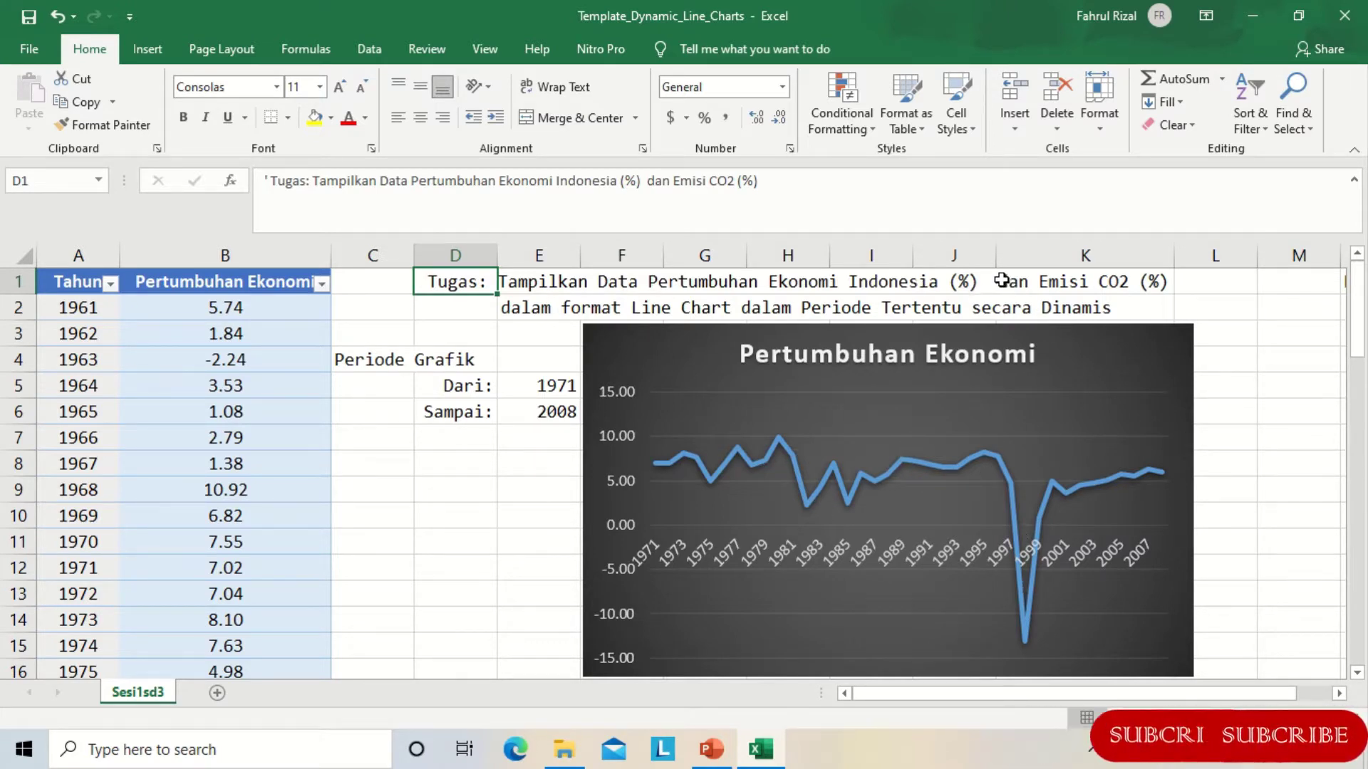
pyautogui.click(653, 182)
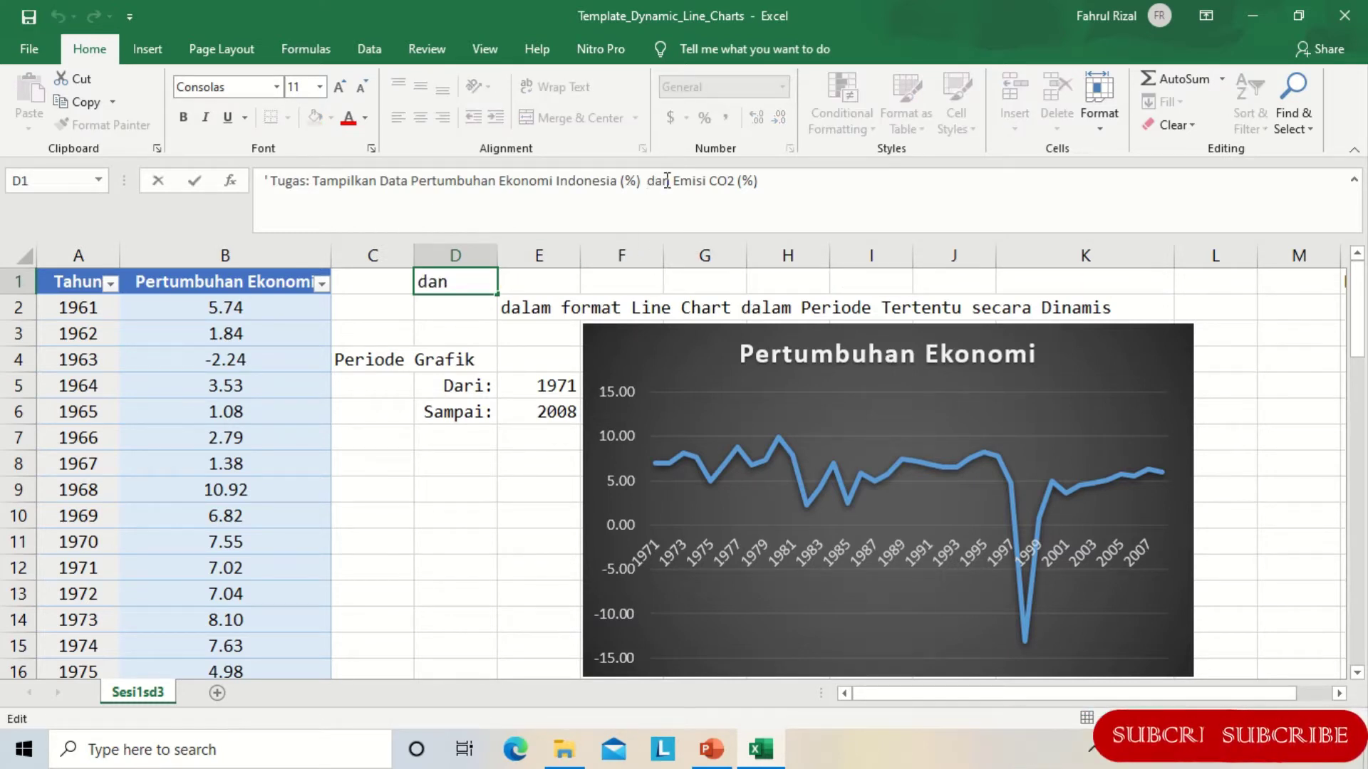
pyautogui.moveTo(673, 181); pyautogui.dragTo(780, 179)
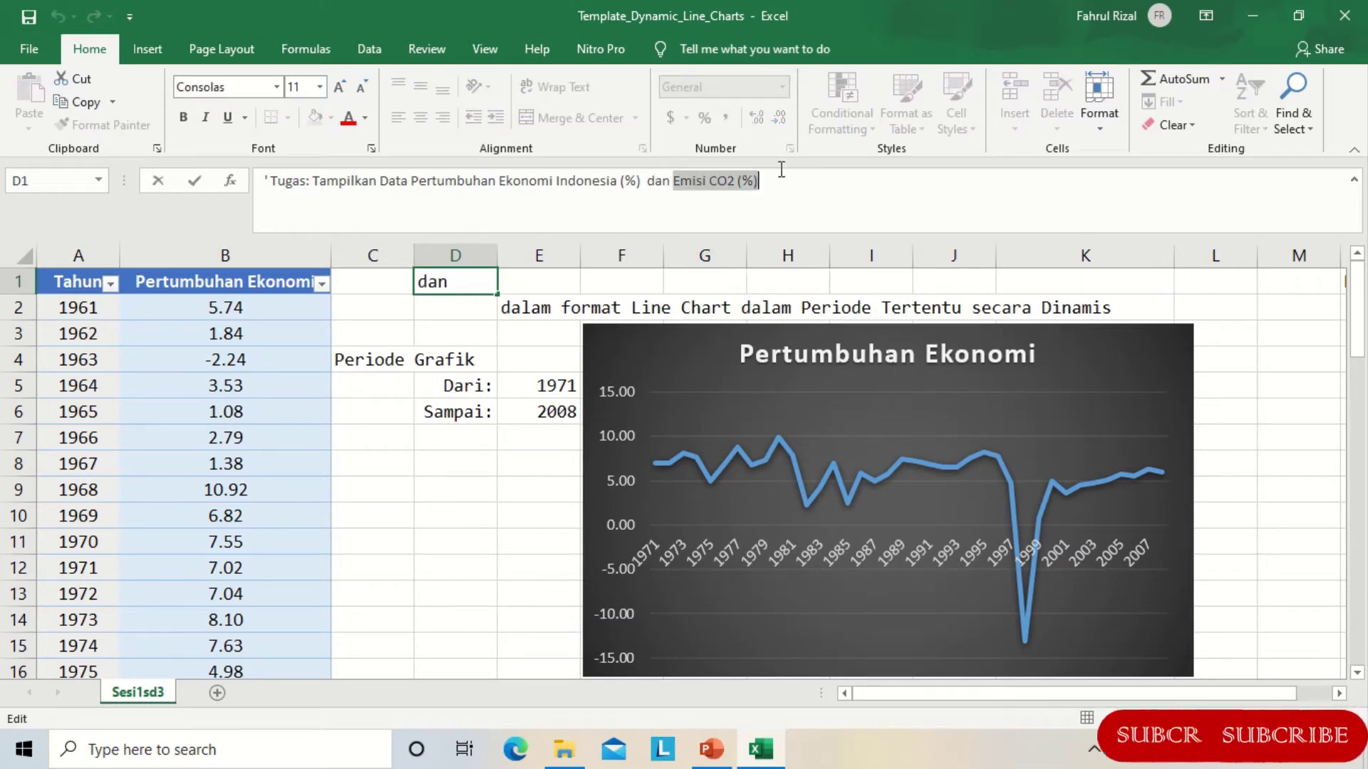
pyautogui.click(158, 182)
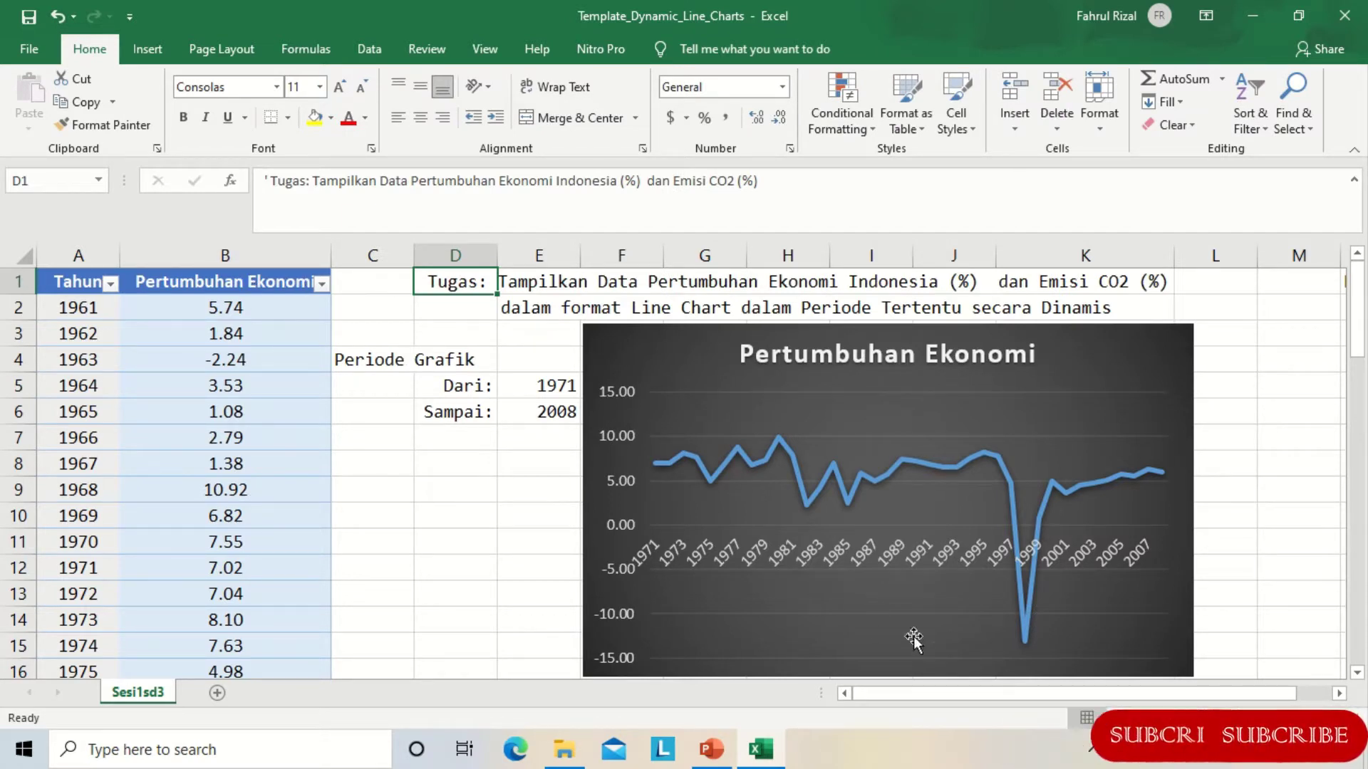
pyautogui.click(1340, 694)
pyautogui.click(1339, 694)
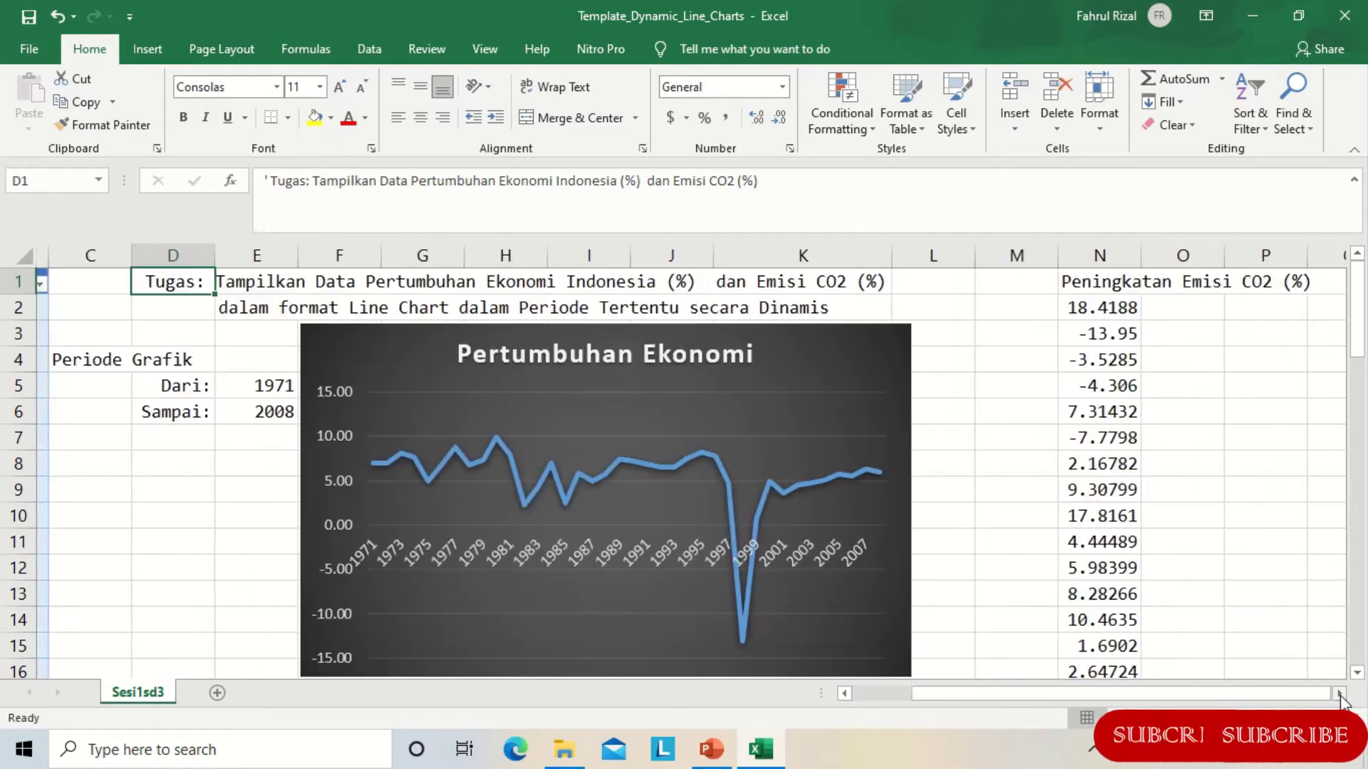
pyautogui.click(1095, 307)
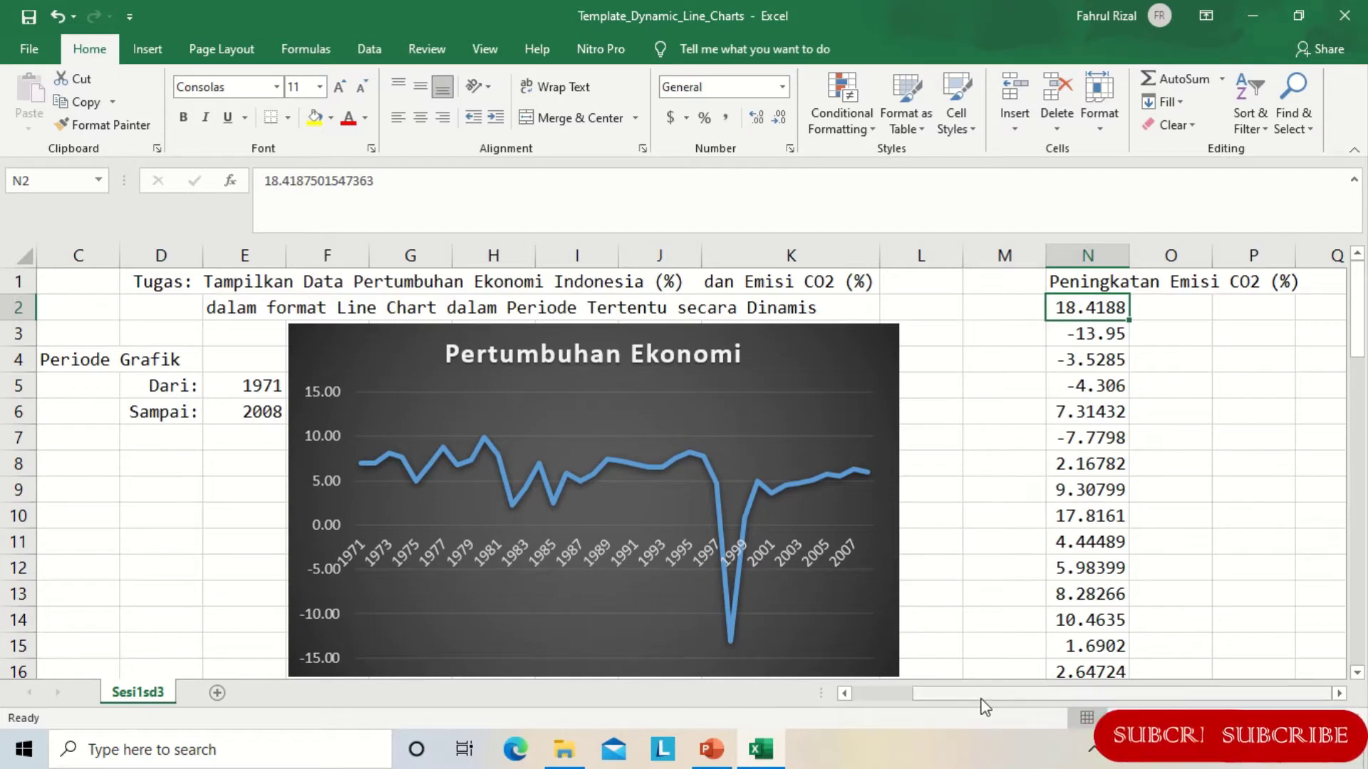
pyautogui.moveTo(938, 697); pyautogui.dragTo(885, 696)
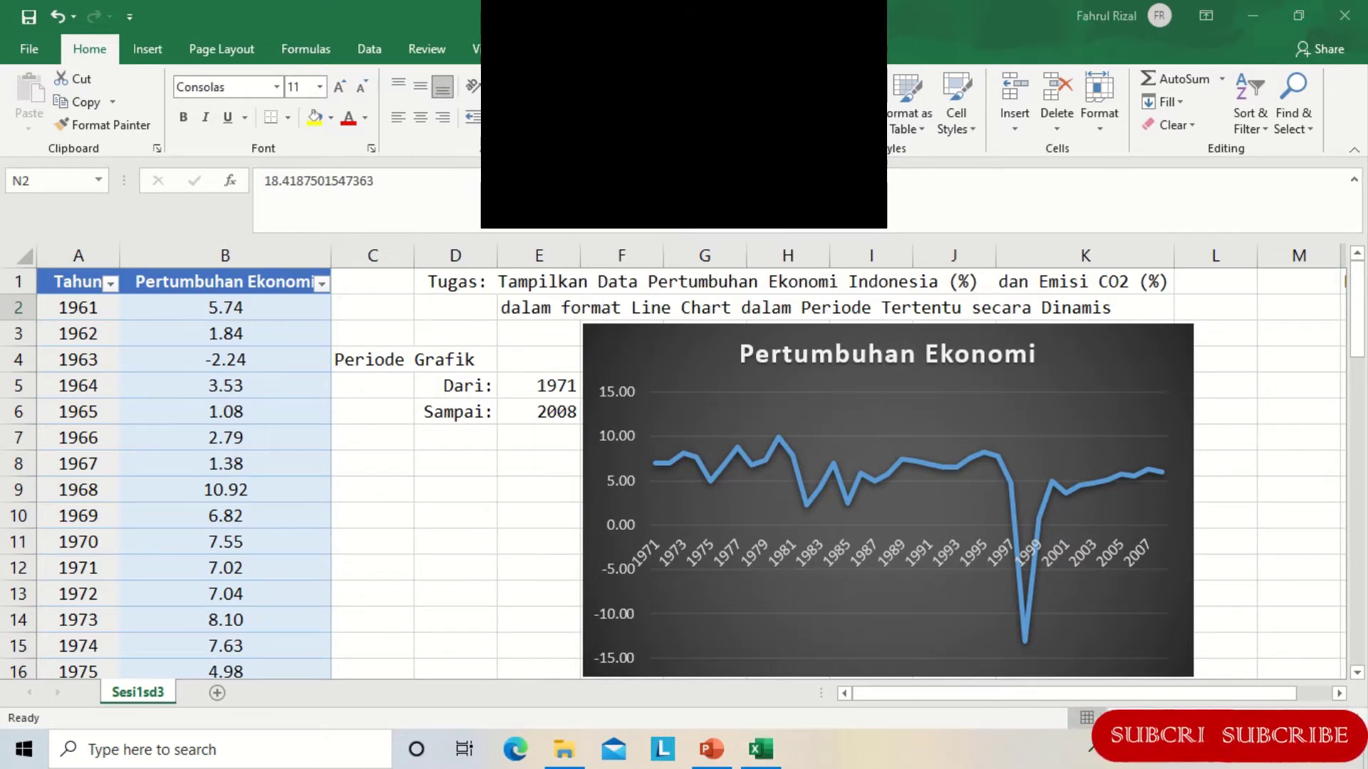
# Step: Insert a new column C directly after the Pertumbuhan Ekonomi column
pyautogui.click(444, 334)
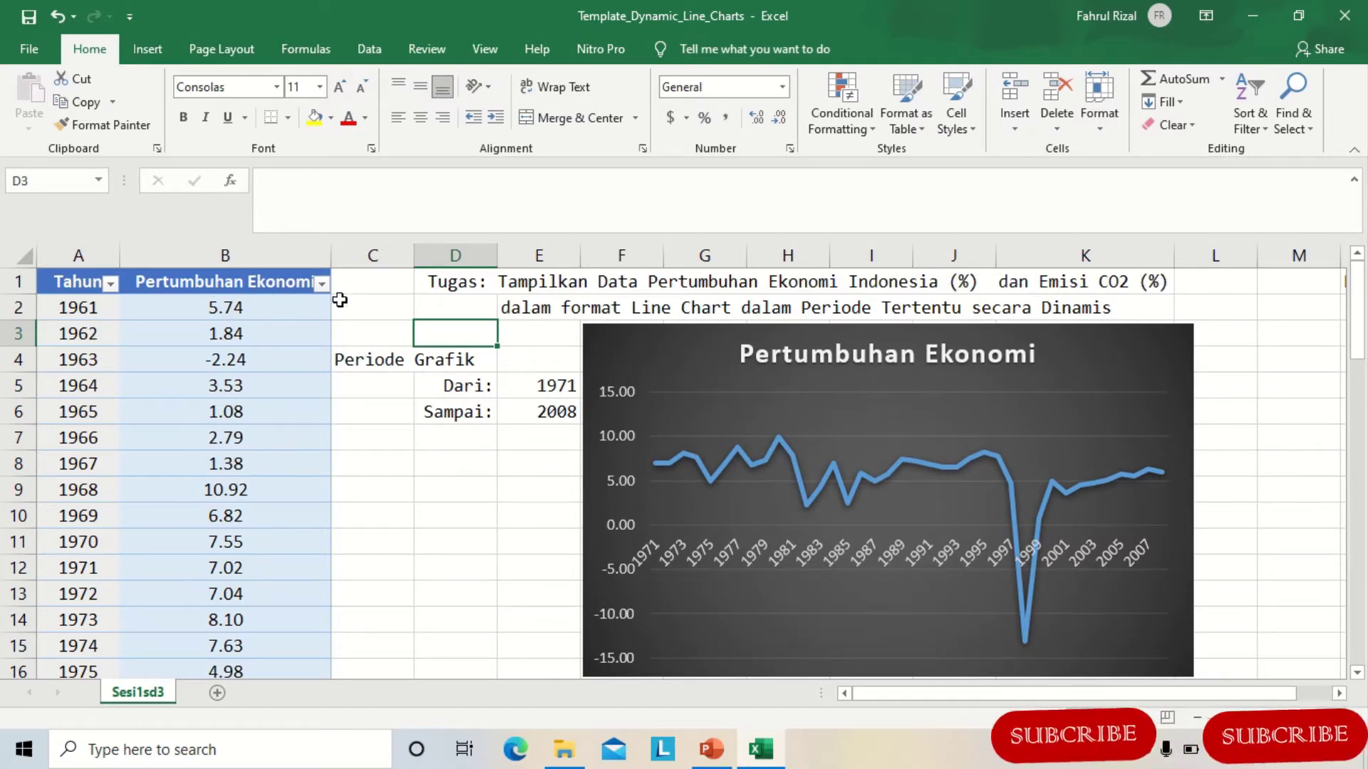
pyautogui.click(371, 252)
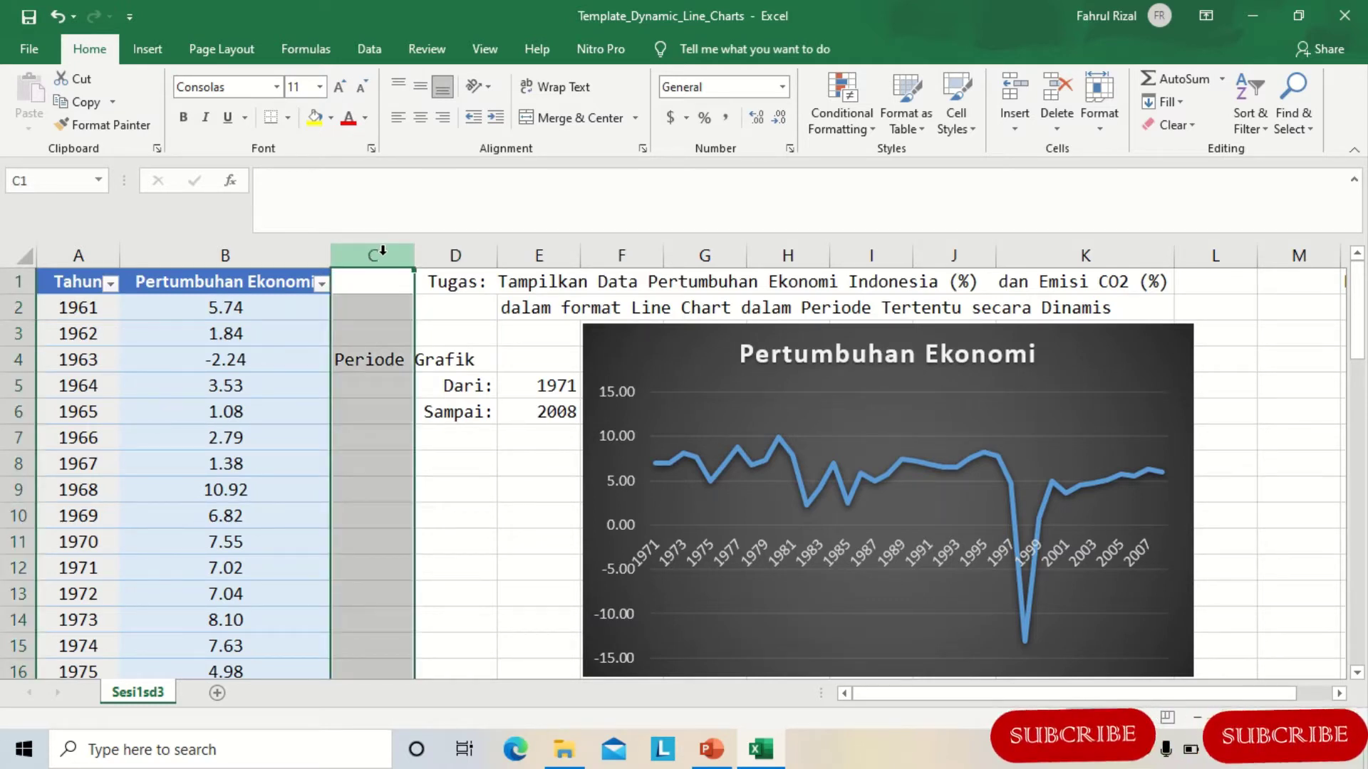
pyautogui.rightClick(384, 253)
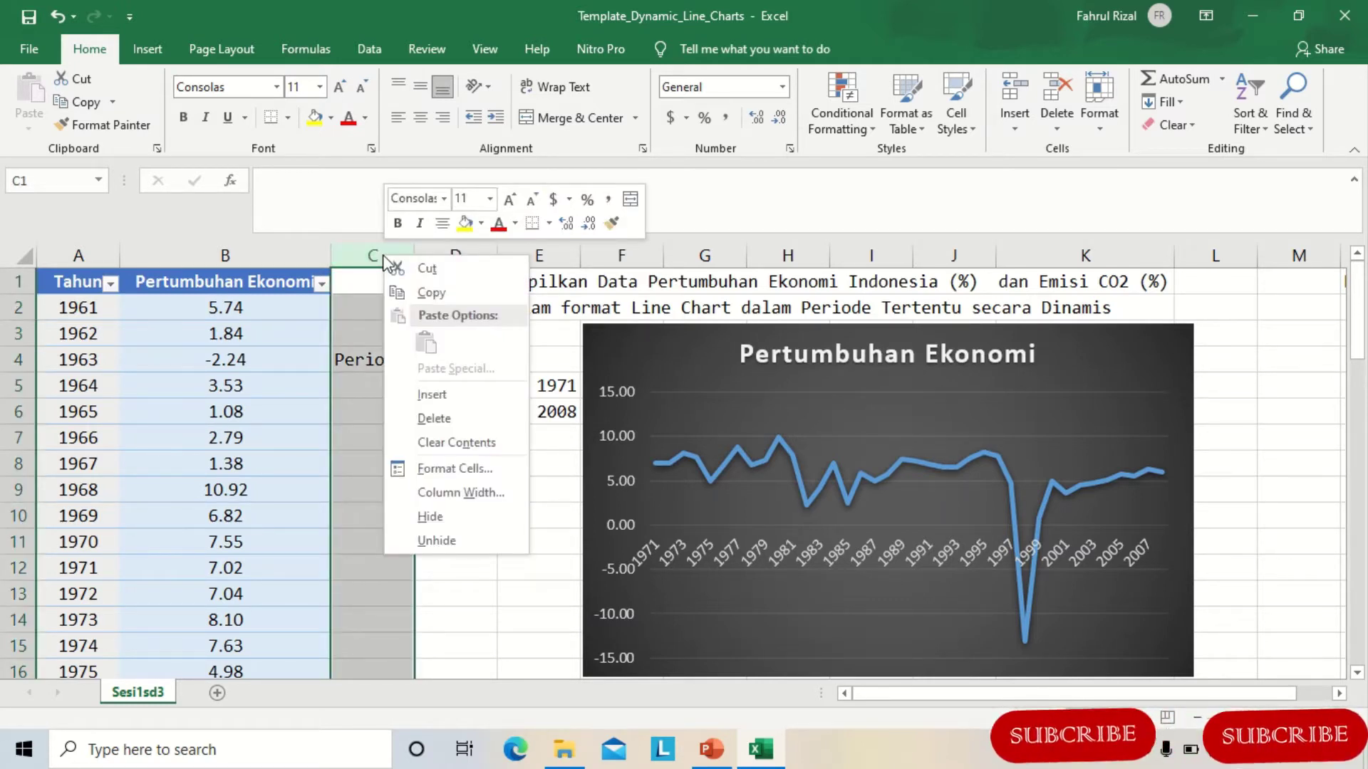
pyautogui.click(443, 394)
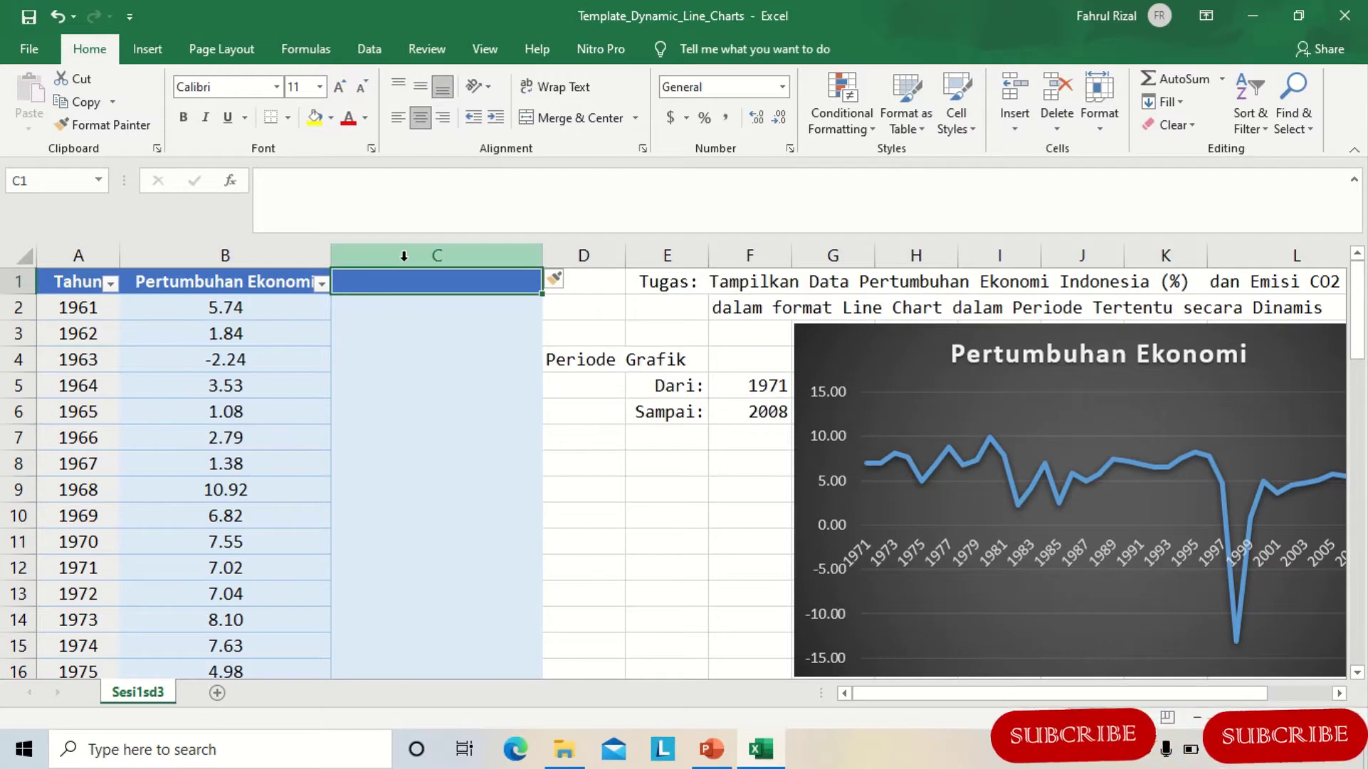
# Step: Copy the Peningkatan Emisi CO2 (%) data including its header from O1:O55
pyautogui.click(1341, 695)
pyautogui.click(1341, 695)
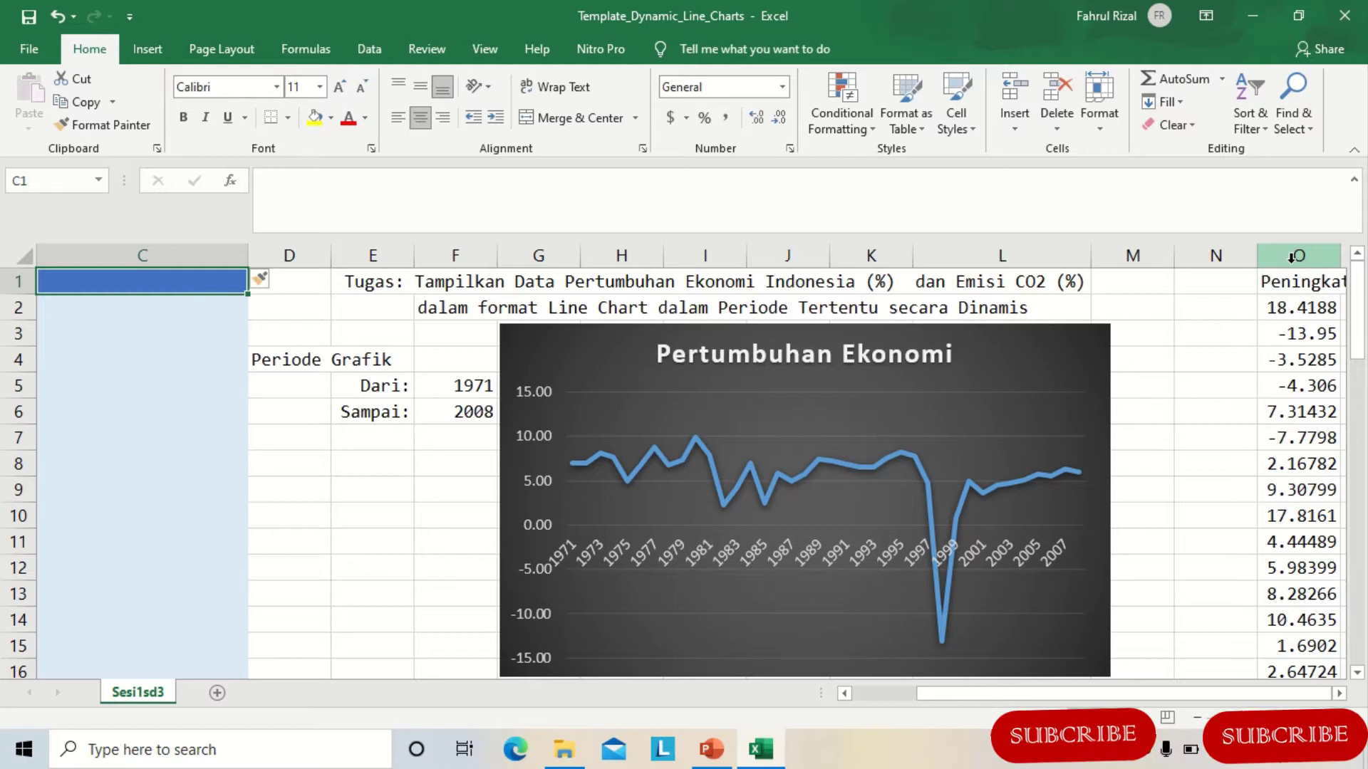
pyautogui.click(1286, 285)
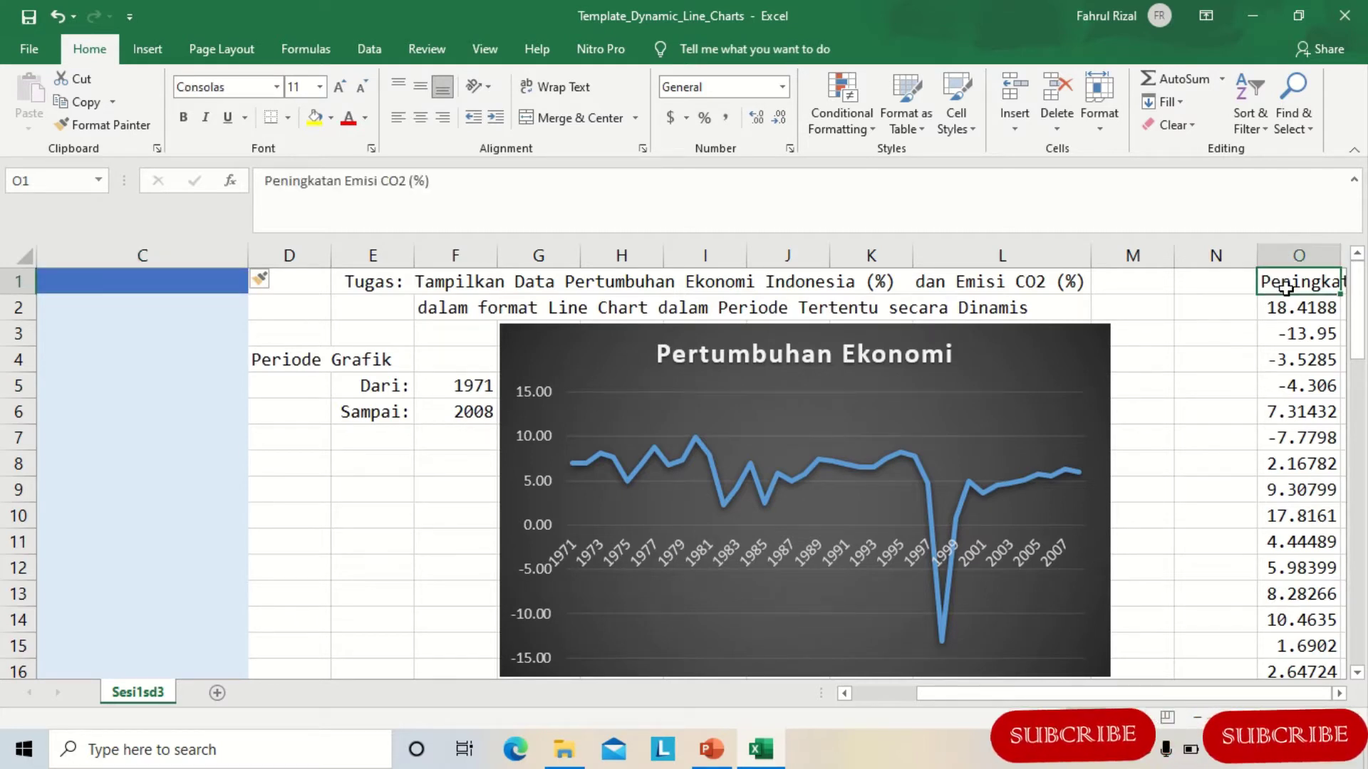
pyautogui.hotkey('ctrl', 'shift', 'Down')
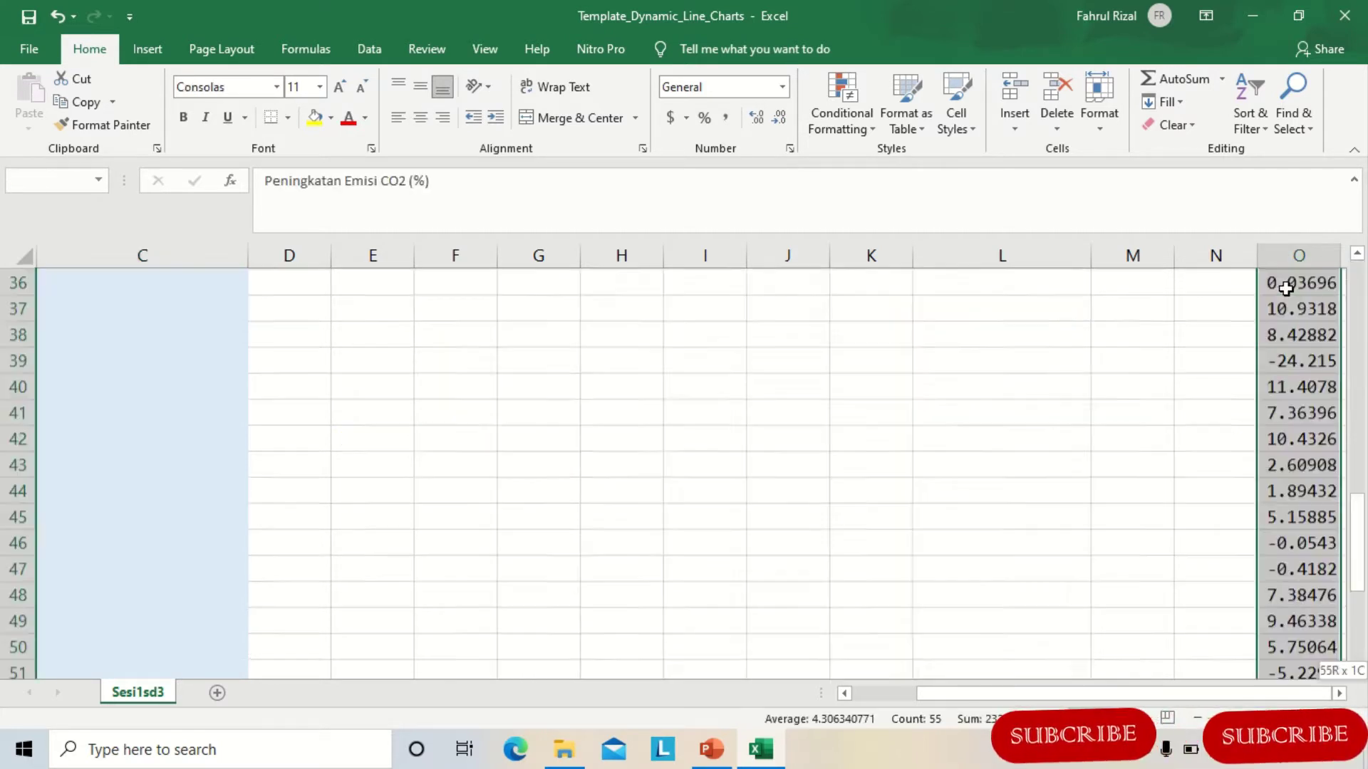
pyautogui.hotkey('ctrl', 'c')
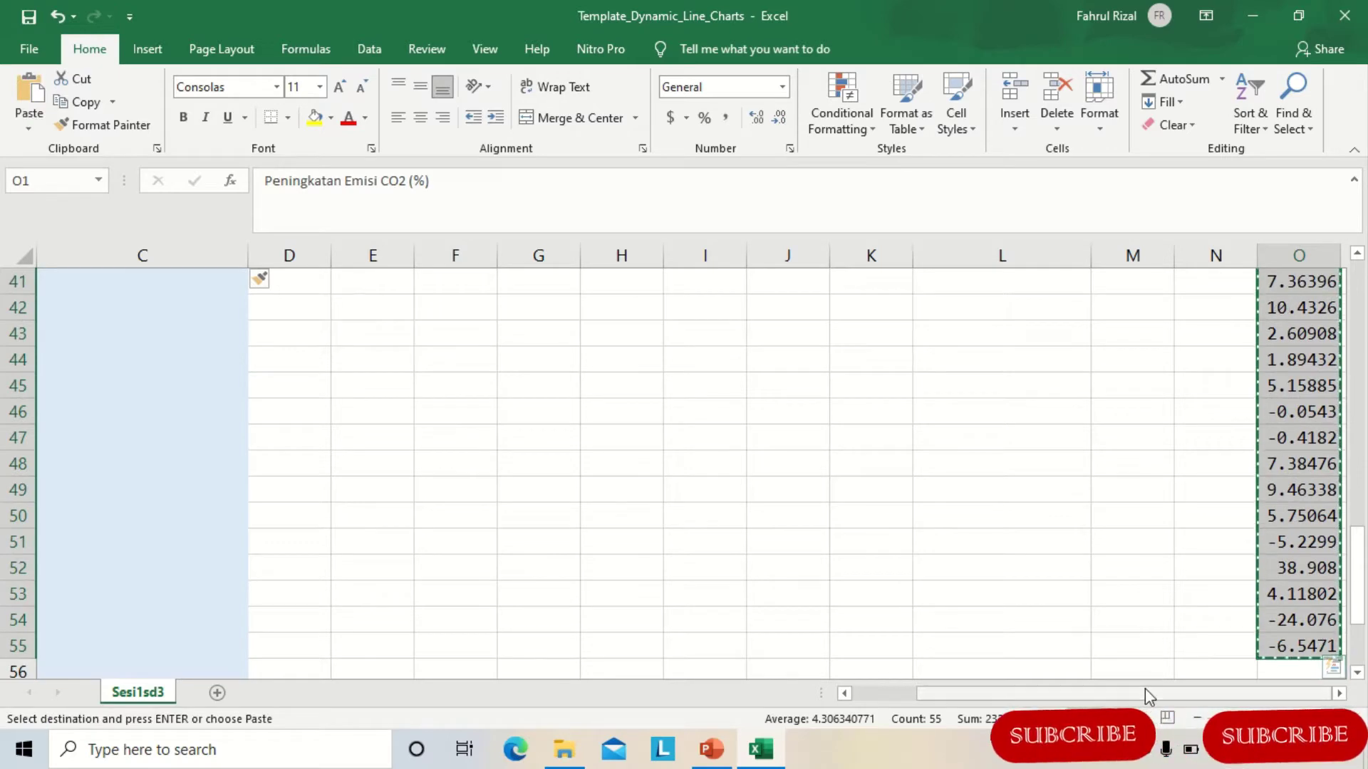
# Step: Paste the copied CO2 emission data as values only into the new table column, starting at C1
pyautogui.moveTo(1144, 688); pyautogui.dragTo(1014, 688)
pyautogui.click(436, 551)
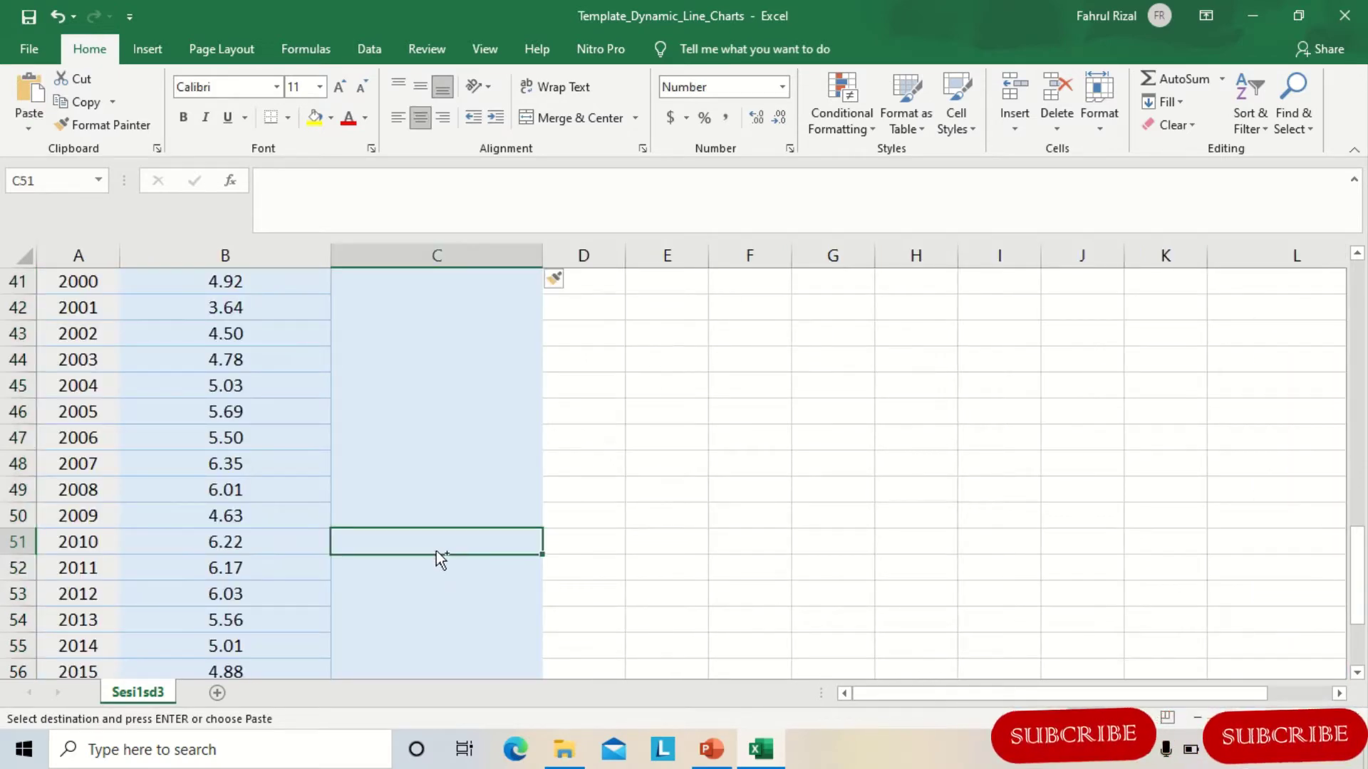
pyautogui.hotkey('ctrl', 'shift', 'Up')
pyautogui.click(438, 288)
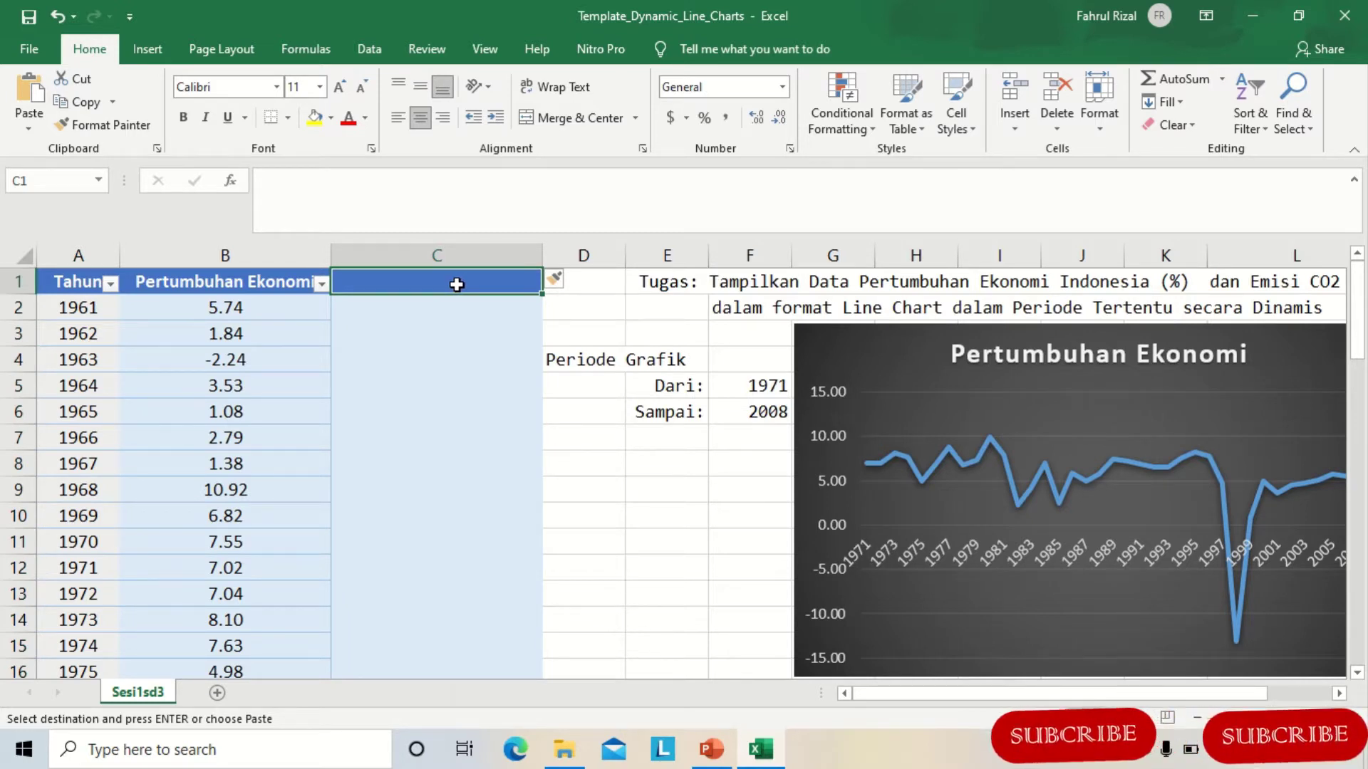
pyautogui.rightClick(456, 284)
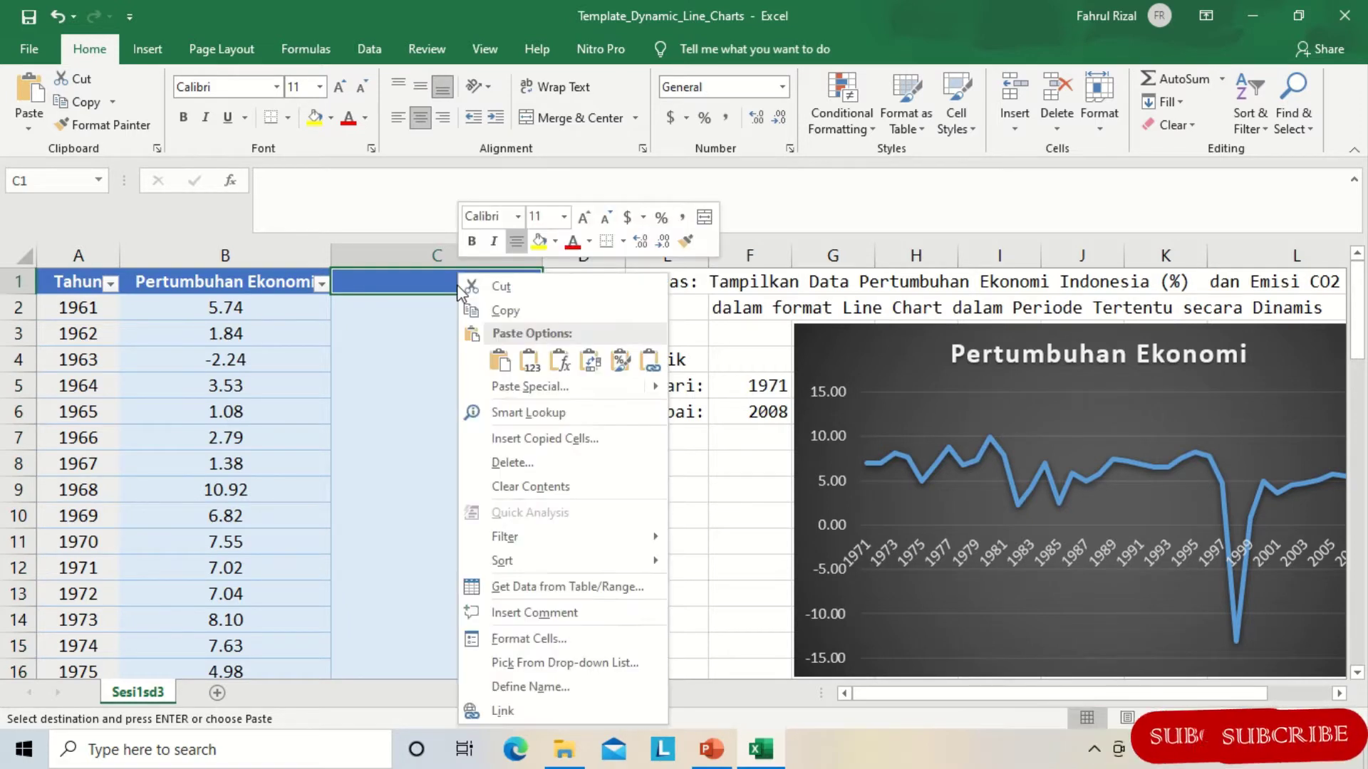
pyautogui.click(529, 359)
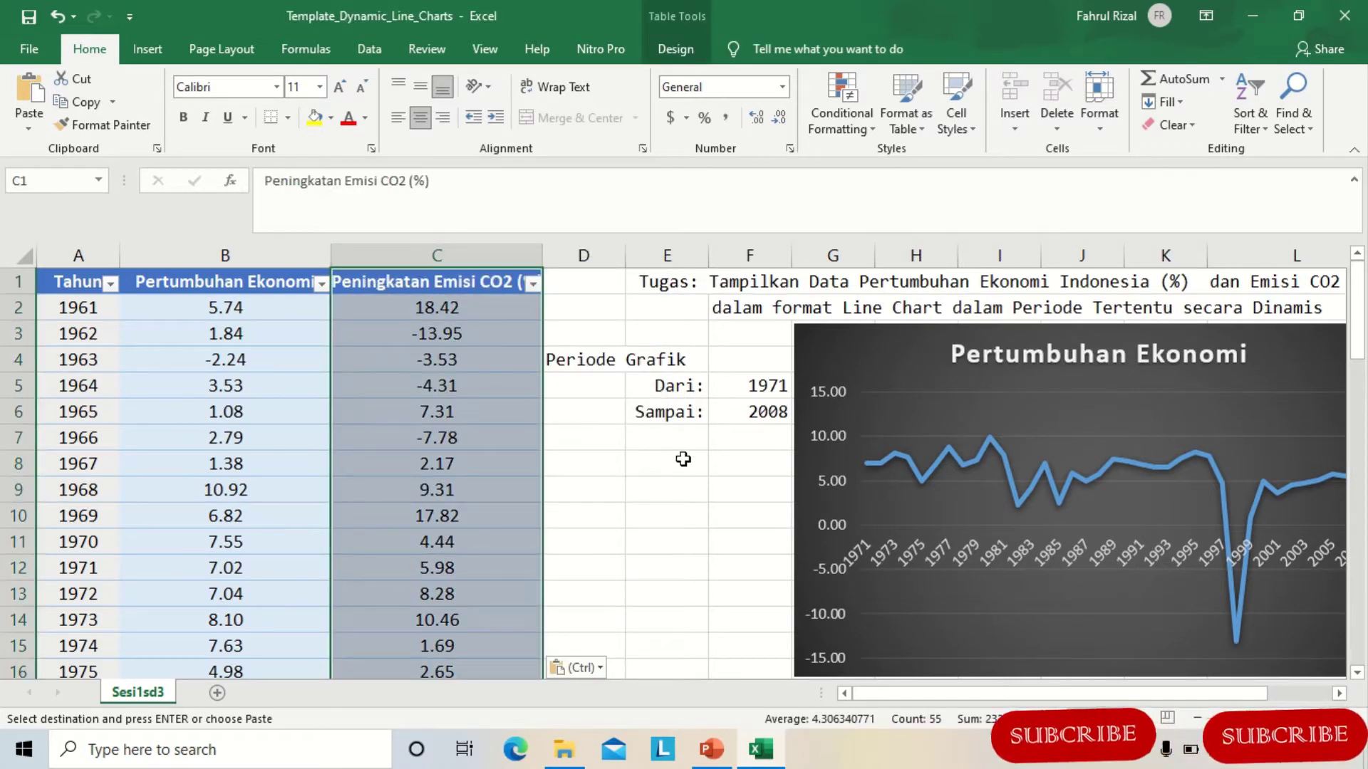
# Step: Extend the line chart's data range to include the Peningkatan Emisi CO2 (%) column C as a second series
pyautogui.click(652, 490)
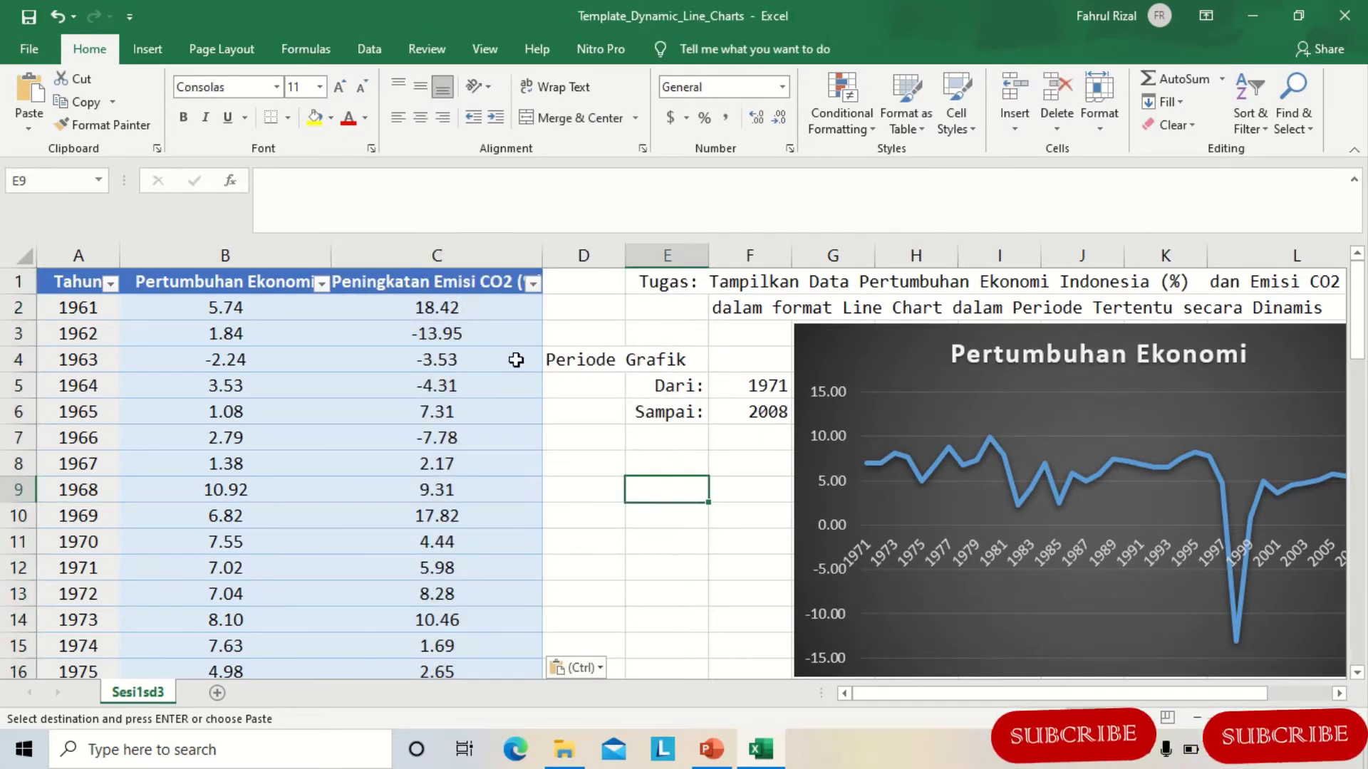
pyautogui.click(468, 307)
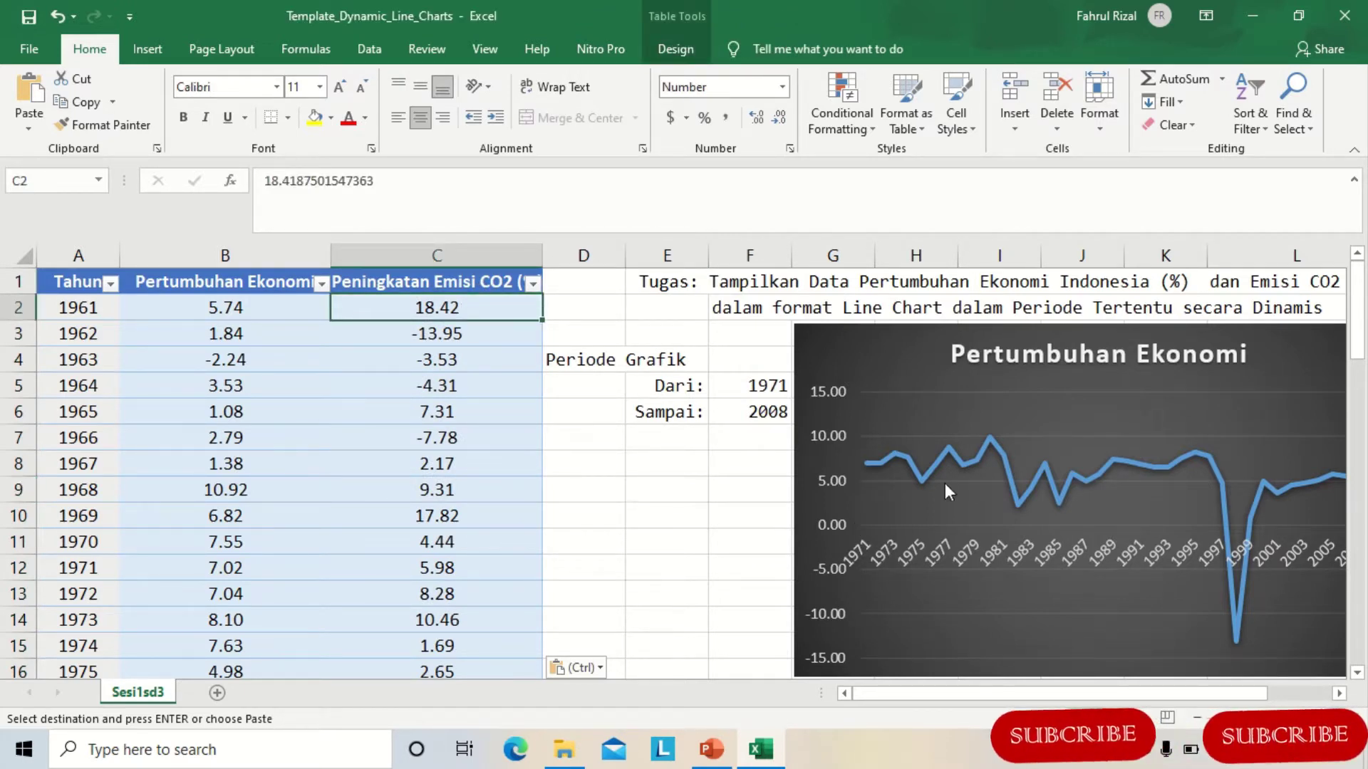
pyautogui.click(865, 349)
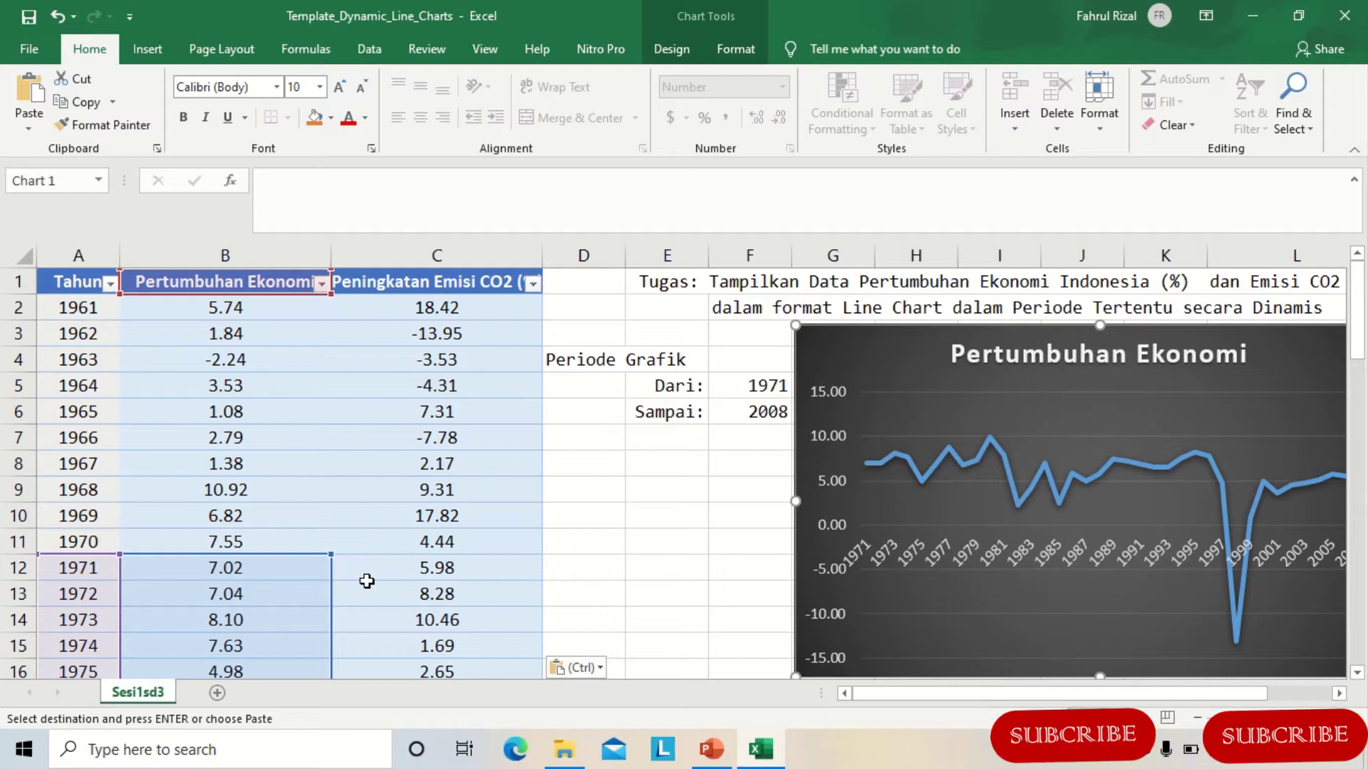
pyautogui.moveTo(331, 554); pyautogui.dragTo(501, 558)
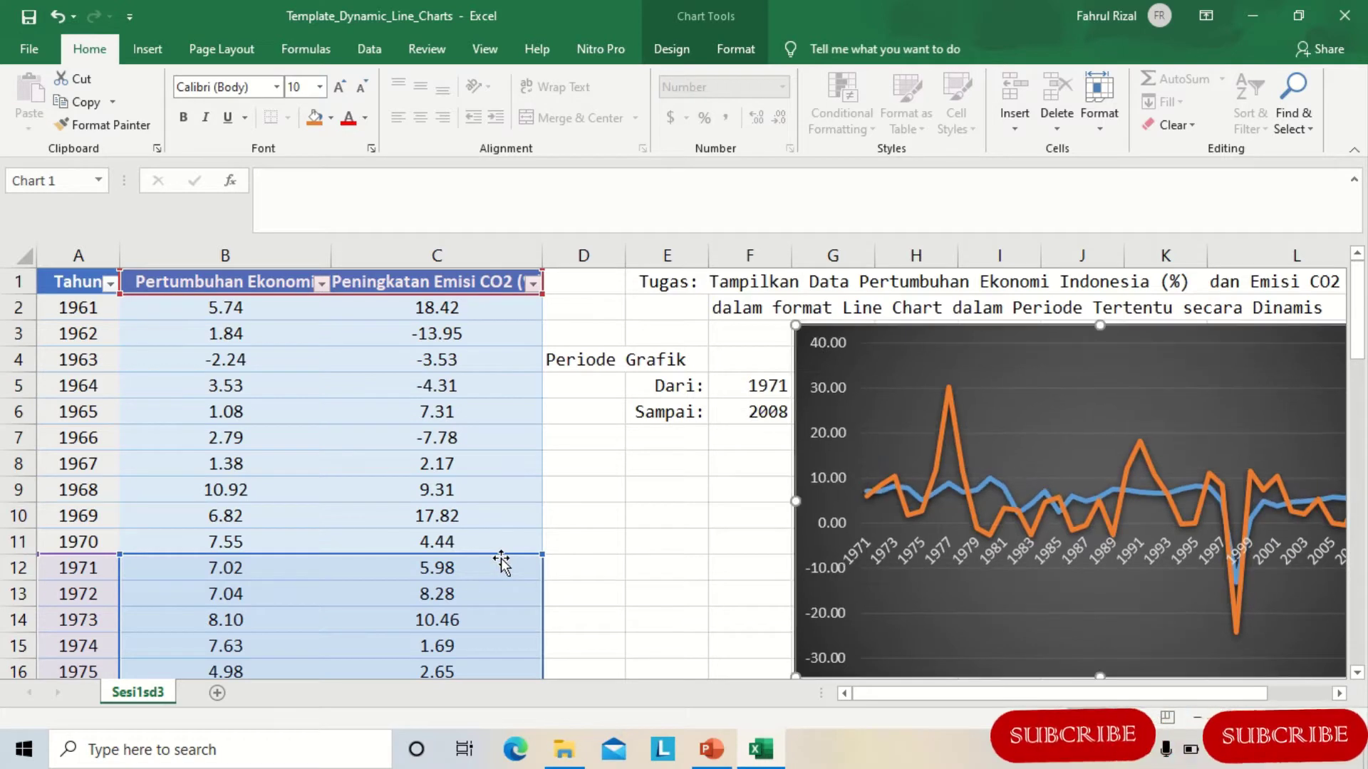
pyautogui.click(1340, 694)
pyautogui.click(612, 535)
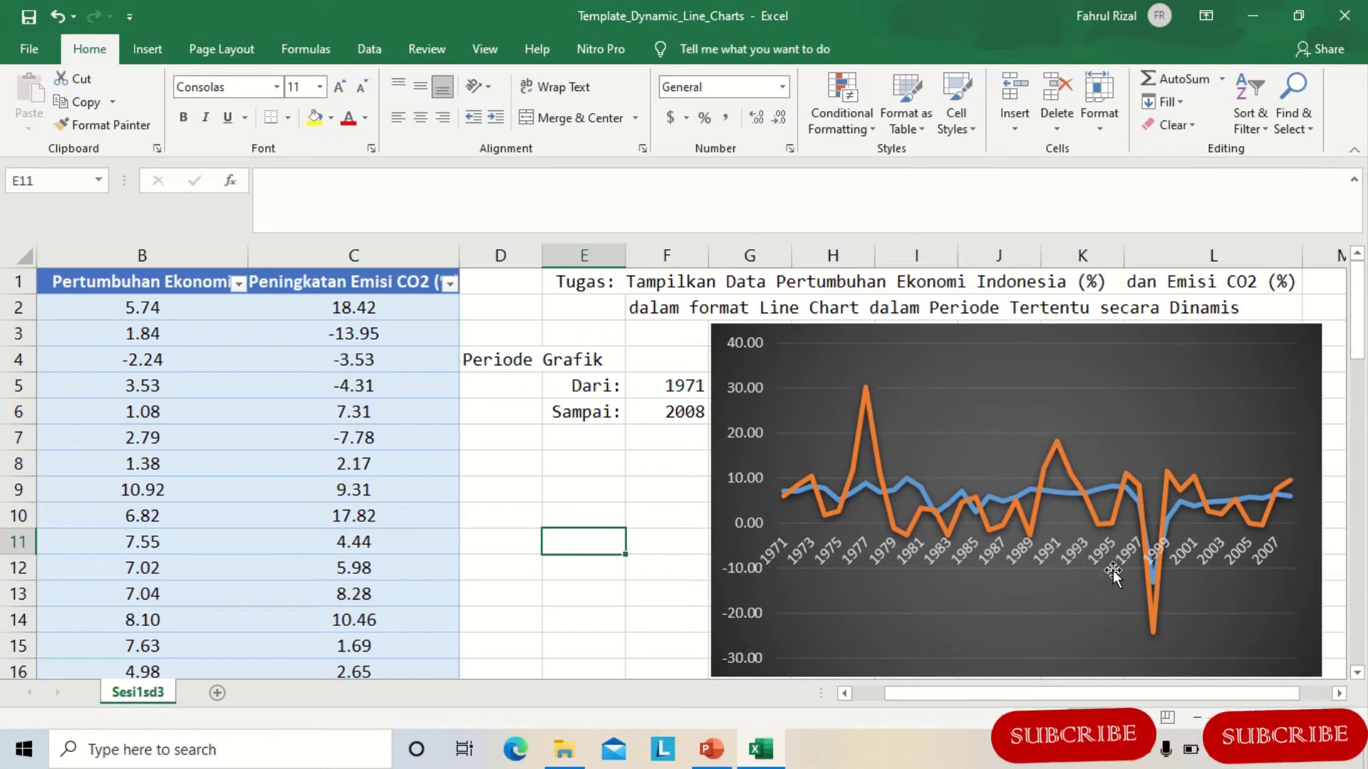
pyautogui.moveTo(1139, 508)
pyautogui.click(641, 459)
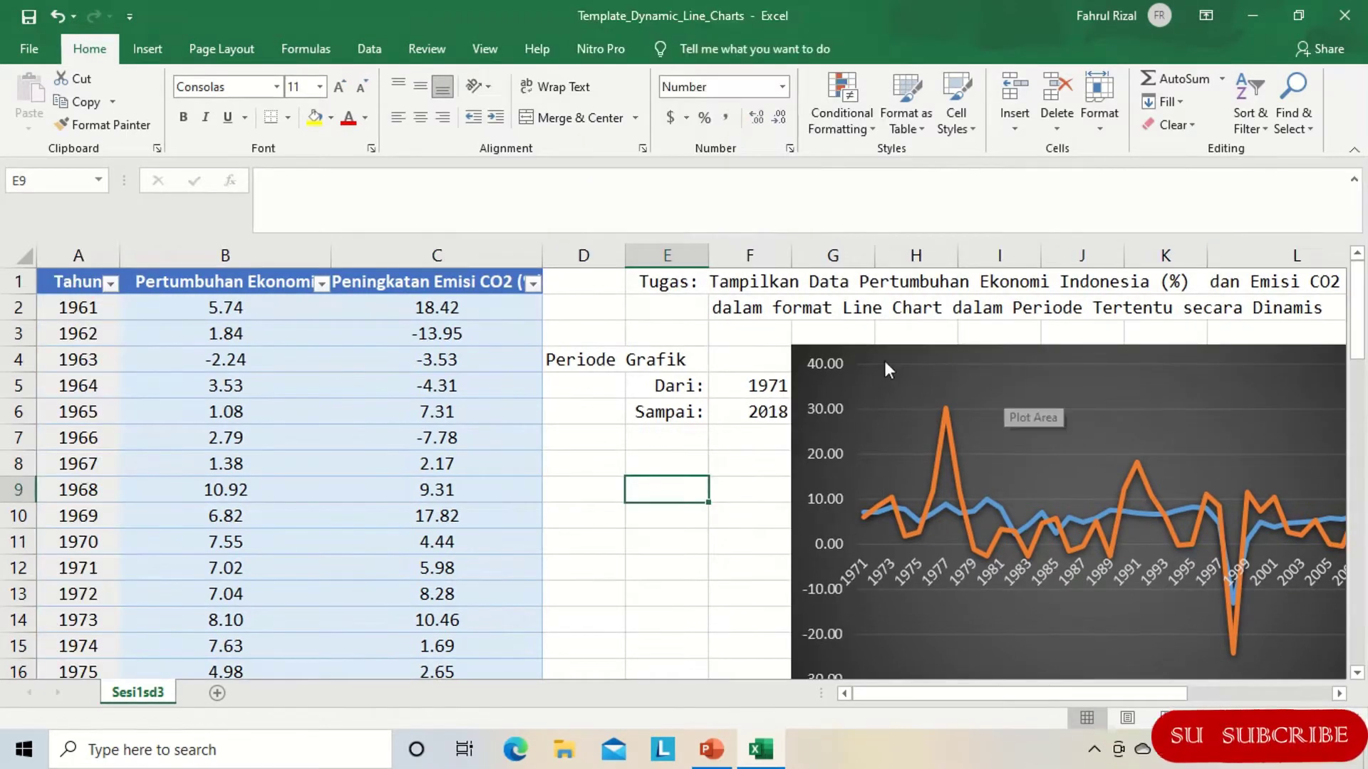
# Step: Move the line chart below the Periode Grafik cells so that it starts at about cell E7
pyautogui.click(883, 357)
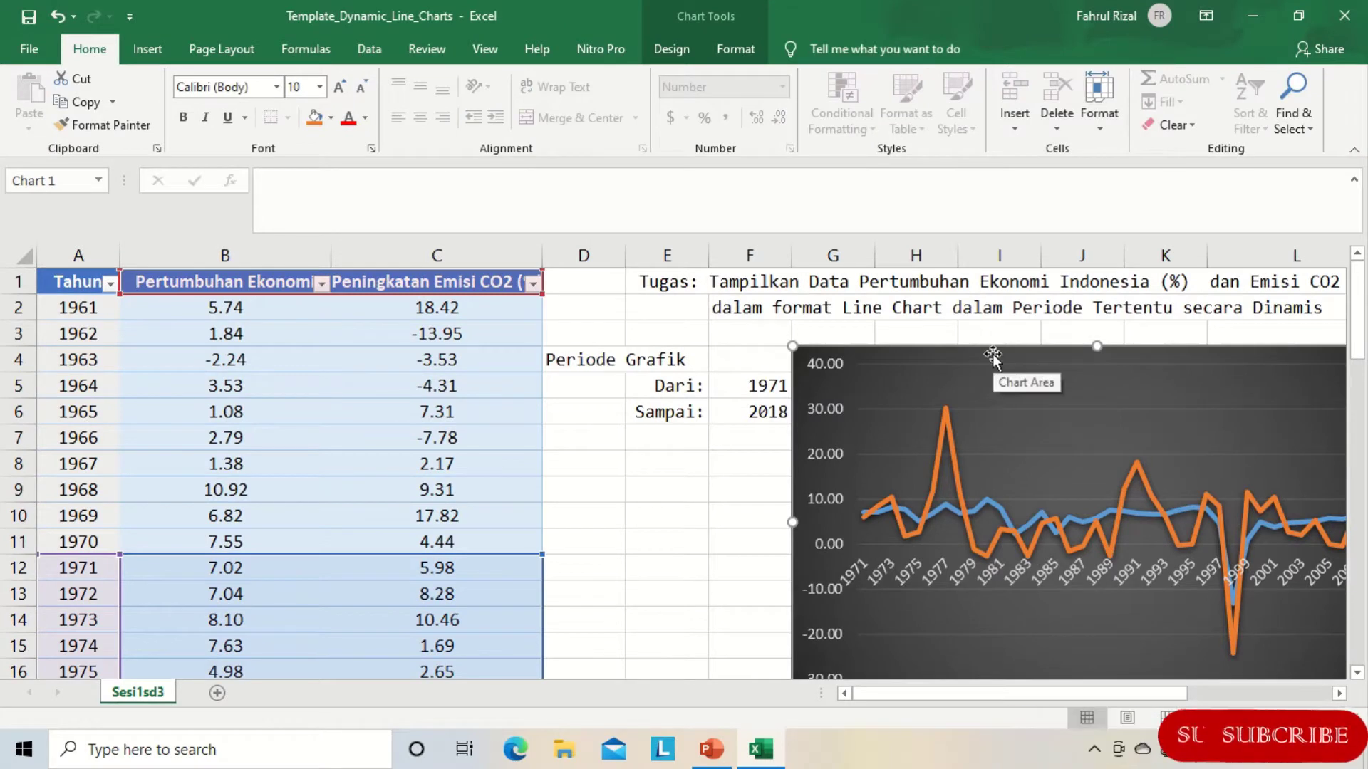
pyautogui.moveTo(992, 356); pyautogui.dragTo(827, 436)
pyautogui.click(915, 383)
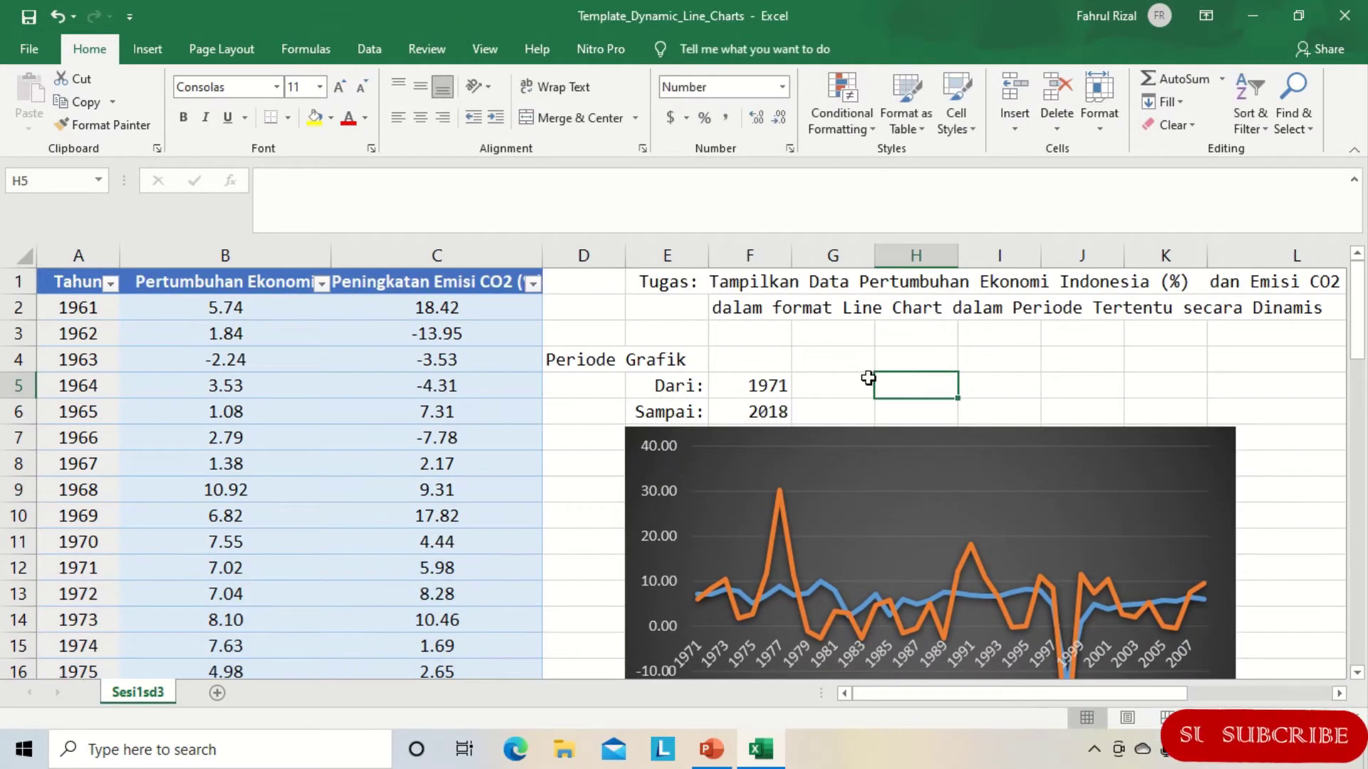
# Step: Enter the headings Sumbu X, Sumbu Y1 and Sumbu Y2 in cells G4, H4 and I4
pyautogui.click(849, 360)
pyautogui.write('Sumbu')
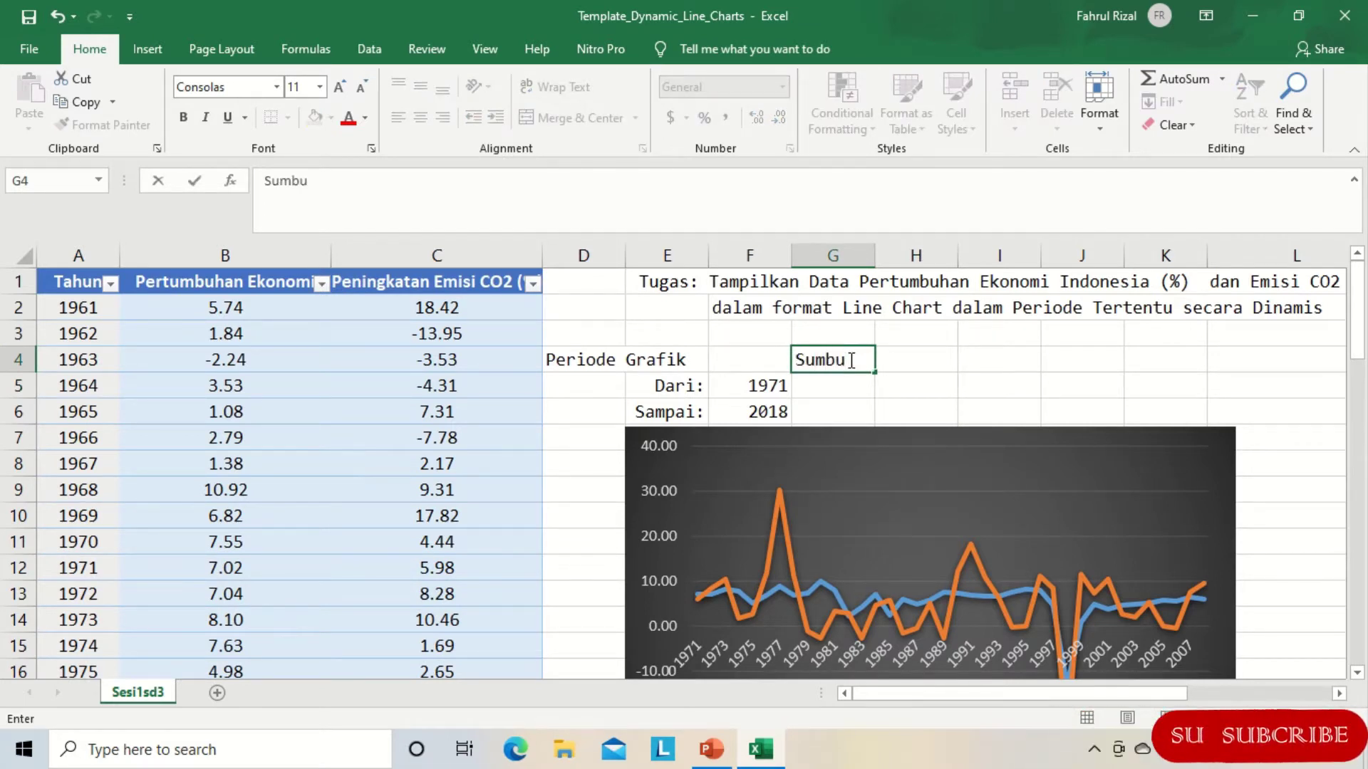
pyautogui.write(' X')
pyautogui.press('Tab')
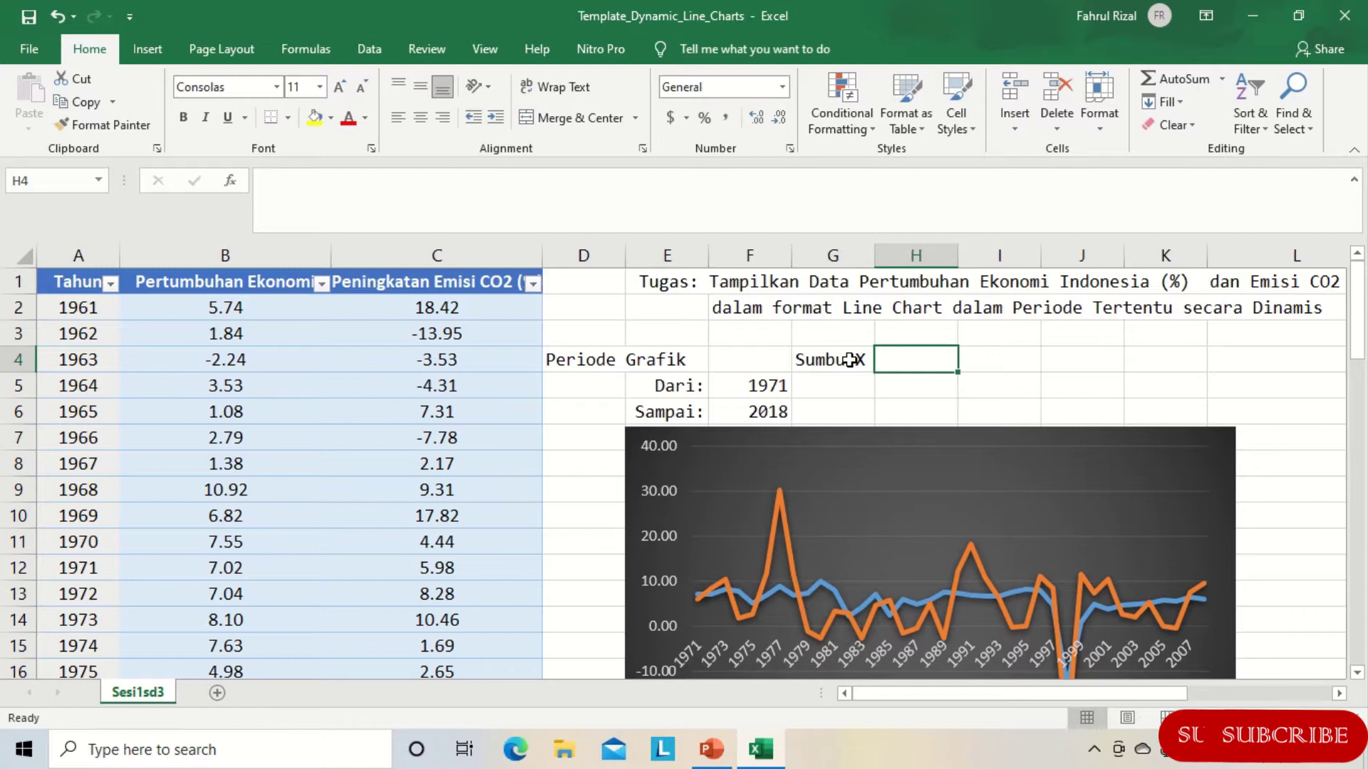
pyautogui.write('Sum')
pyautogui.press('BackSpace')
pyautogui.press('BackSpace')
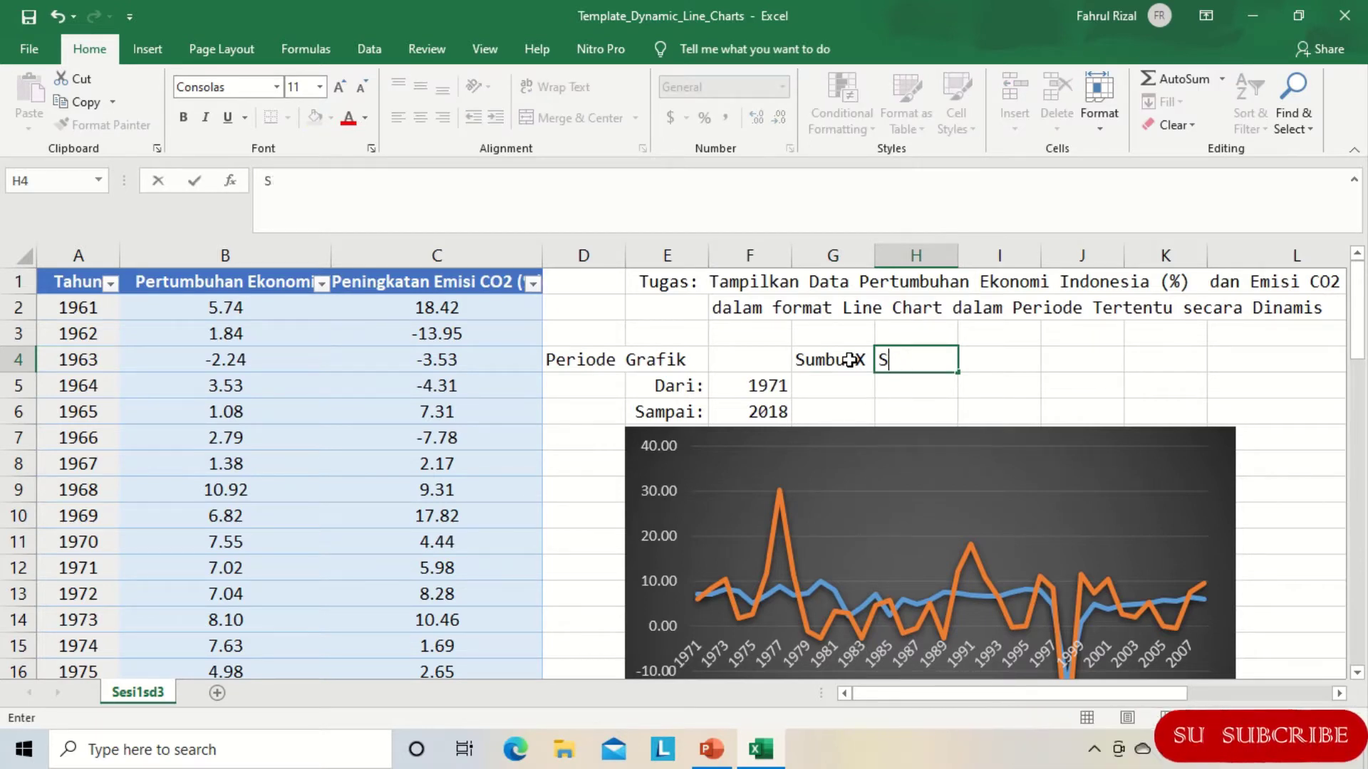
pyautogui.write('umbu')
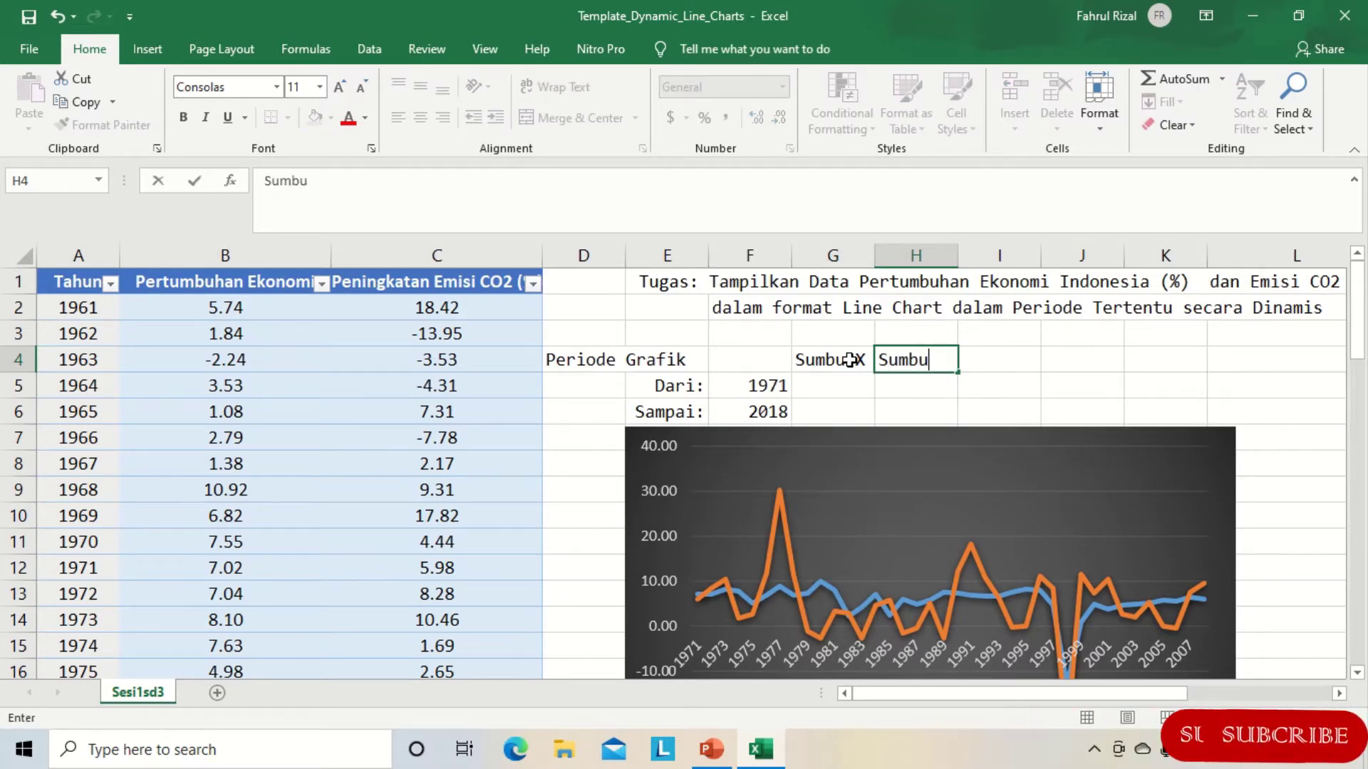
pyautogui.write(' Y1')
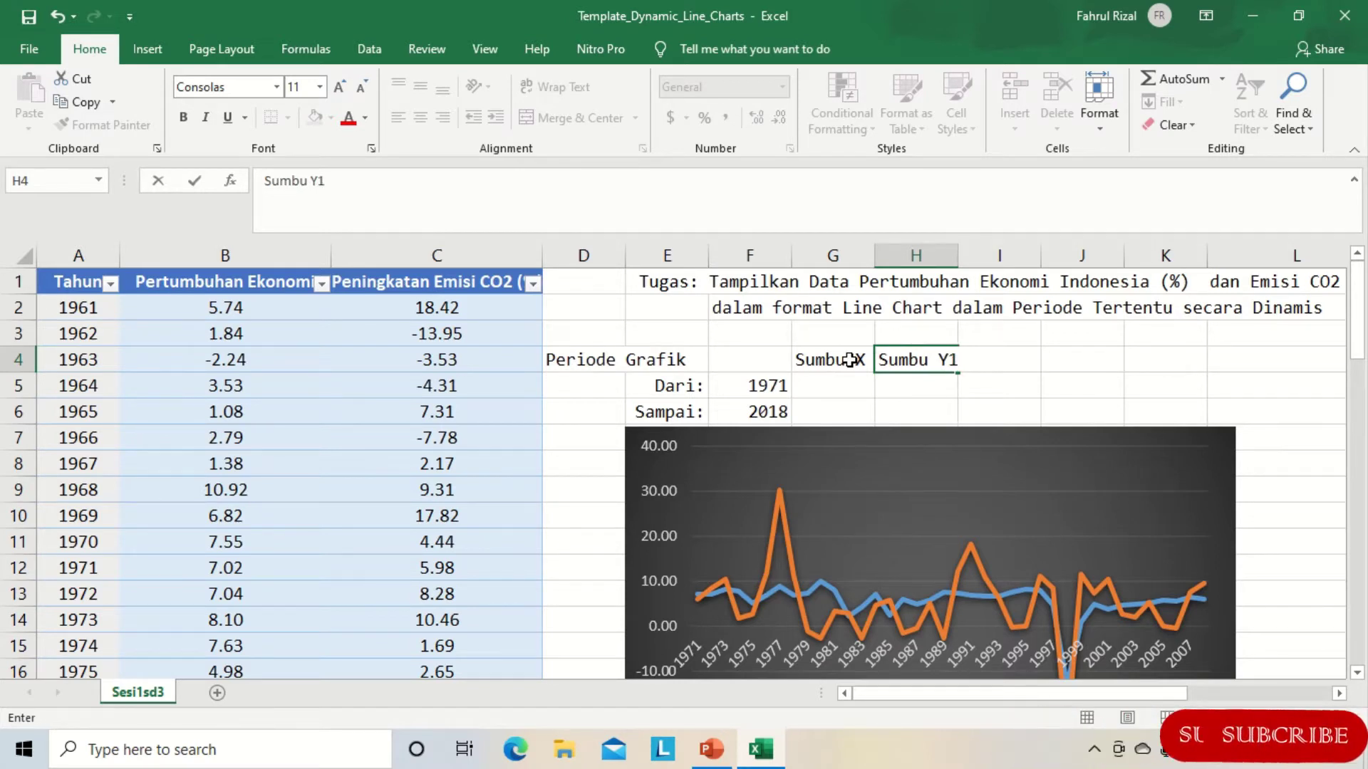
pyautogui.press('Tab')
pyautogui.write('S')
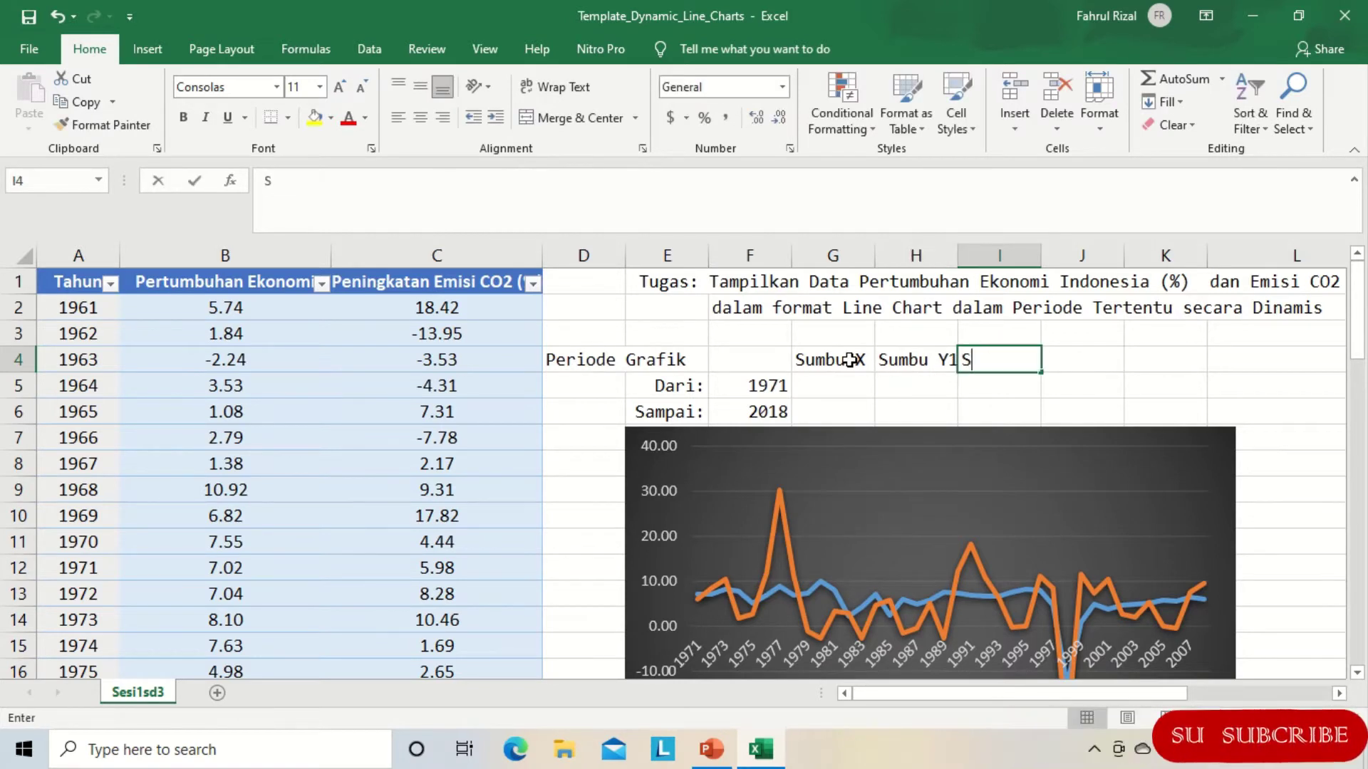
pyautogui.write('umbu Y2')
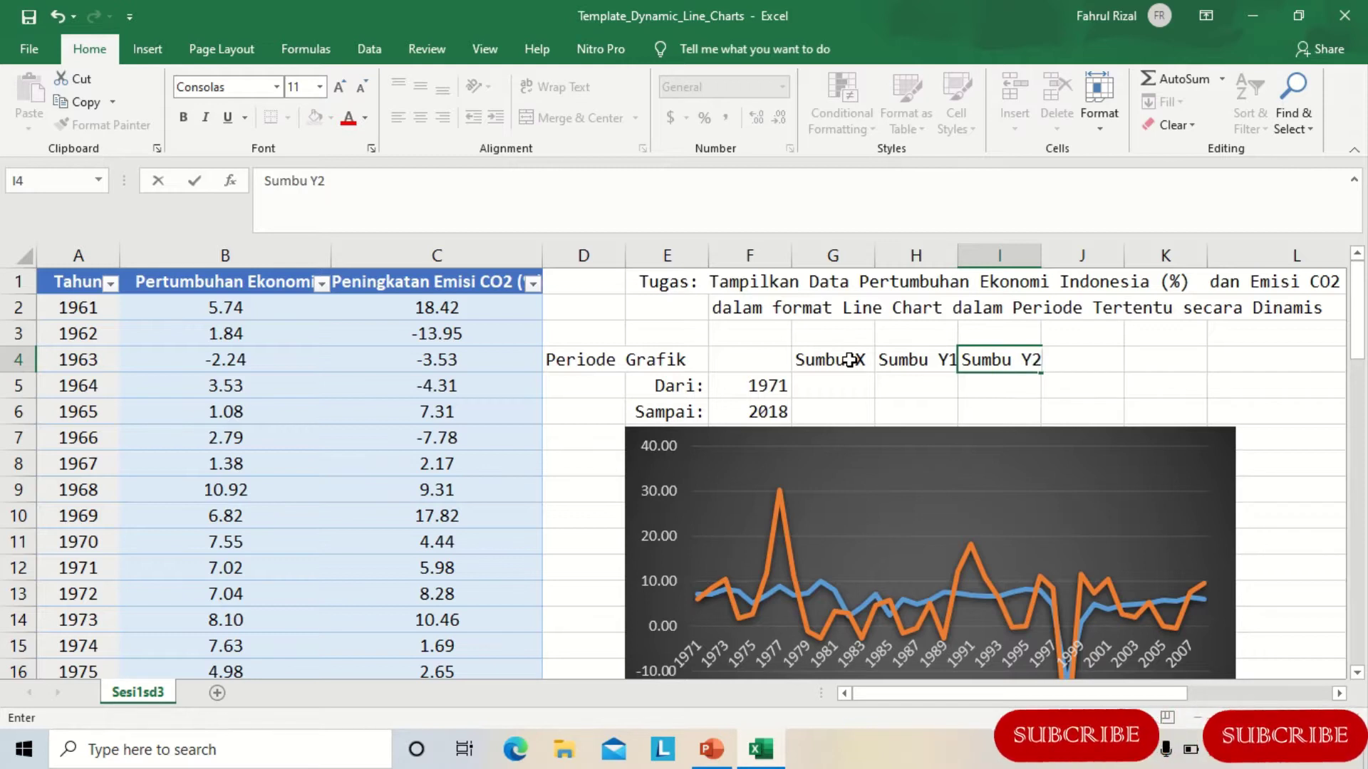
pyautogui.press('Return')
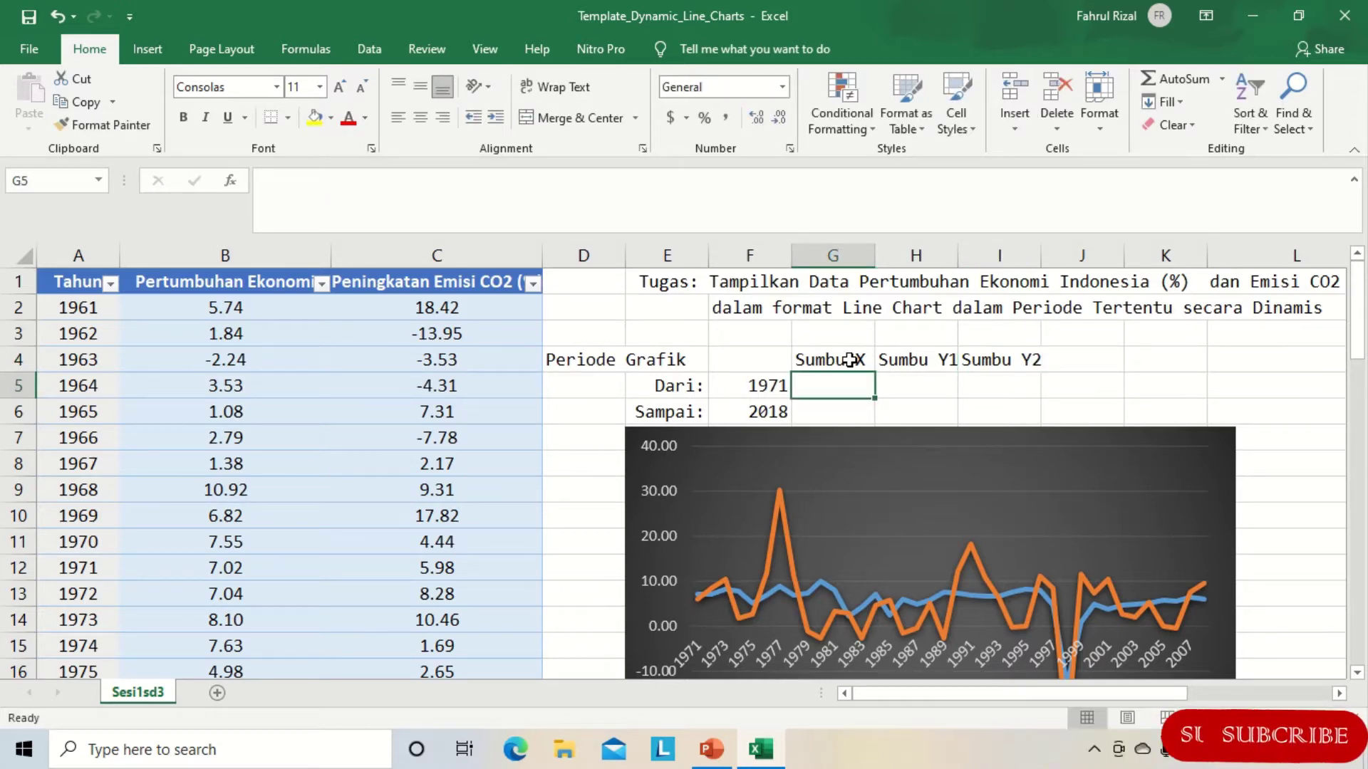
# Step: Start a range formula in G5 under Sumbu X with two empty INDEX functions, =index():index()
pyautogui.write('=inde')
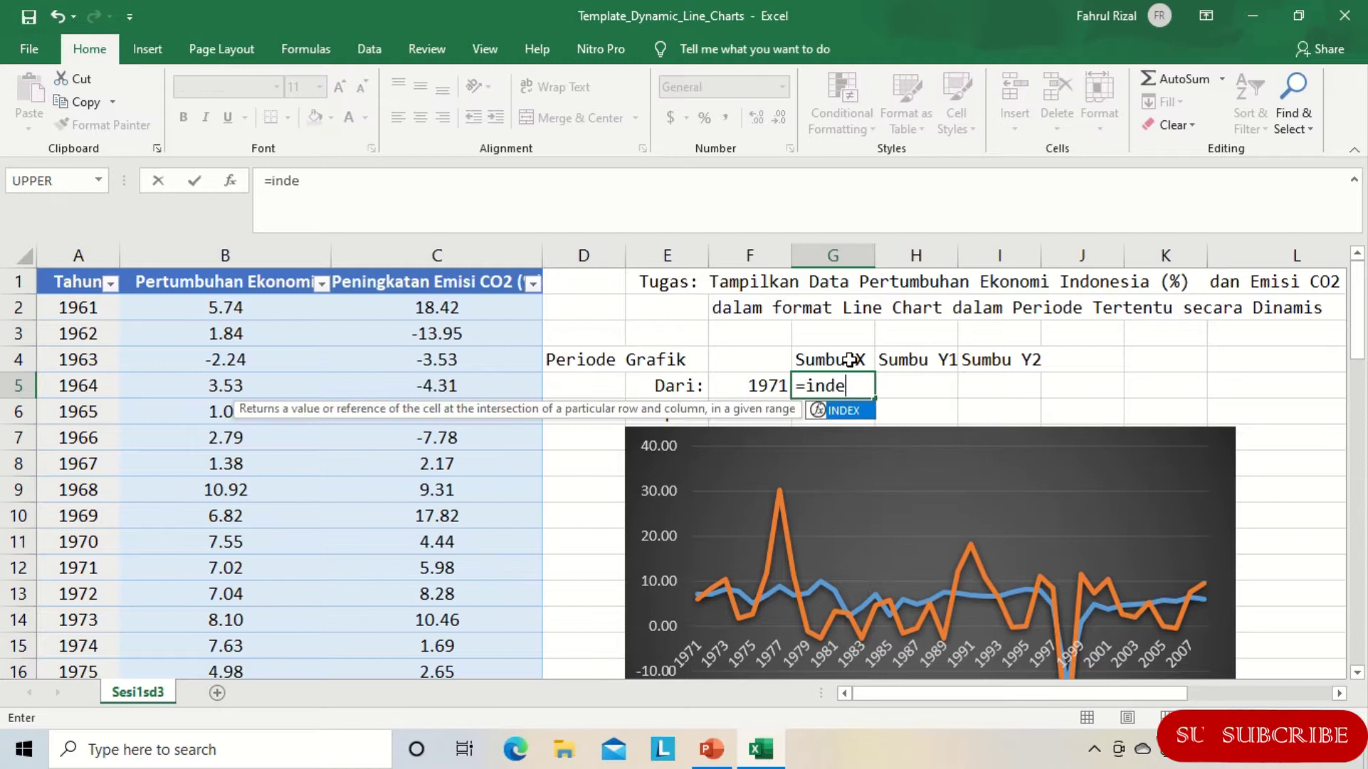
pyautogui.write('x()')
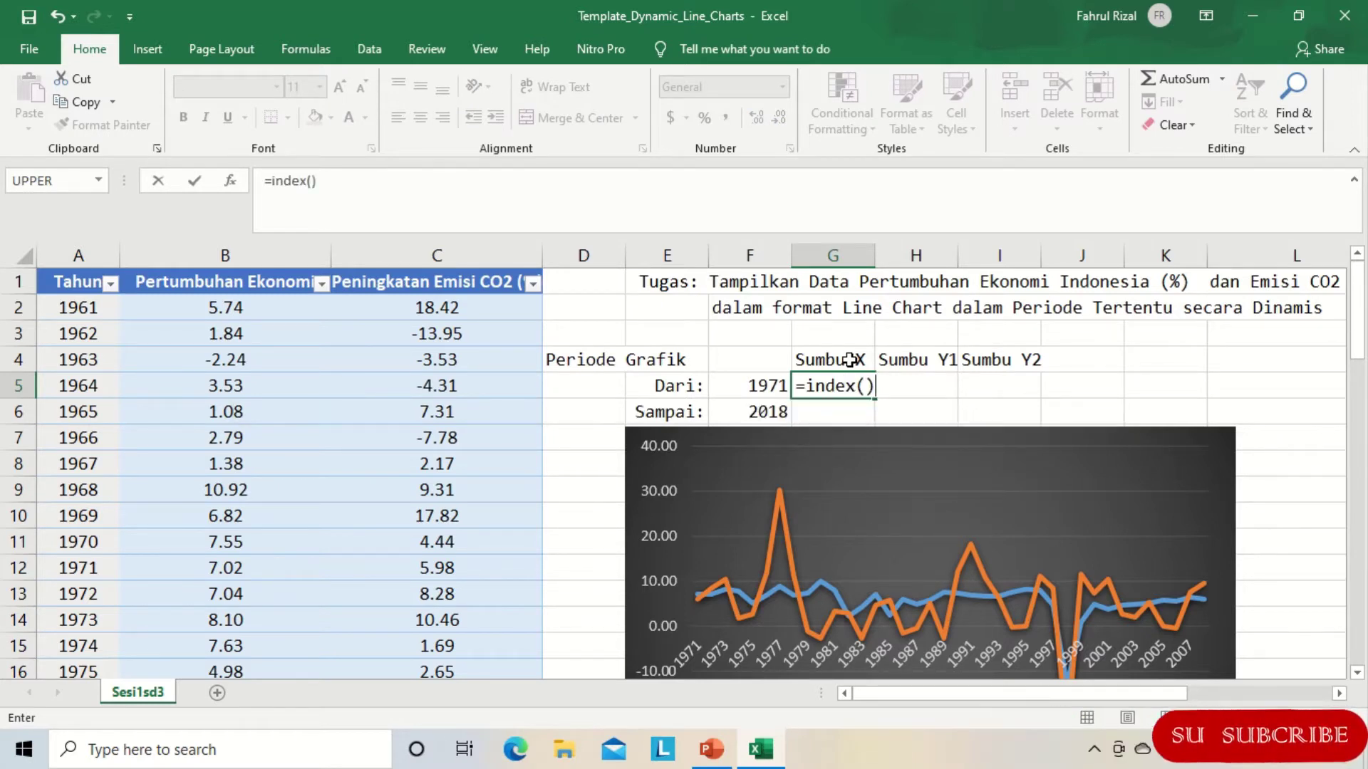
pyautogui.write(':in')
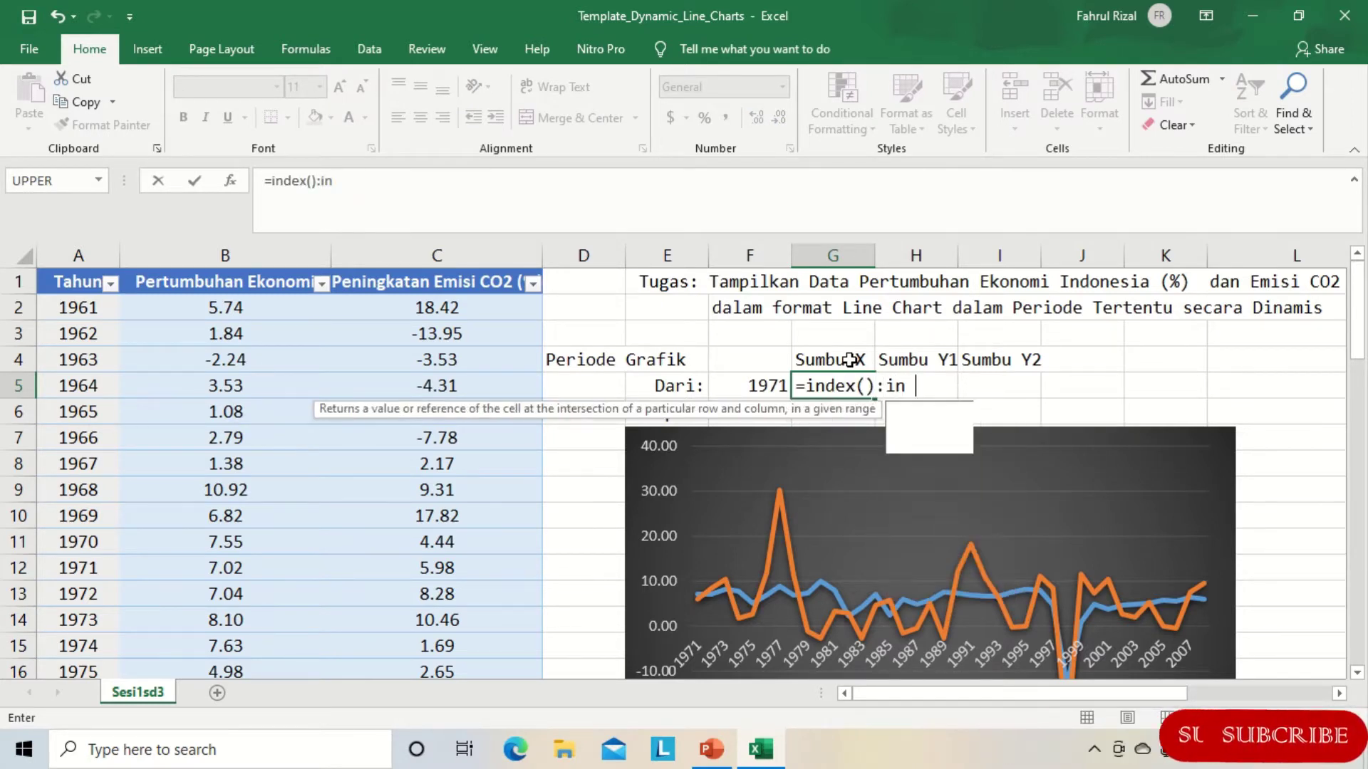
pyautogui.write('dex()')
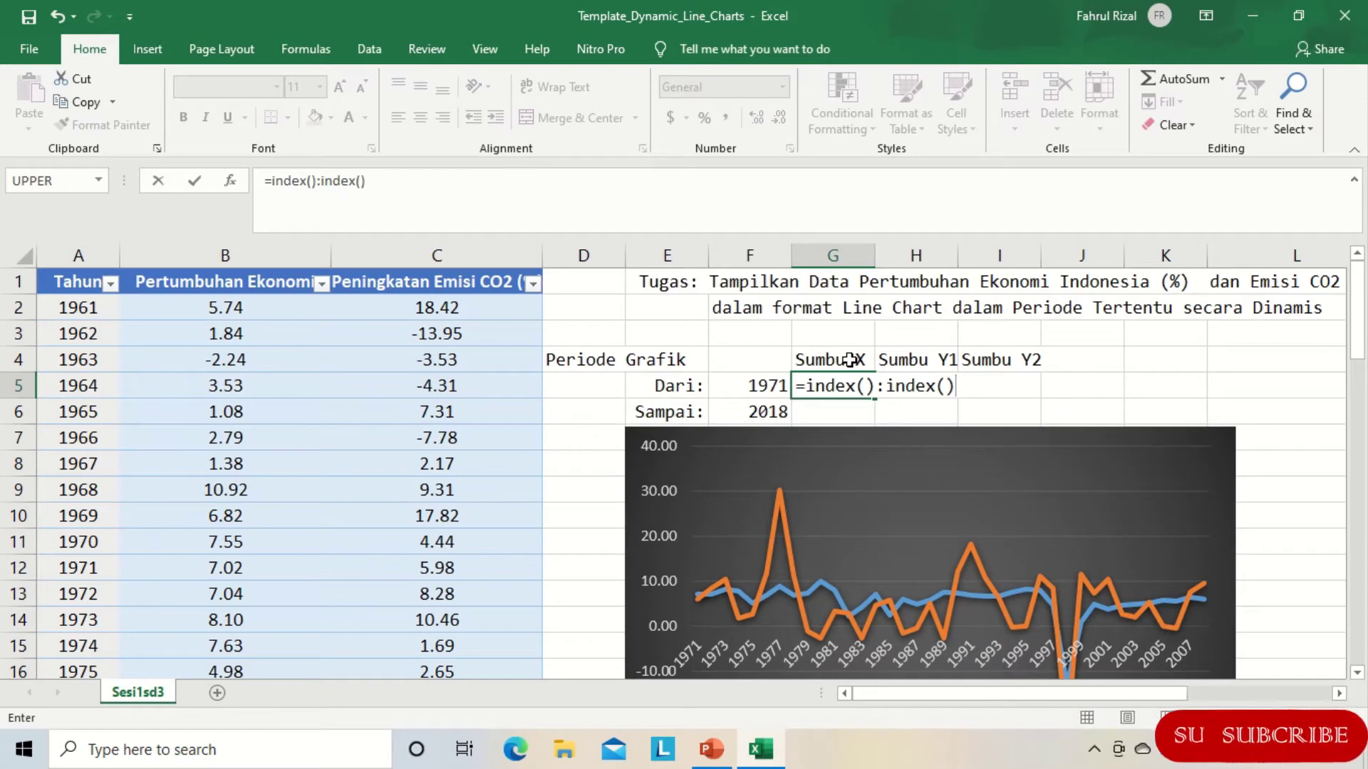
# Step: Set the array of the first INDEX function in G5 to the whole Tahun column, Table3[Tahun]
pyautogui.click(311, 181)
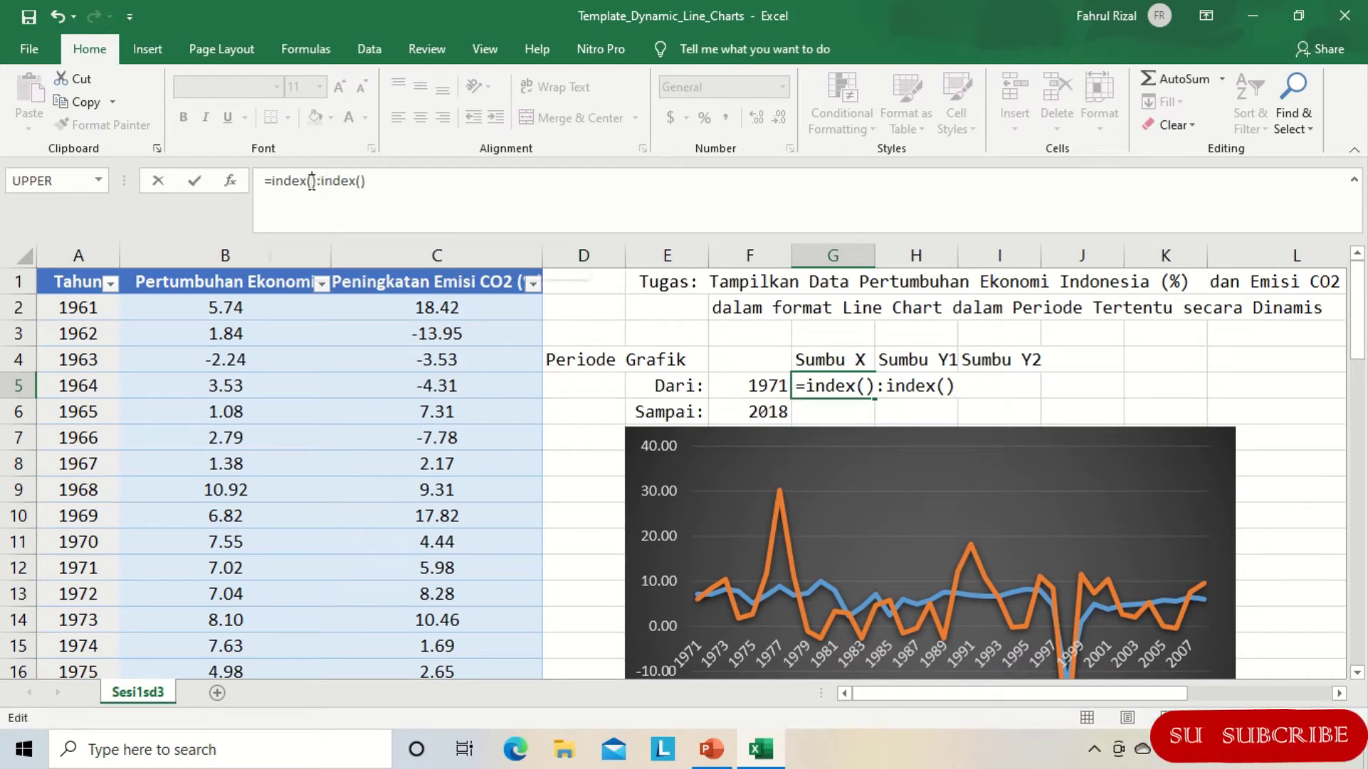
pyautogui.click(79, 308)
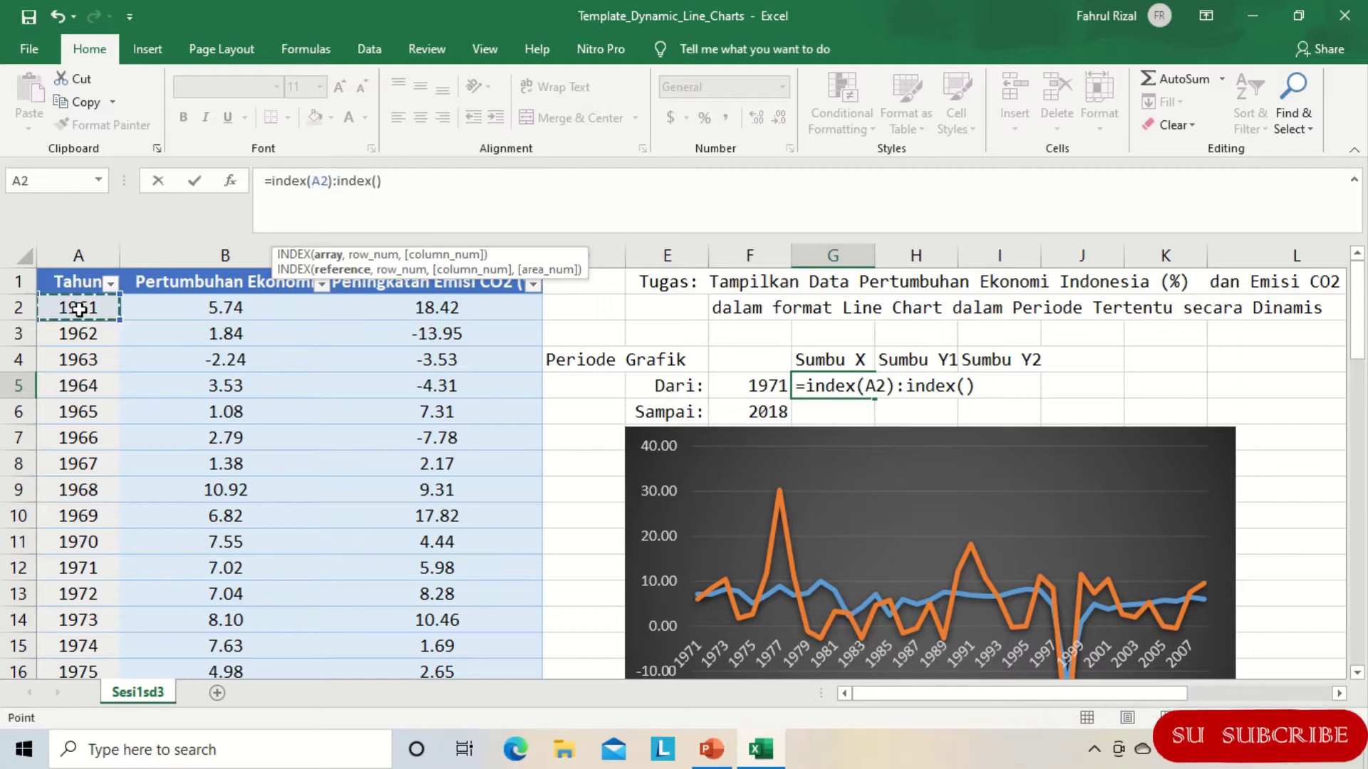
pyautogui.hotkey('ctrl', 'shift', 'Down')
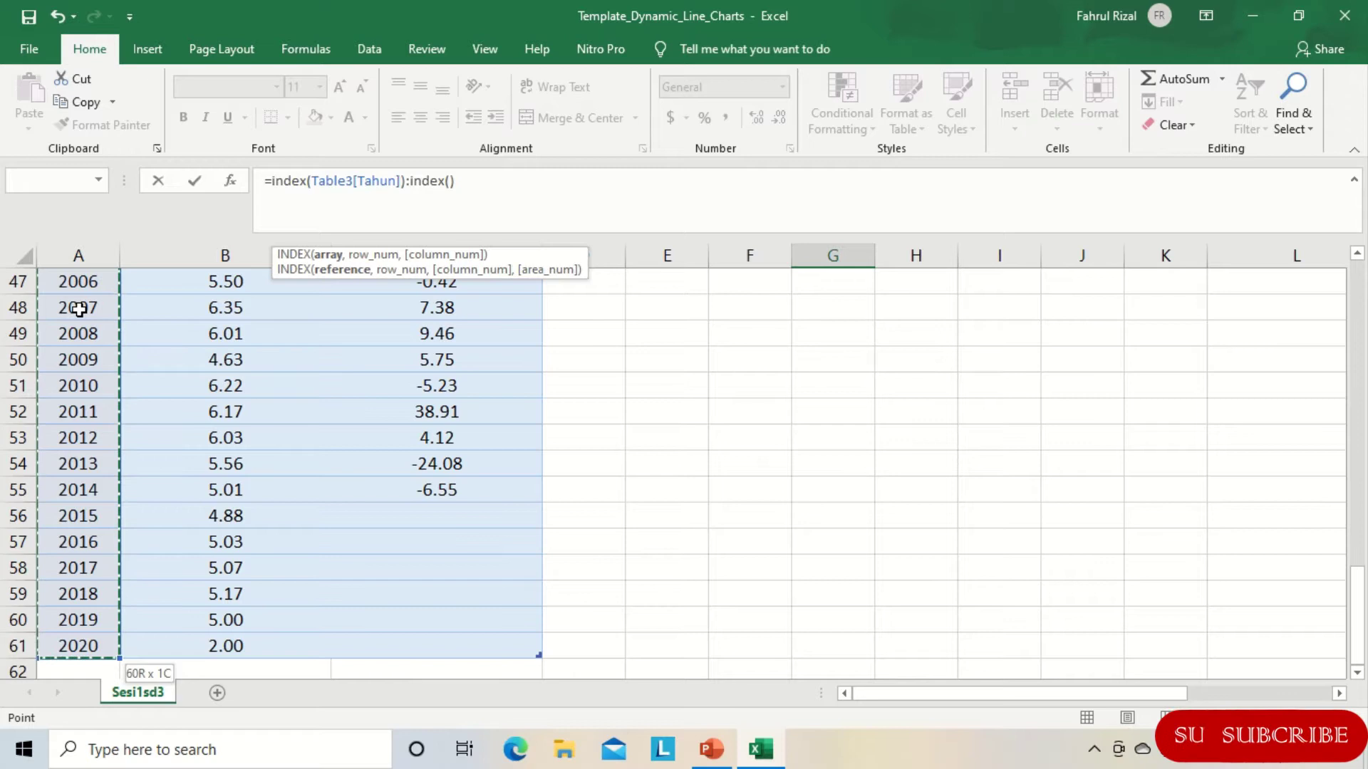
pyautogui.write(',')
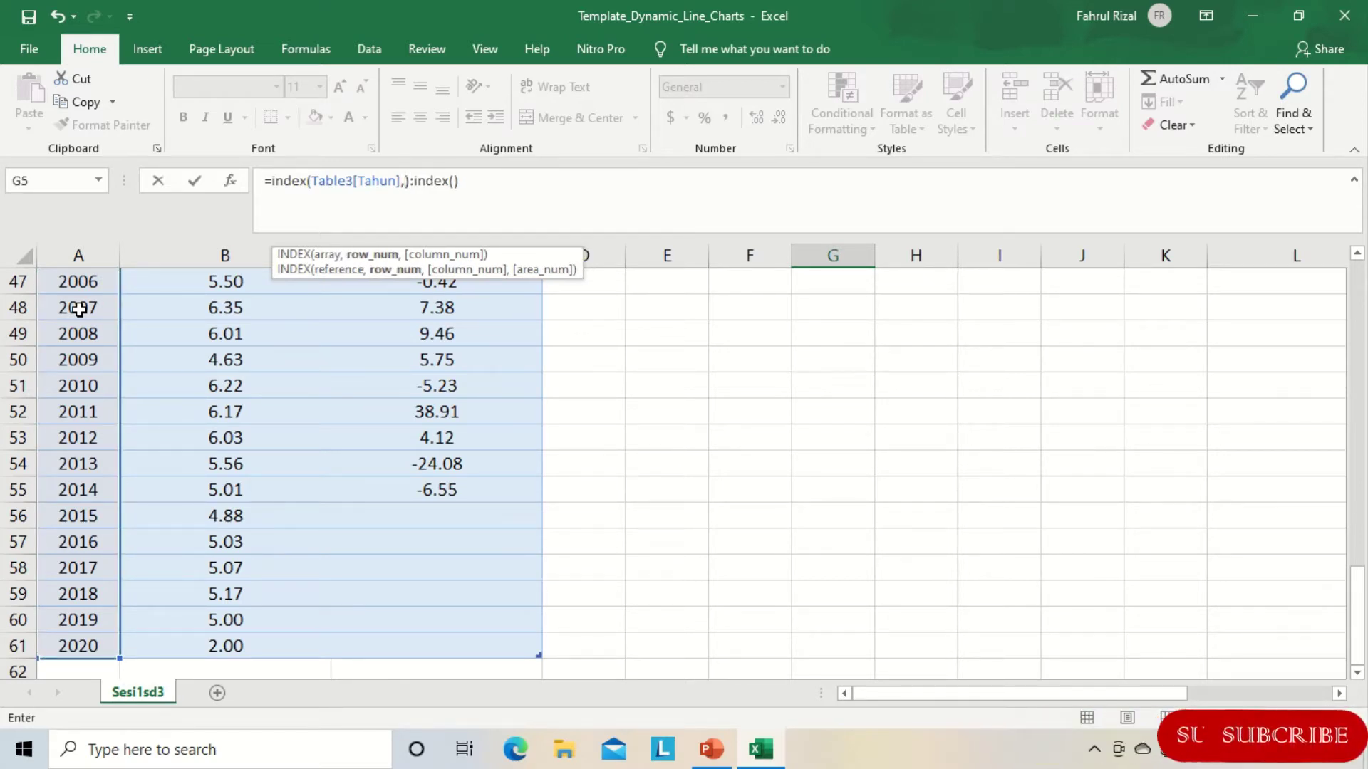
pyautogui.scroll(15, 632, 461)
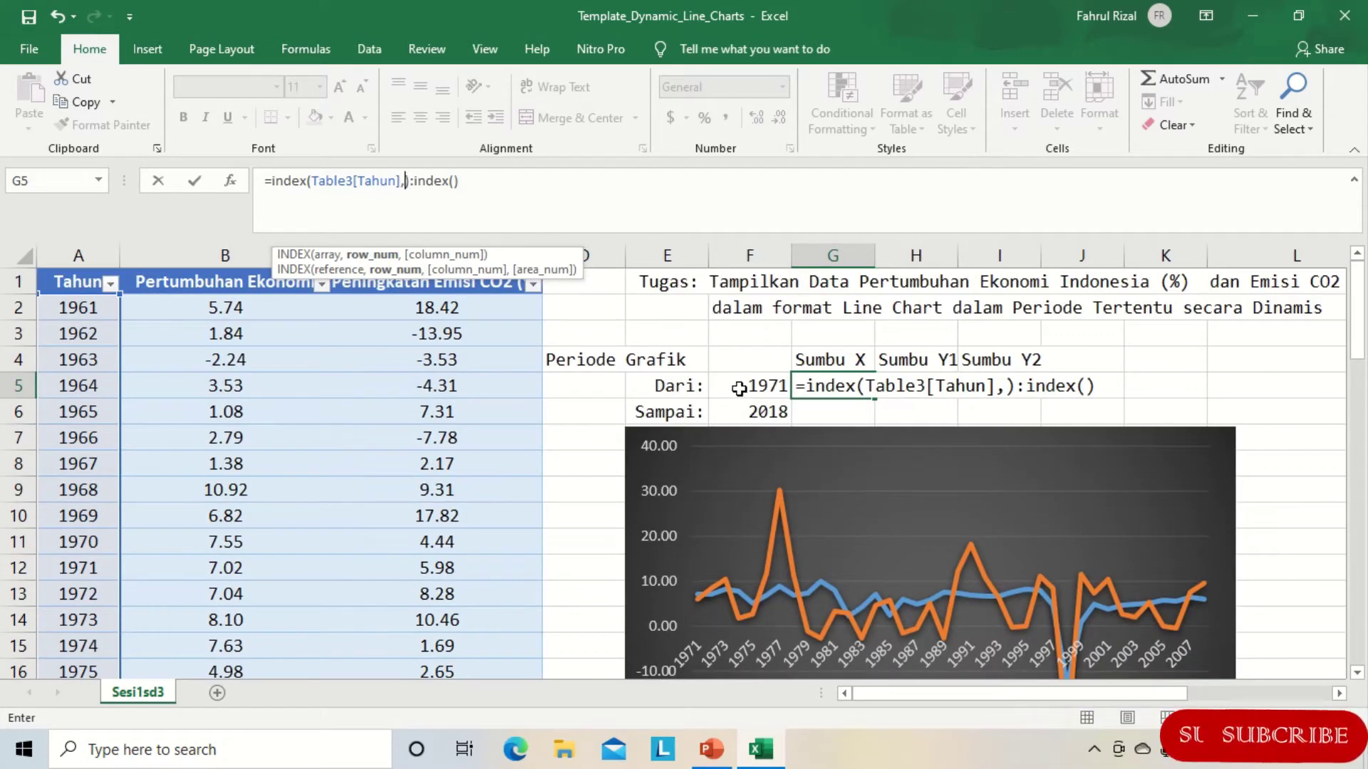
# Step: Set the first INDEX's row number to match($F$5,Table3[Tahun],0), looking up the Dari year with an exact match
pyautogui.write('match')
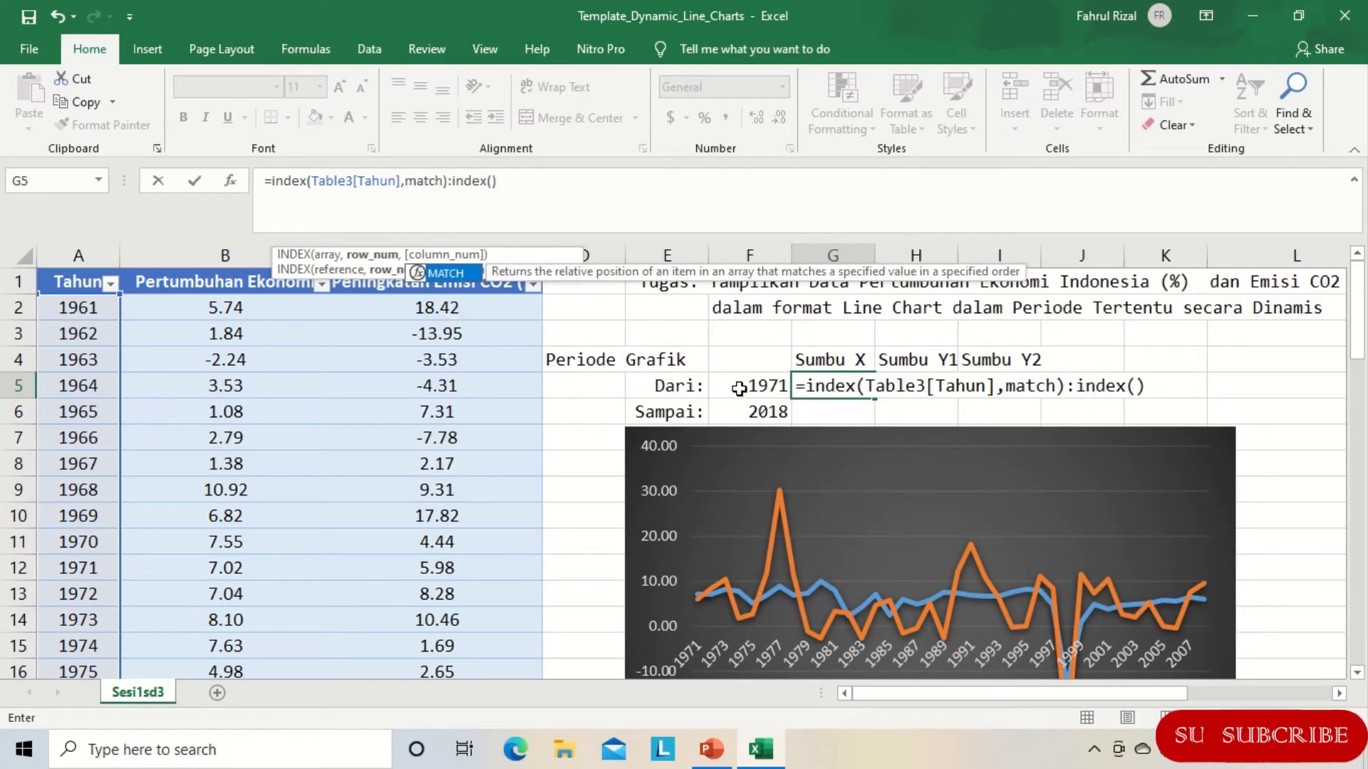
pyautogui.write('()')
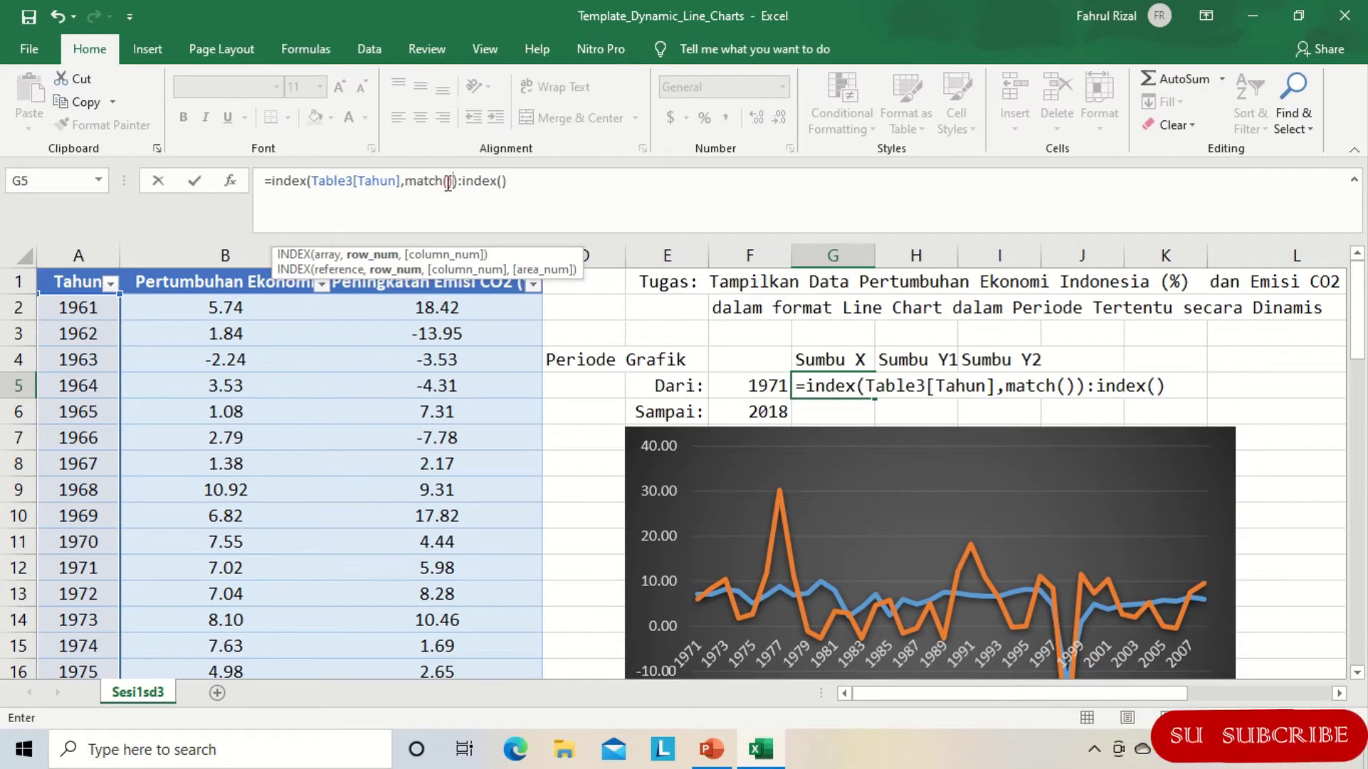
pyautogui.press('F2')
pyautogui.press('Left')
pyautogui.click(746, 385)
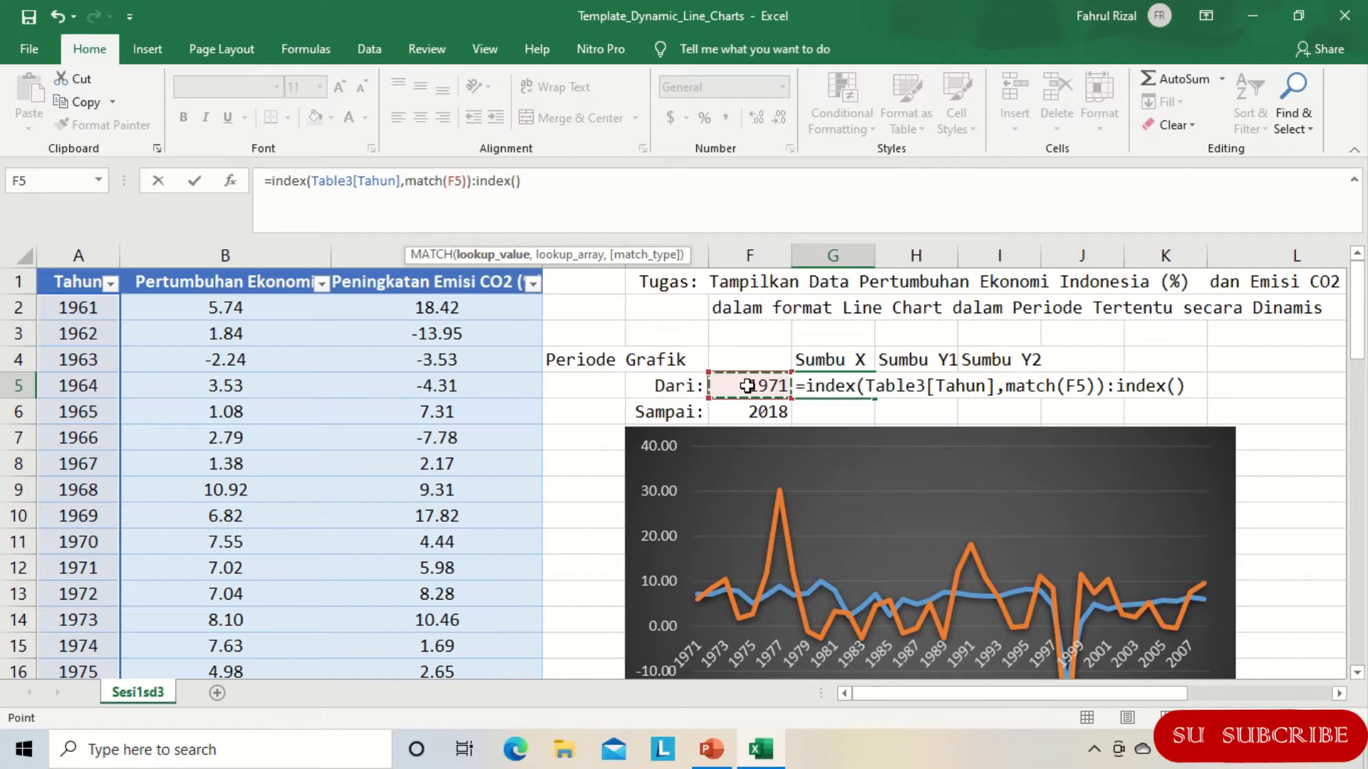
pyautogui.press('F4')
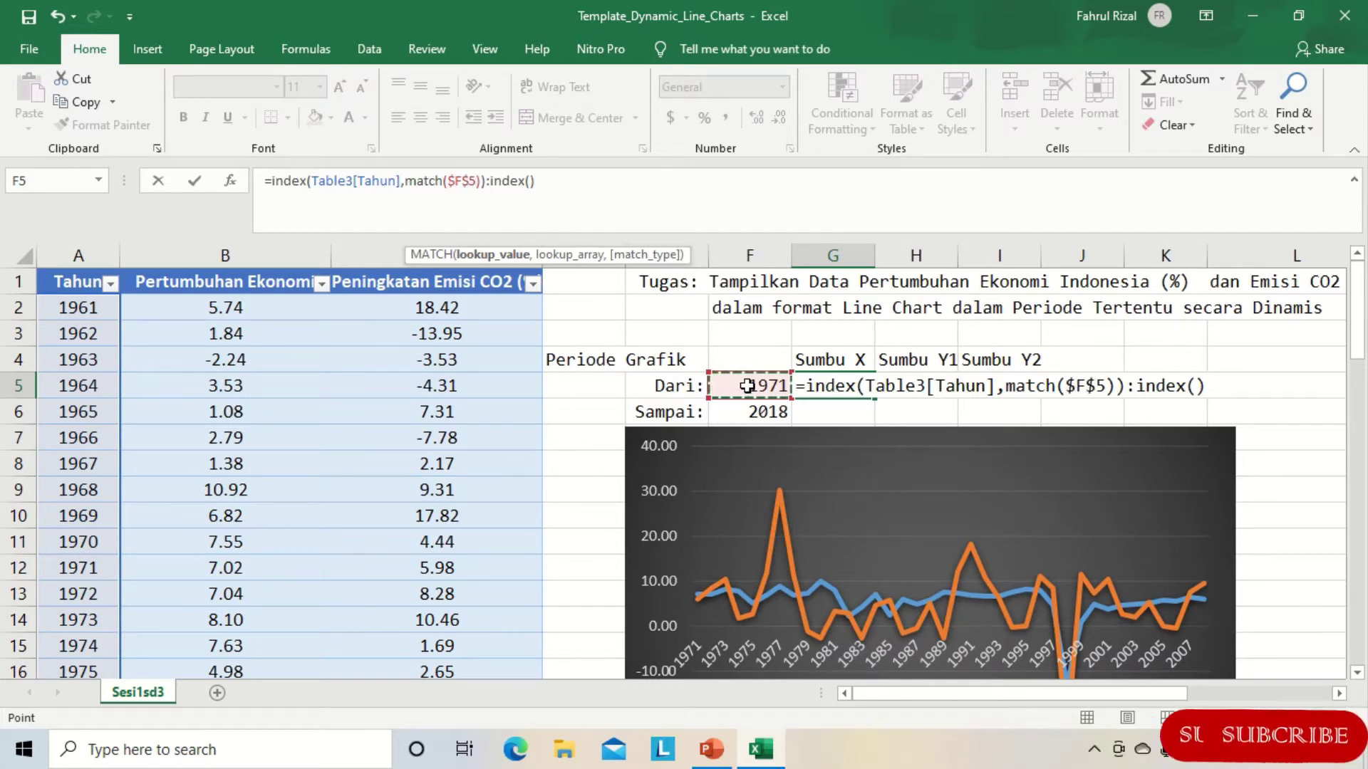
pyautogui.write(',')
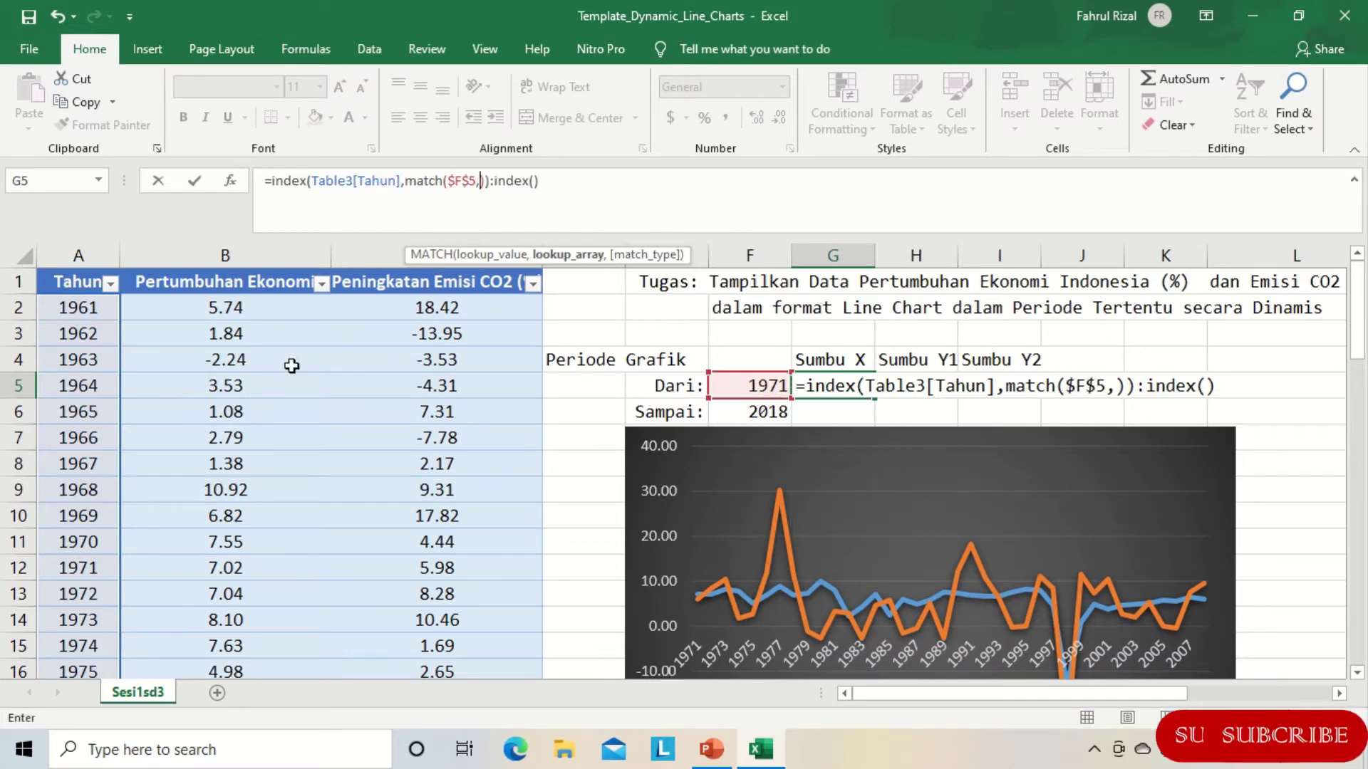
pyautogui.click(87, 311)
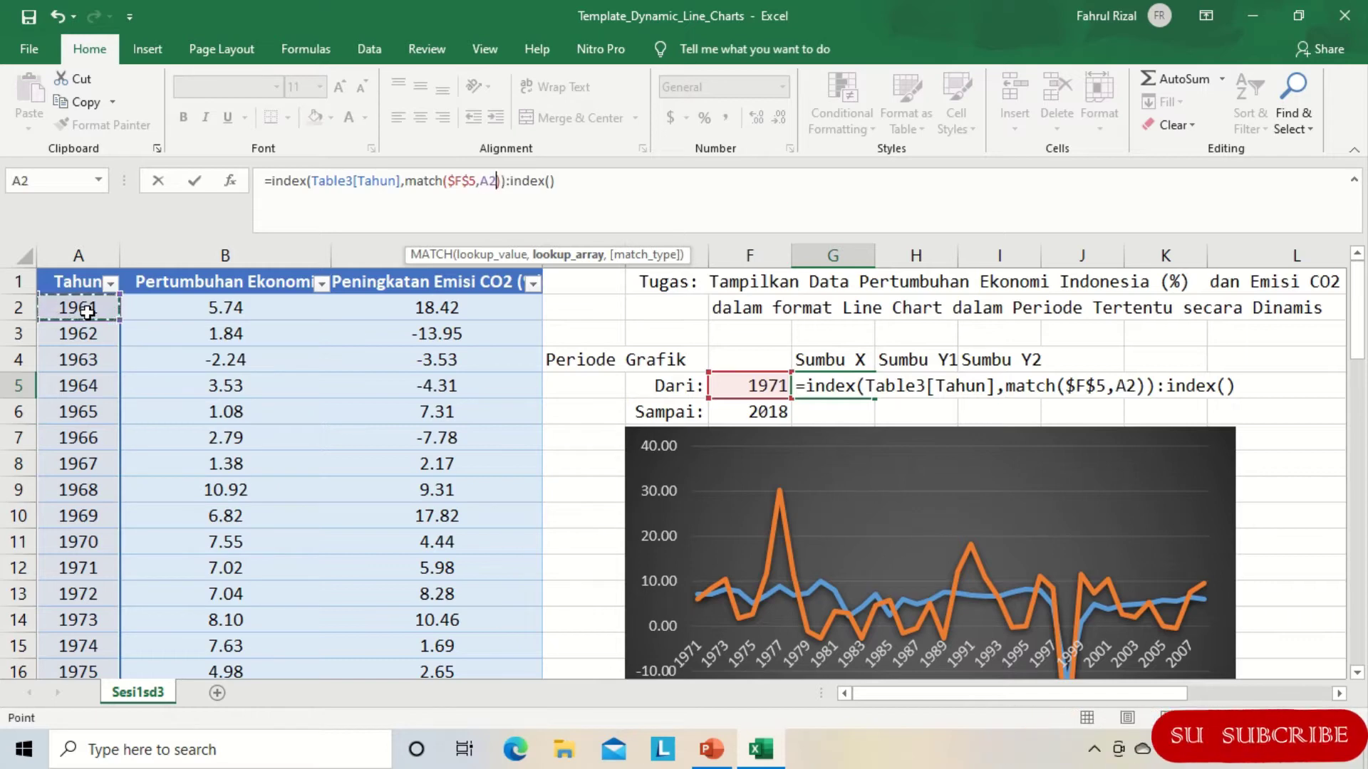
pyautogui.hotkey('ctrl', 'shift', 'Down')
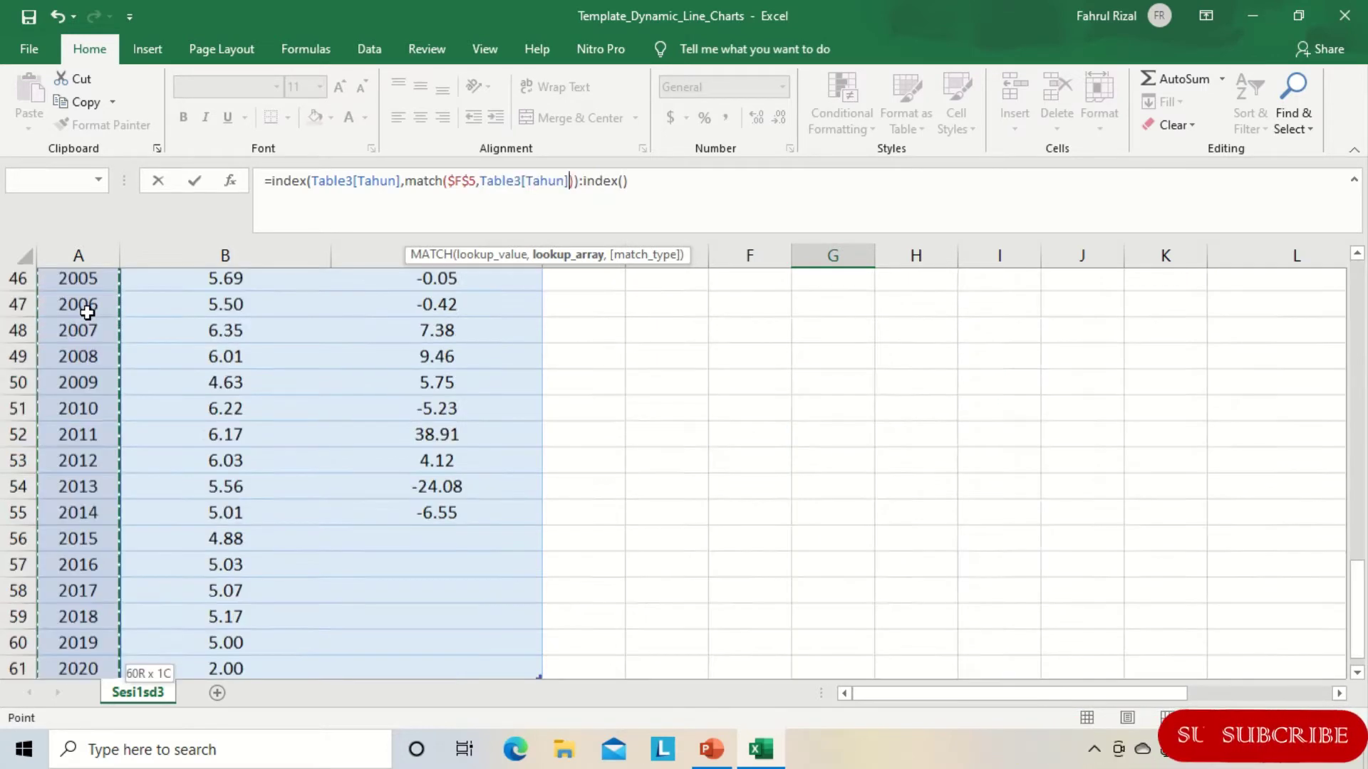
pyautogui.write(',0')
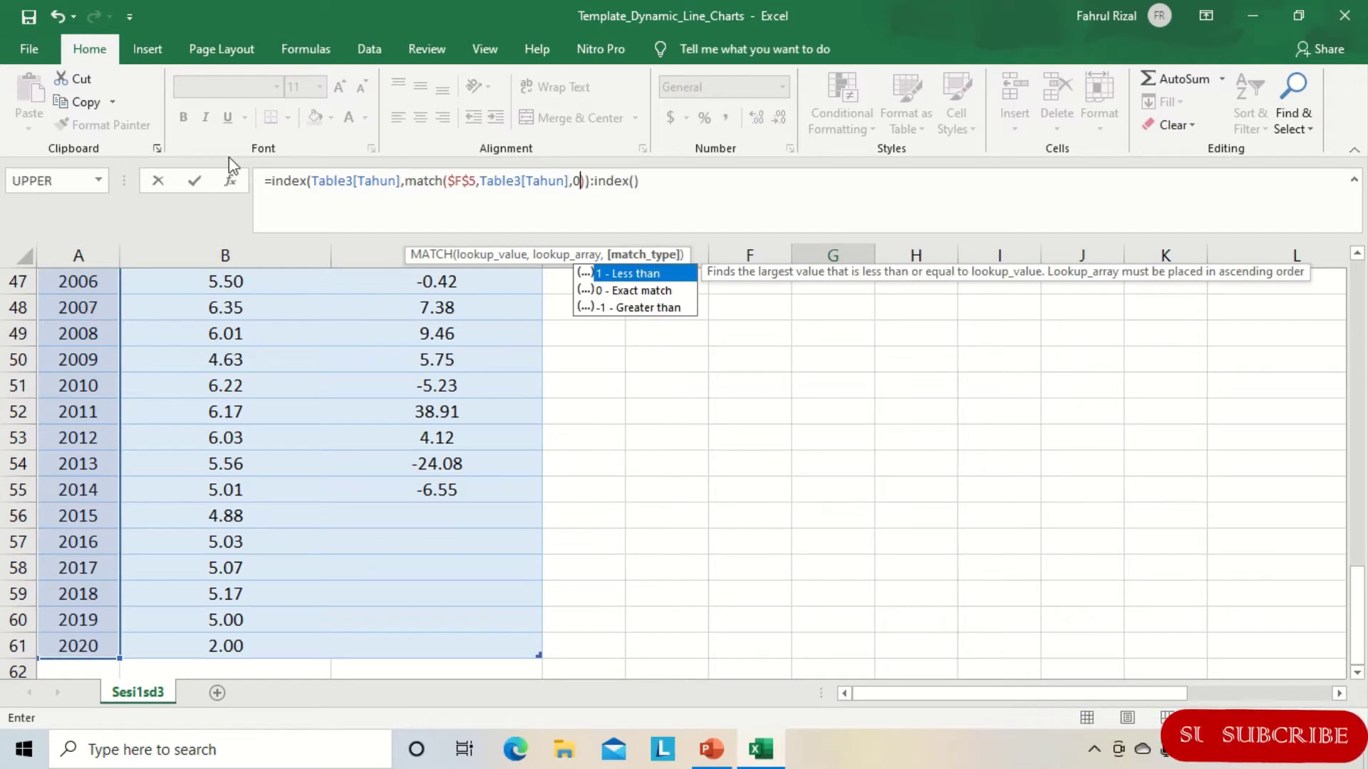
# Step: Copy the first INDEX function's array and MATCH arguments into the empty second INDEX function of the G5 formula
pyautogui.moveTo(312, 181); pyautogui.dragTo(586, 183)
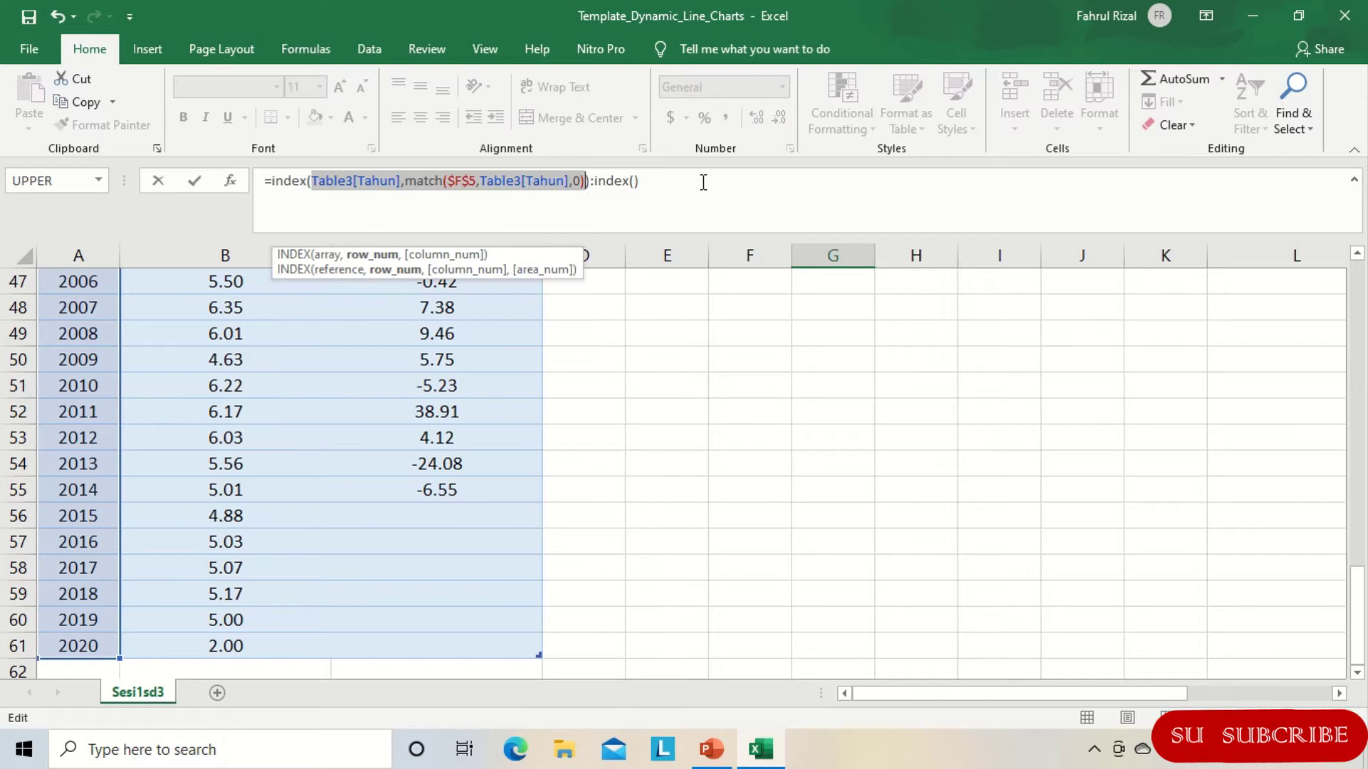
pyautogui.hotkey('ctrl', 'c')
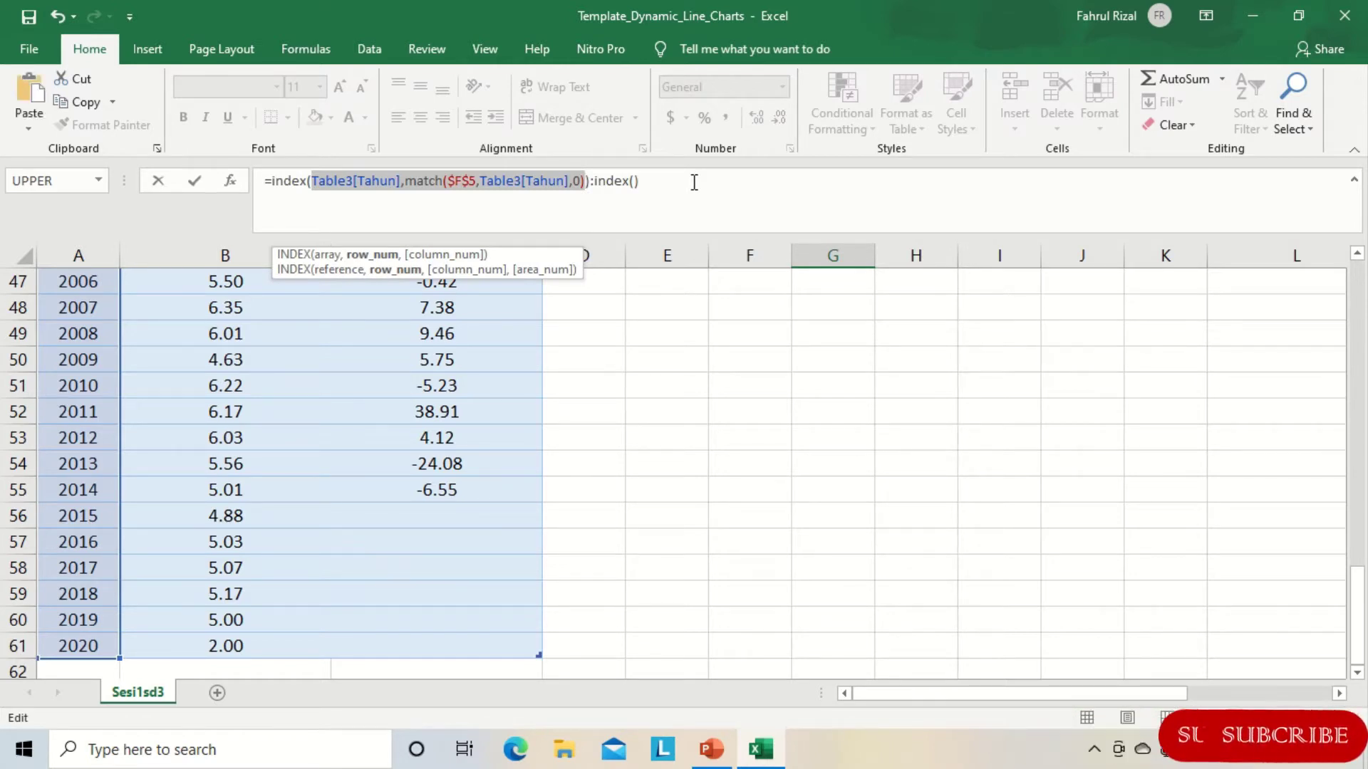
pyautogui.click(635, 182)
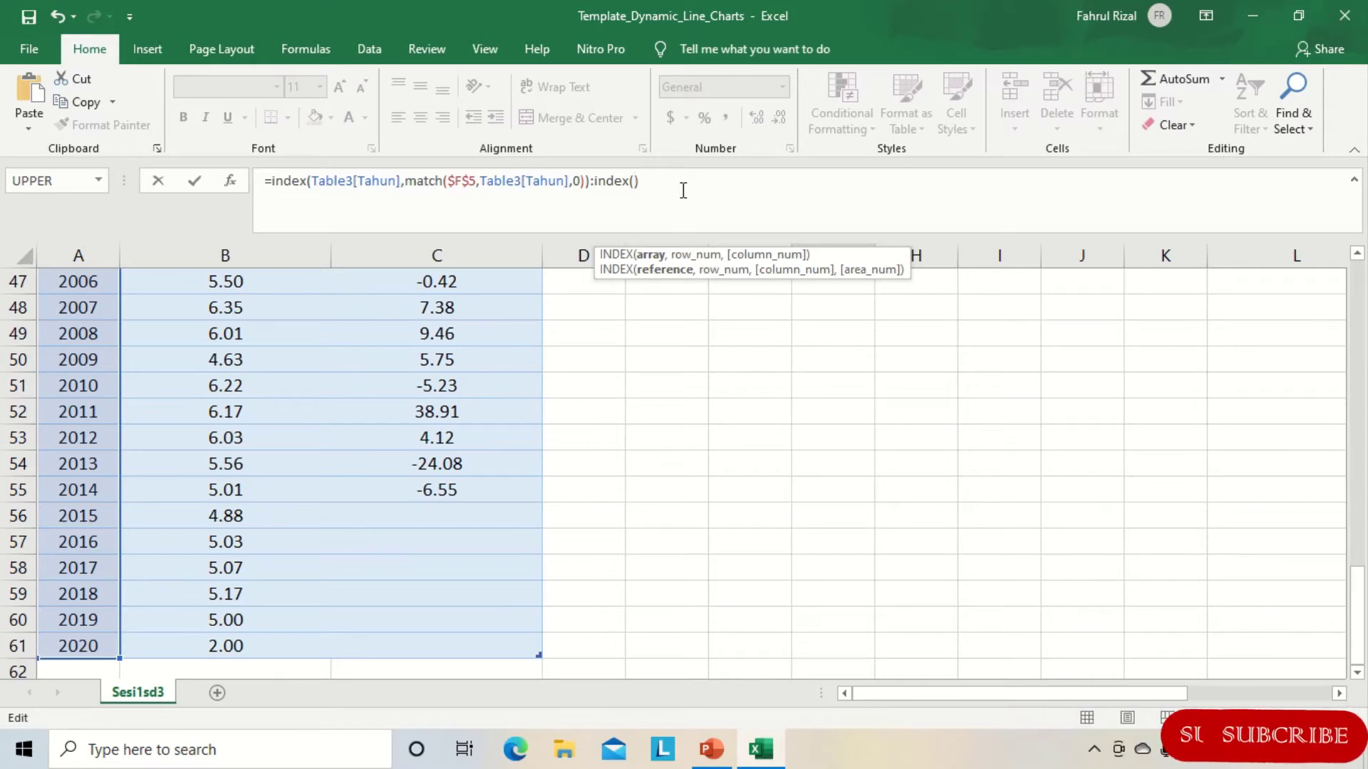
pyautogui.hotkey('ctrl', 'v')
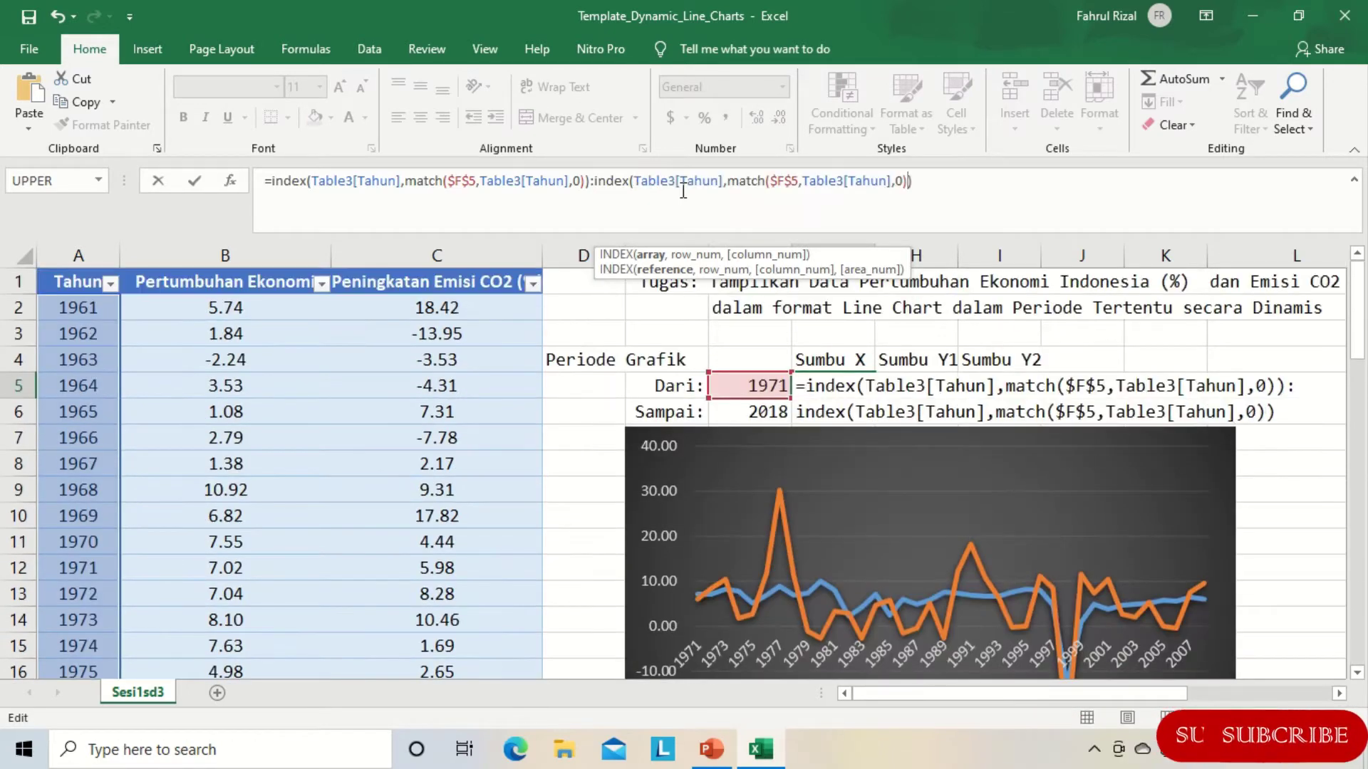
# Step: Change the second MATCH lookup value in G5 to the Sampai year, $F$6, and commit the formula
pyautogui.click(799, 181)
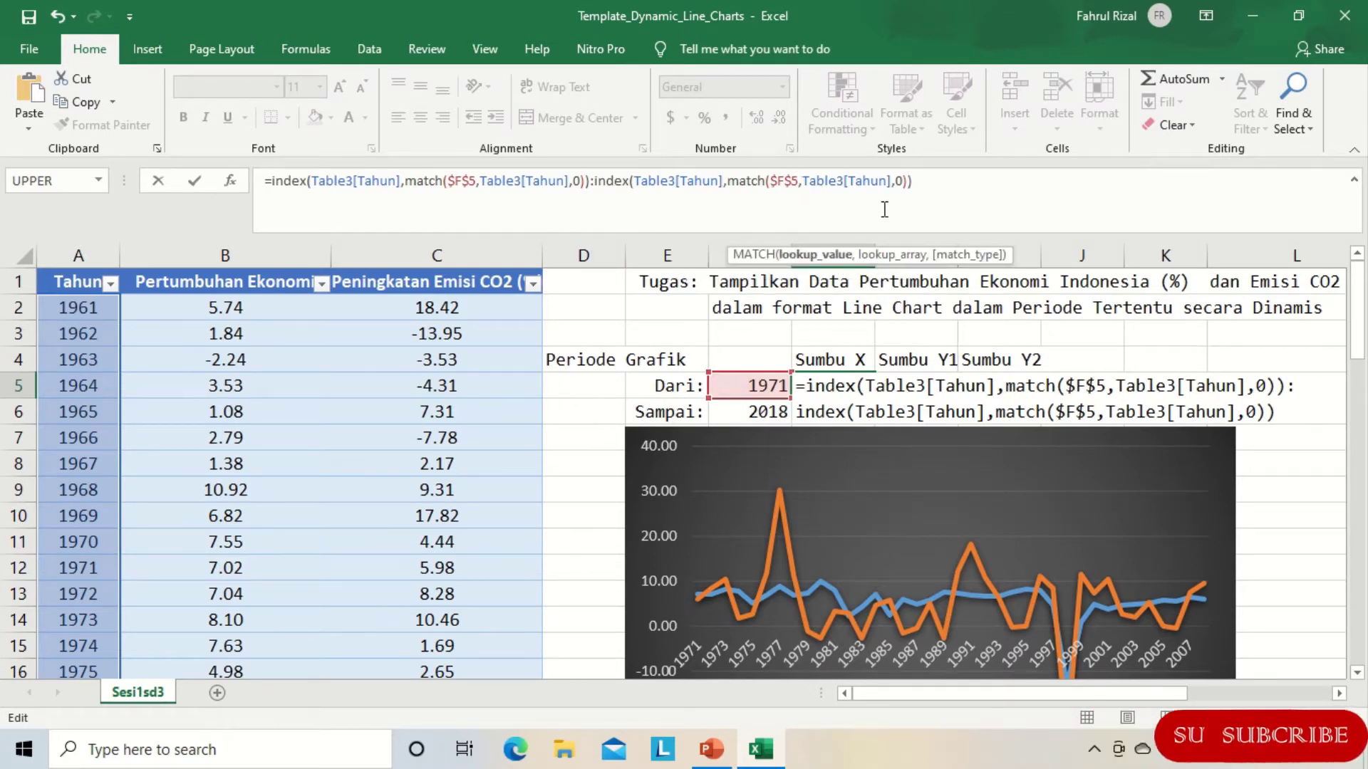
pyautogui.press('BackSpace')
pyautogui.write('6')
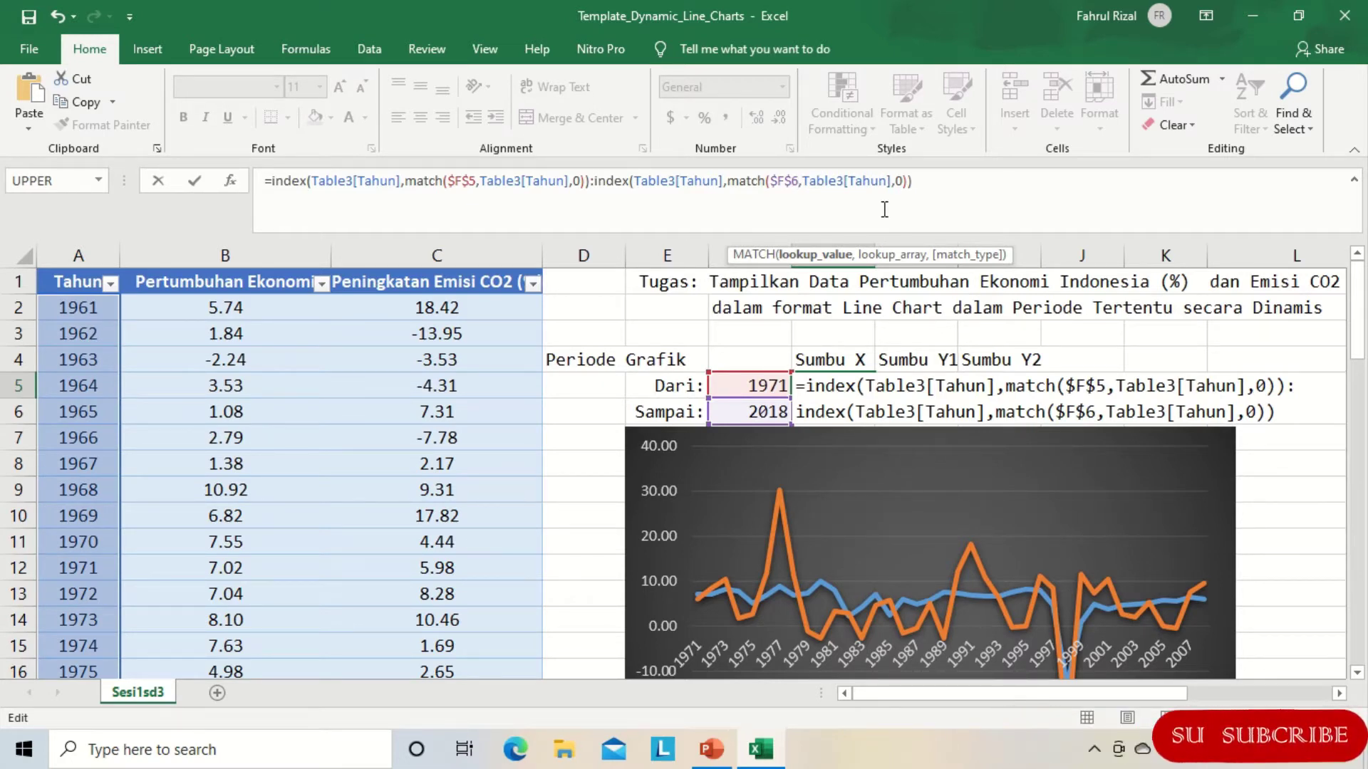
pyautogui.press('Return')
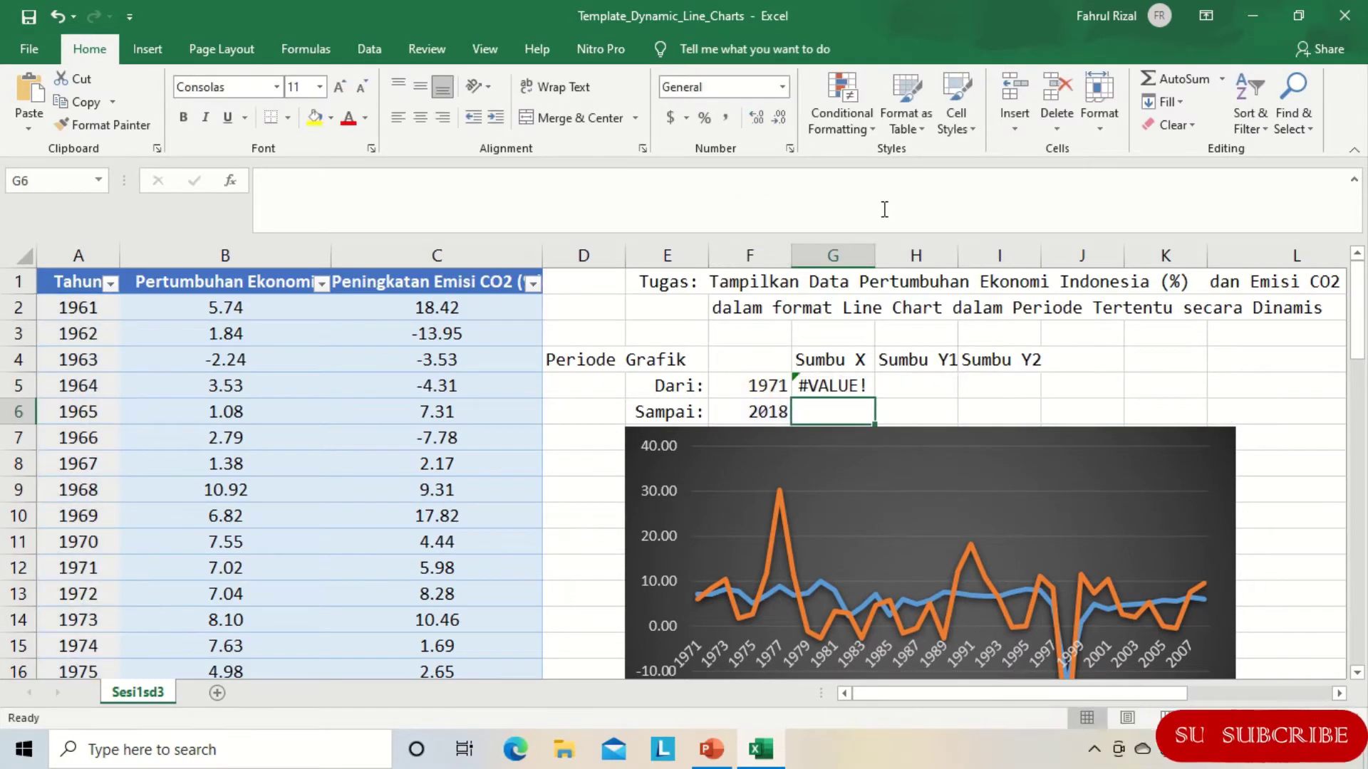
# Step: Evaluate the G5 formula in place to check the years it returns, and cancel the edit to keep the formula
pyautogui.click(859, 386)
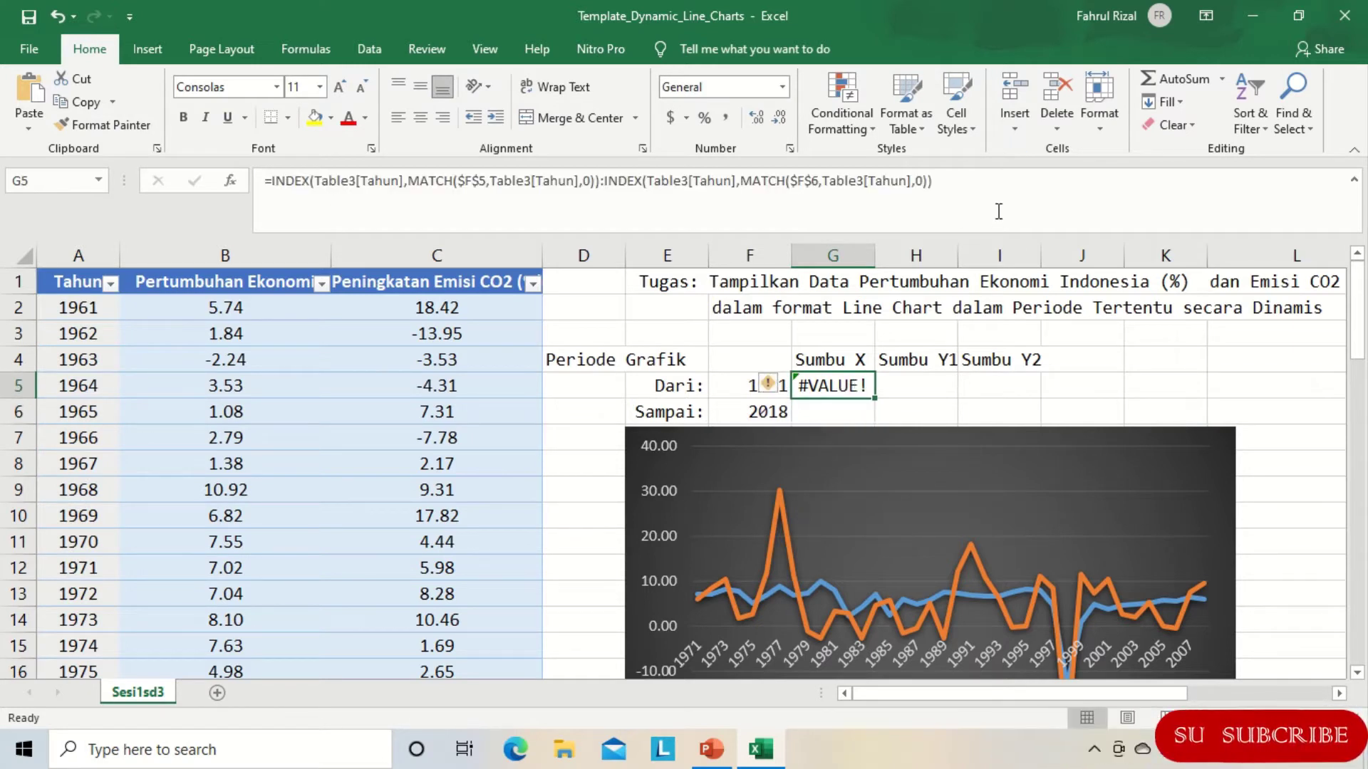
pyautogui.click(983, 194)
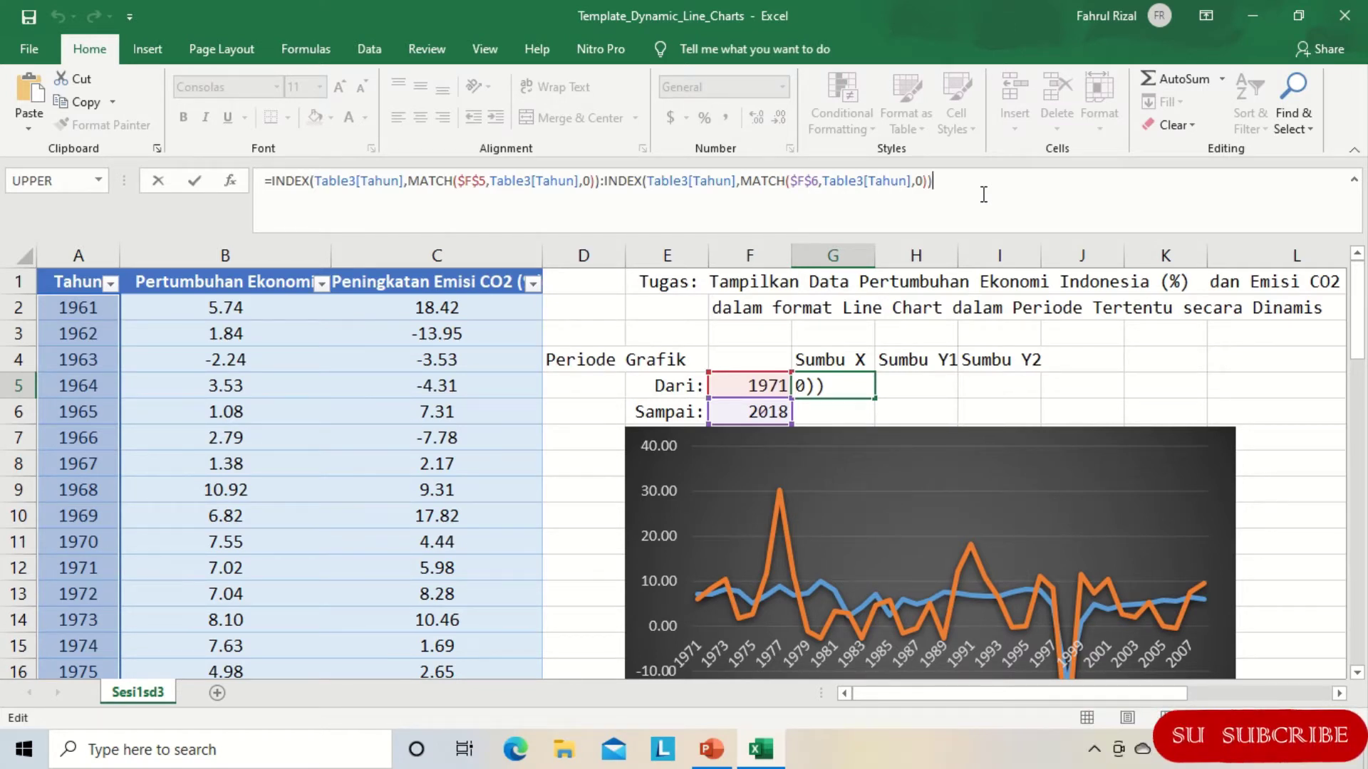
pyautogui.press('F9')
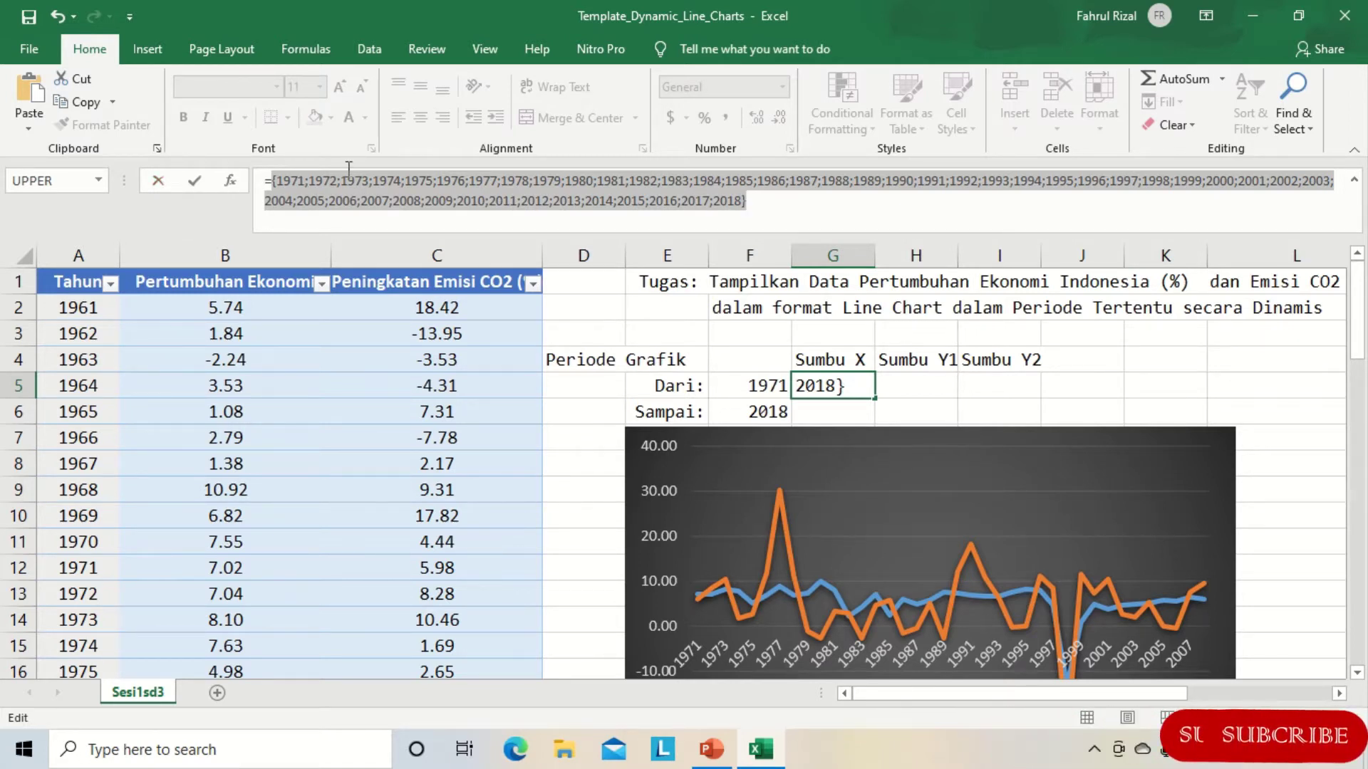
pyautogui.click(160, 181)
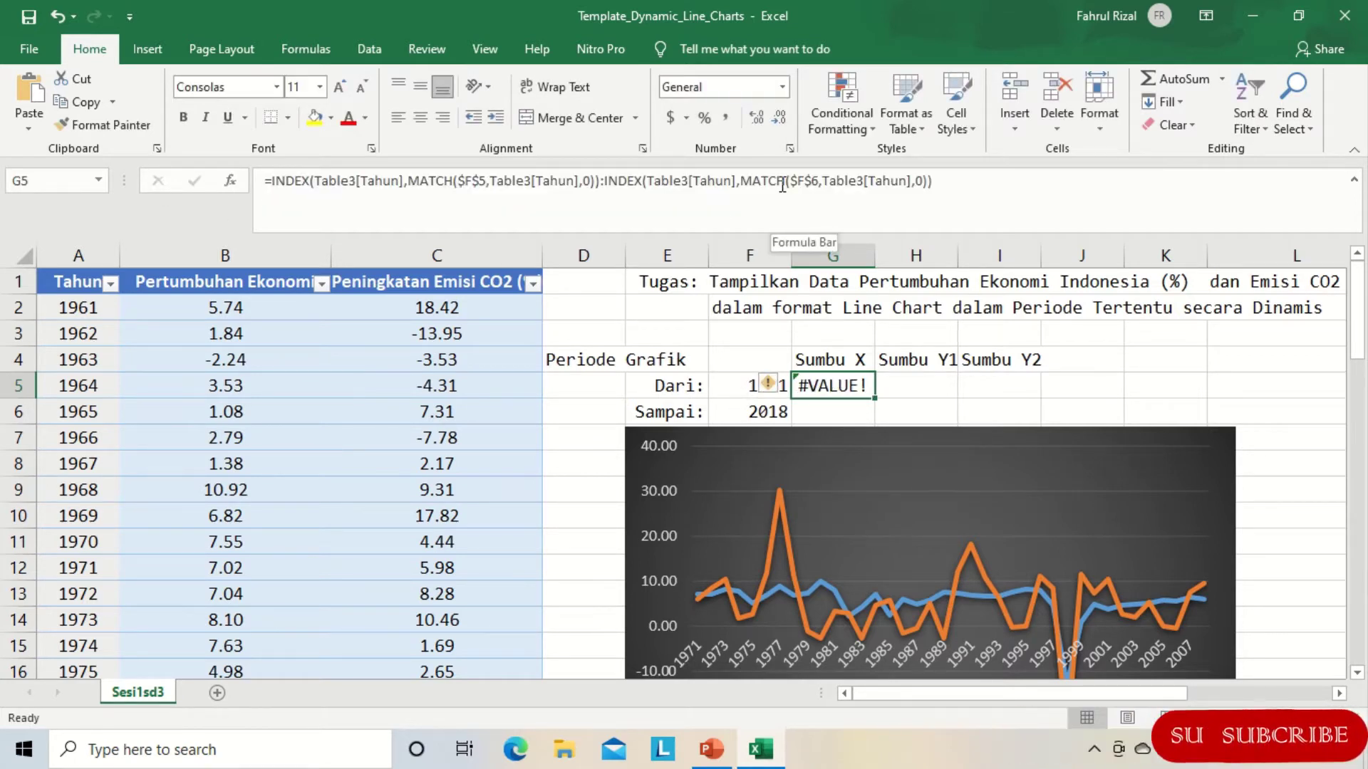
# Step: Start a range formula in H5 under Sumbu Y1 with two empty INDEX functions, =index():index()
pyautogui.click(915, 386)
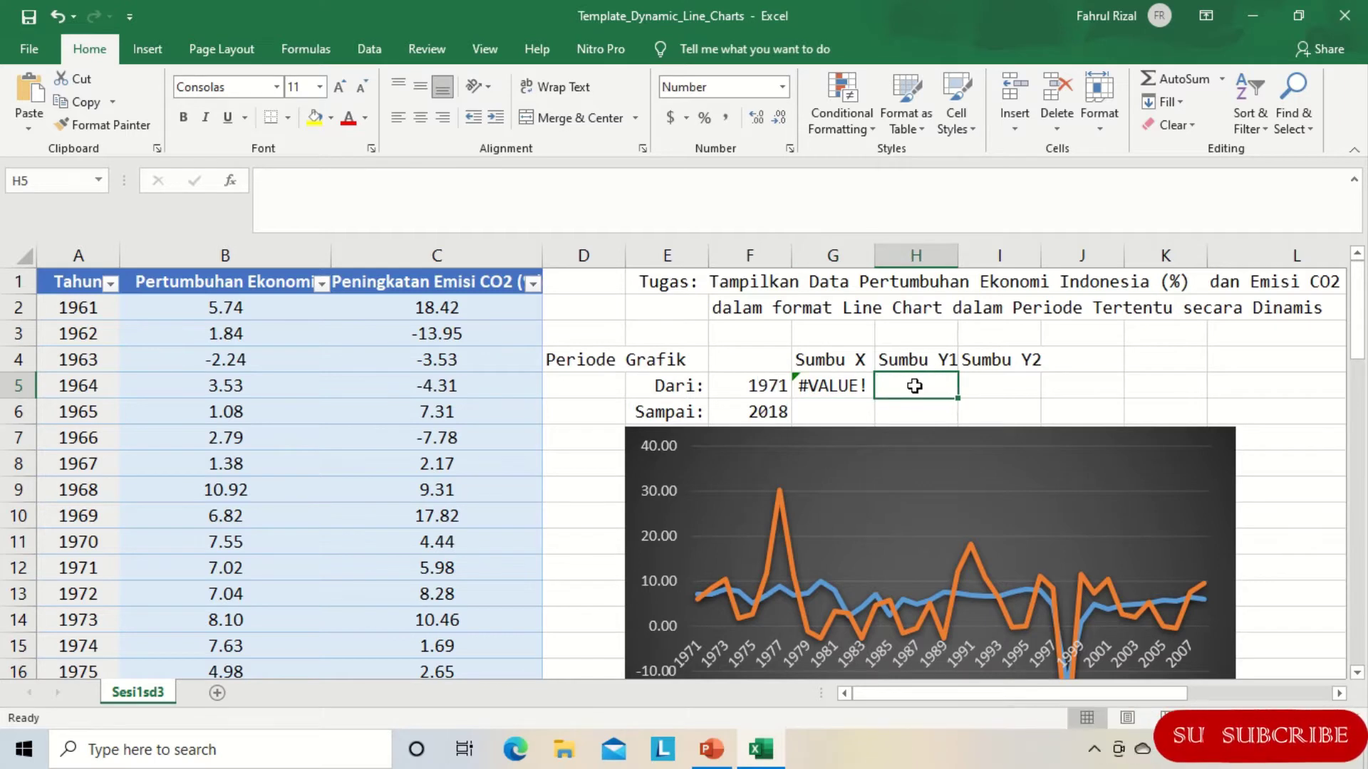
pyautogui.click(827, 384)
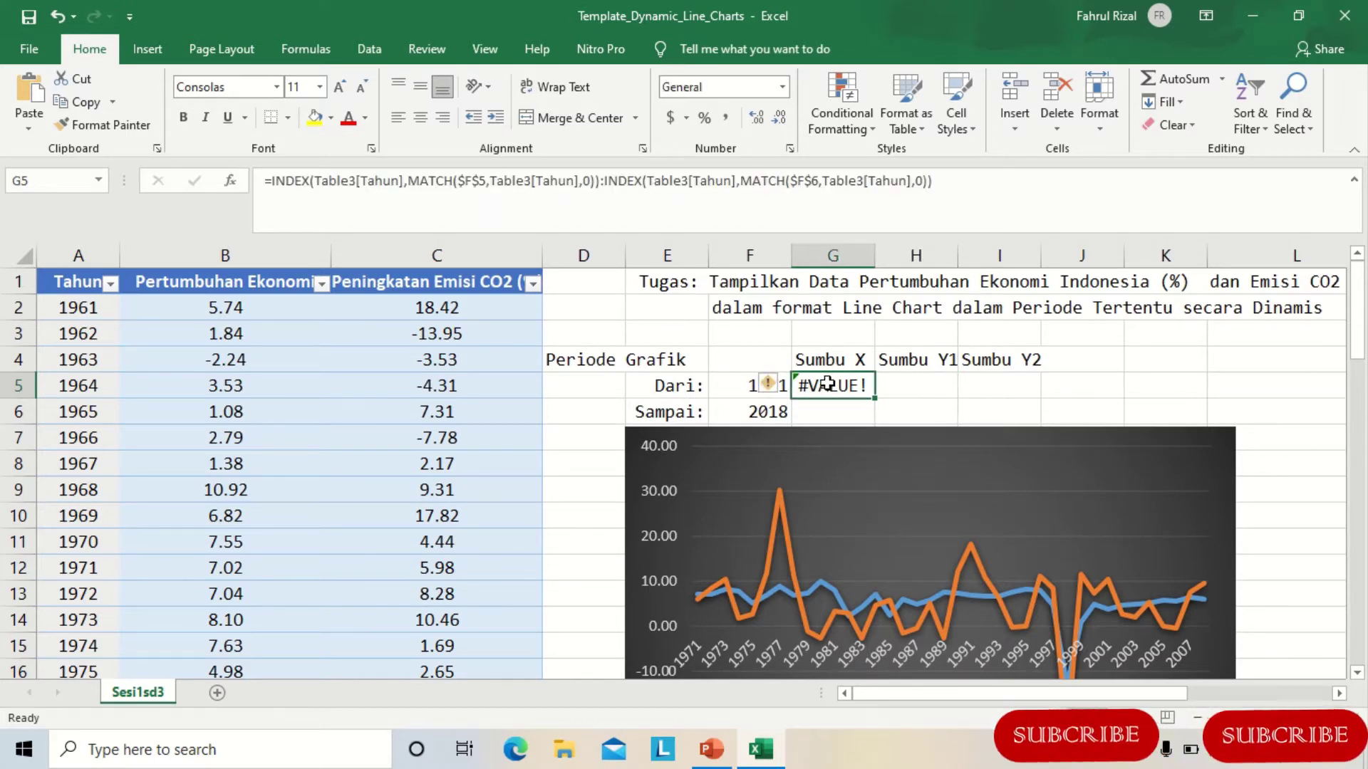
pyautogui.click(916, 385)
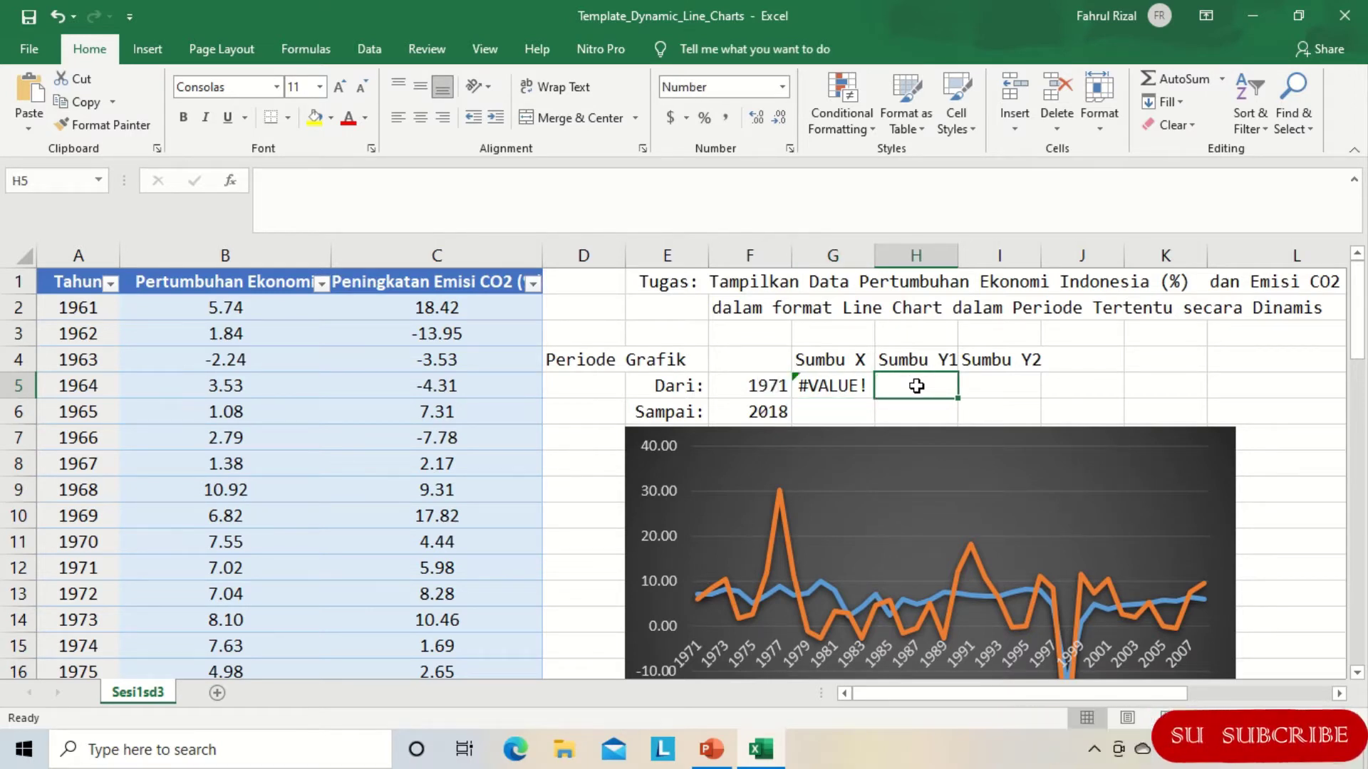
pyautogui.write('=in')
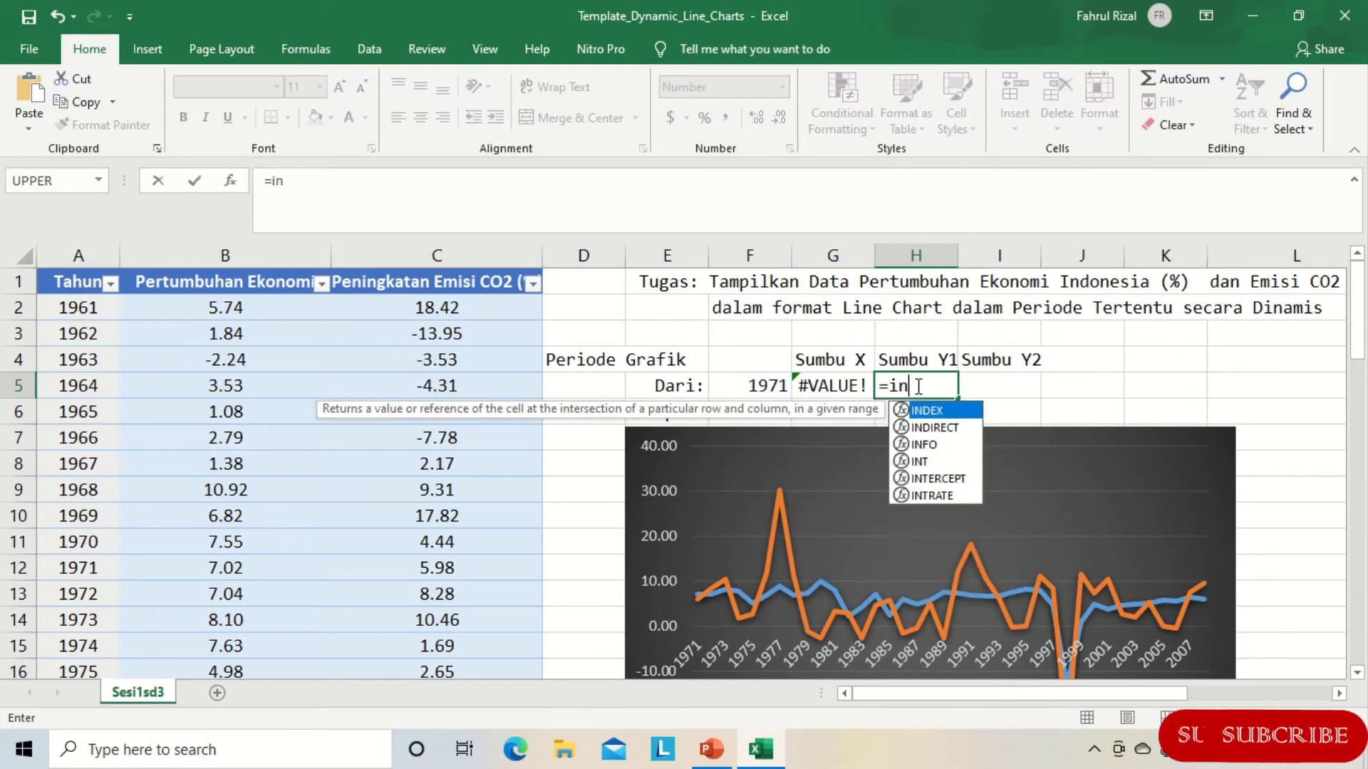
pyautogui.write('dex()')
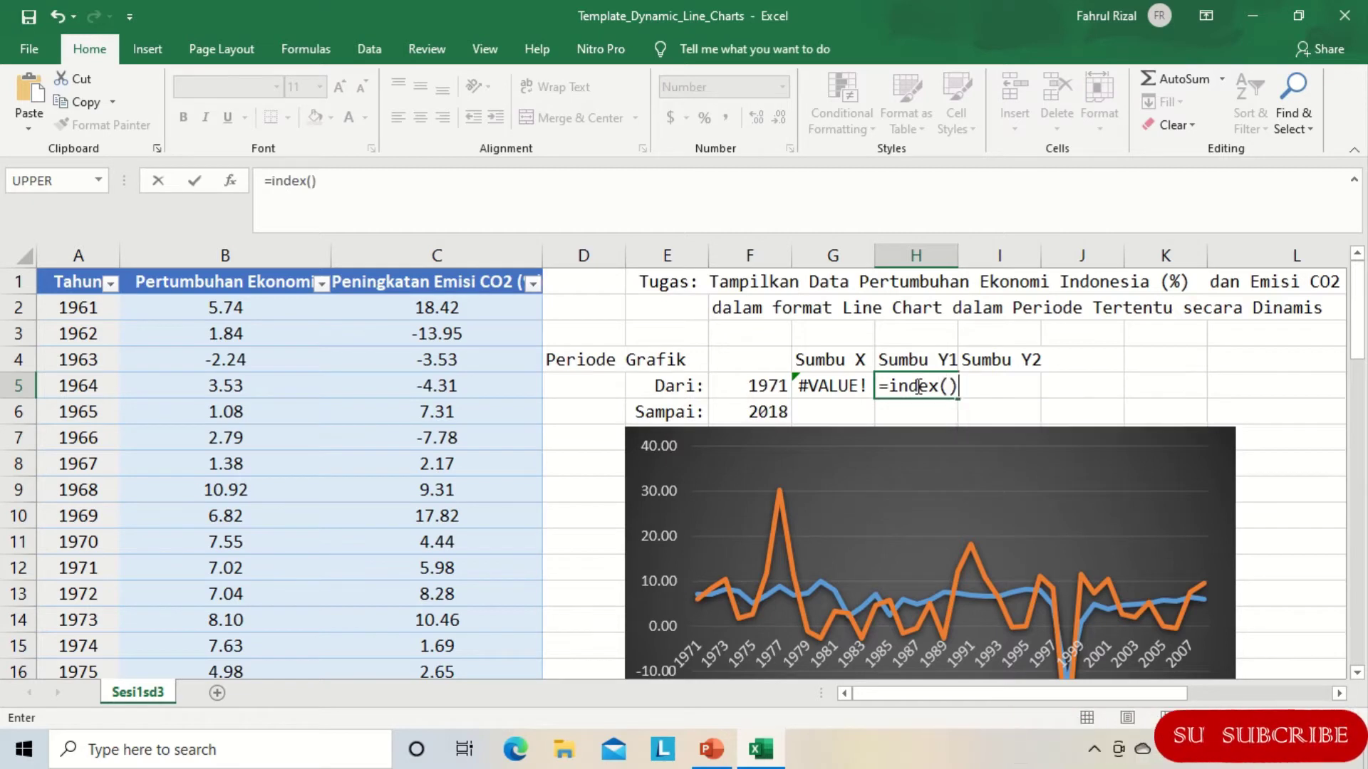
pyautogui.write(':index()')
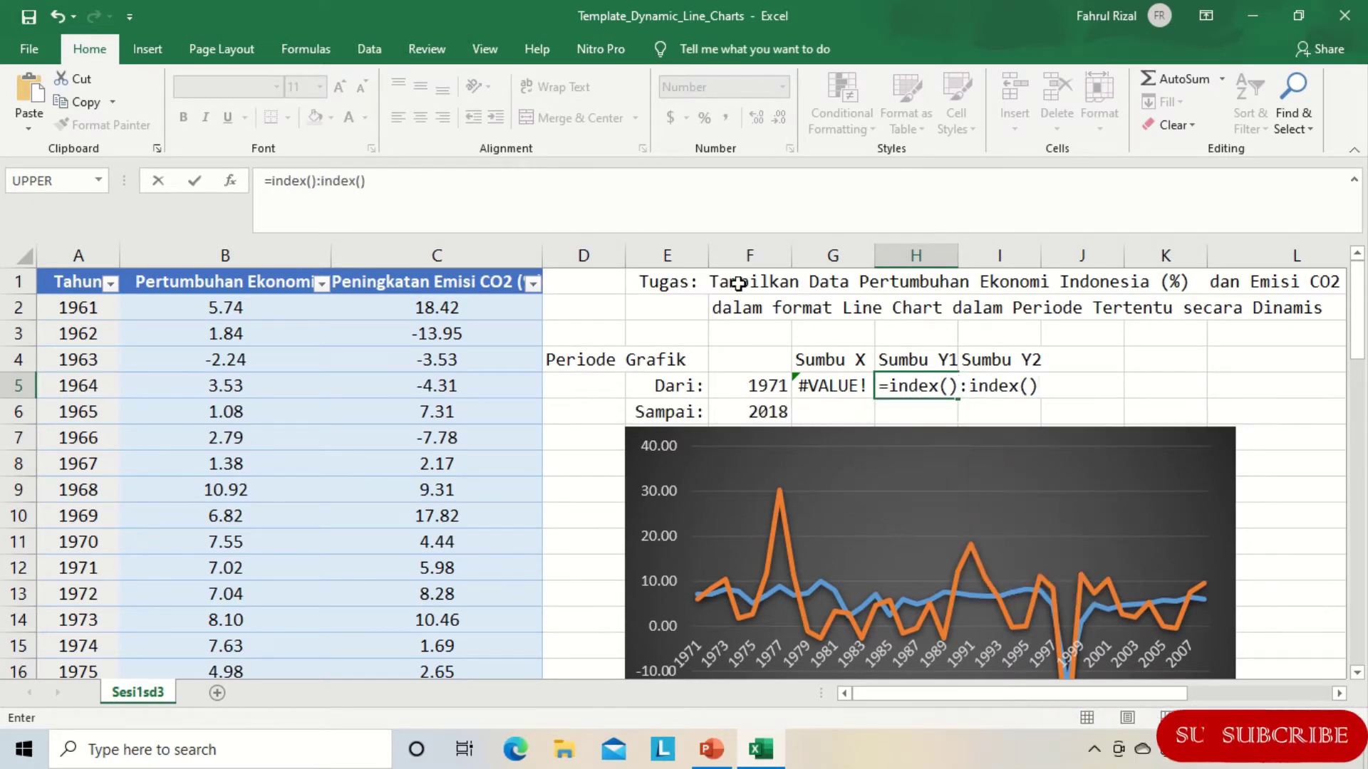
# Step: Set the array of the first INDEX function in H5 to the whole economic growth column, Table3[Pertumbuhan Ekonomi]
pyautogui.click(312, 181)
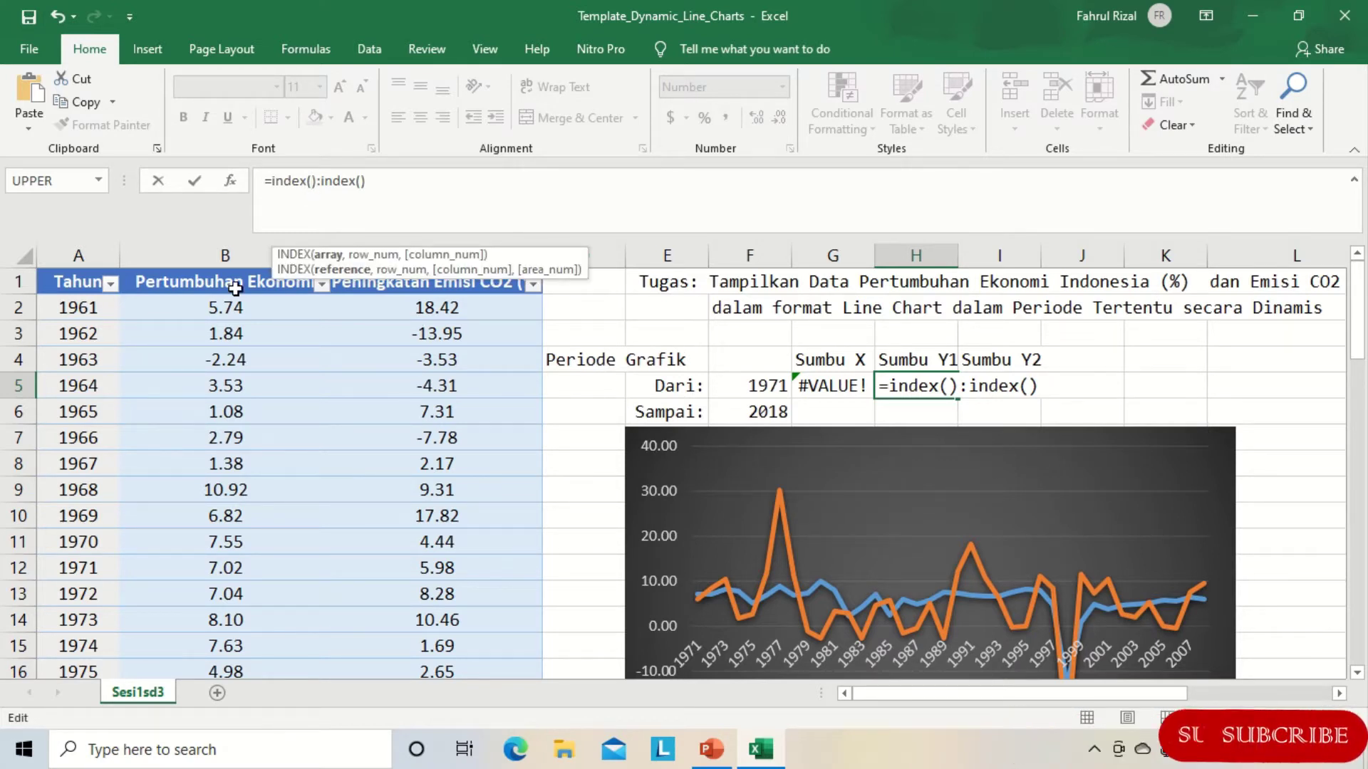
pyautogui.click(227, 309)
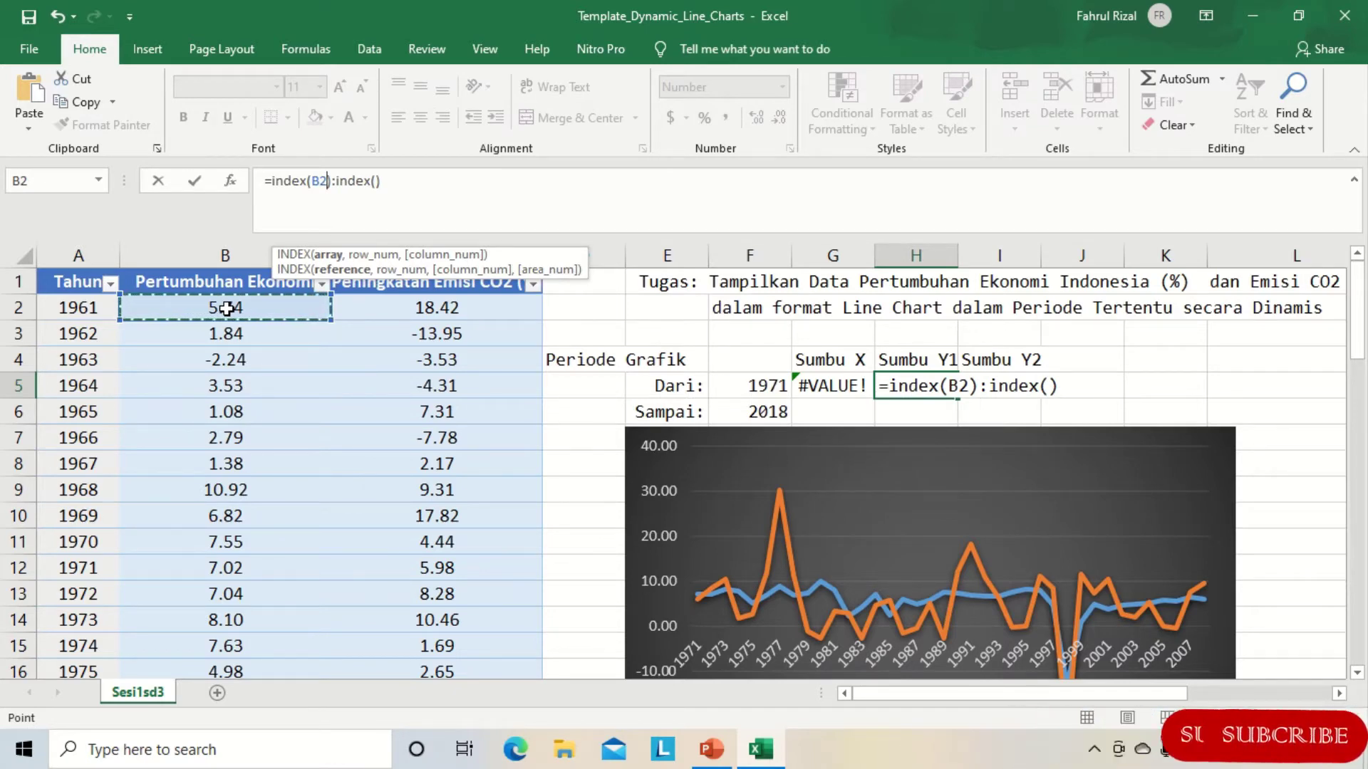
pyautogui.hotkey('ctrl', 'shift', 'Down')
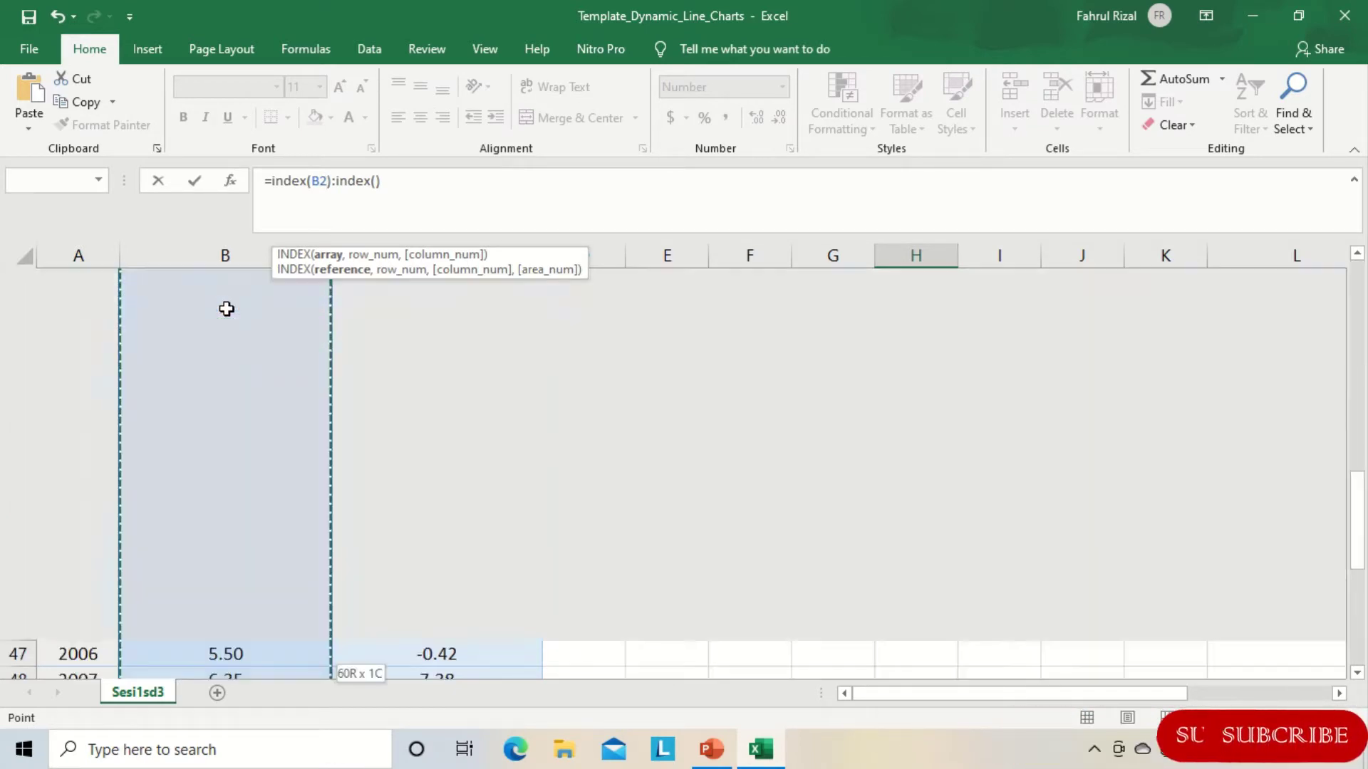
pyautogui.write(',')
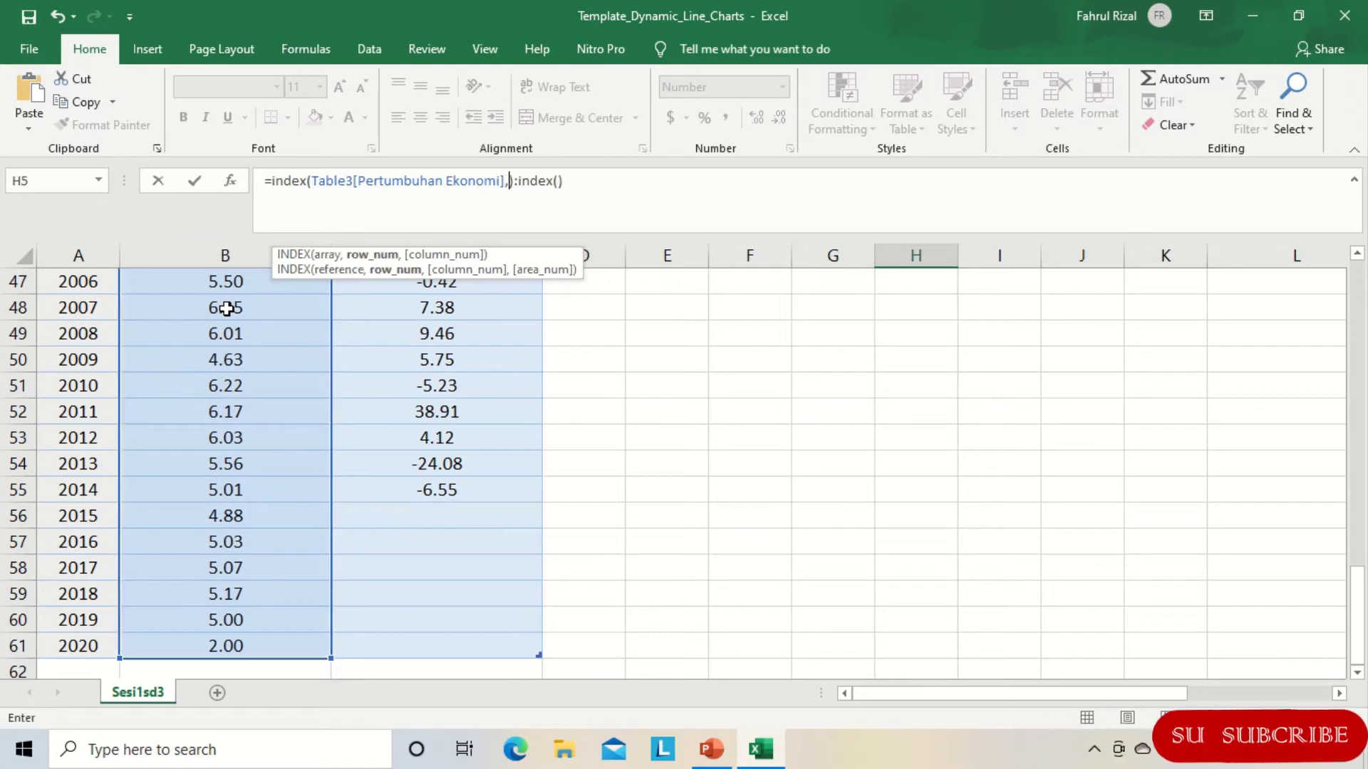
# Step: Set the first INDEX's row number in H5 to match($F$5,Table3[Tahun],0), looking up the Dari year with an exact match
pyautogui.write('match')
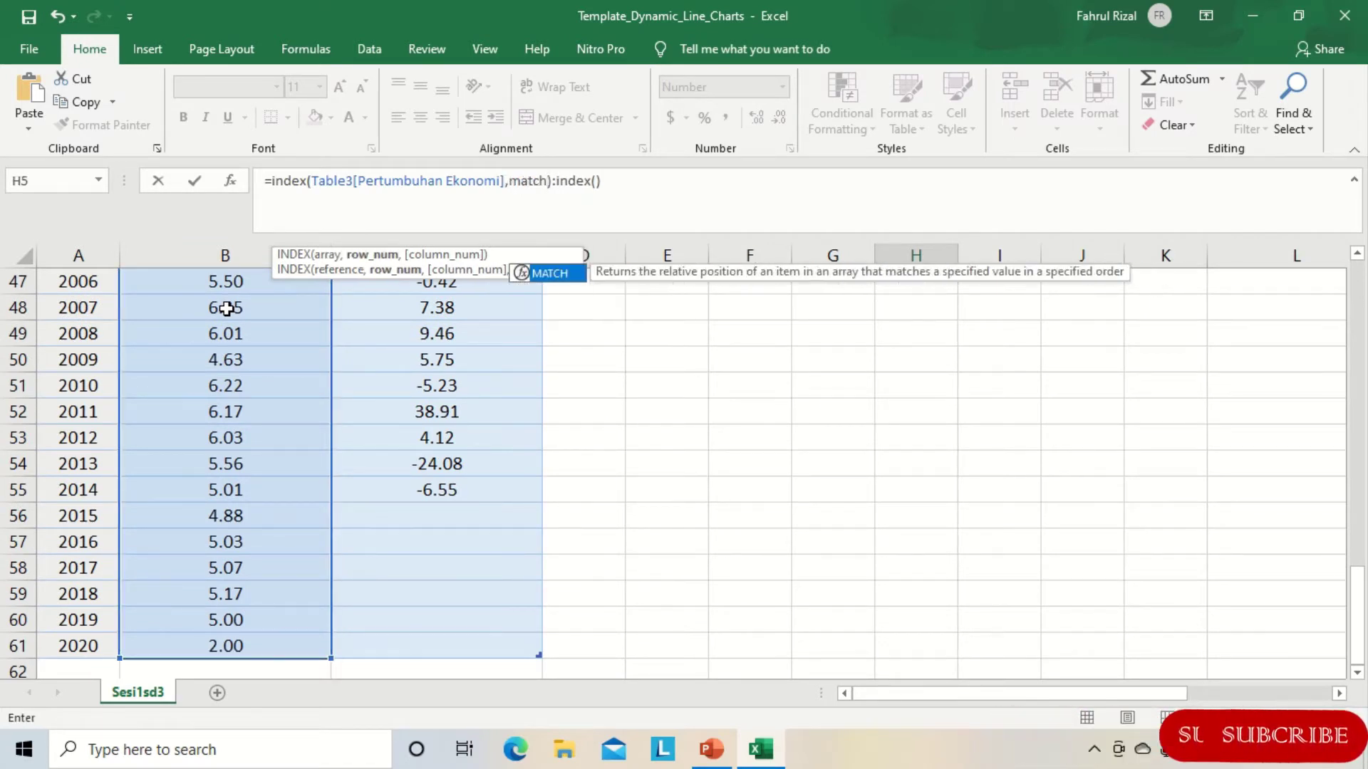
pyautogui.write('()')
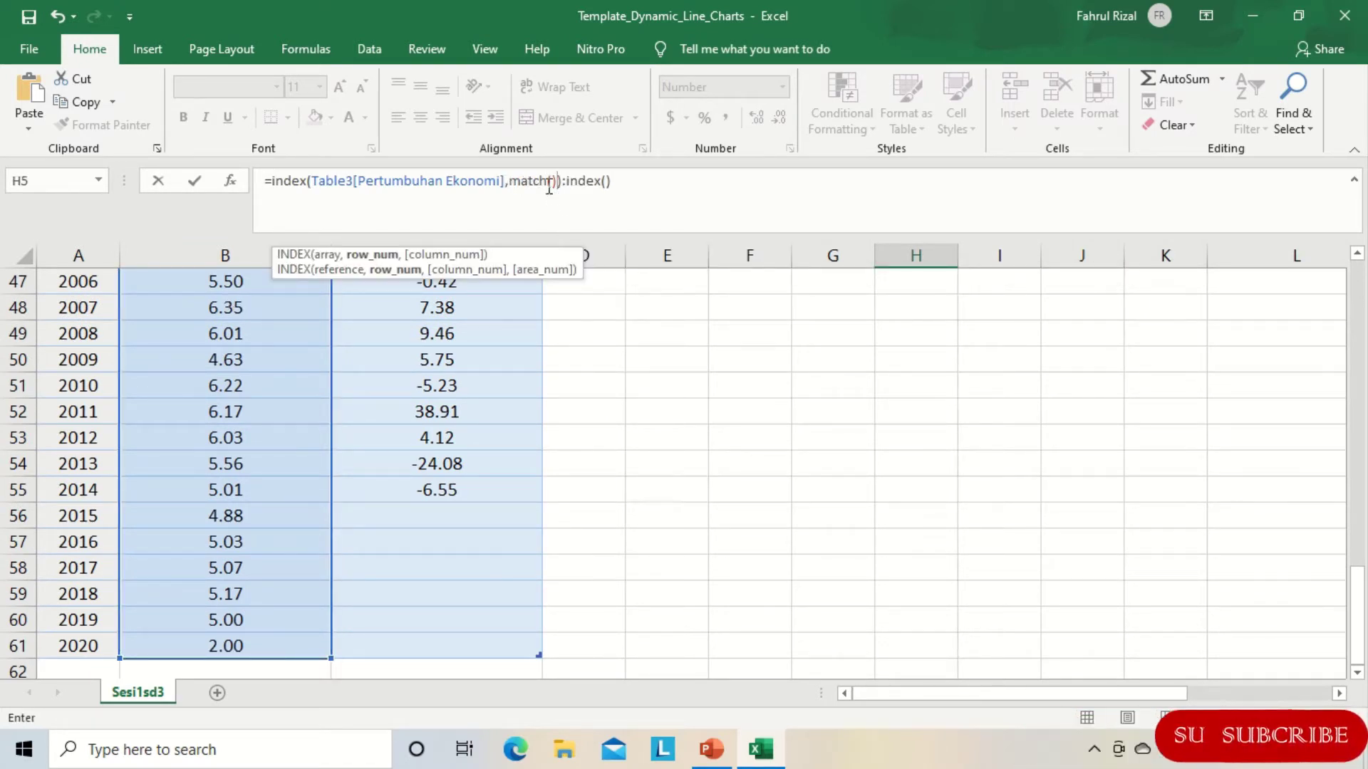
pyautogui.click(551, 182)
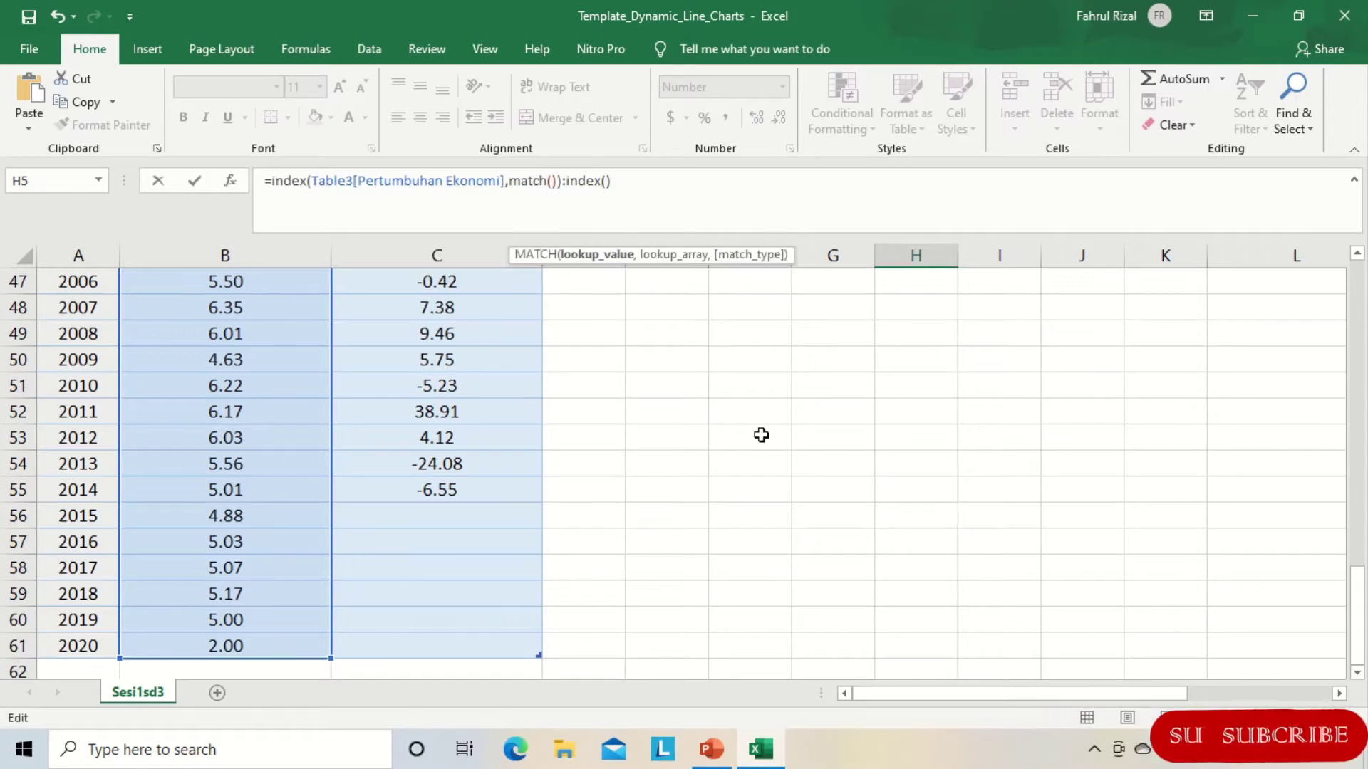
pyautogui.scroll(5, 767, 433)
pyautogui.scroll(10, 767, 433)
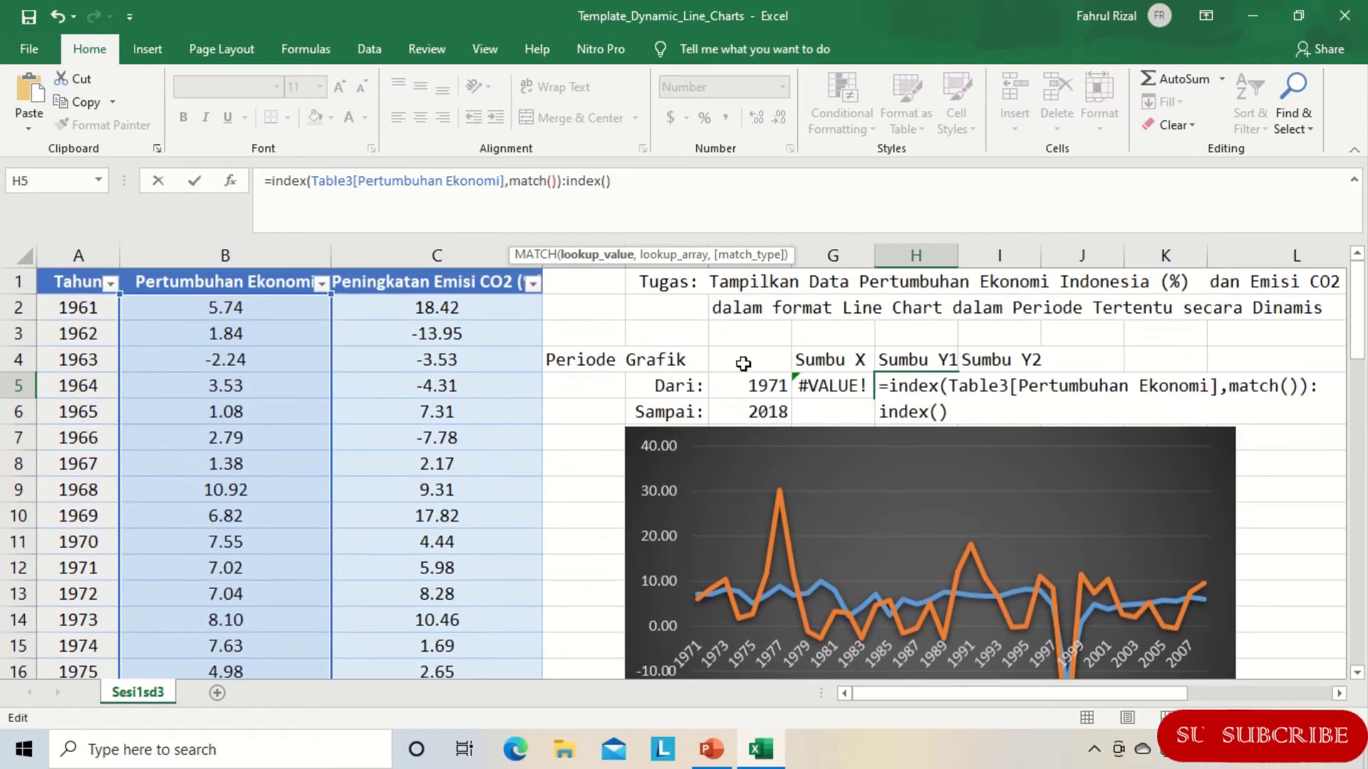
pyautogui.click(756, 382)
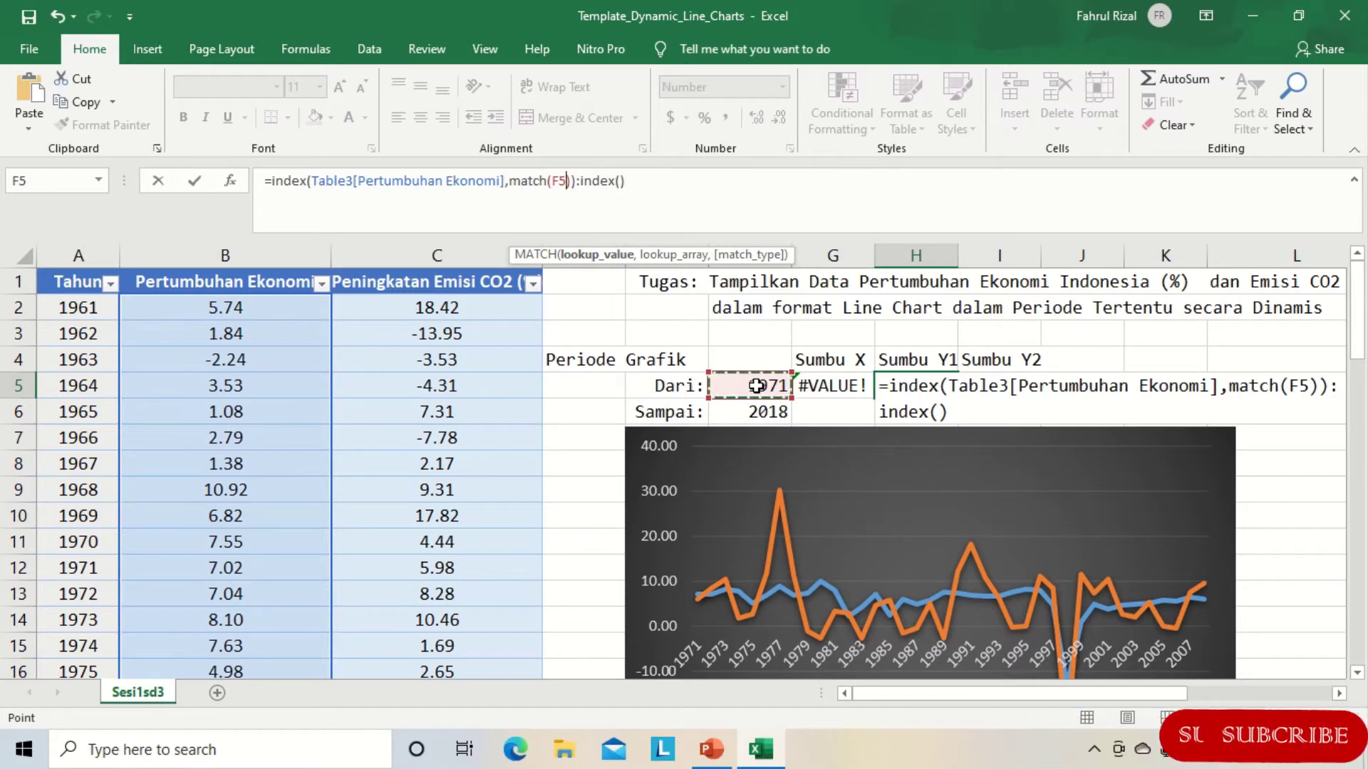
pyautogui.press('F4')
pyautogui.write(',')
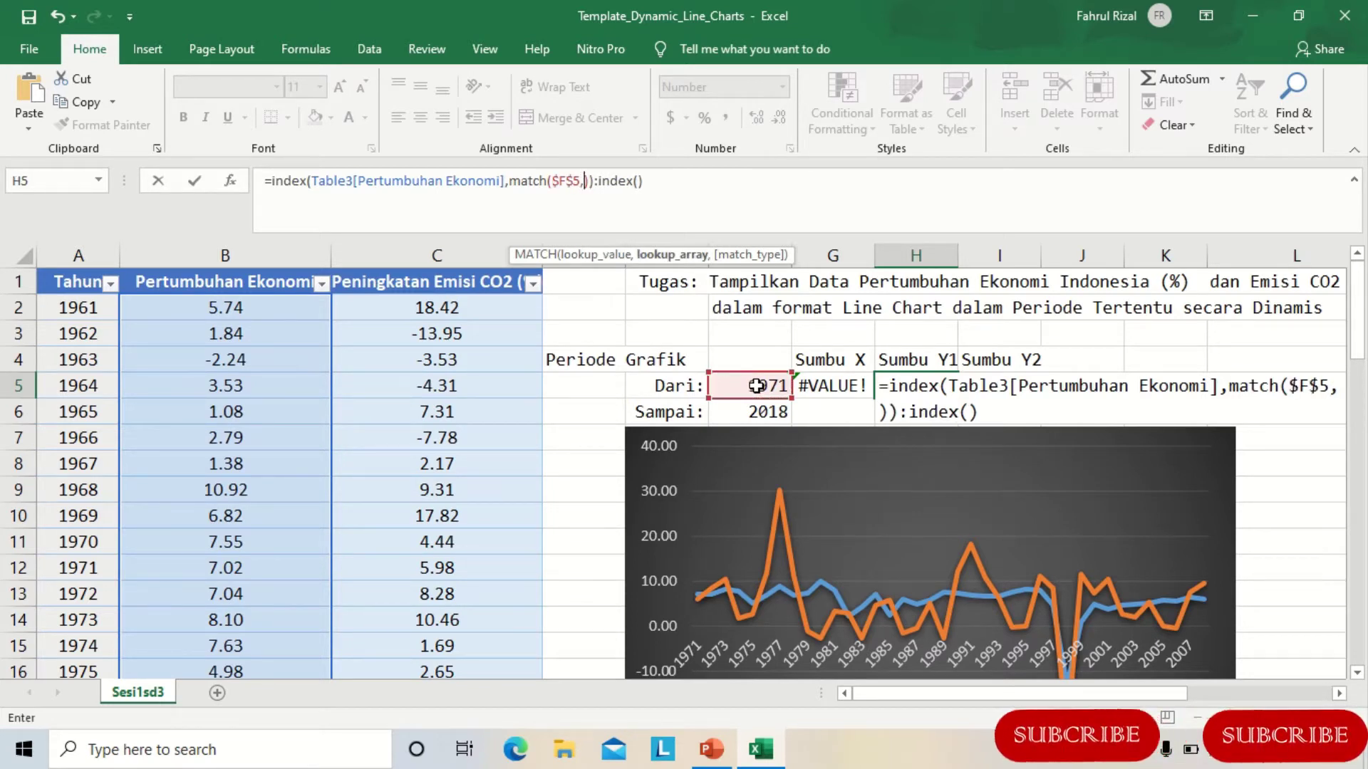
pyautogui.click(96, 309)
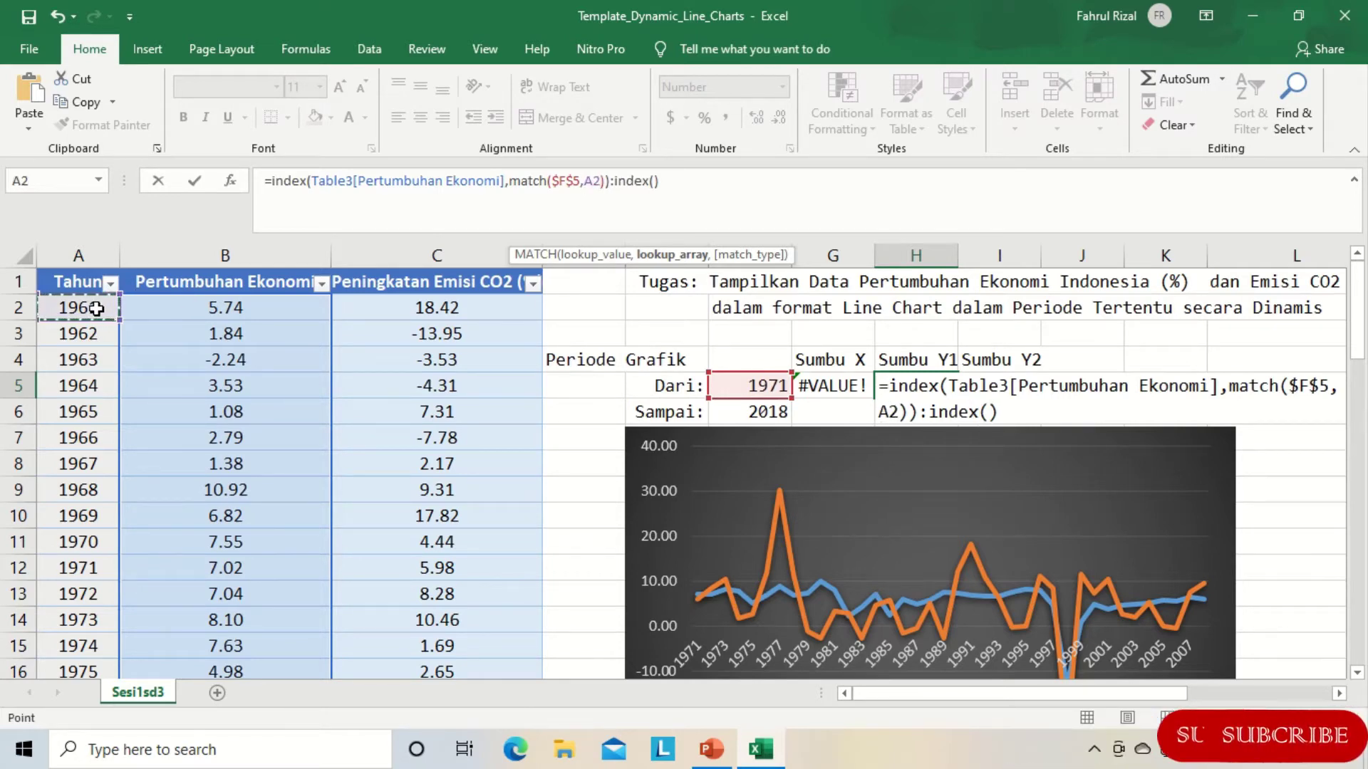
pyautogui.hotkey('ctrl', 'shift', 'Down')
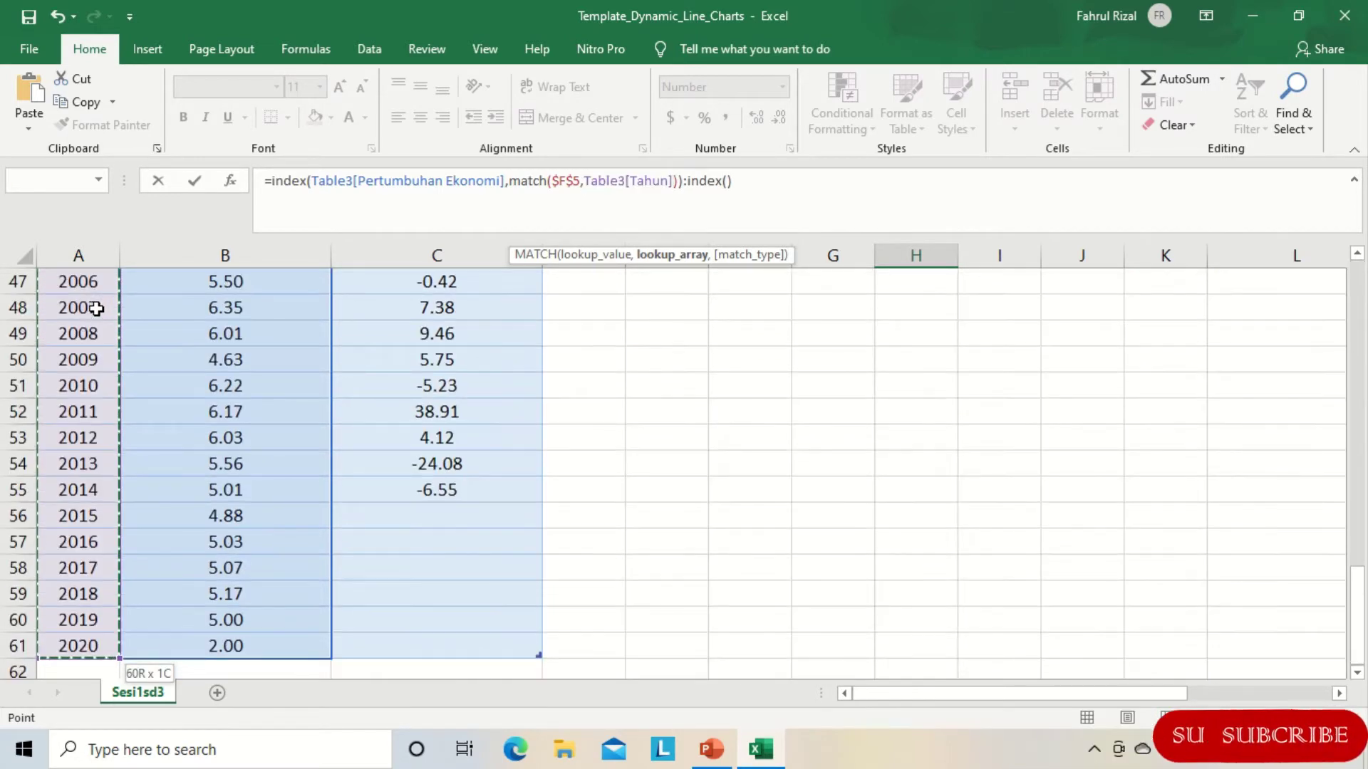
pyautogui.write(',0')
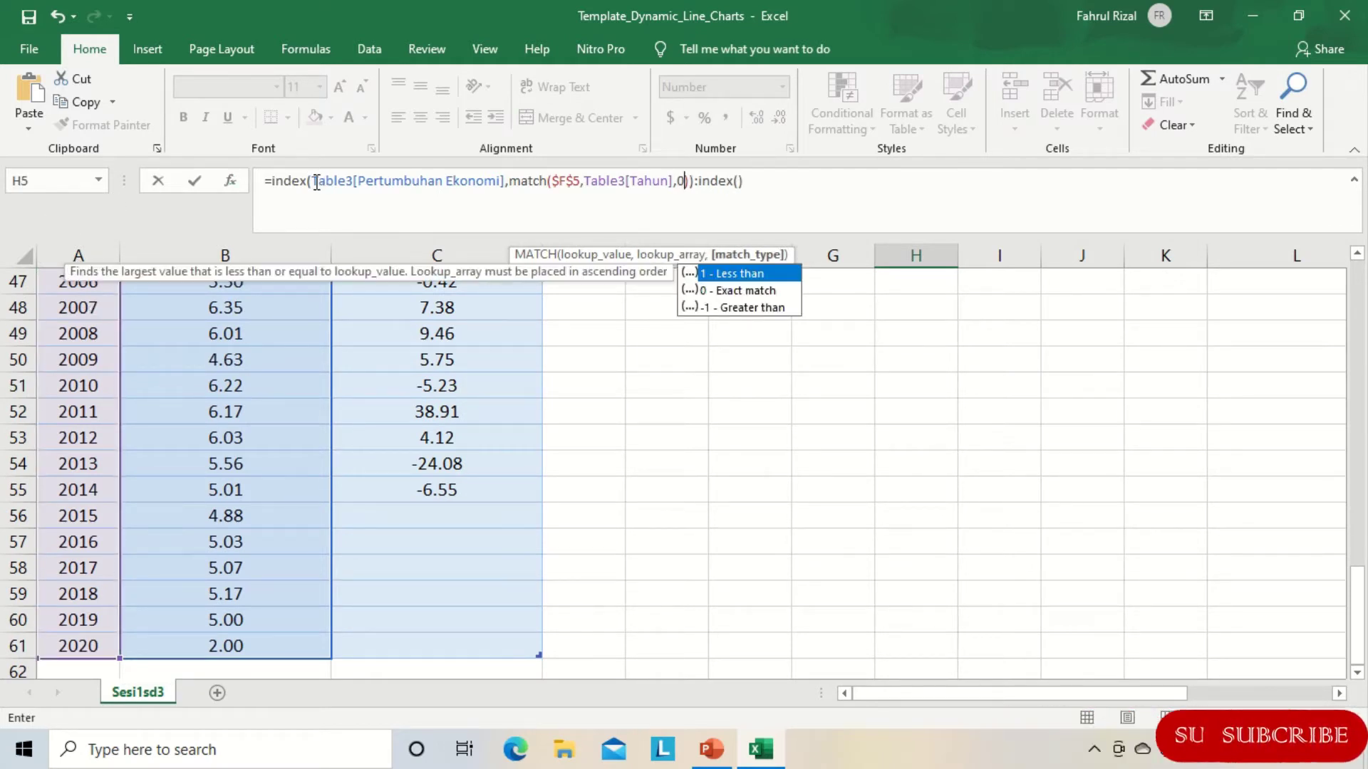
# Step: Copy the first INDEX function's growth-column and MATCH arguments into the empty second INDEX function of the H5 formula
pyautogui.moveTo(314, 183); pyautogui.dragTo(694, 181)
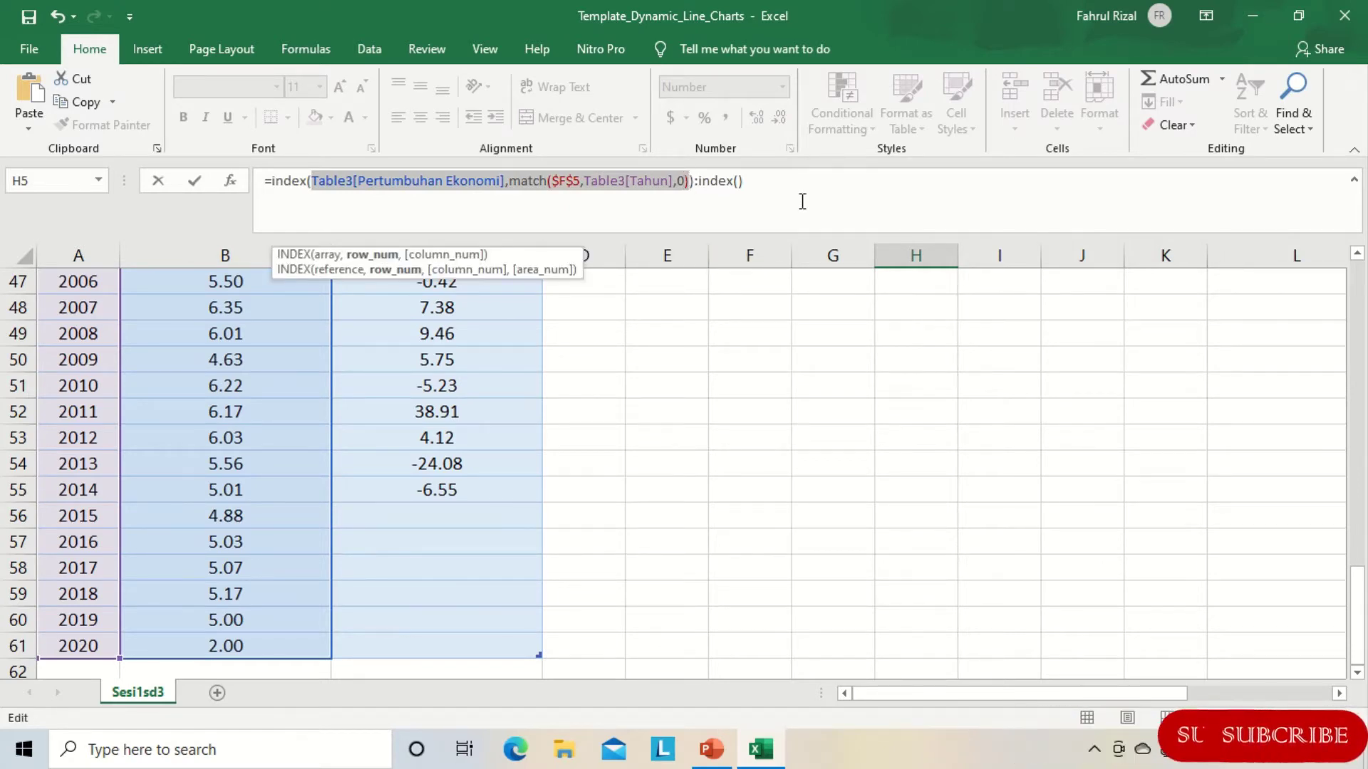
pyautogui.click(738, 182)
pyautogui.hotkey('ctrl', 'v')
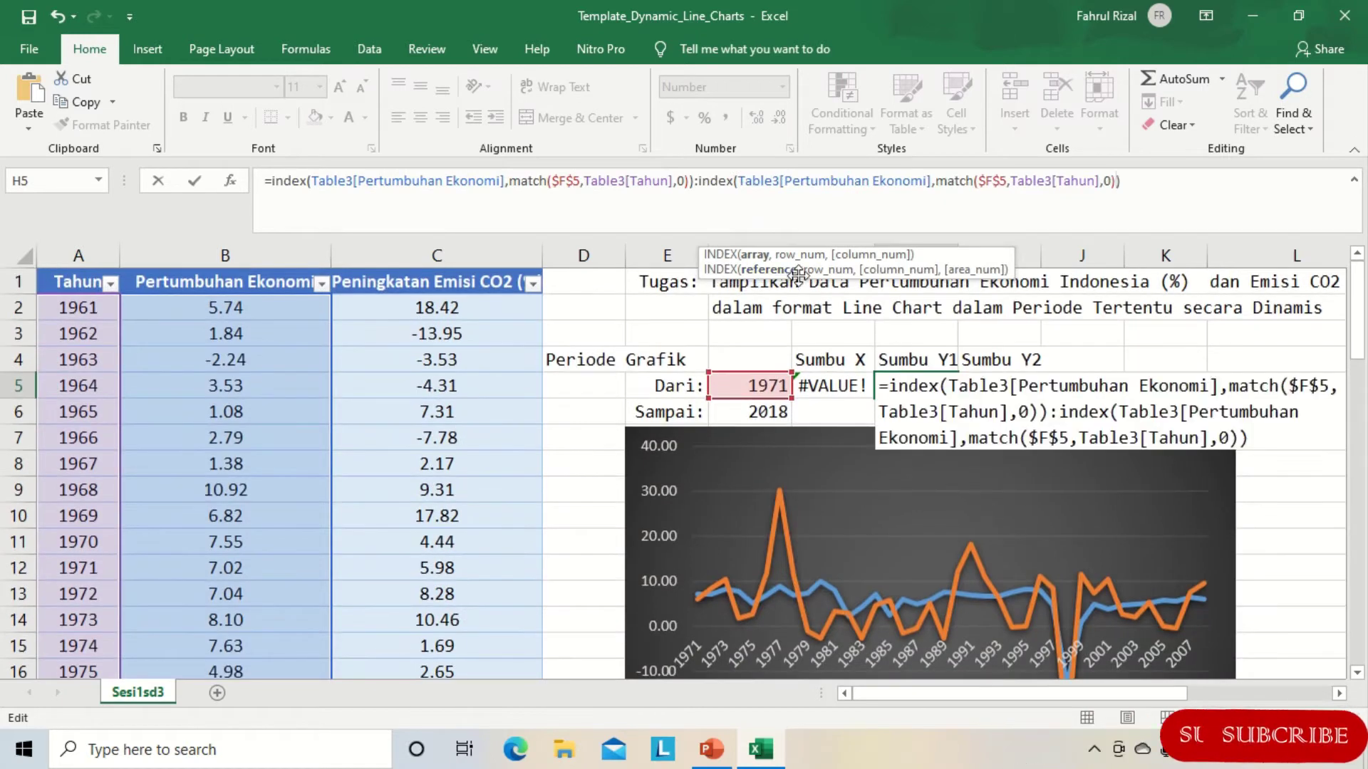
# Step: Change the second MATCH lookup value in H5 to the Sampai year, $F$6, and commit the formula
pyautogui.click(1007, 181)
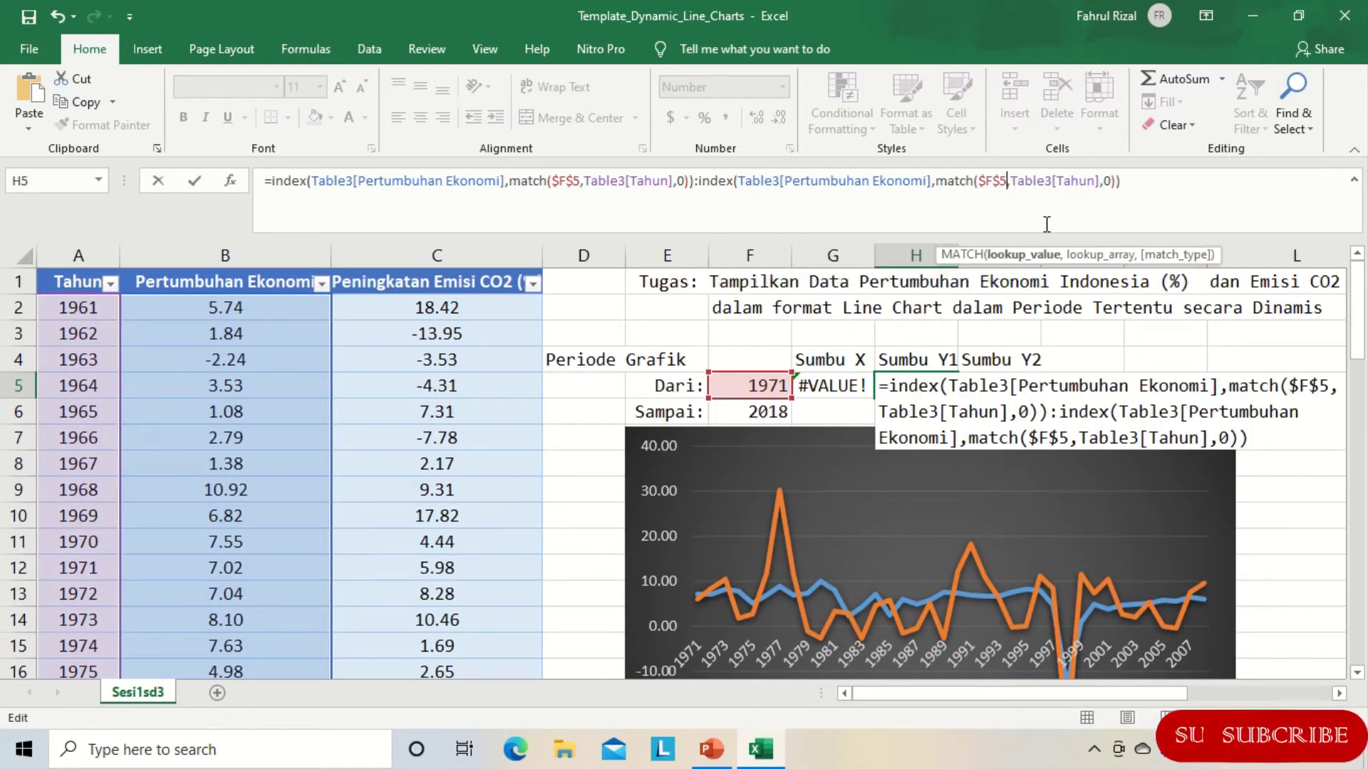
pyautogui.press('BackSpace')
pyautogui.write('6')
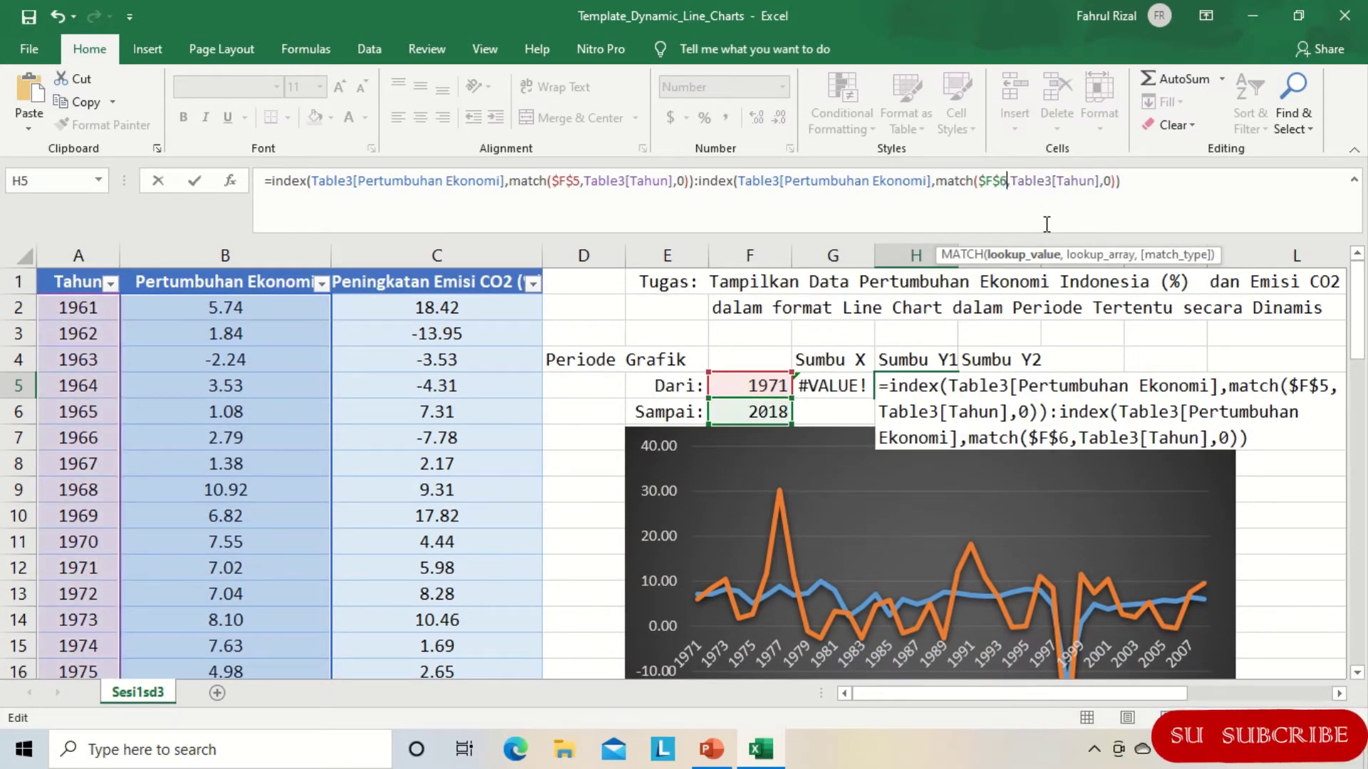
pyautogui.click(194, 183)
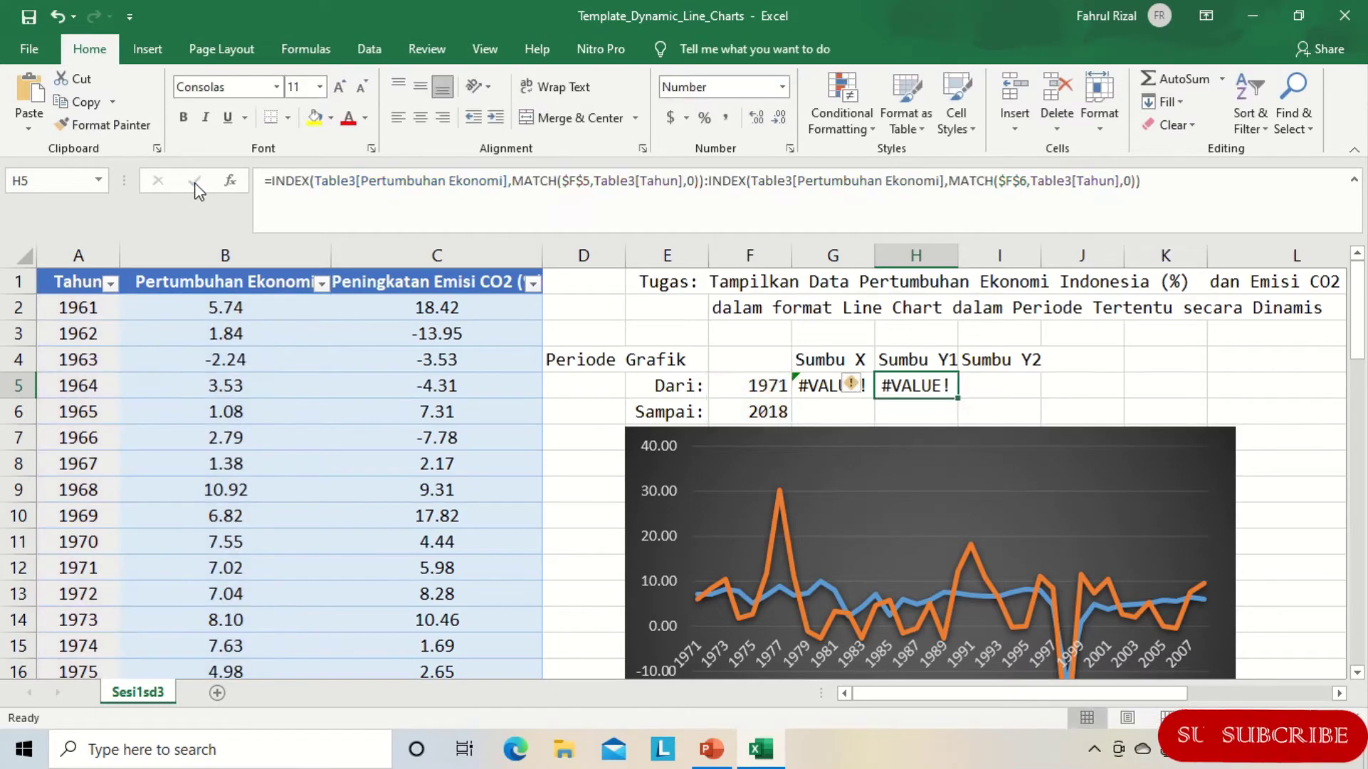
# Step: Preview the array that the H5 formula evaluates to, and leave the formula itself as entered
pyautogui.click(1160, 196)
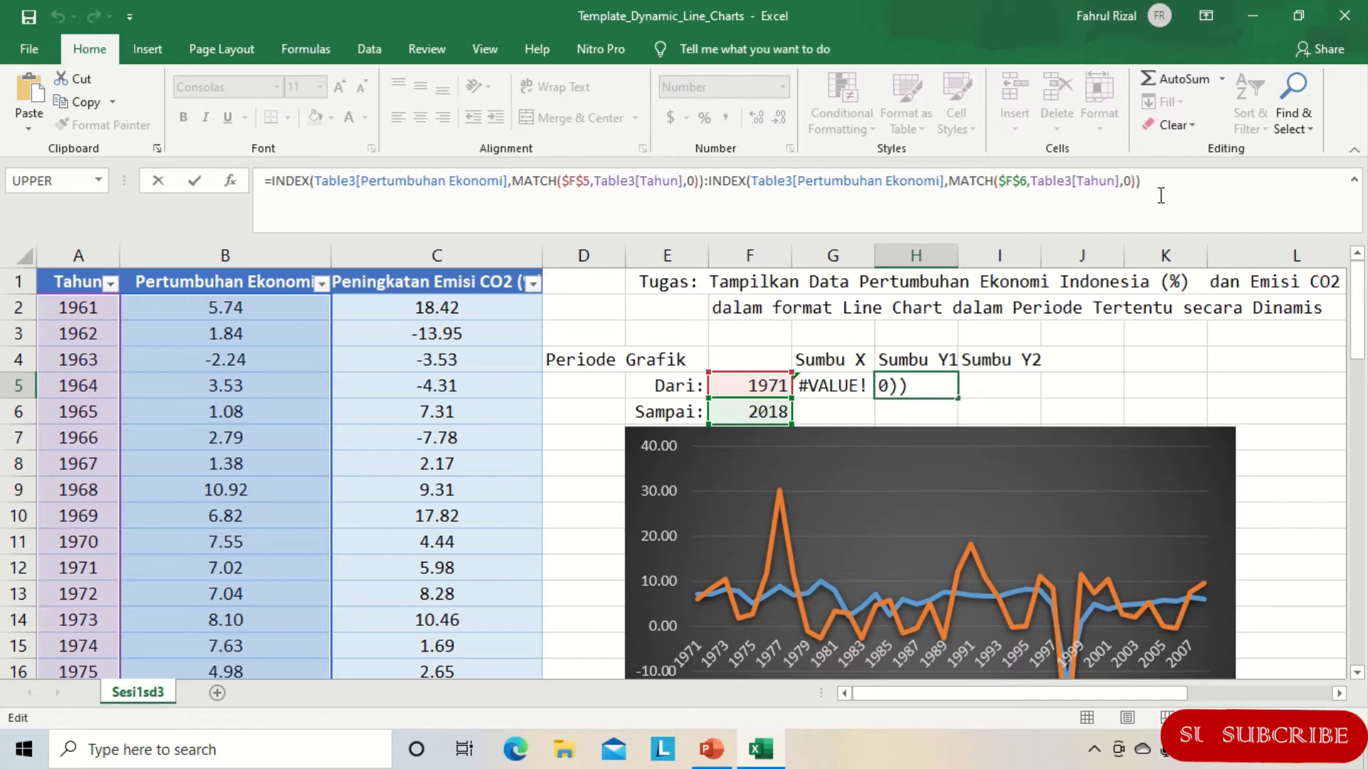
pyautogui.press('F9')
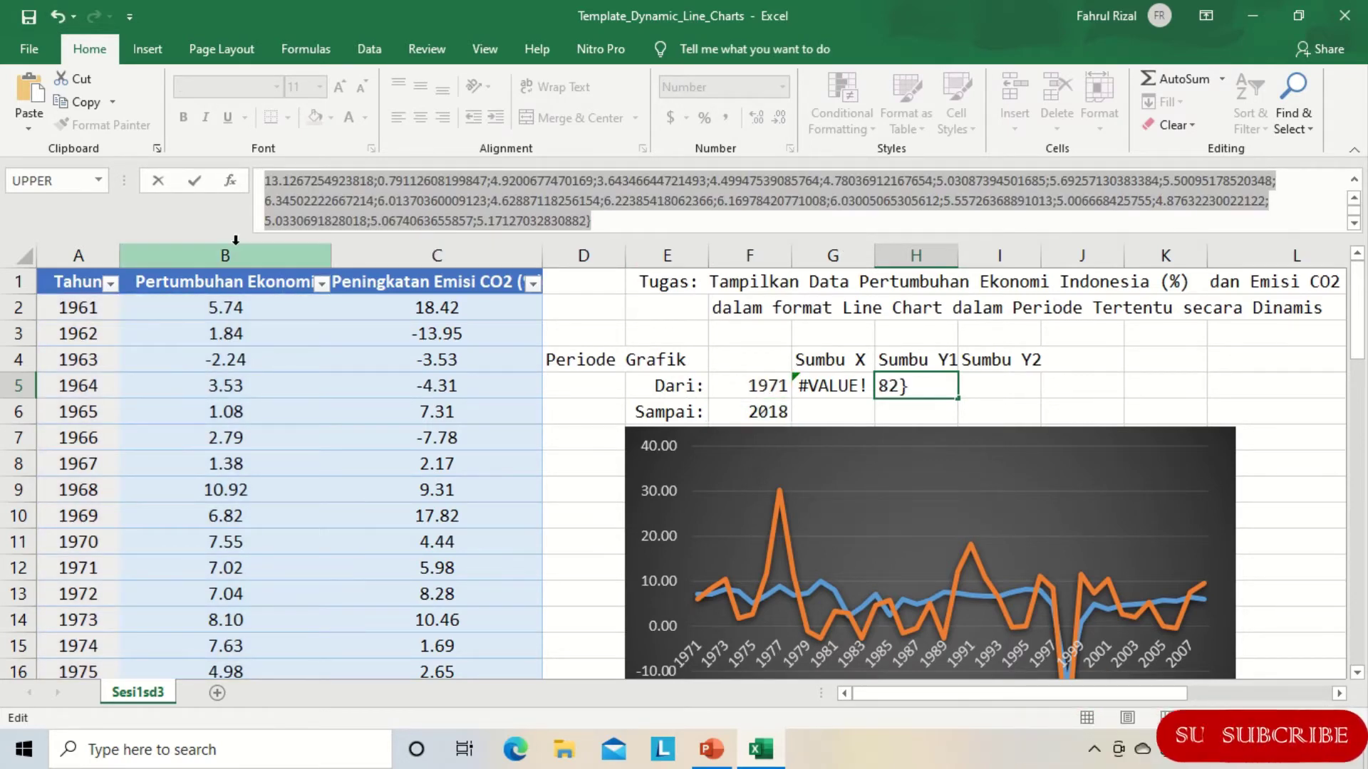
pyautogui.click(158, 183)
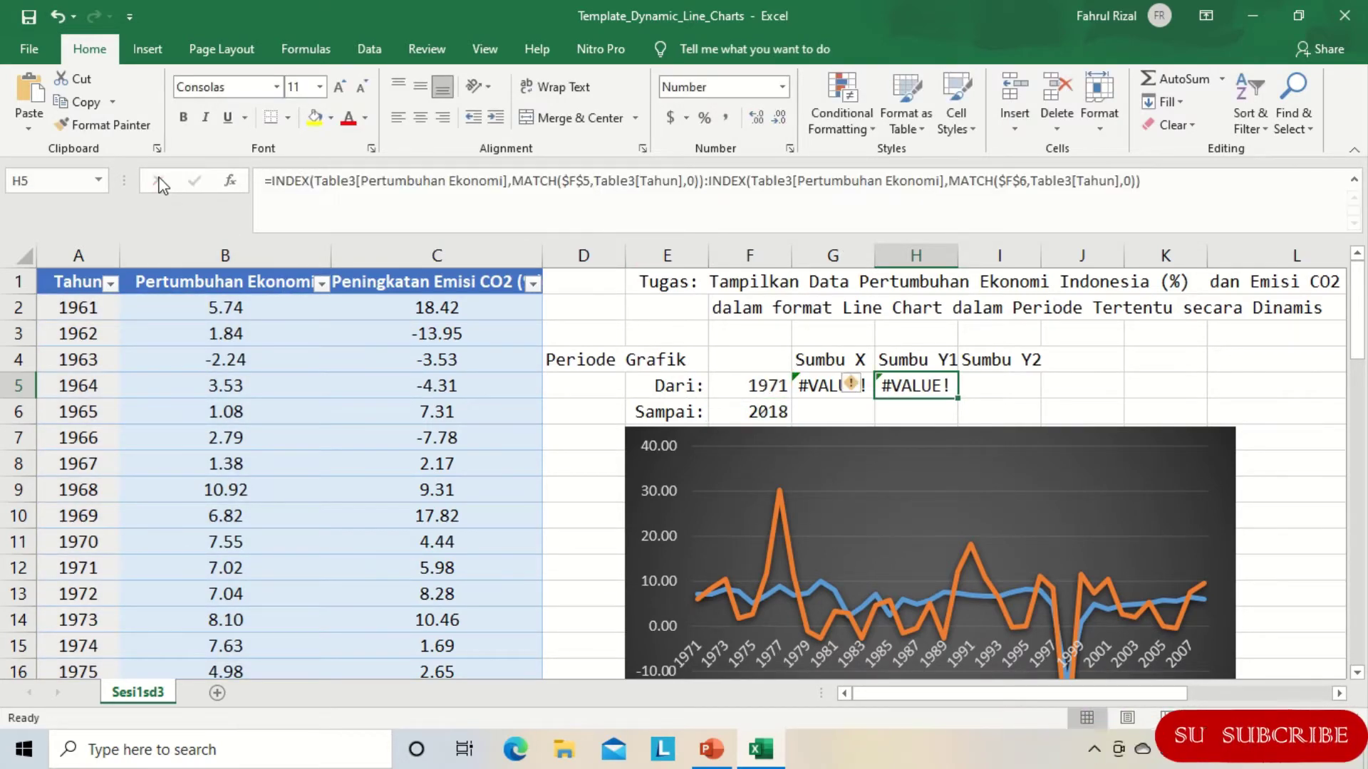
# Step: Enter the formula skeleton =index():index() in I5 under Sumbu Y2, keeping it open for editing
pyautogui.click(1001, 382)
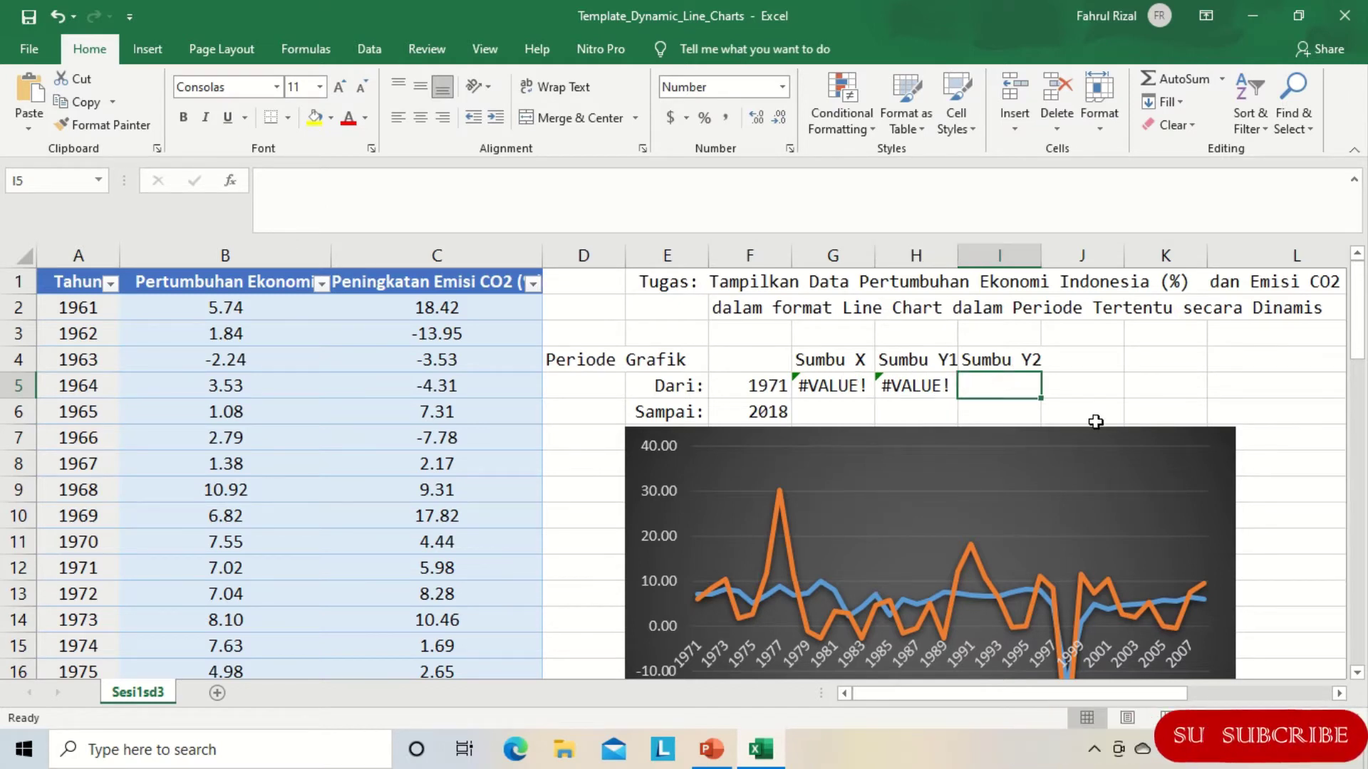
pyautogui.write('=')
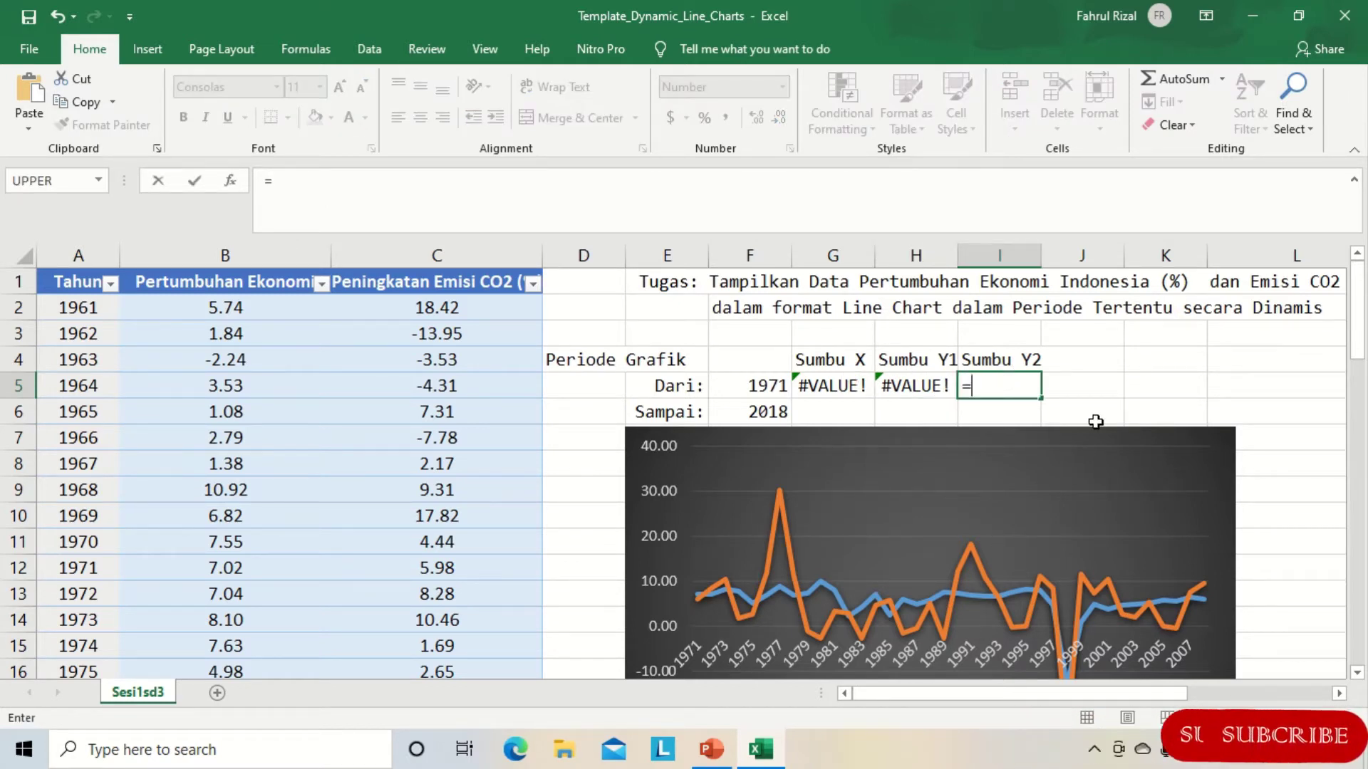
pyautogui.write('i')
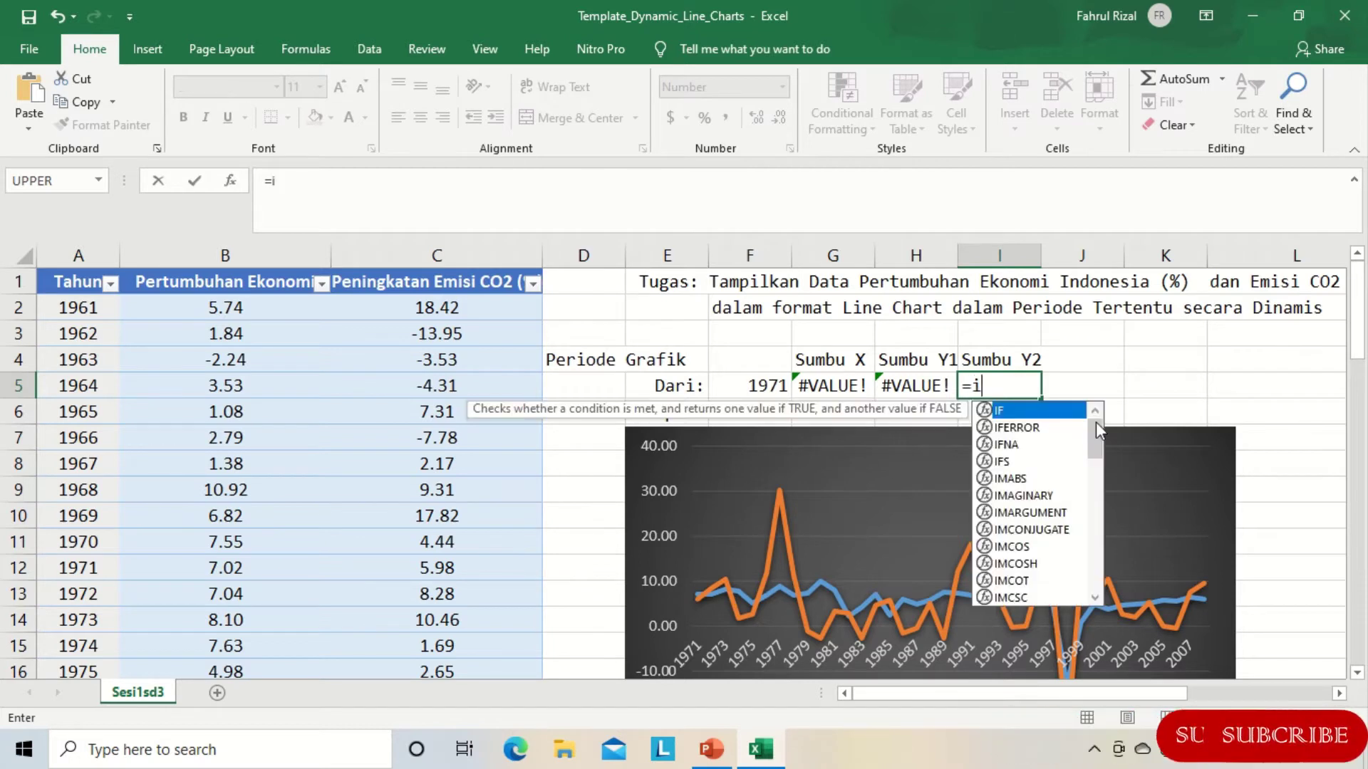
pyautogui.write('ndex()')
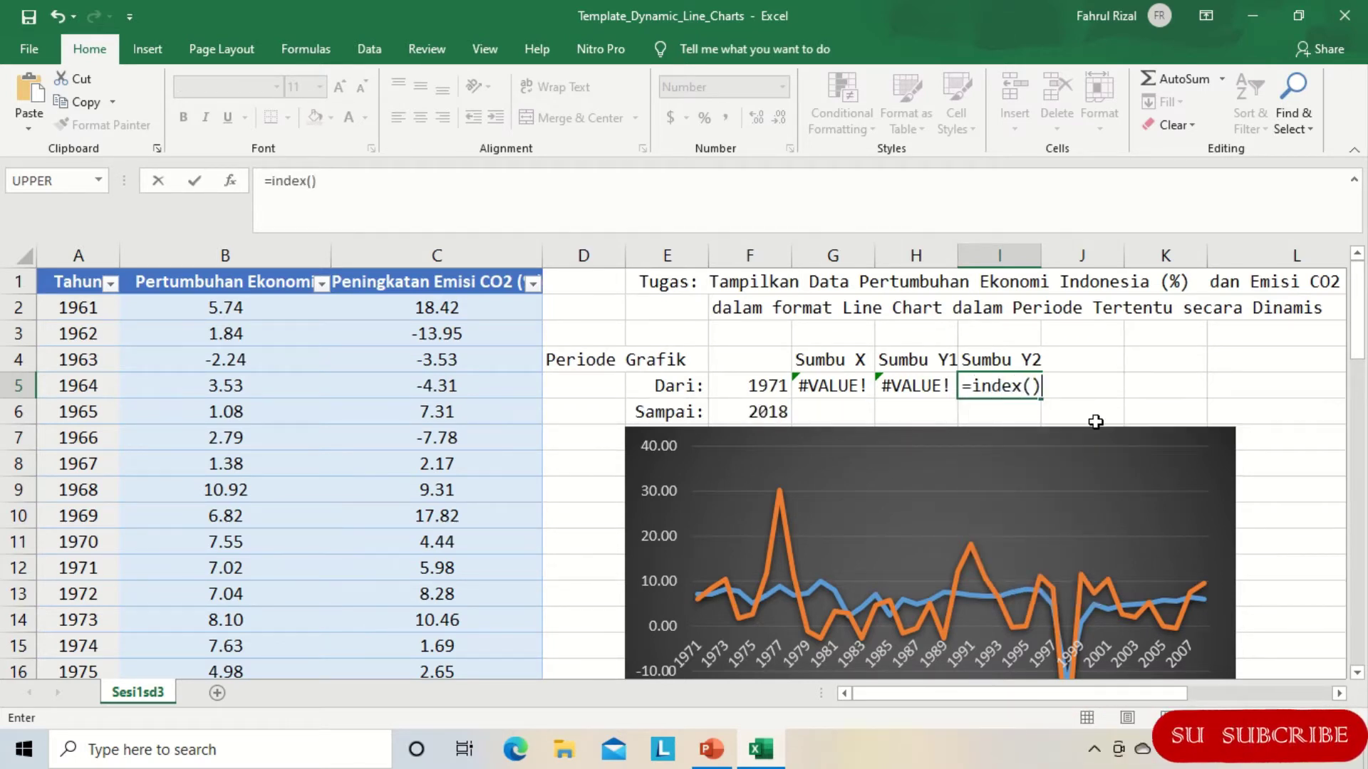
pyautogui.write(':in')
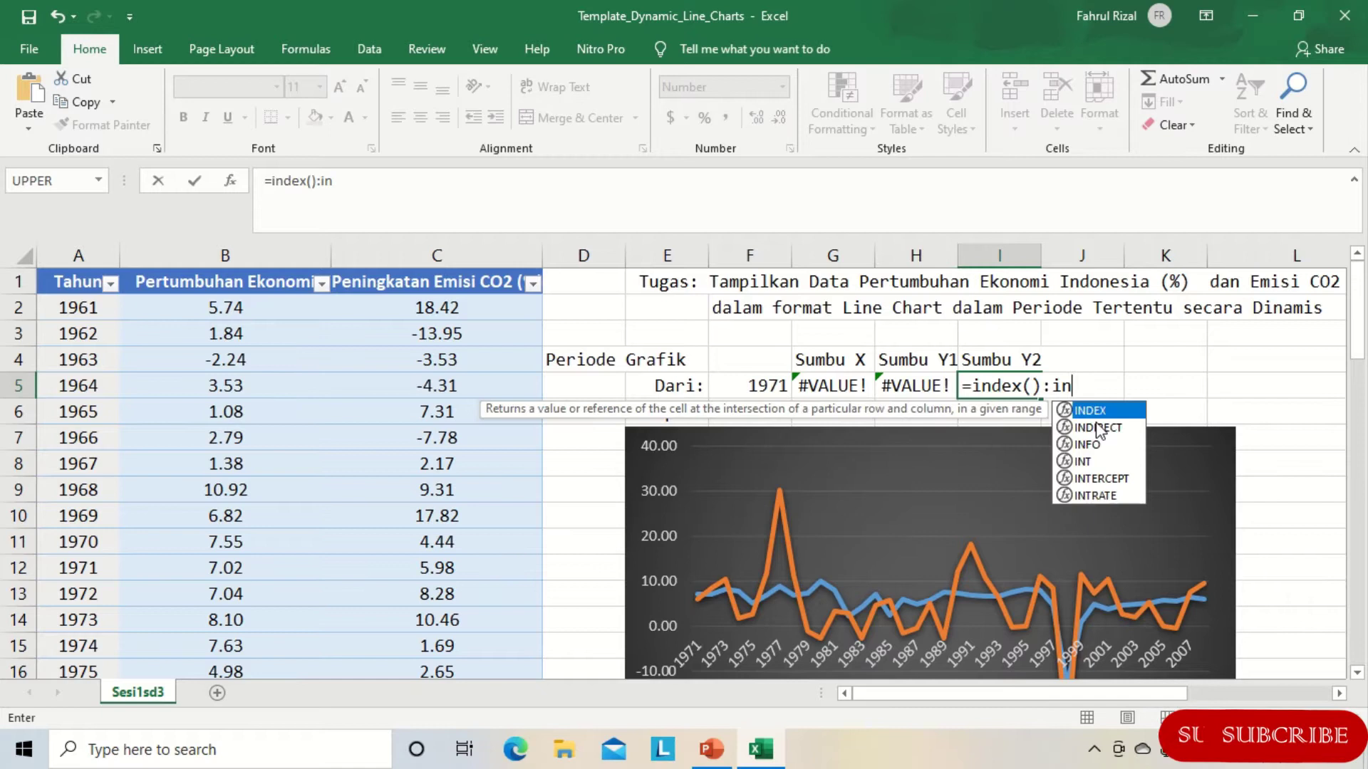
pyautogui.write('dex()')
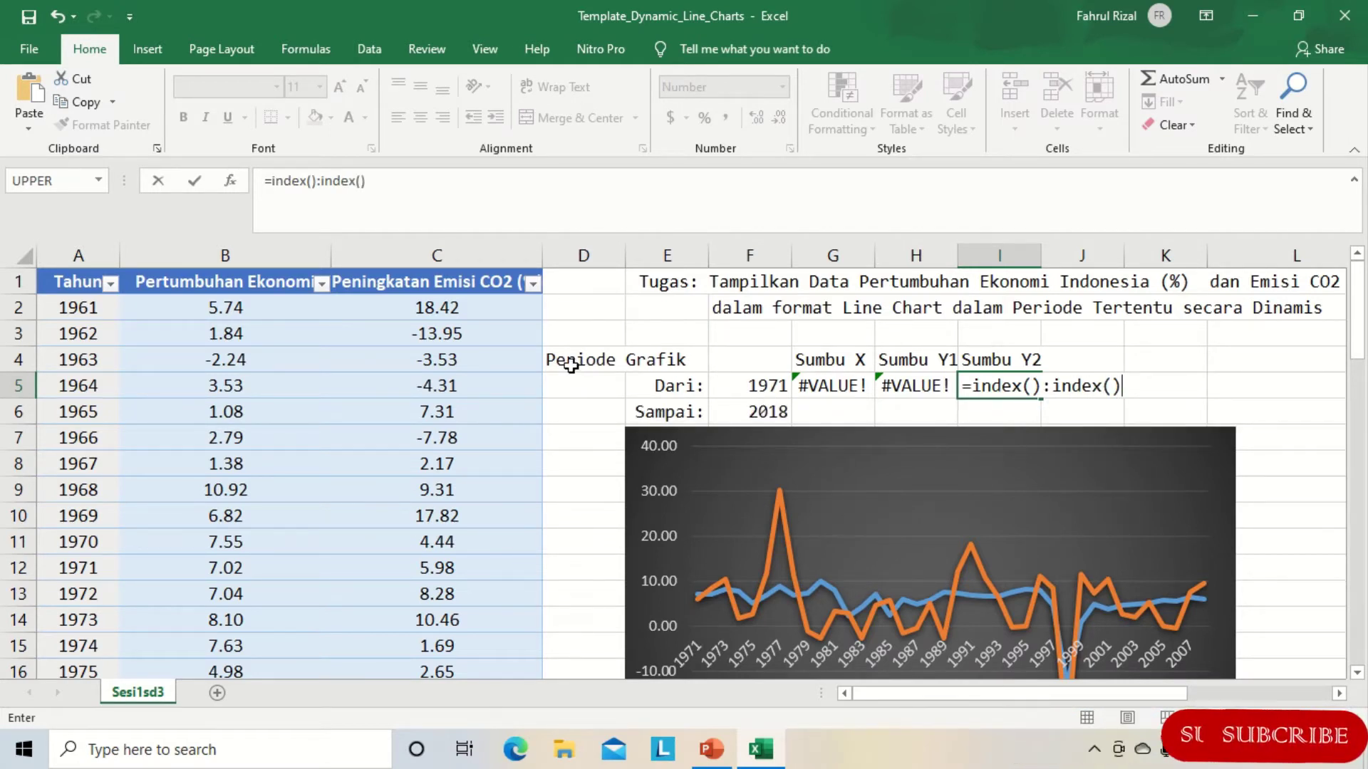
pyautogui.press('Return')
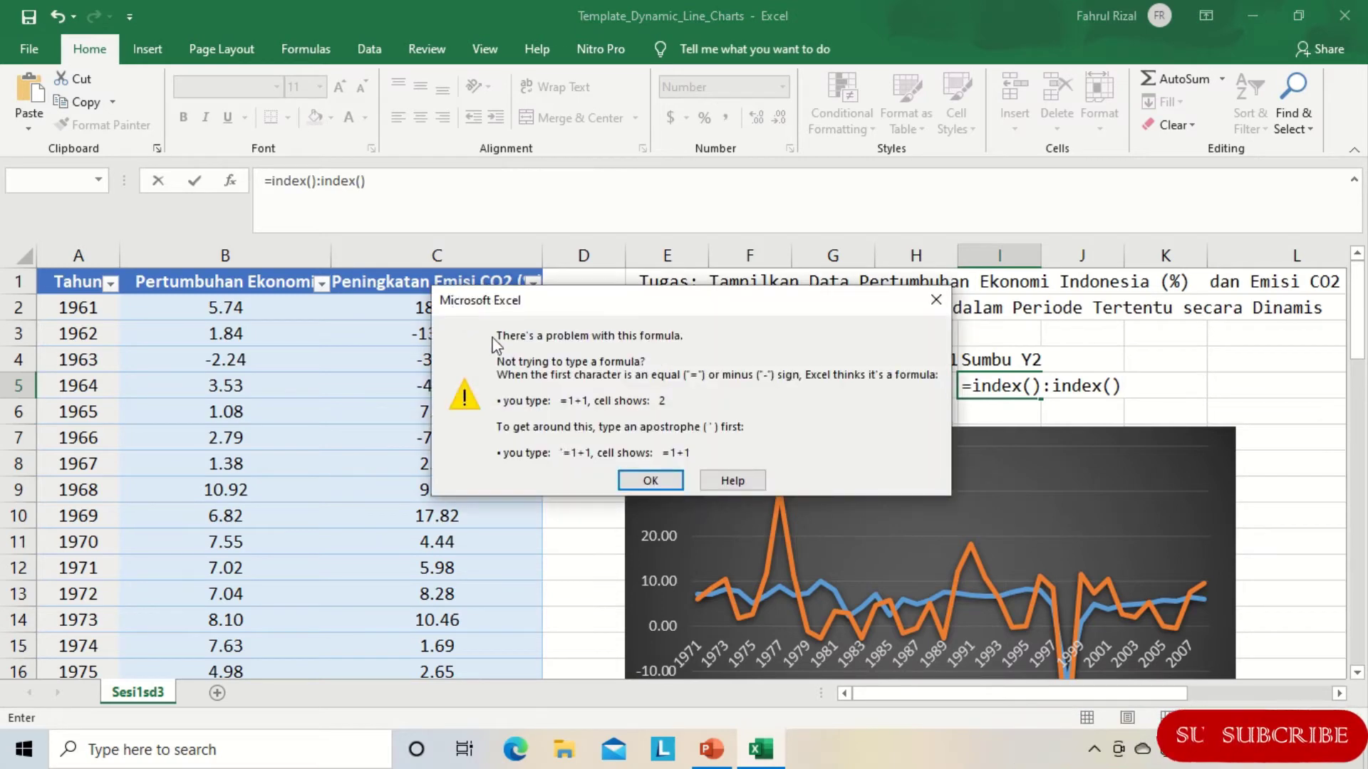
pyautogui.click(651, 481)
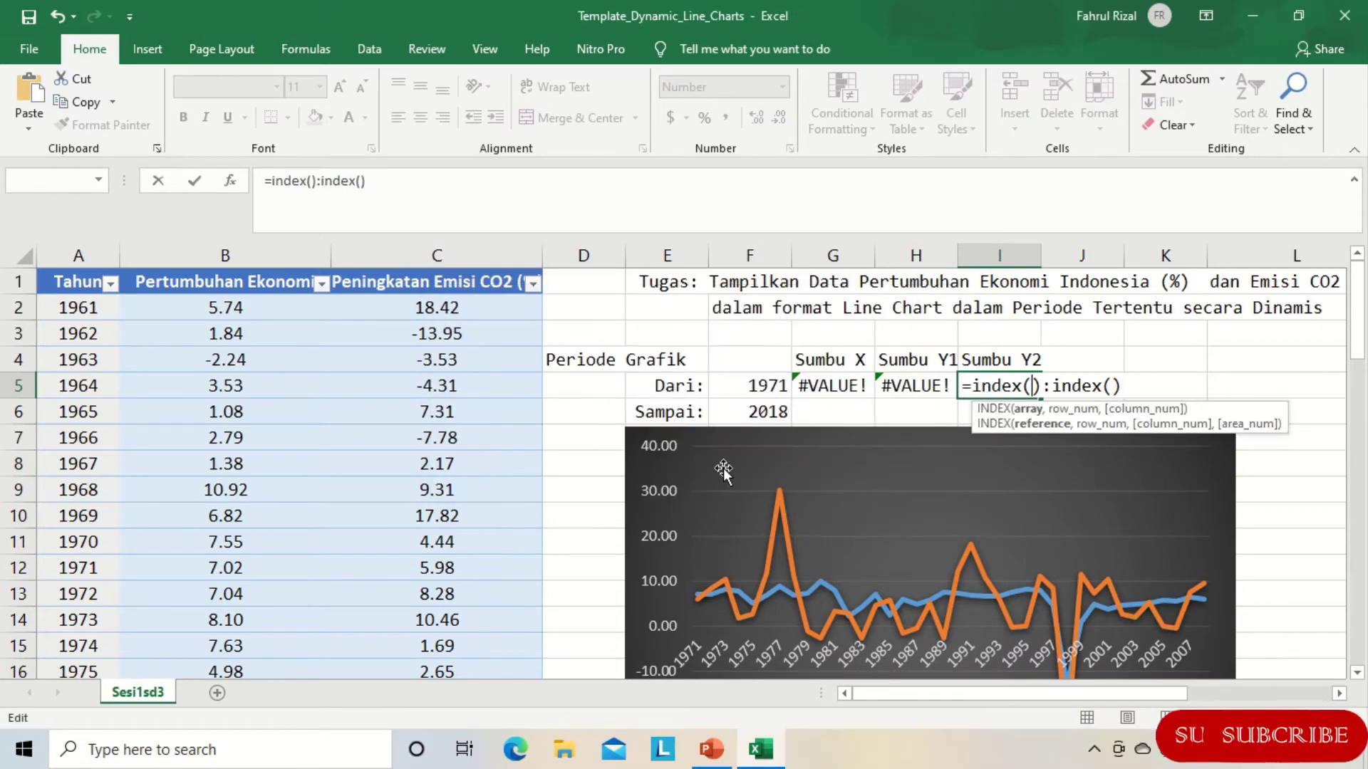
# Step: Set the array of the first INDEX function in I5 to the whole CO2 emission column, Table3[Peningkatan Emisi CO2 (%)]
pyautogui.click(311, 181)
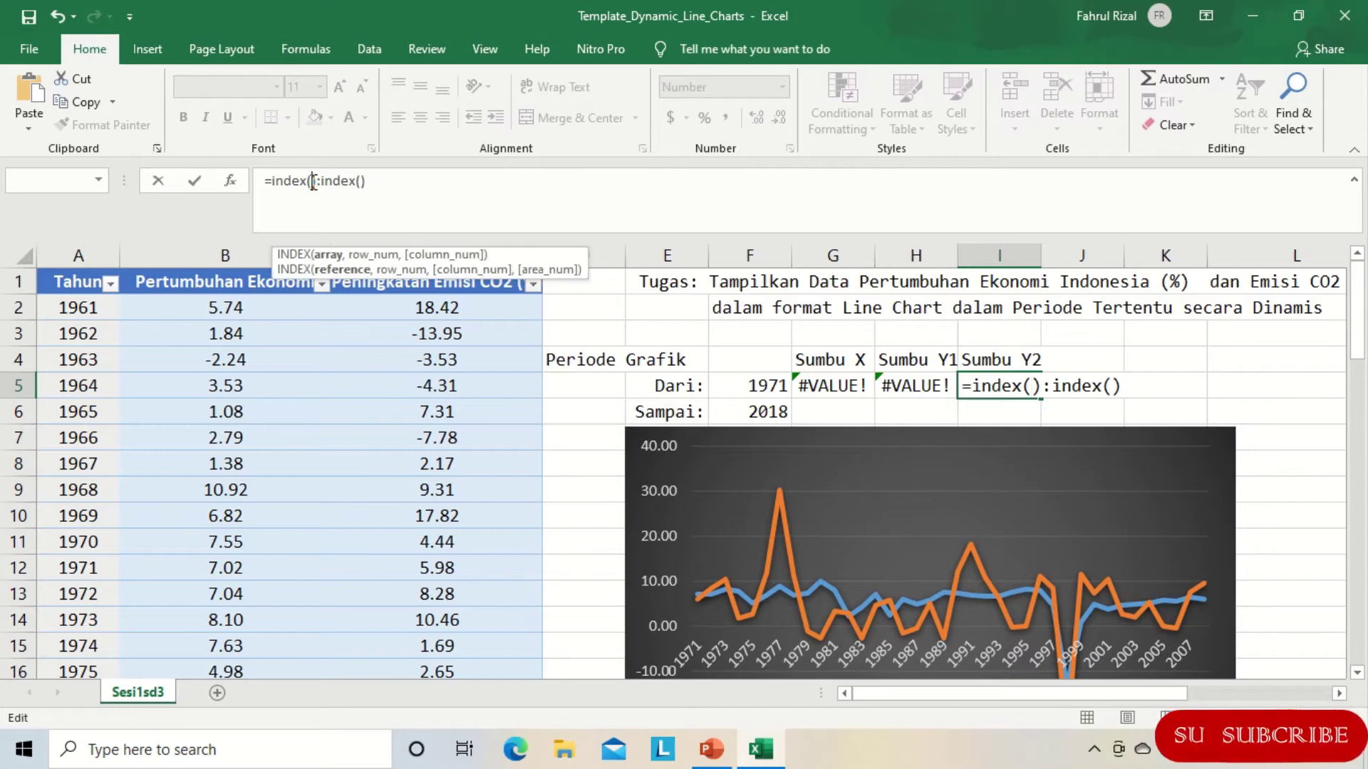
pyautogui.click(456, 308)
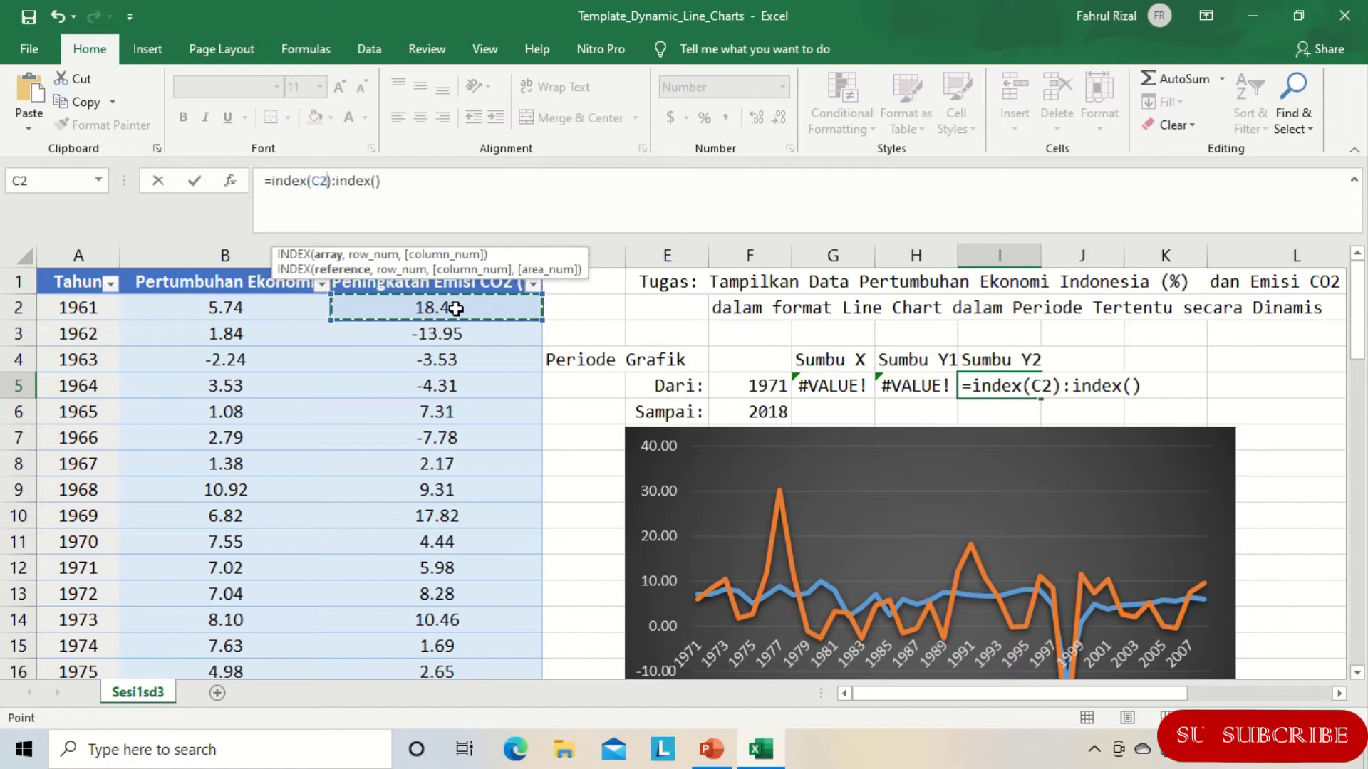
pyautogui.hotkey('ctrl', 'shift', 'Down')
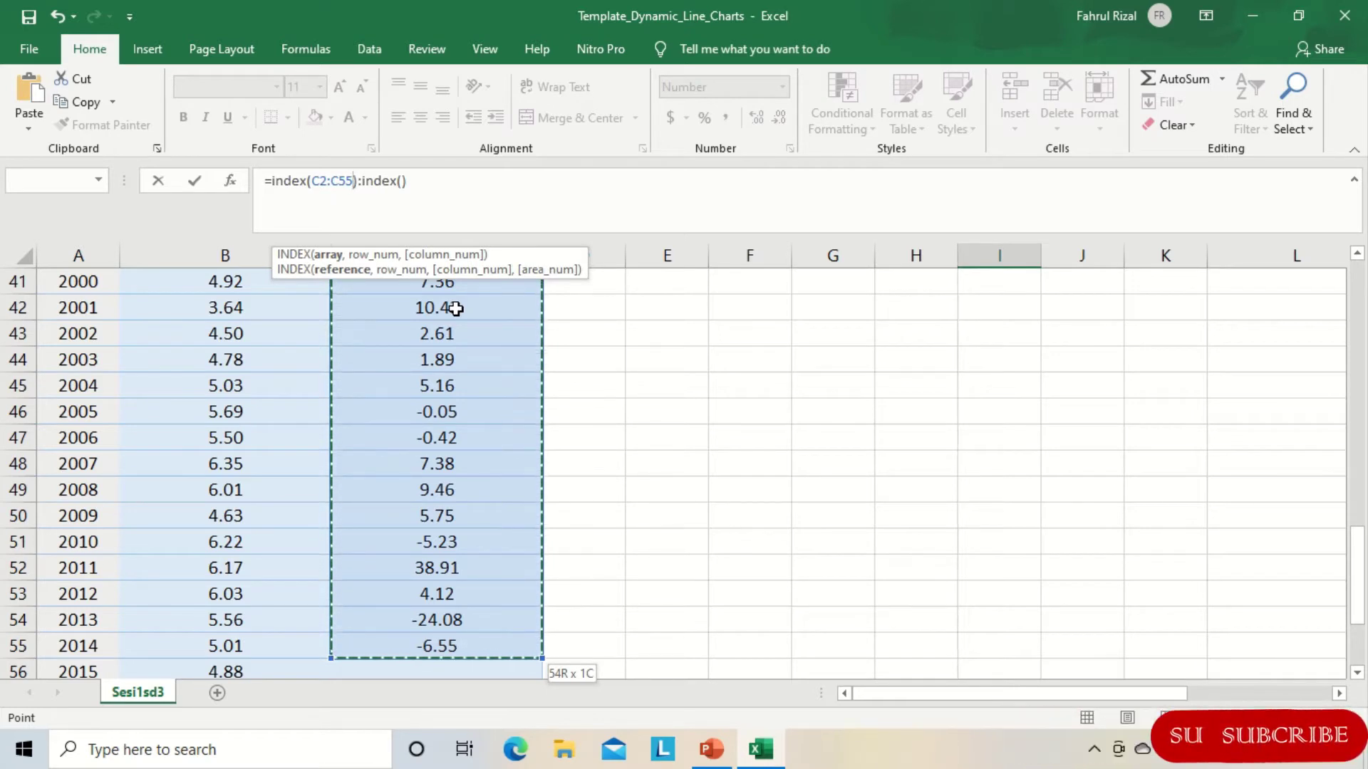
pyautogui.hotkey('ctrl', 'shift', 'Down')
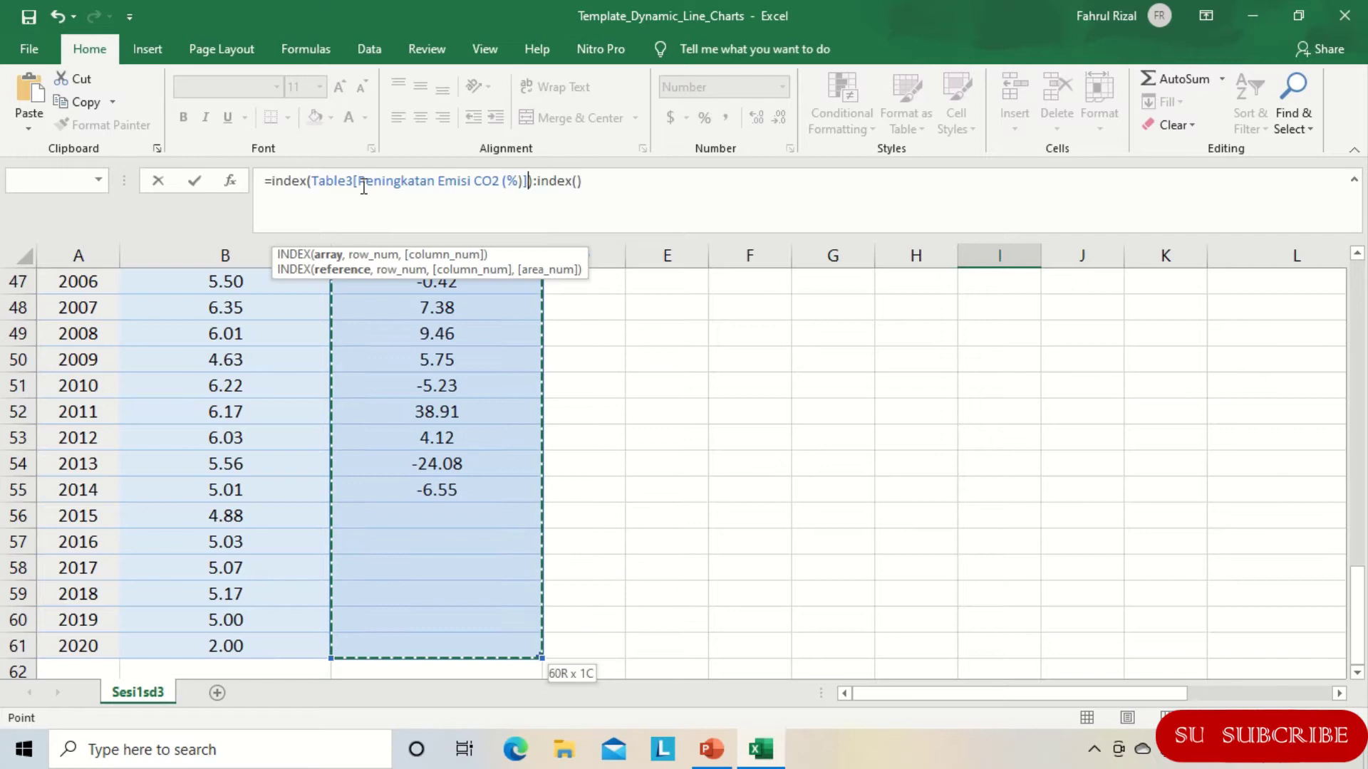
# Step: Add match(Table3[Tahun],0) as the row number of the first INDEX function in I5
pyautogui.write(',match()')
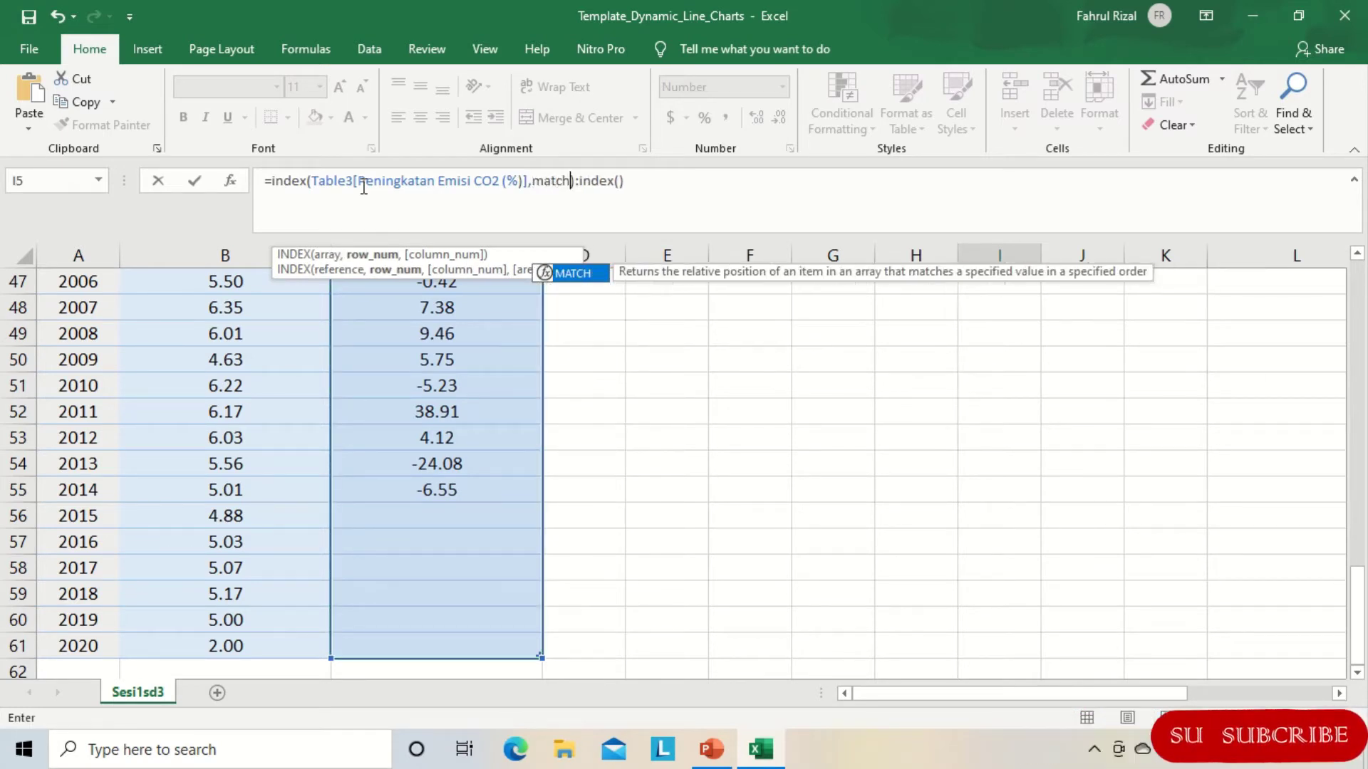
pyautogui.click(575, 180)
pyautogui.scroll(15, 763, 464)
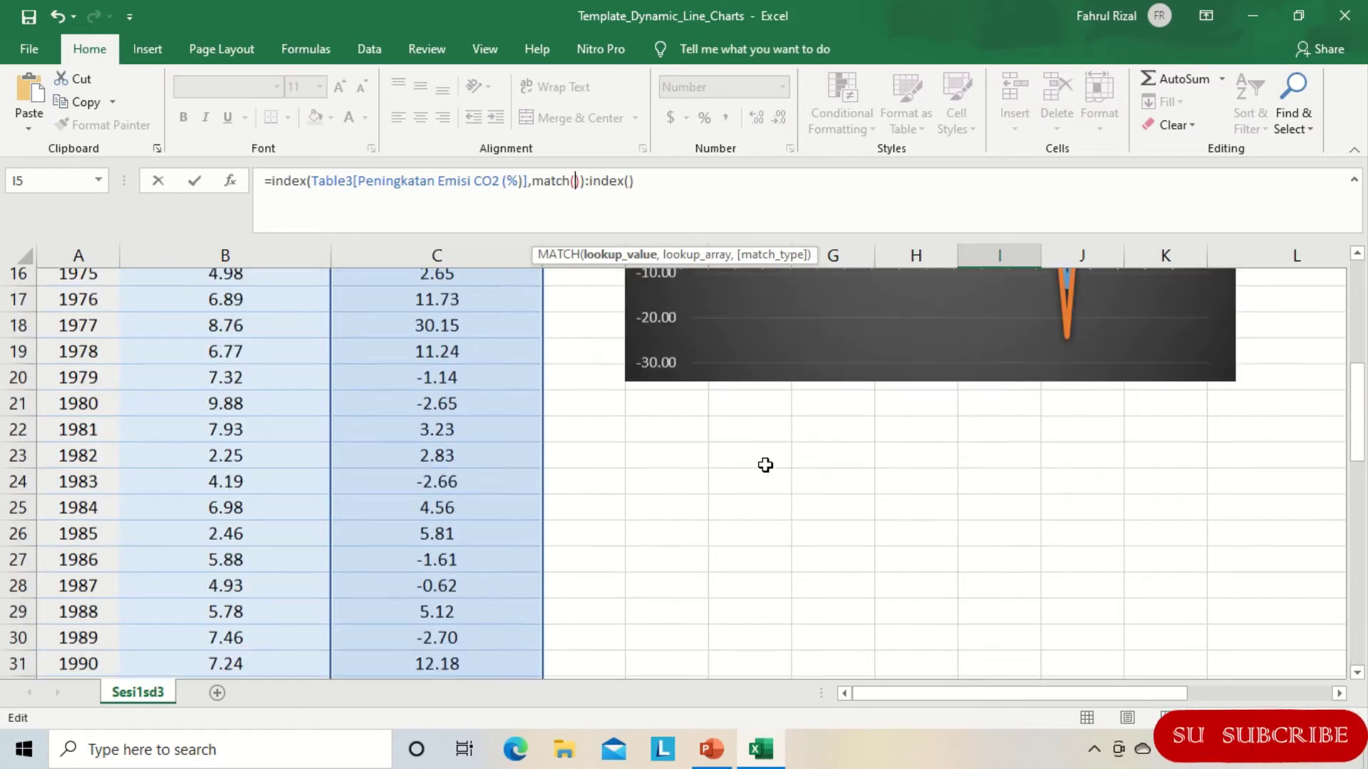
pyautogui.click(740, 379)
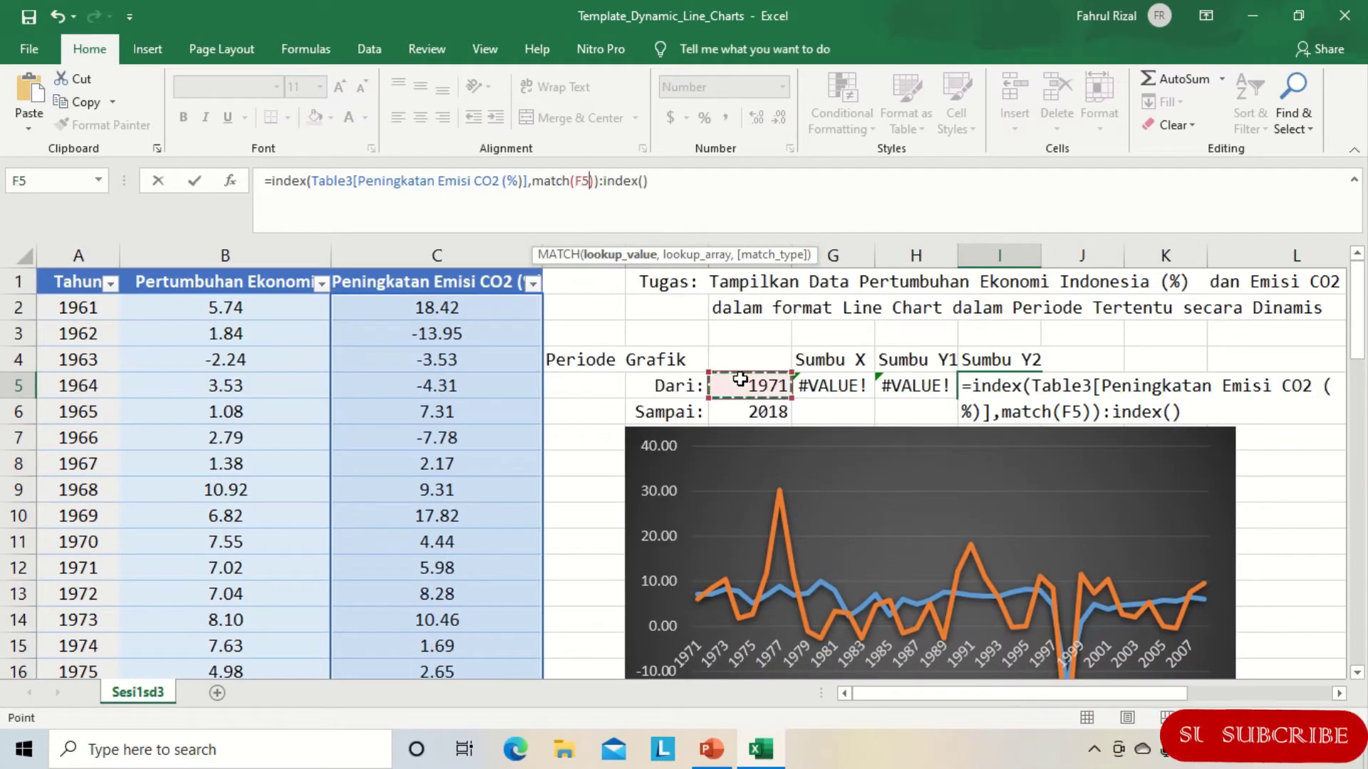
pyautogui.press('F4')
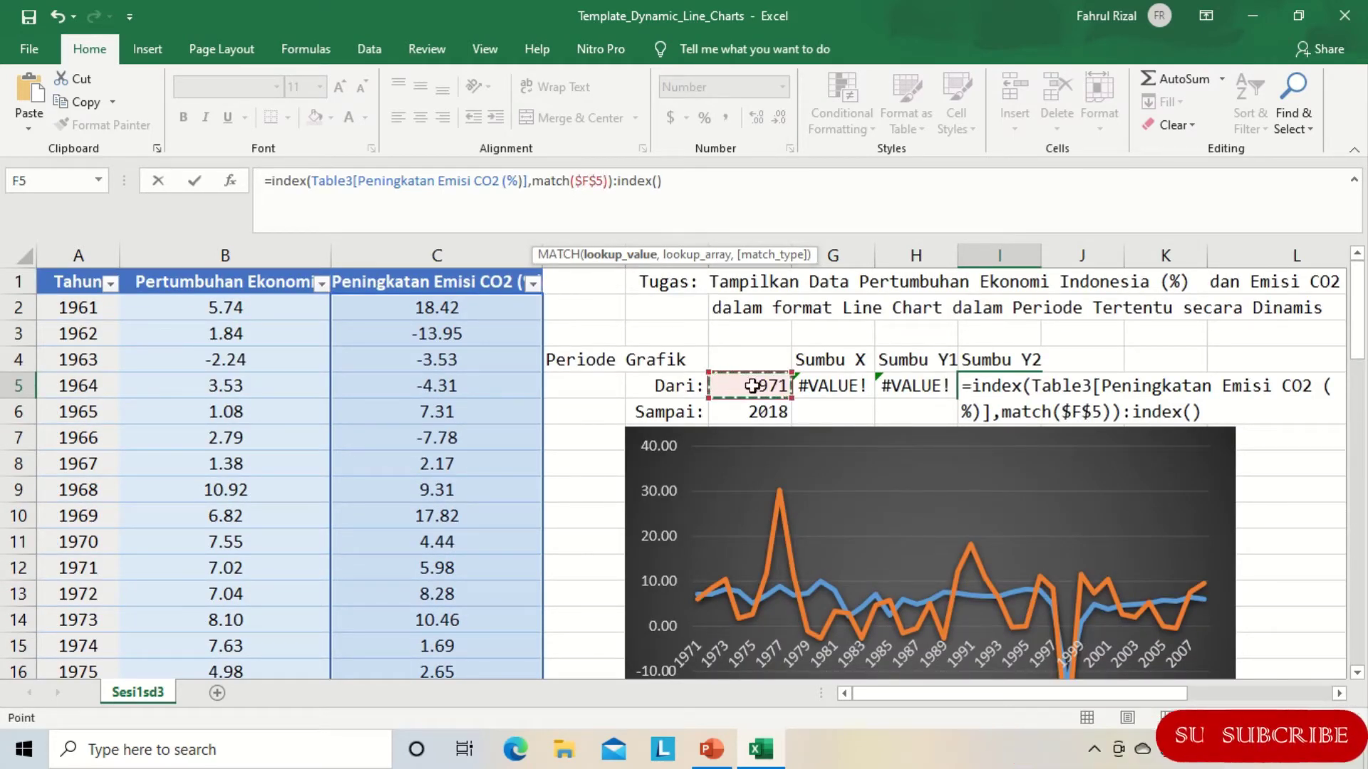
pyautogui.click(98, 305)
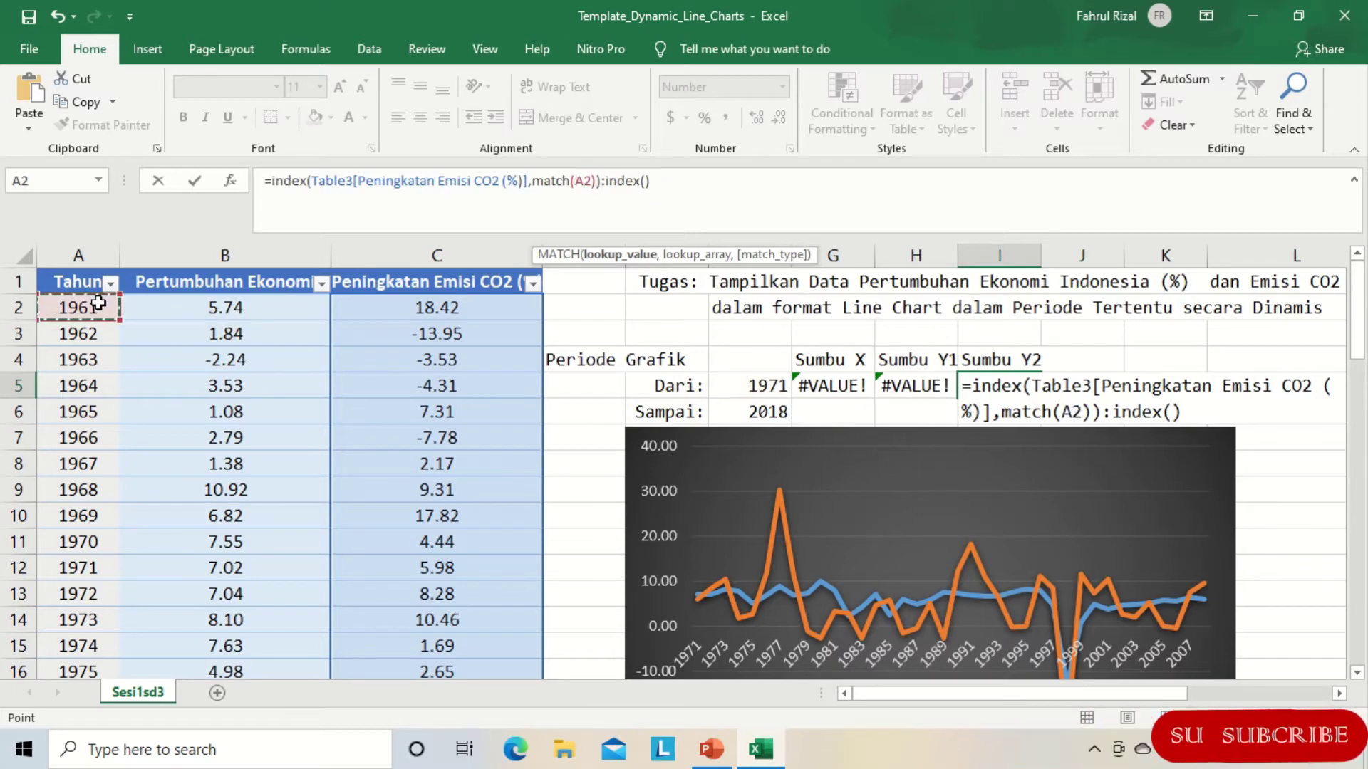
pyautogui.hotkey('ctrl', 'shift', 'Down')
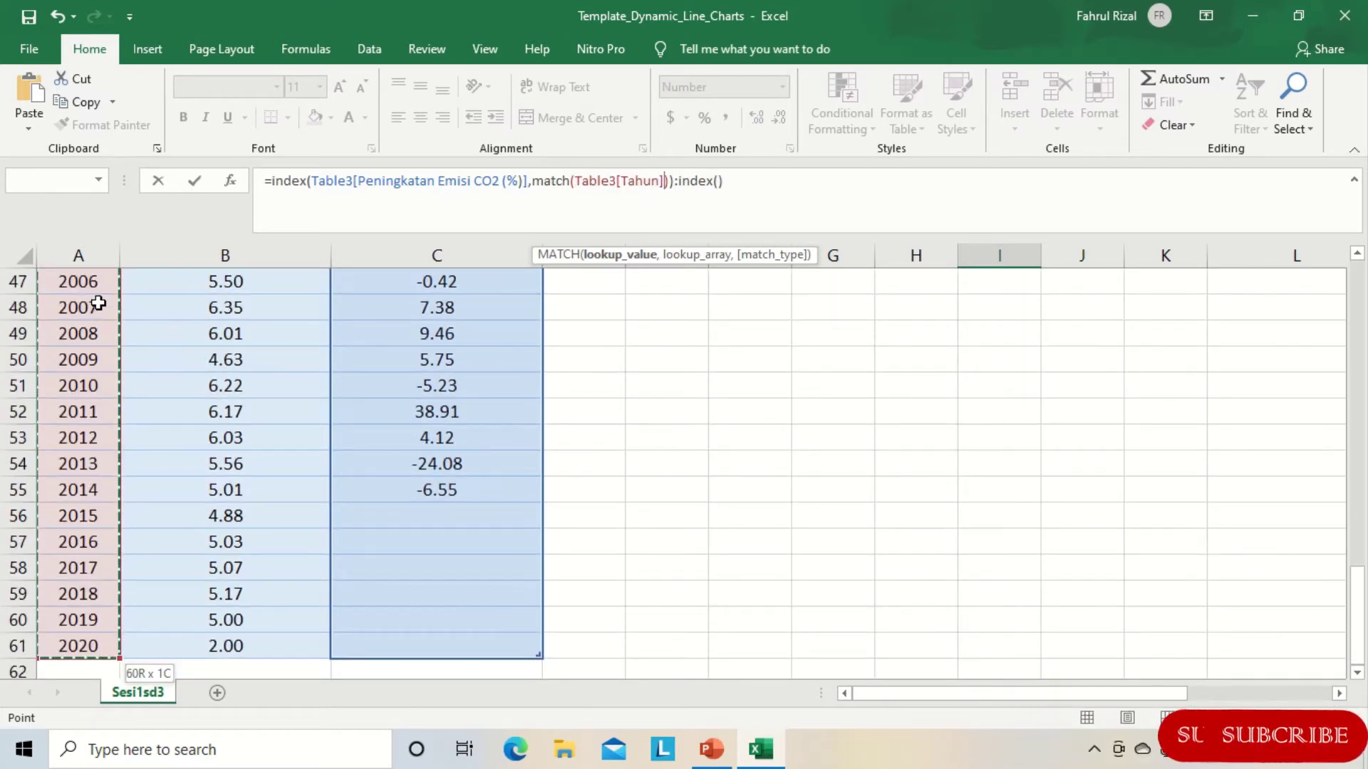
pyautogui.write(',0')
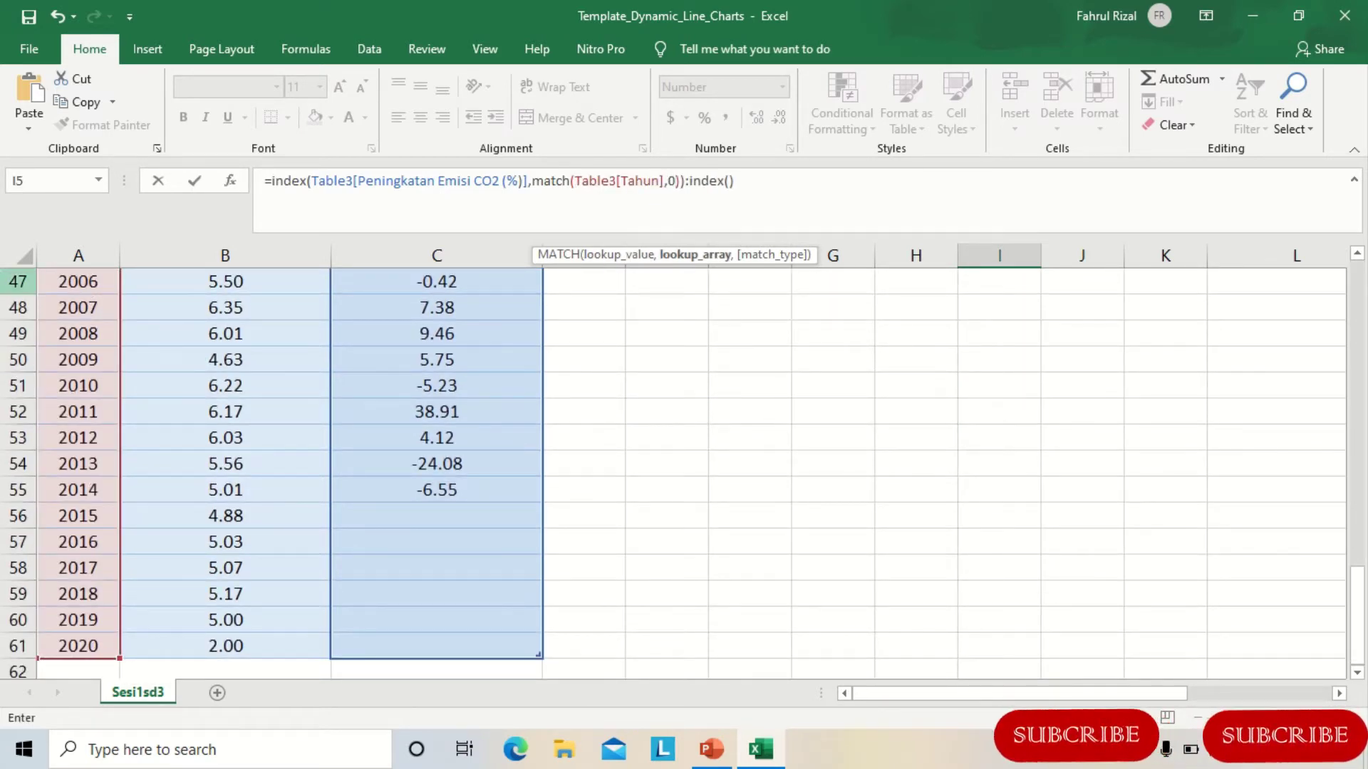
# Step: Copy the first INDEX function's CO2 column and MATCH arguments into the empty second INDEX function of the I5 formula
pyautogui.click(313, 181)
pyautogui.moveTo(314, 181); pyautogui.dragTo(681, 194)
pyautogui.hotkey('ctrl', 'c')
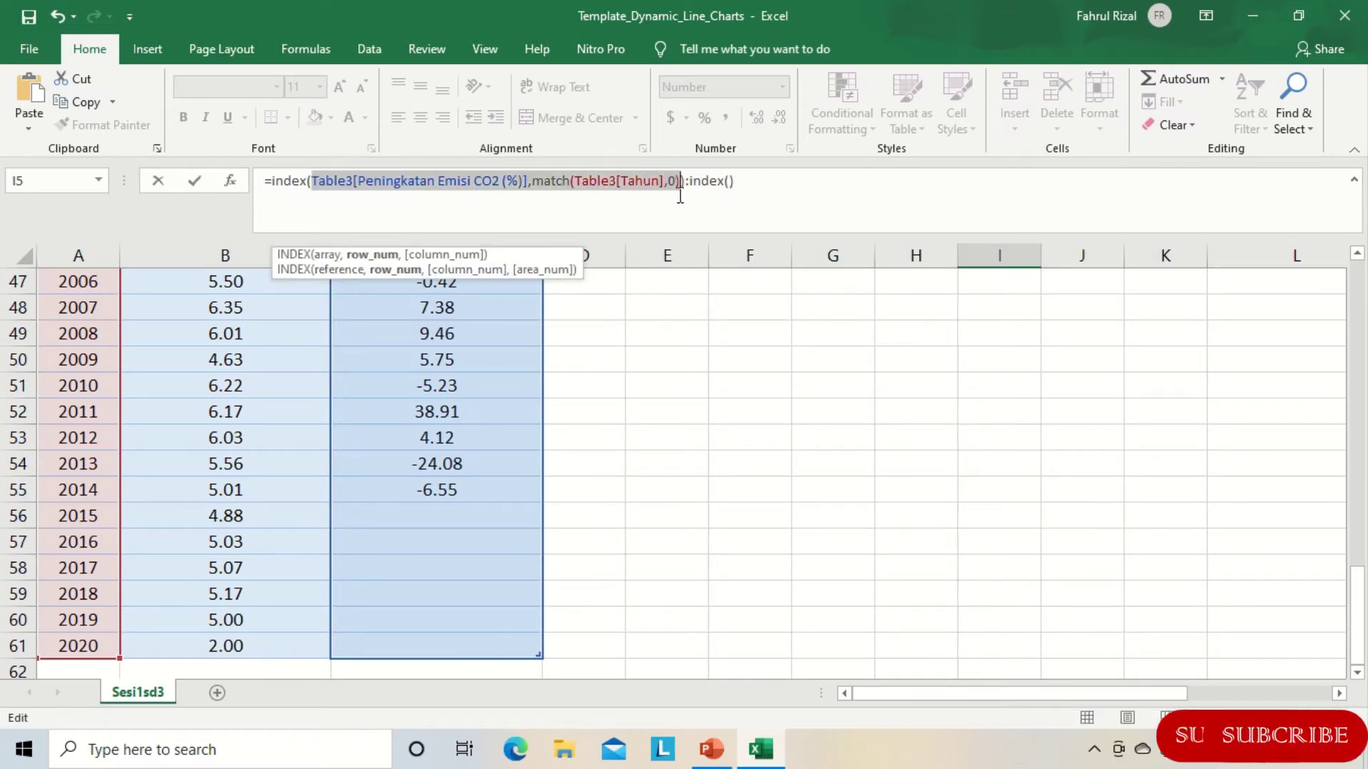
pyautogui.click(732, 182)
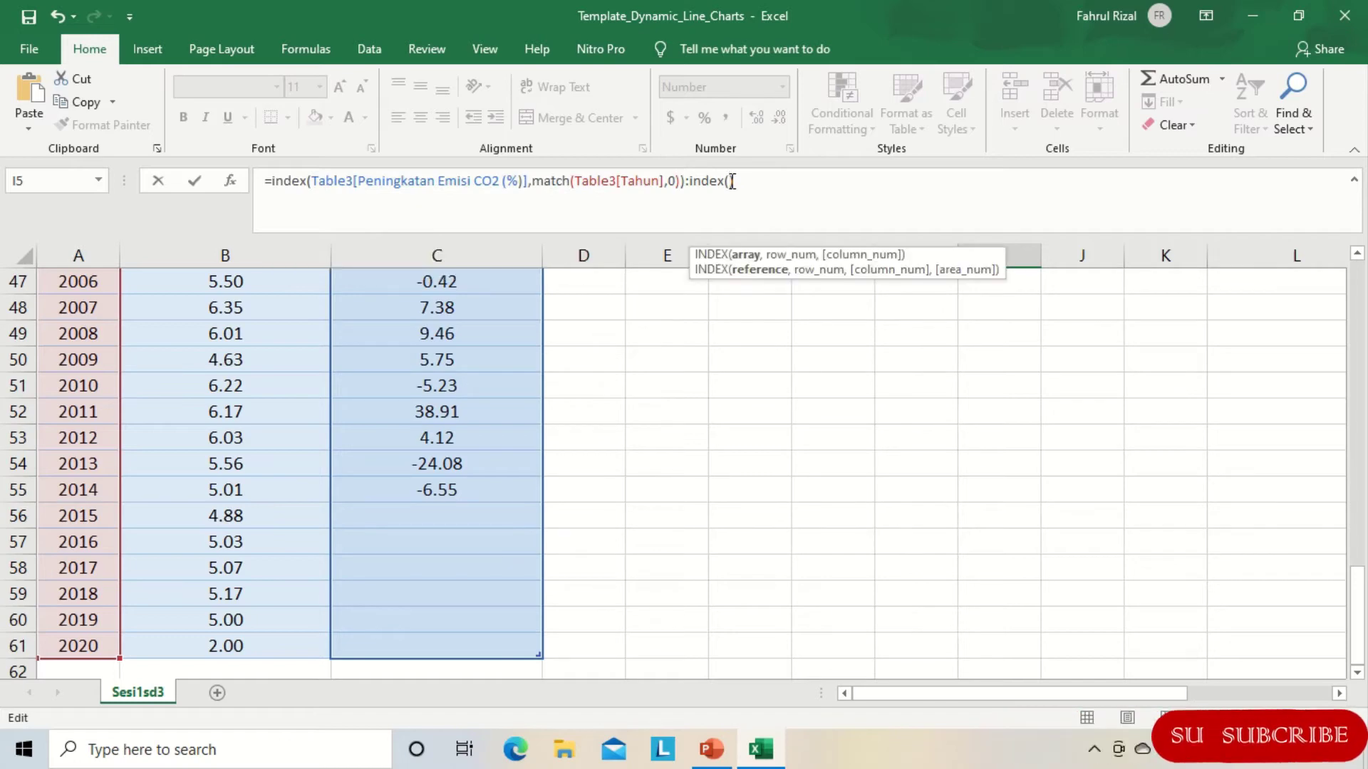
pyautogui.hotkey('ctrl', 'v')
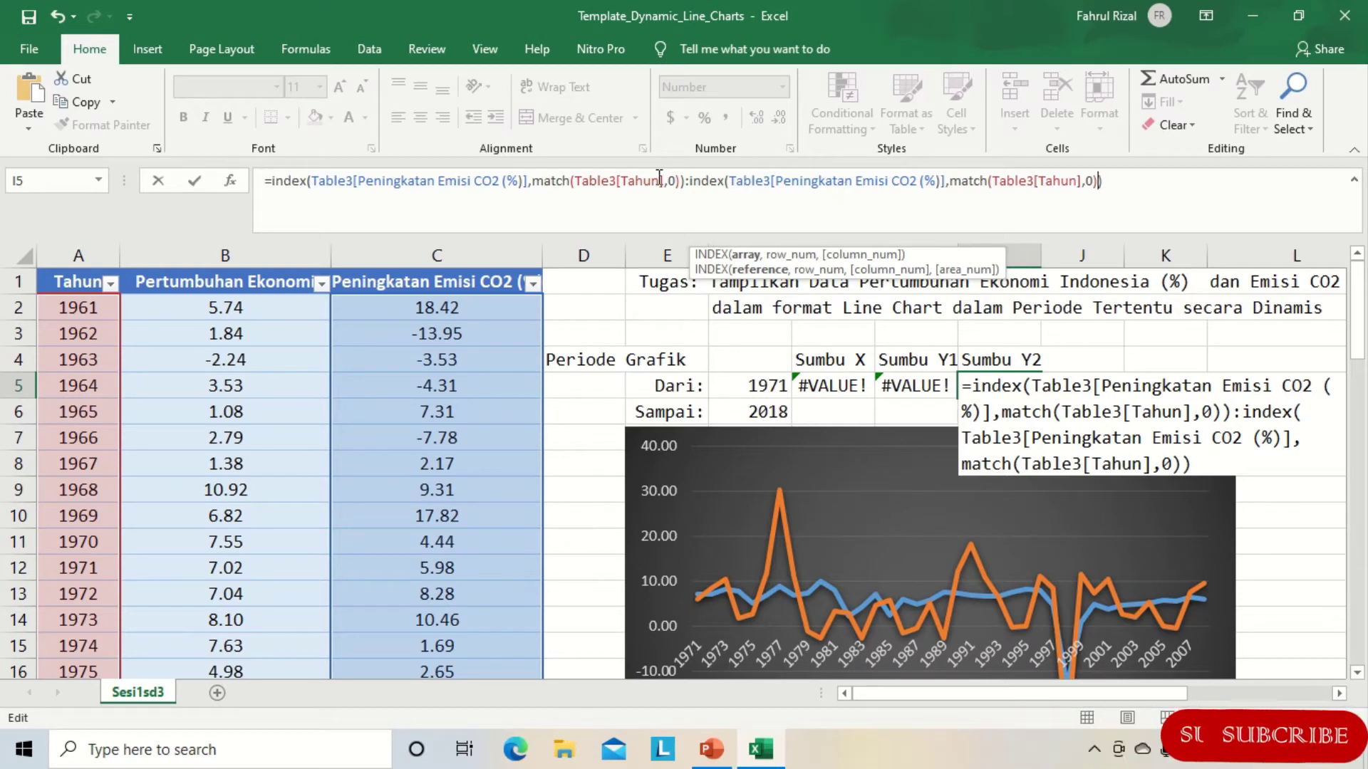
# Step: Insert the Dari year as absolute reference $F$5 for the lookup value of the first MATCH in I5
pyautogui.click(577, 183)
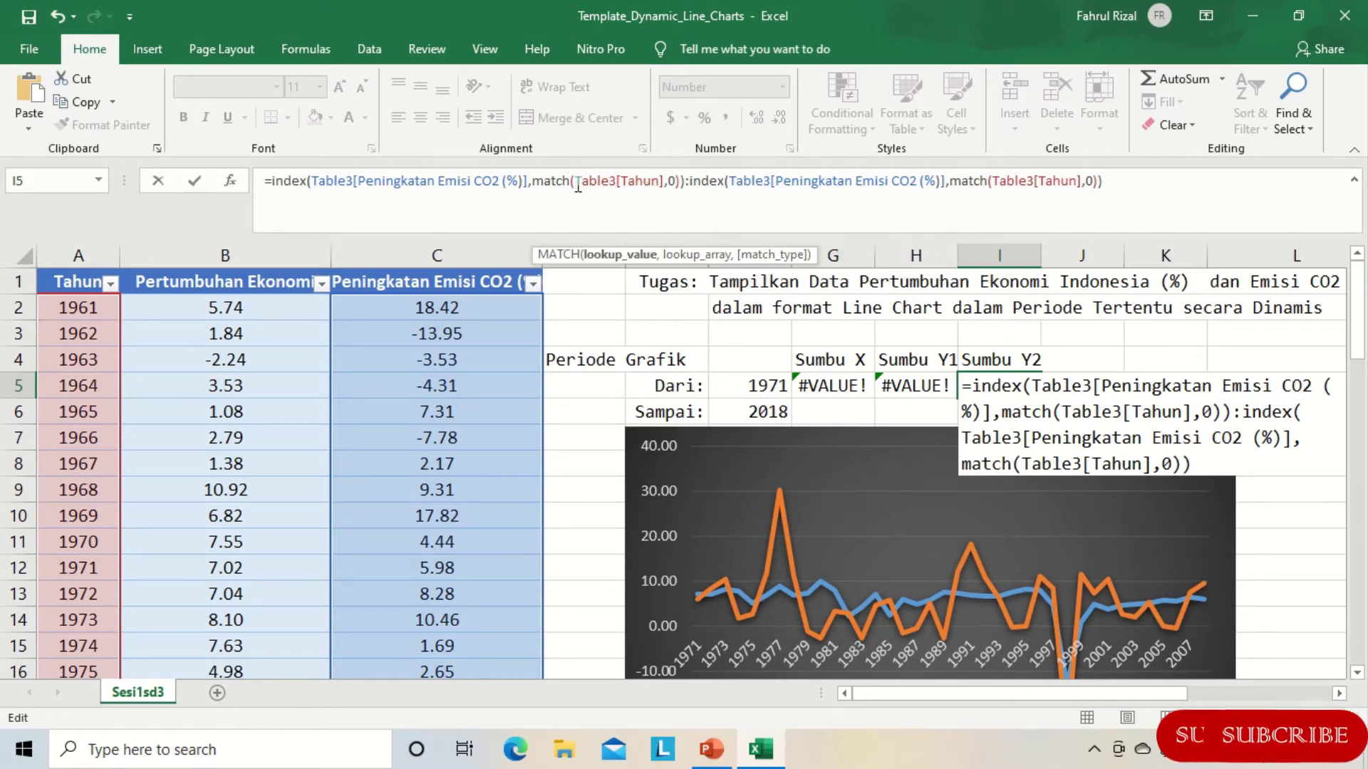
pyautogui.click(759, 387)
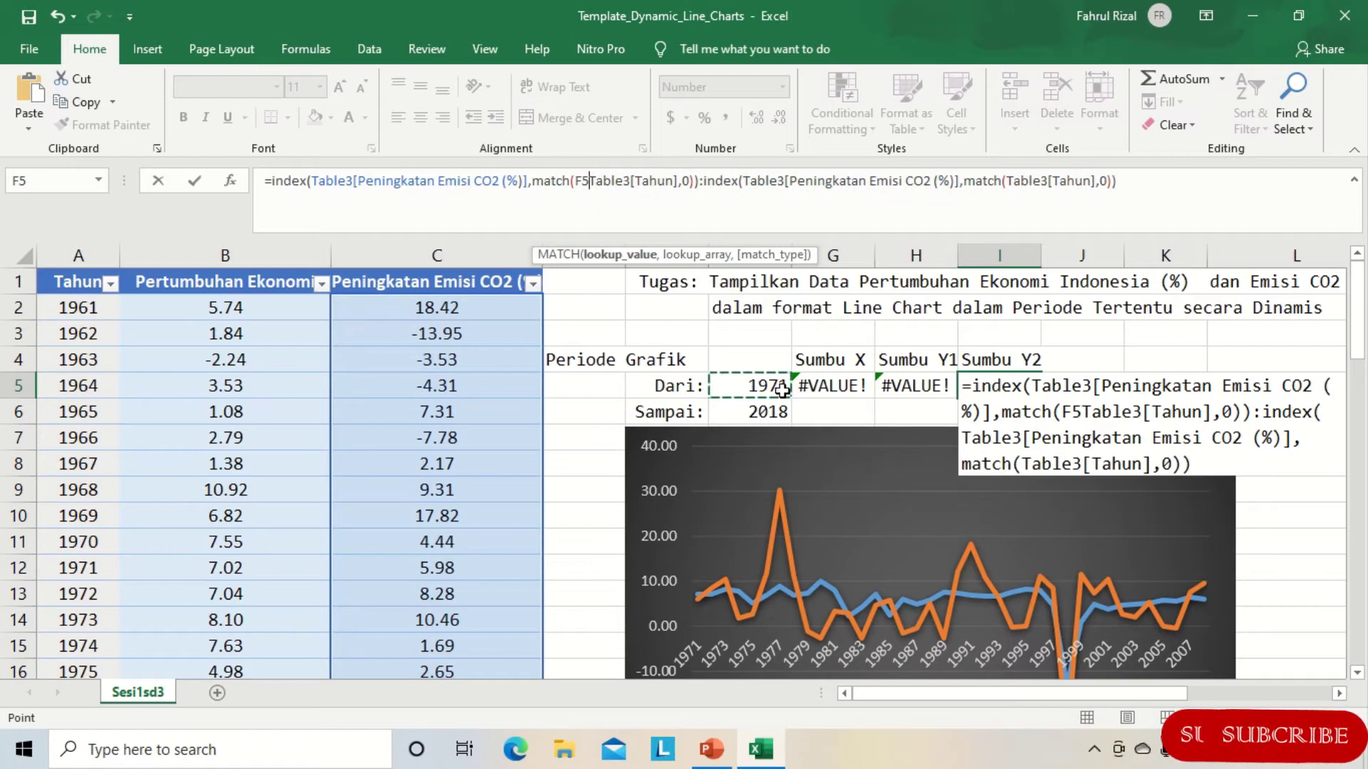
pyautogui.write(',')
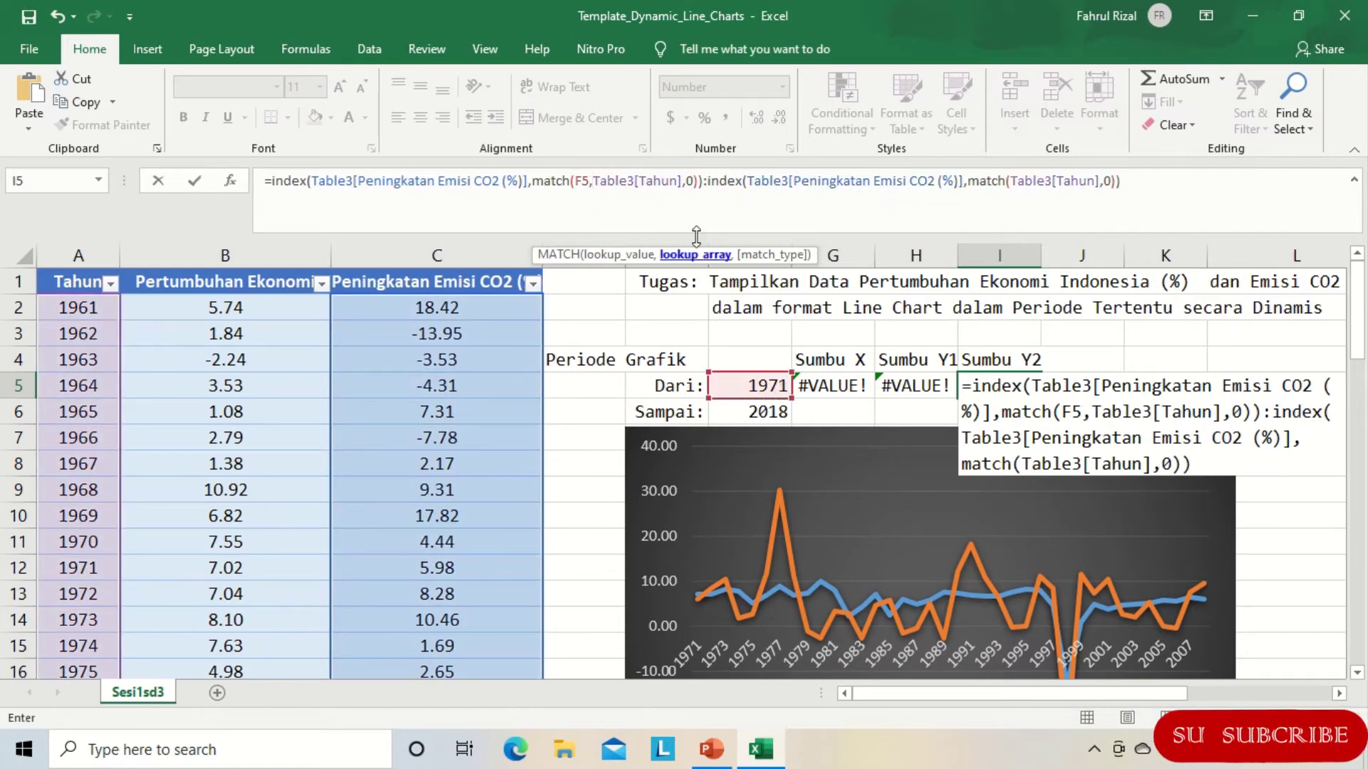
pyautogui.click(585, 183)
pyautogui.press('F4')
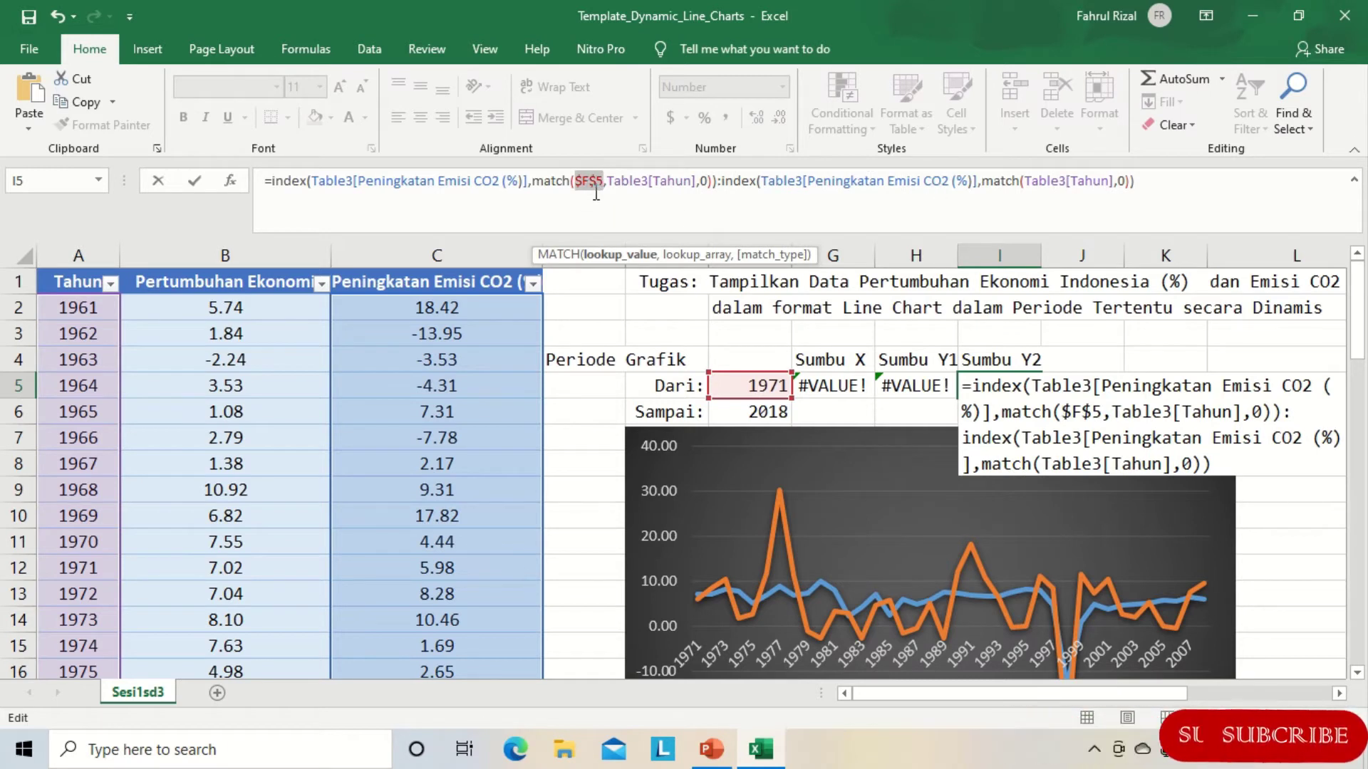
# Step: Insert the Sampai year, $F$6, as the lookup value of the second MATCH in I5 and commit the formula
pyautogui.click(1027, 178)
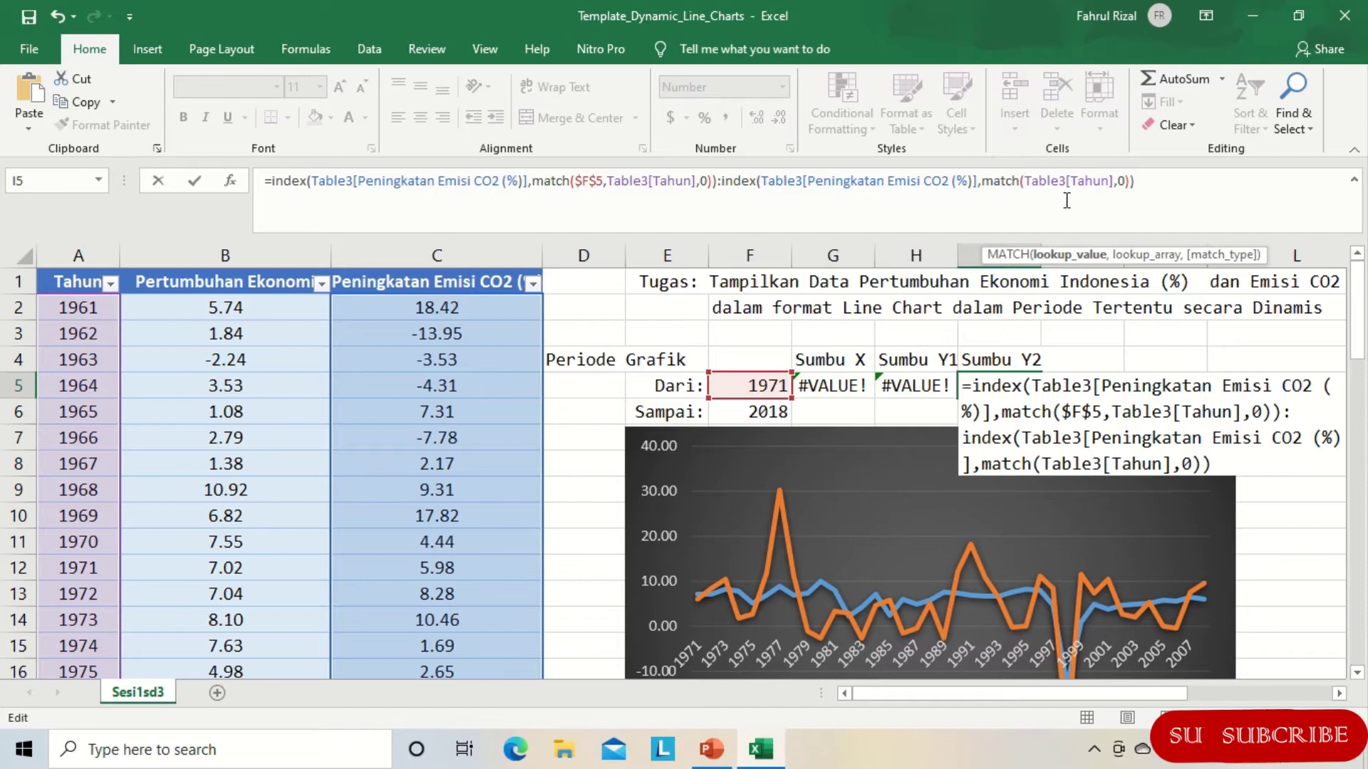
pyautogui.click(759, 413)
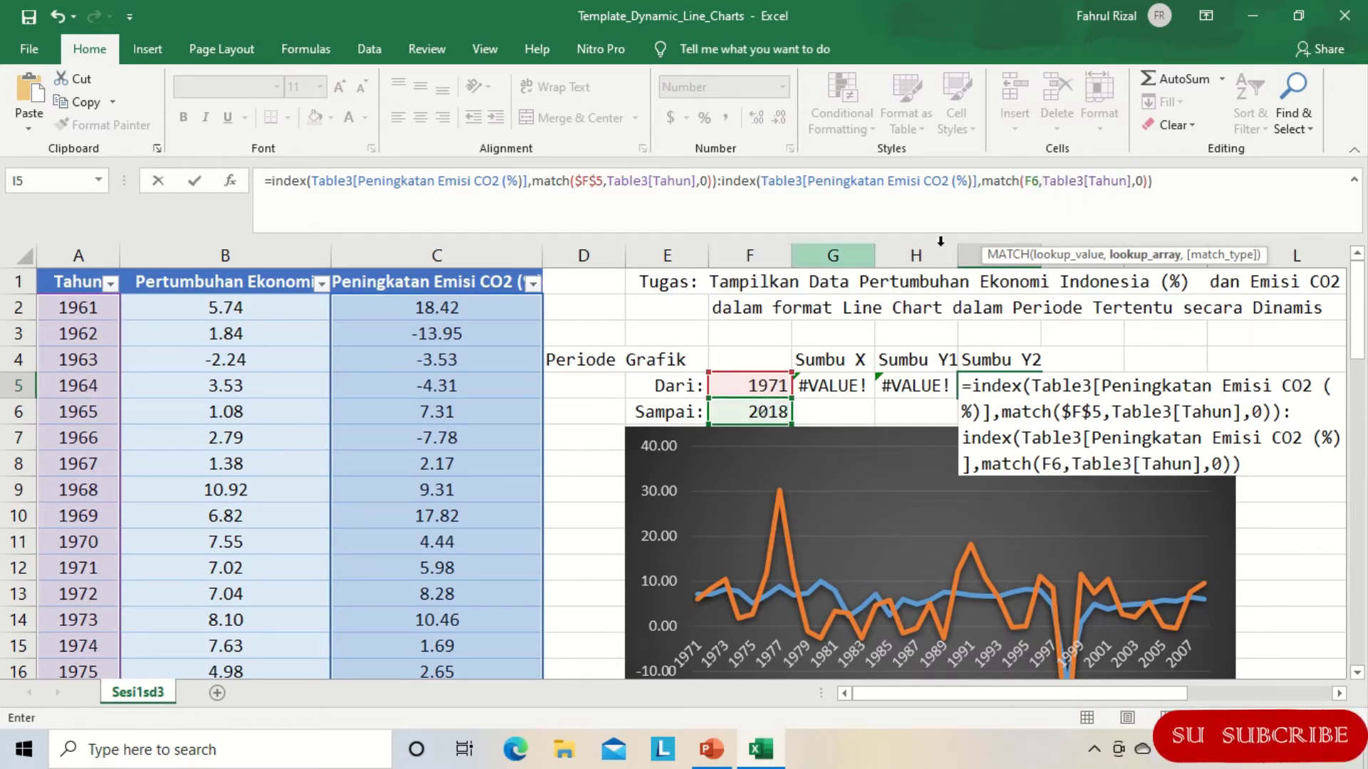
pyautogui.click(1034, 182)
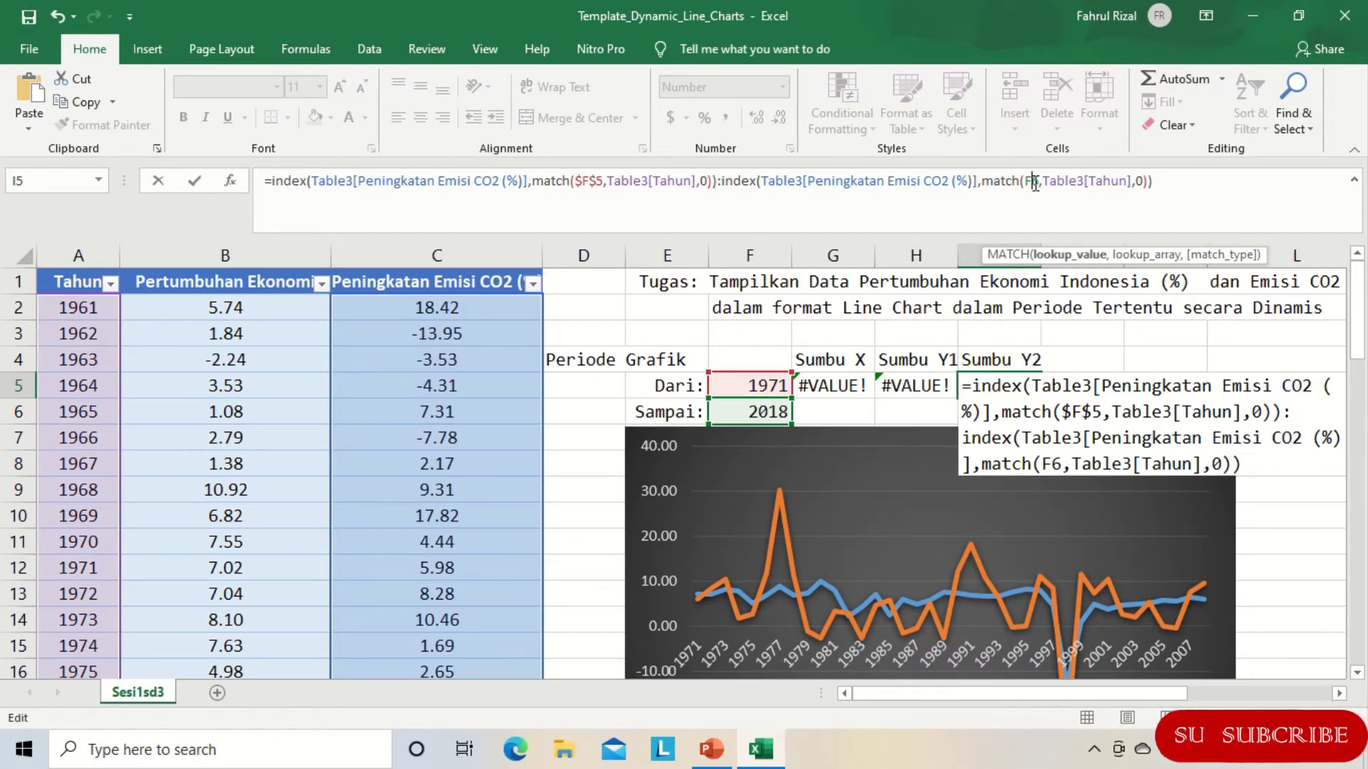
pyautogui.press('F4')
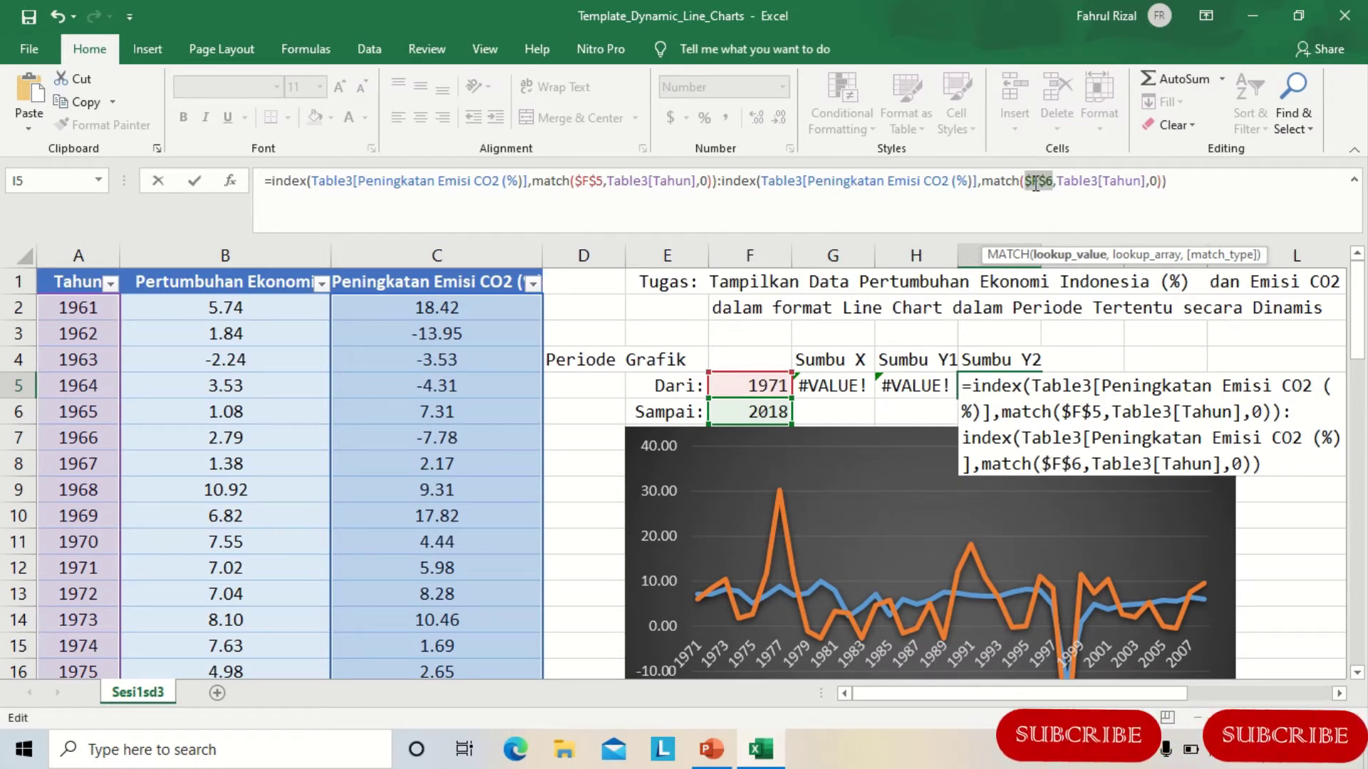
pyautogui.click(1103, 181)
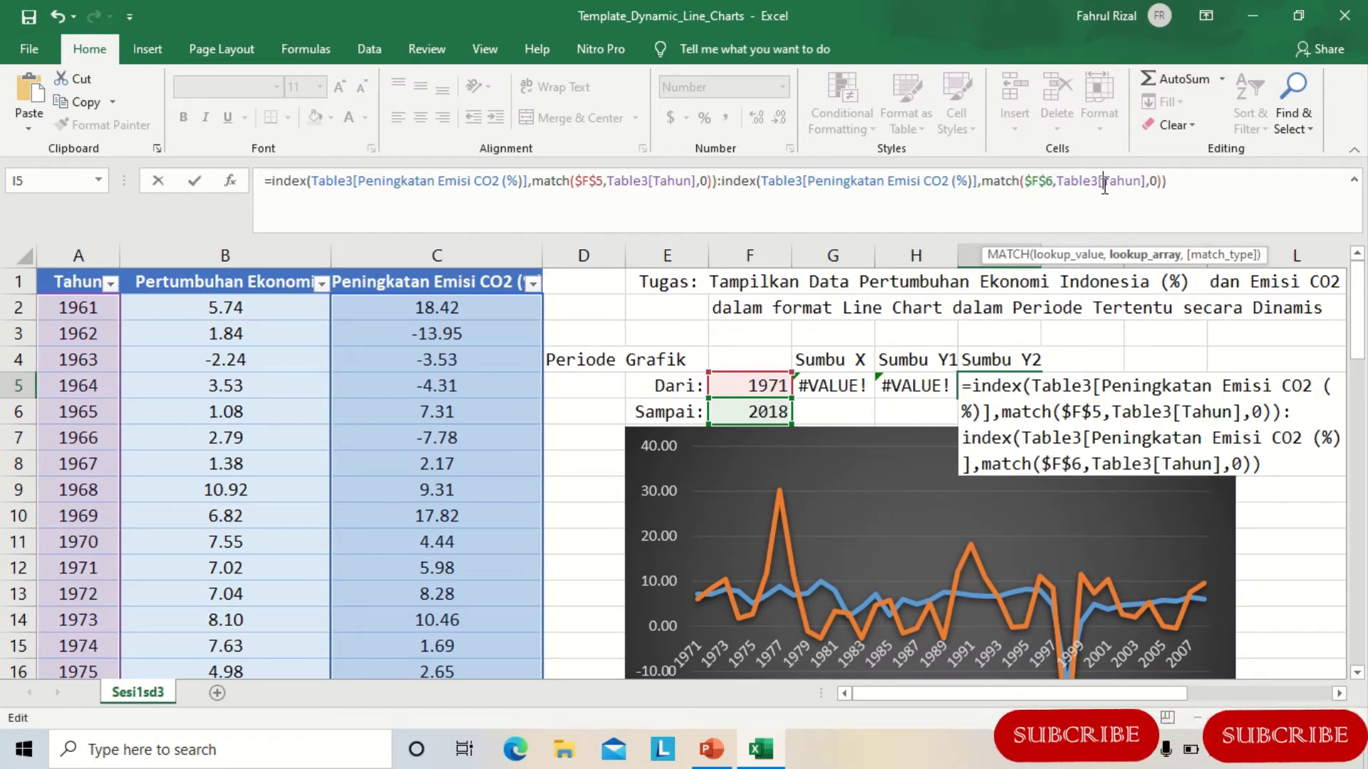
pyautogui.click(195, 182)
# Step: Evaluate the whole Sumbu Y2 formula in I5 to preview its array of values, discarding the evaluated result
pyautogui.click(1255, 190)
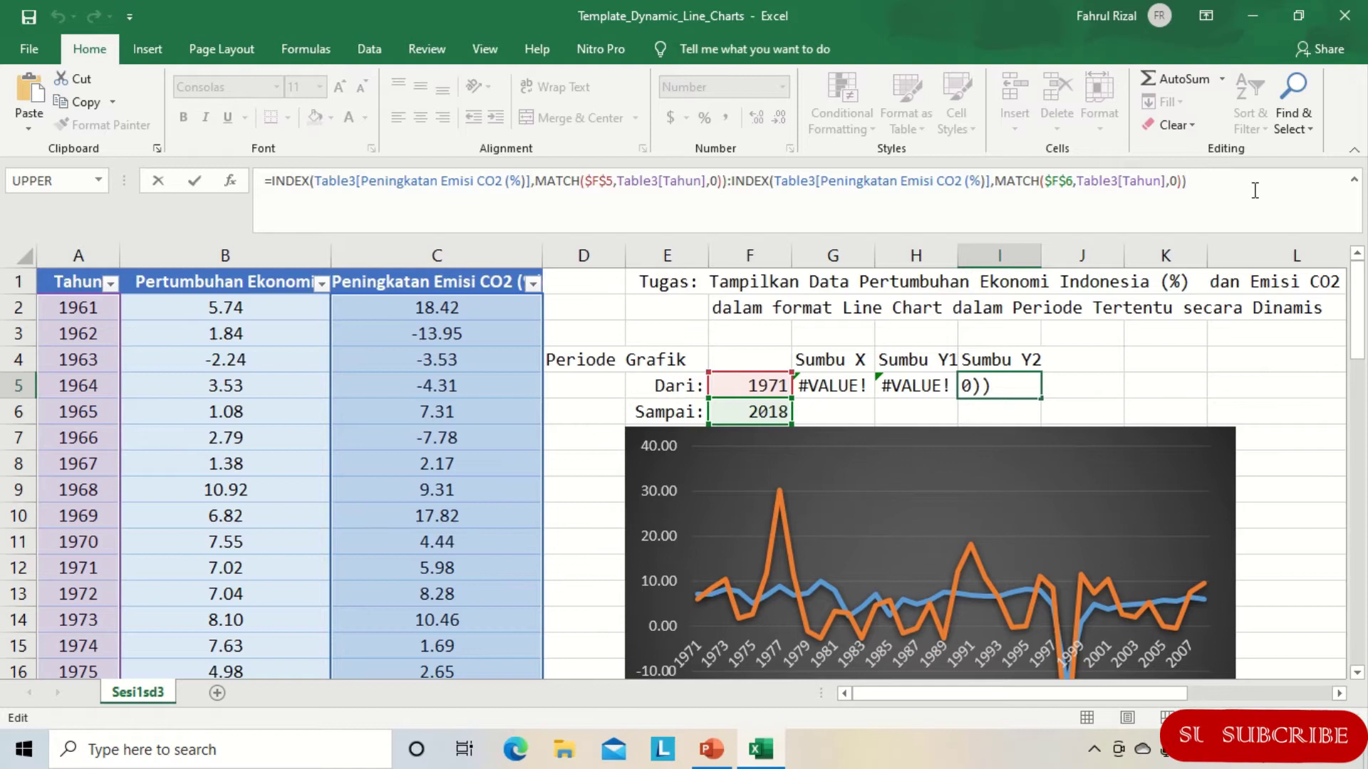
pyautogui.press('F9')
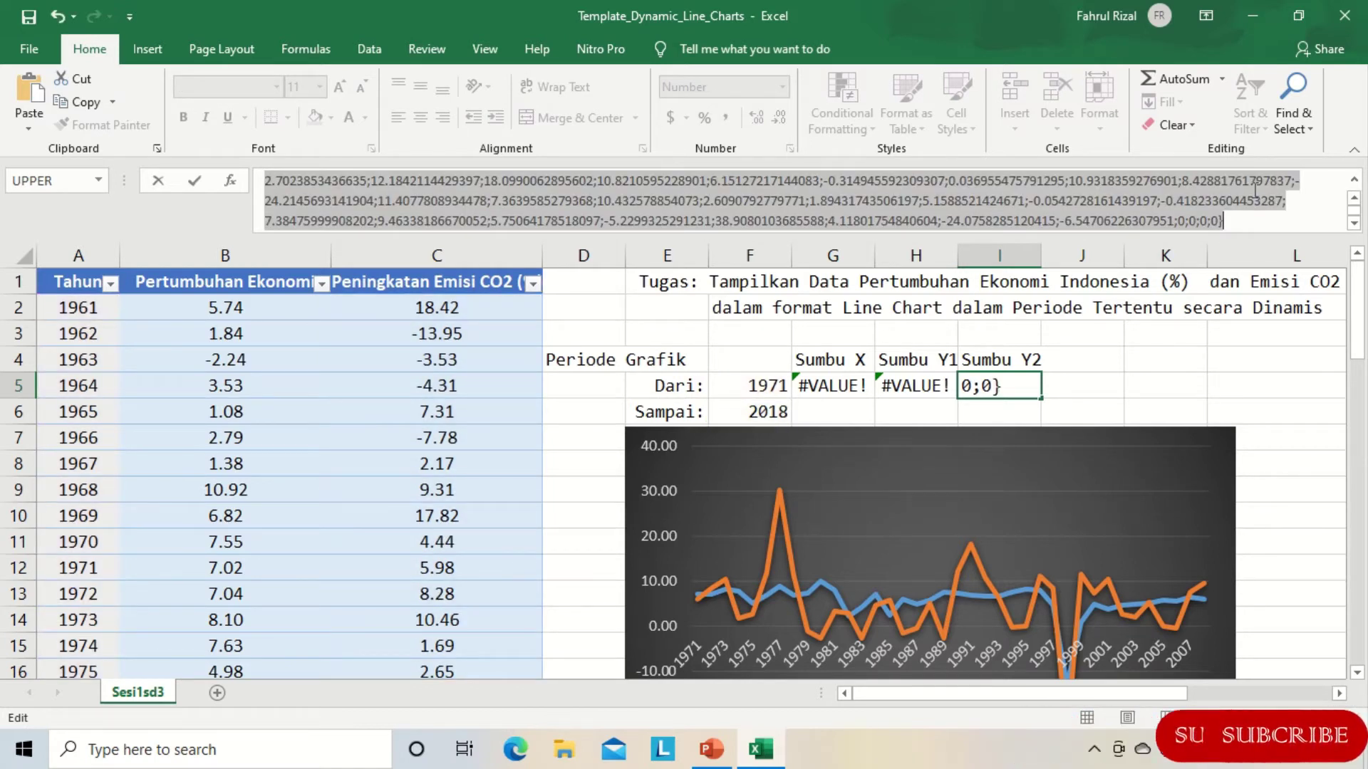
pyautogui.click(158, 190)
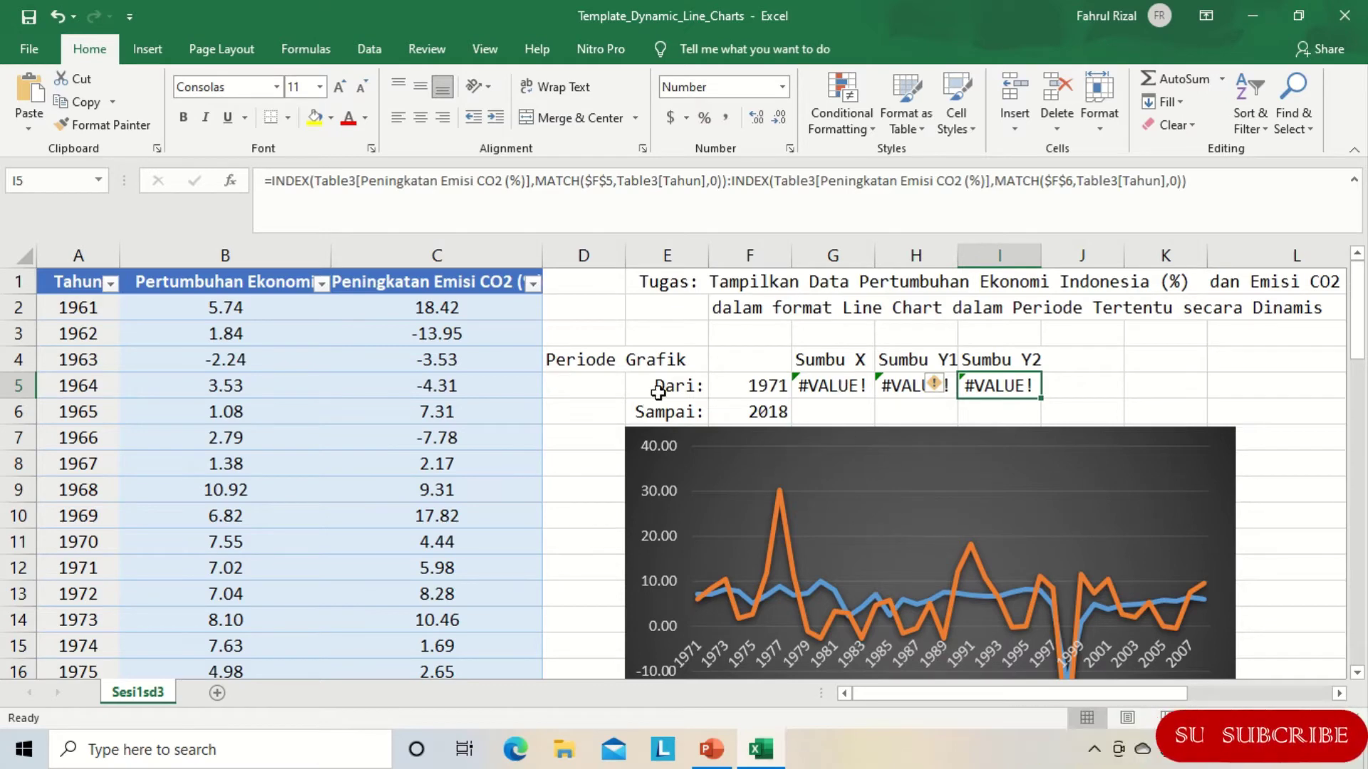
# Step: Check the workbook's existing defined names in the Name Manager without adding a new name
pyautogui.click(323, 56)
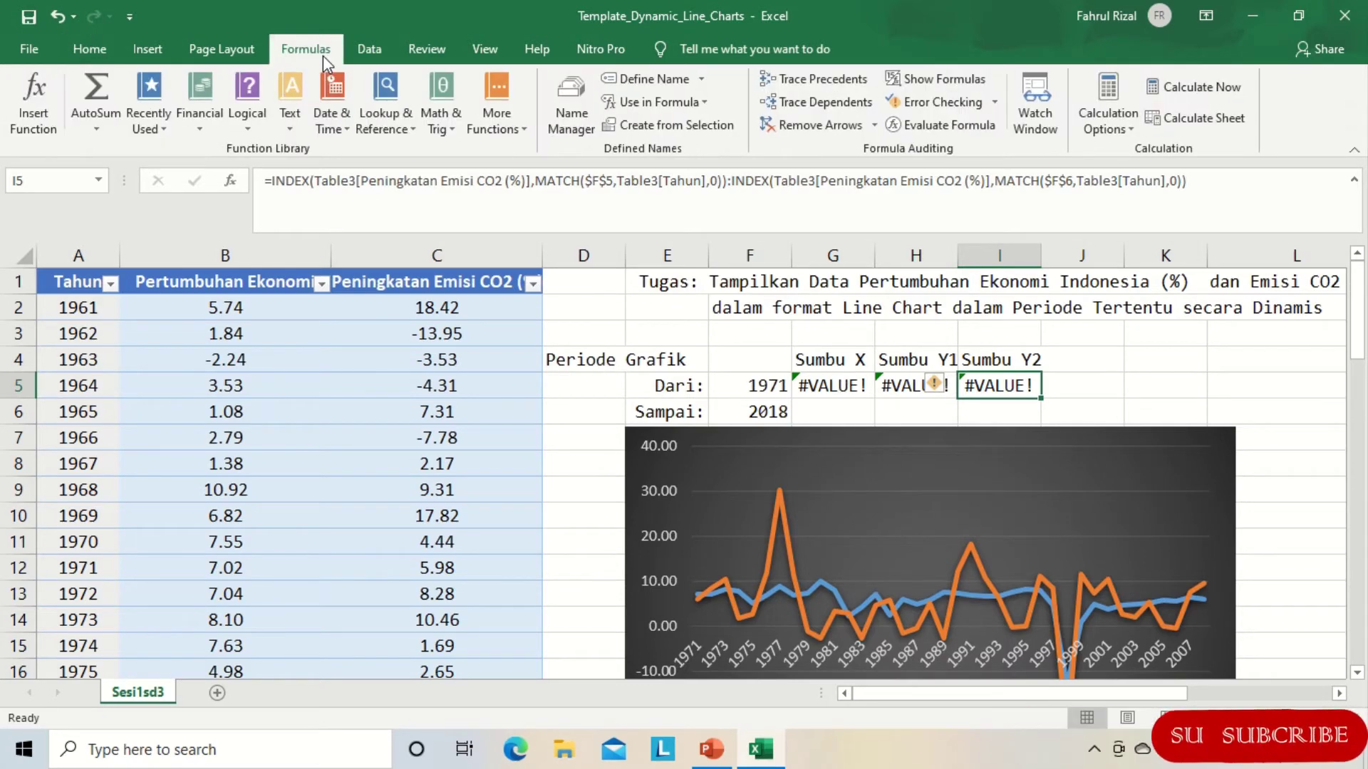
pyautogui.click(682, 79)
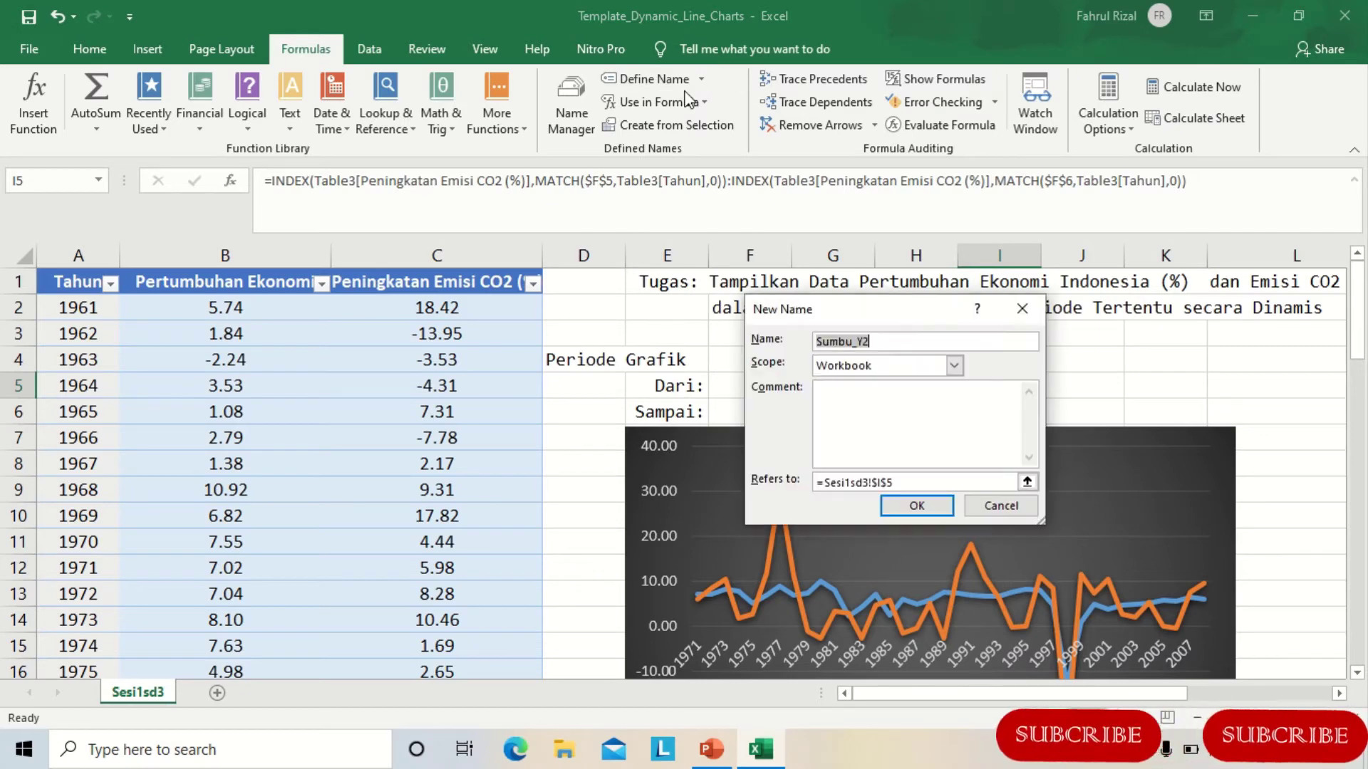
pyautogui.click(1015, 507)
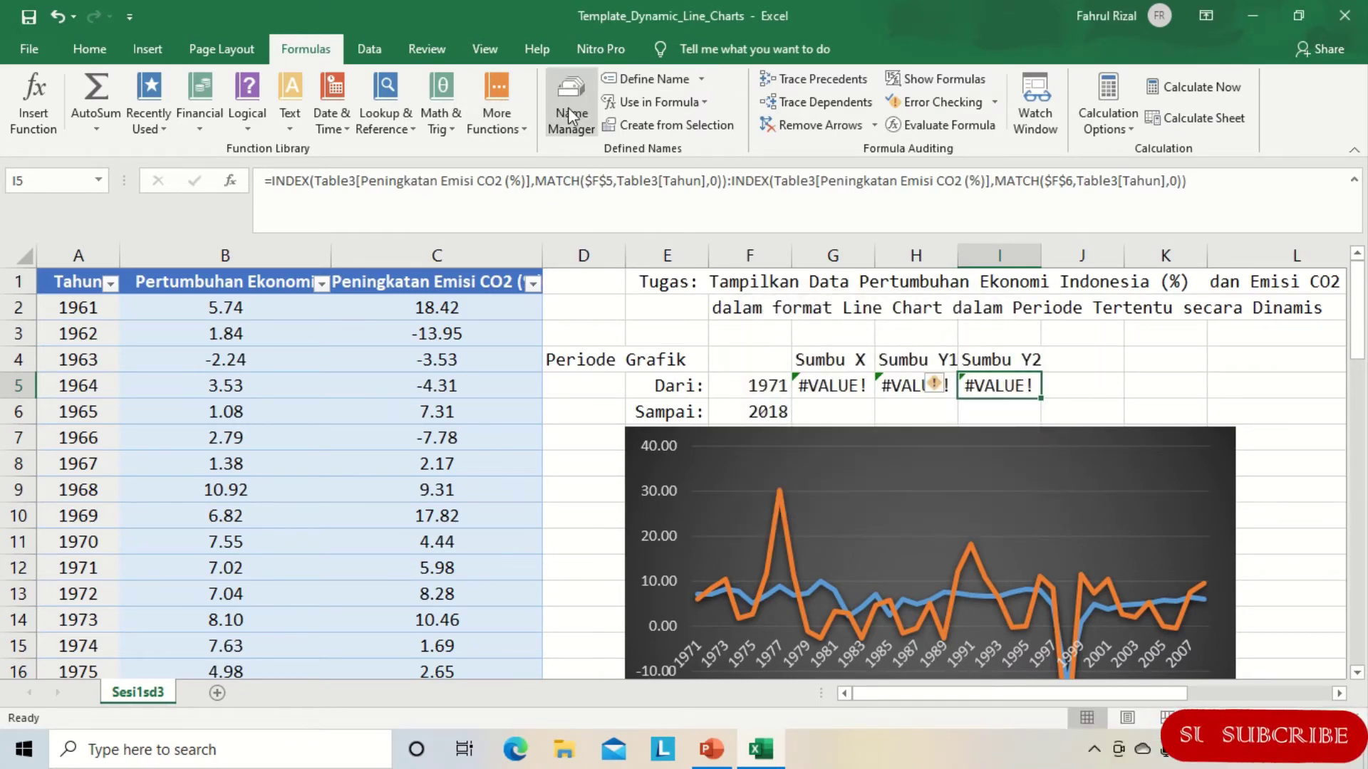
pyautogui.click(567, 108)
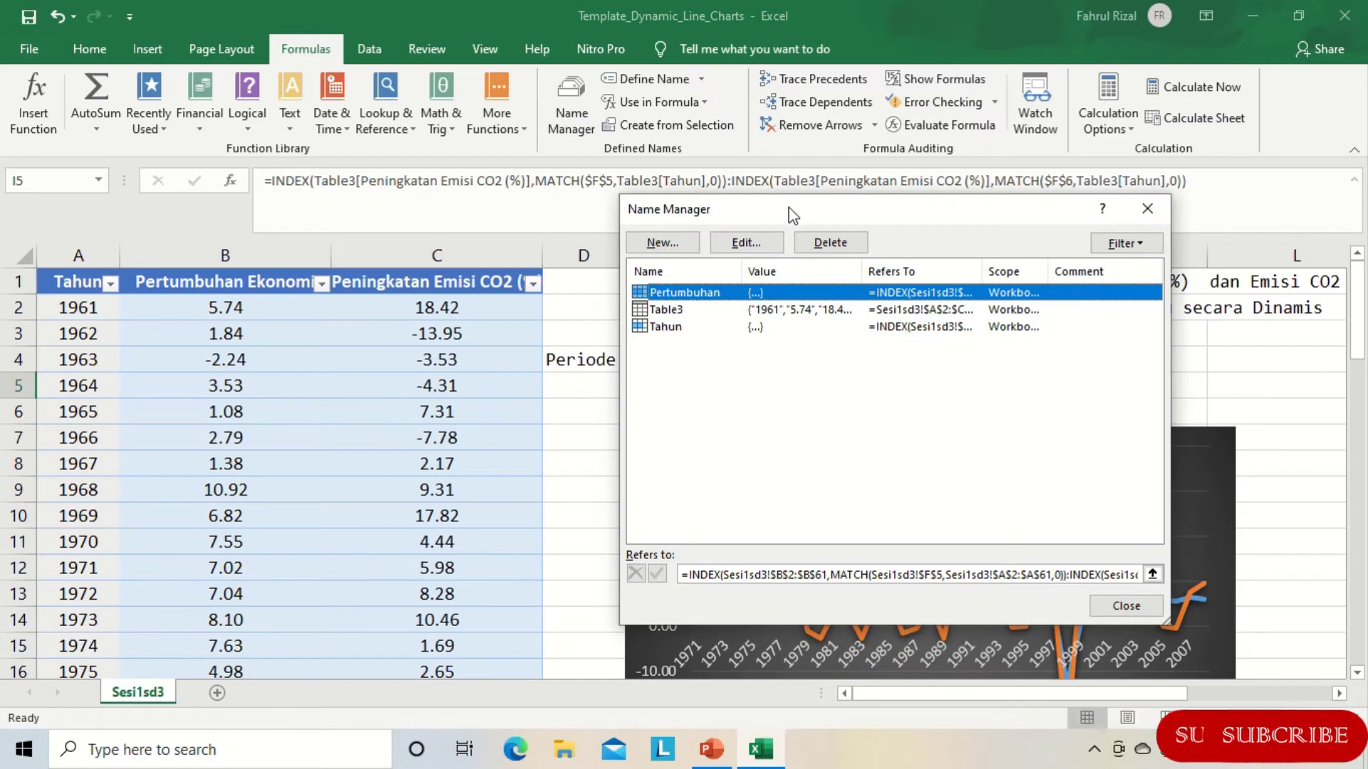
pyautogui.moveTo(793, 214); pyautogui.dragTo(427, 194)
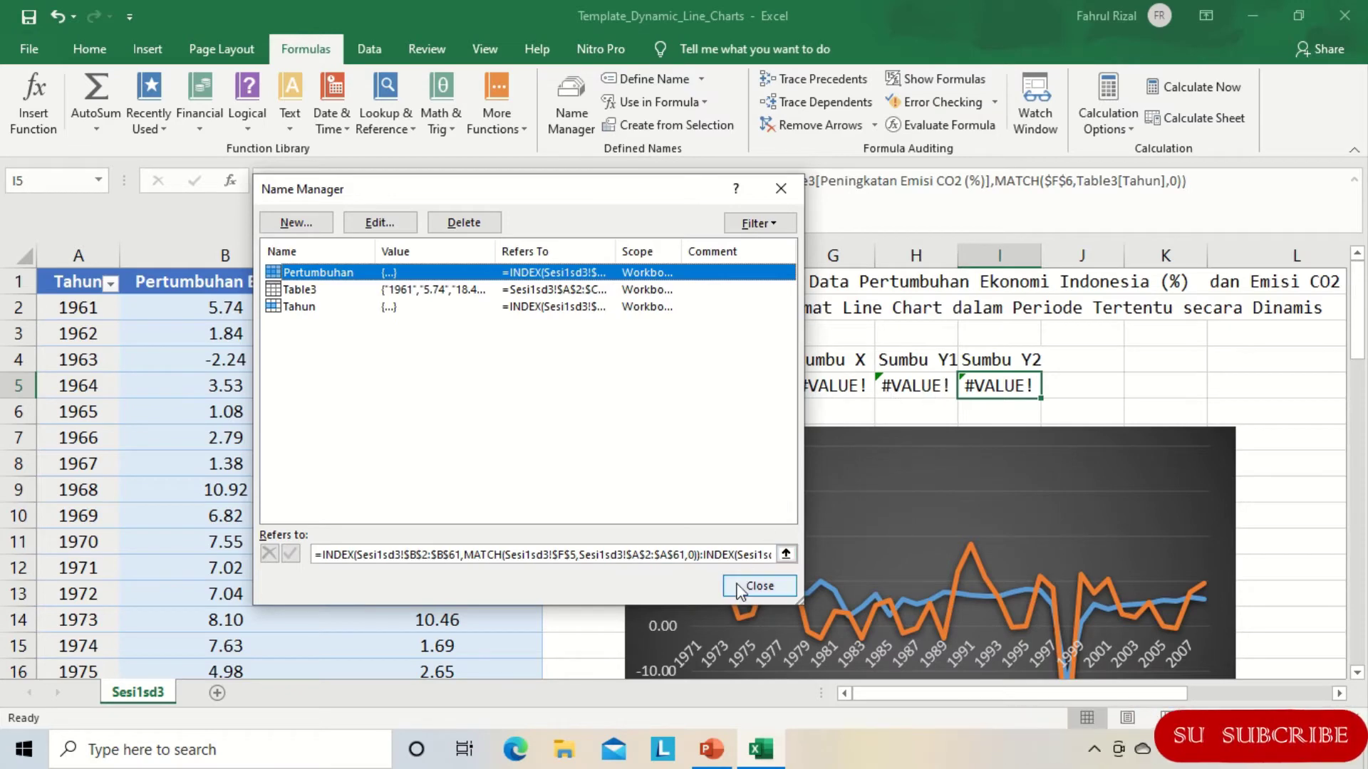
pyautogui.click(759, 585)
# Step: Replace the reference of the defined name Tahun with the Sumbu X INDEX/MATCH formula copied from G5
pyautogui.click(825, 389)
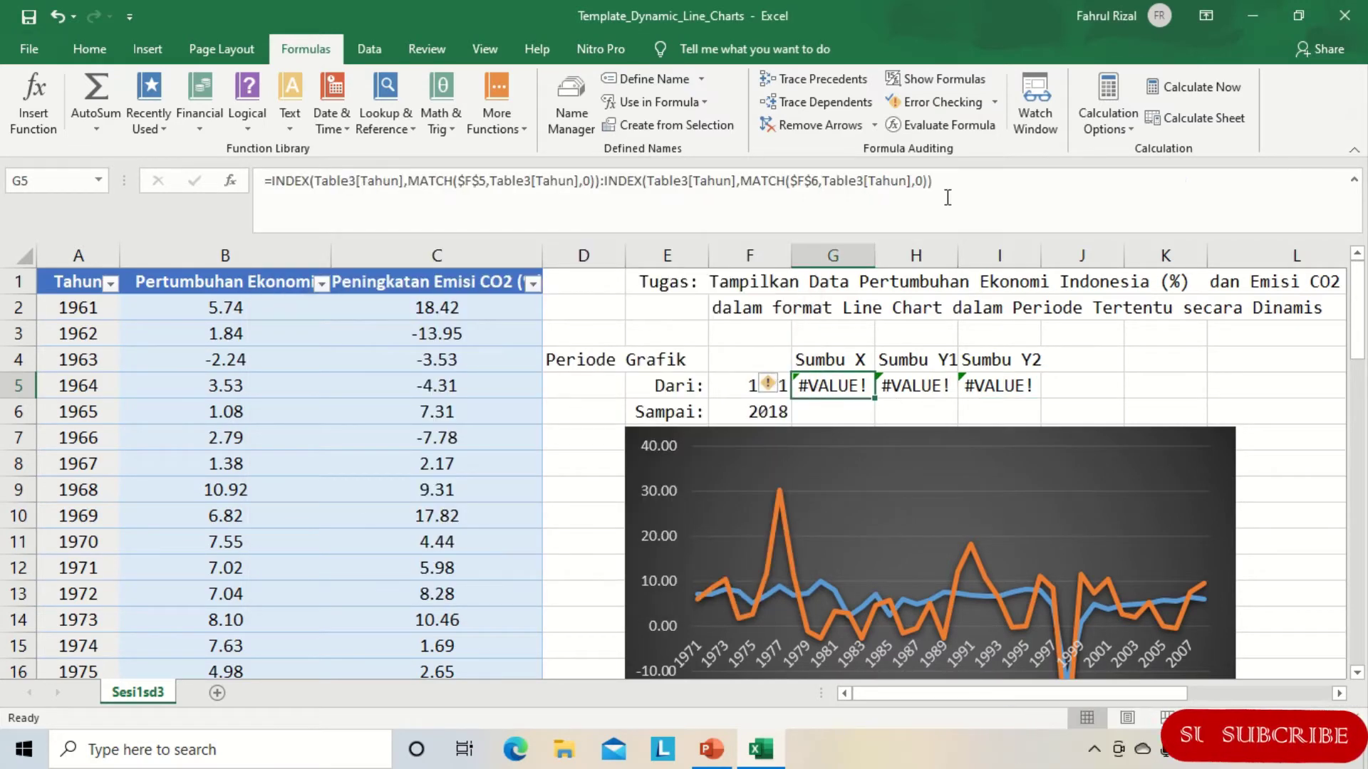
pyautogui.moveTo(939, 189); pyautogui.dragTo(248, 204)
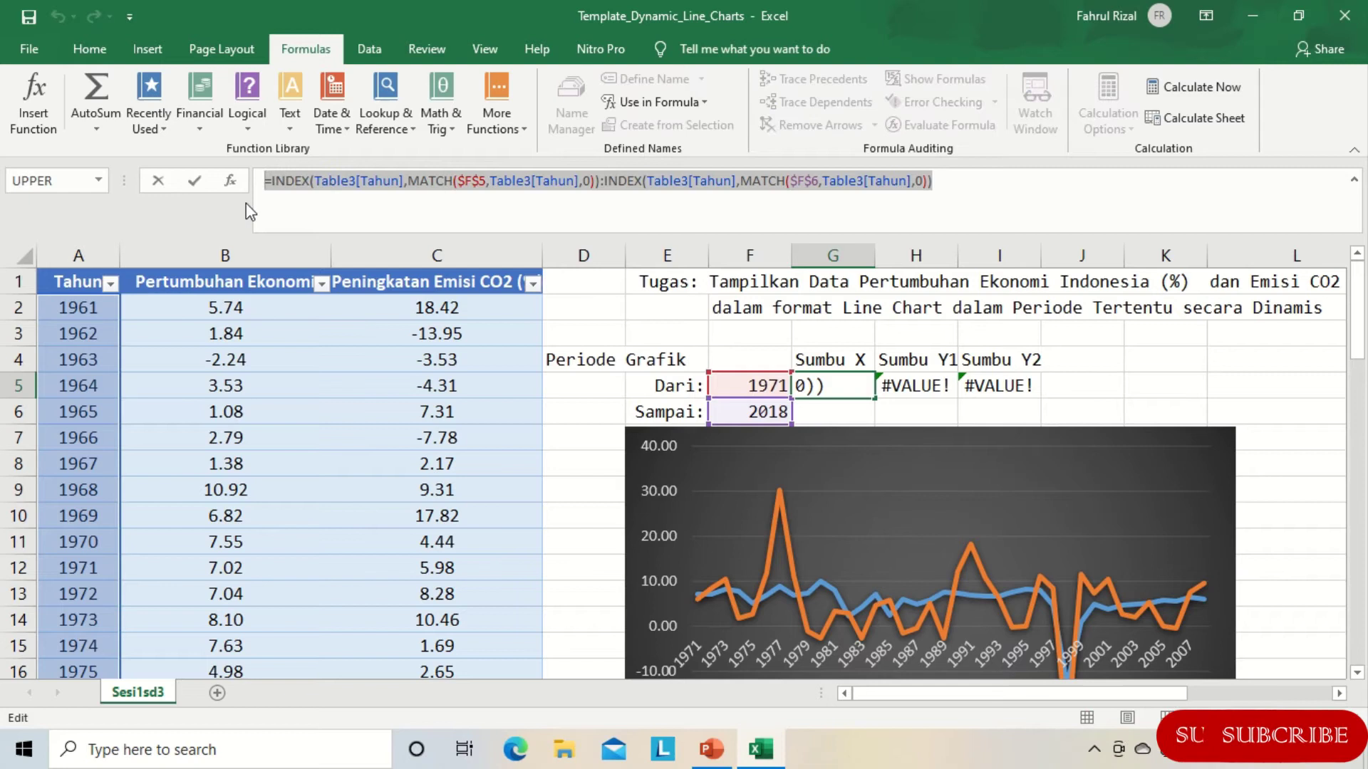
pyautogui.click(195, 183)
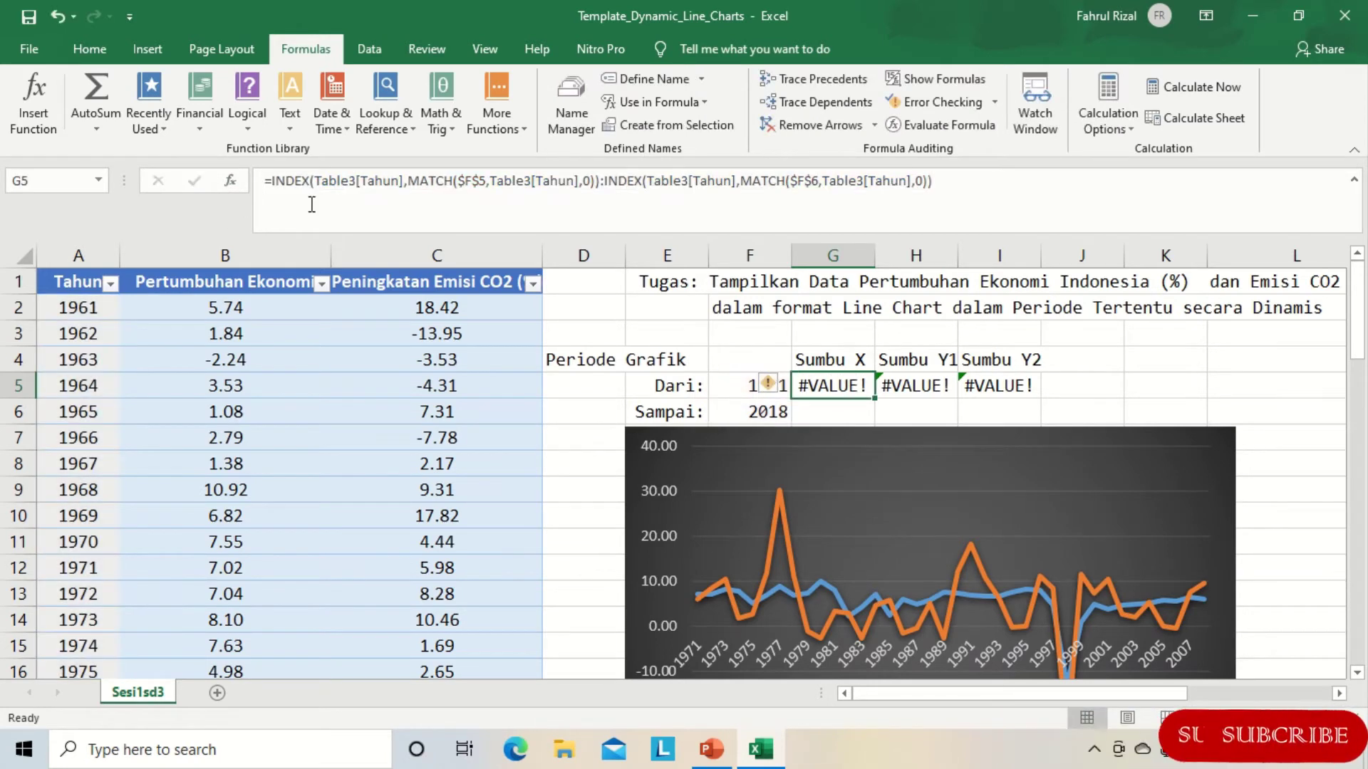
pyautogui.click(575, 104)
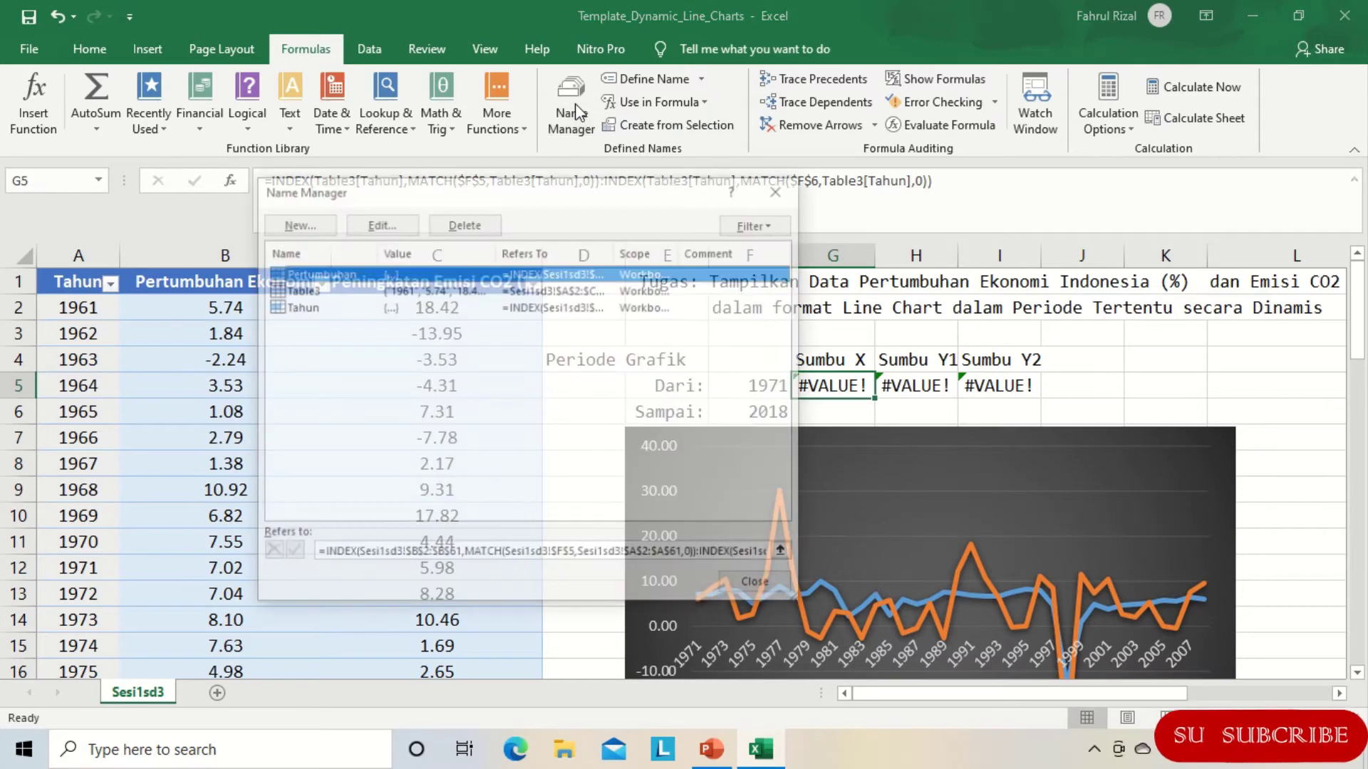
pyautogui.click(299, 307)
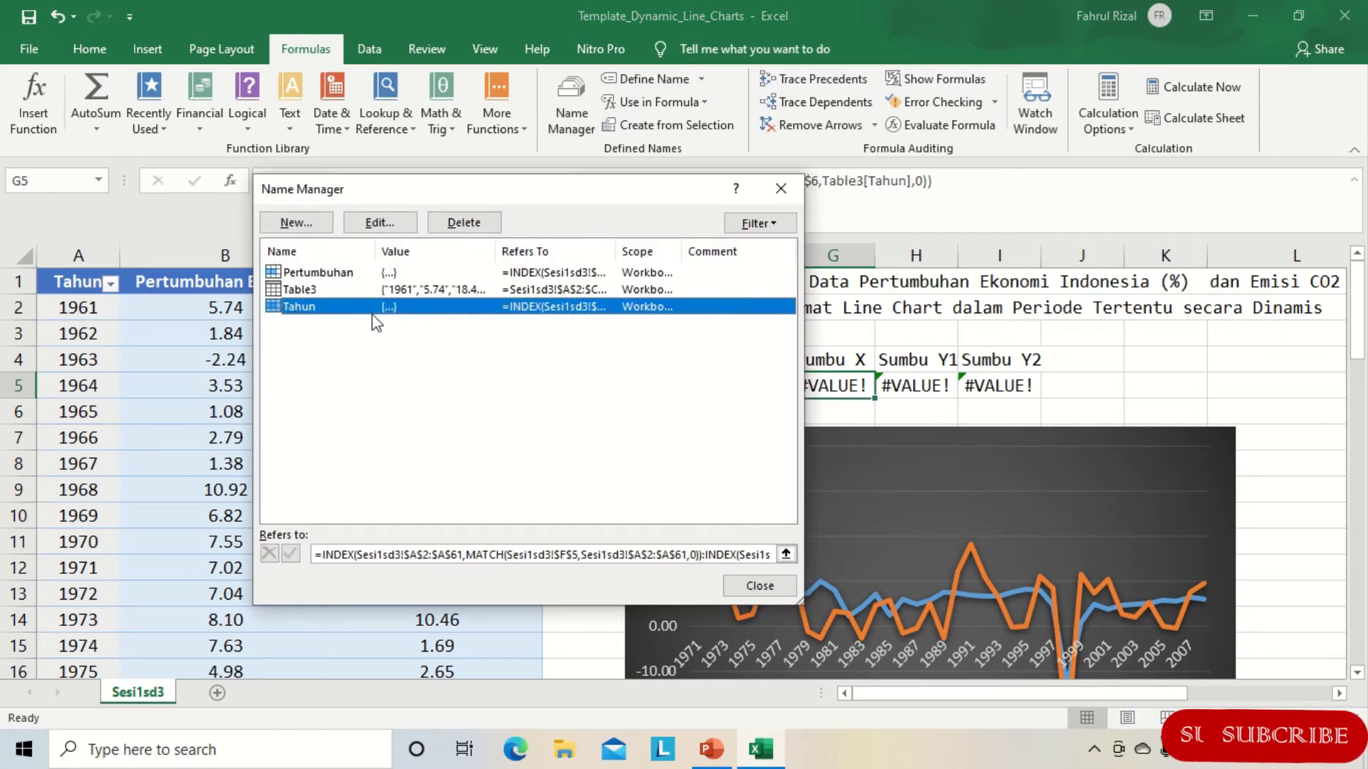
pyautogui.click(380, 223)
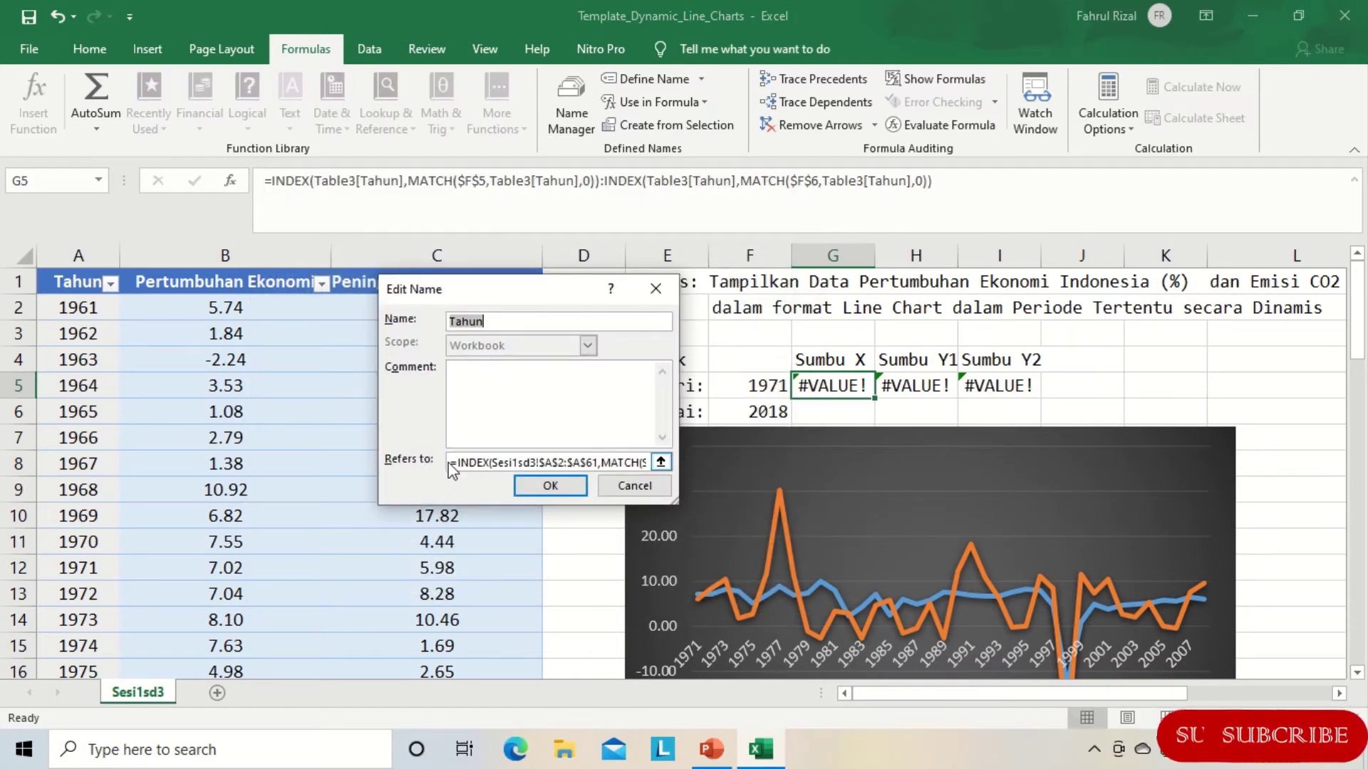
pyautogui.click(456, 463)
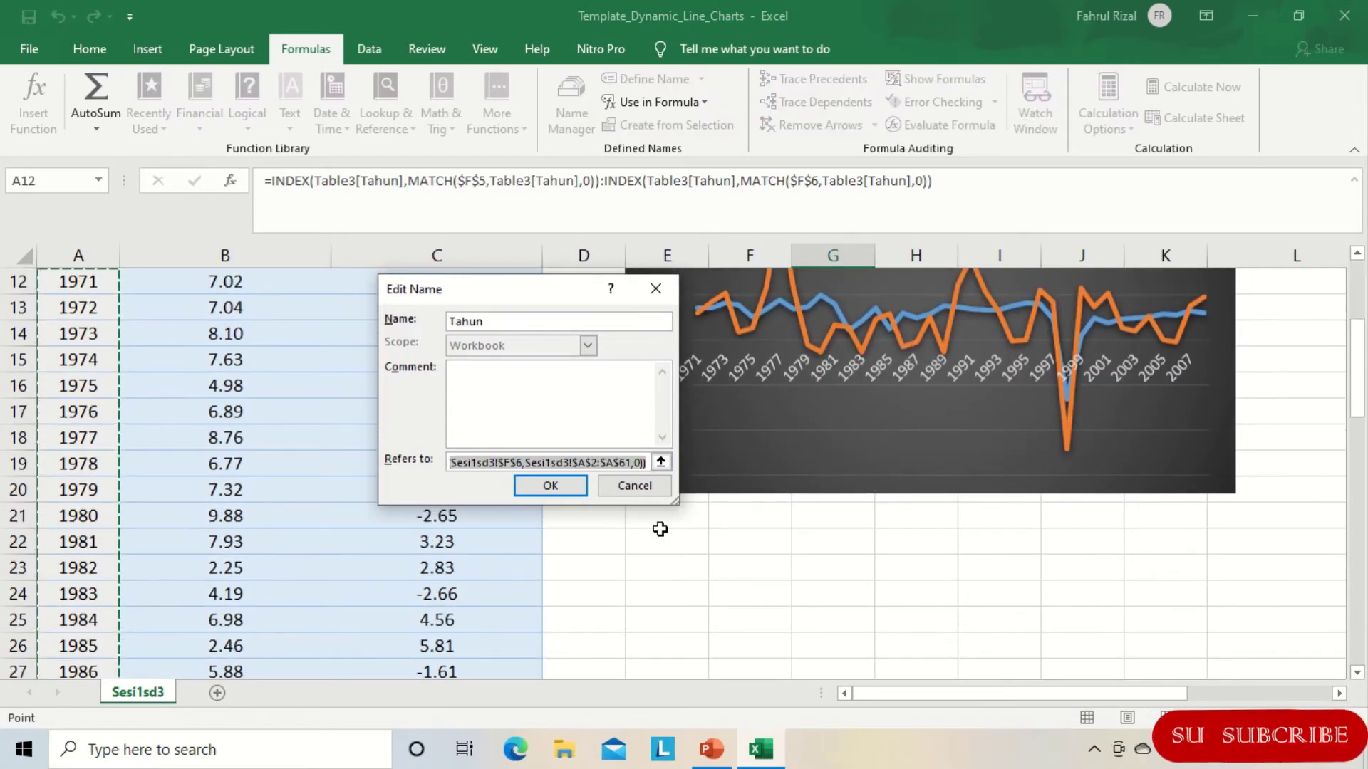
pyautogui.press('Delete')
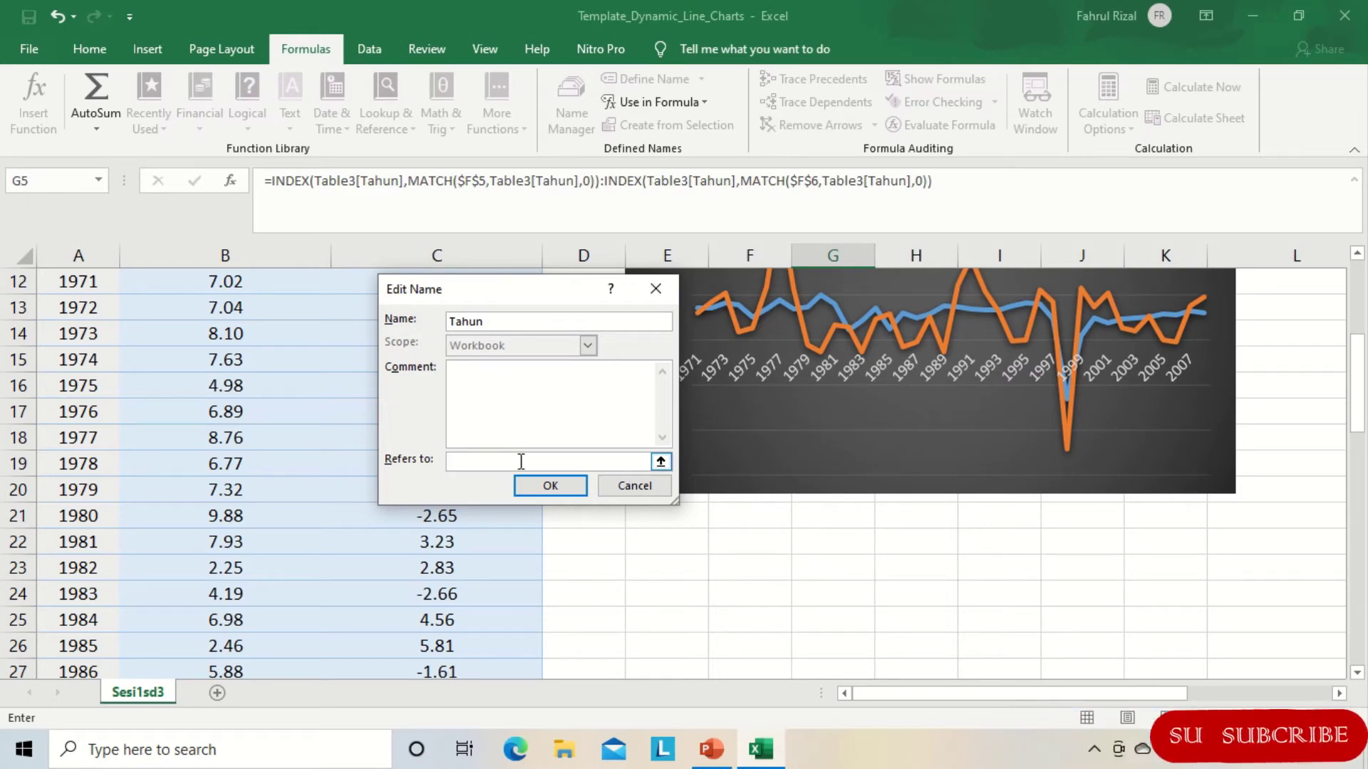
pyautogui.hotkey('ctrl', 'v')
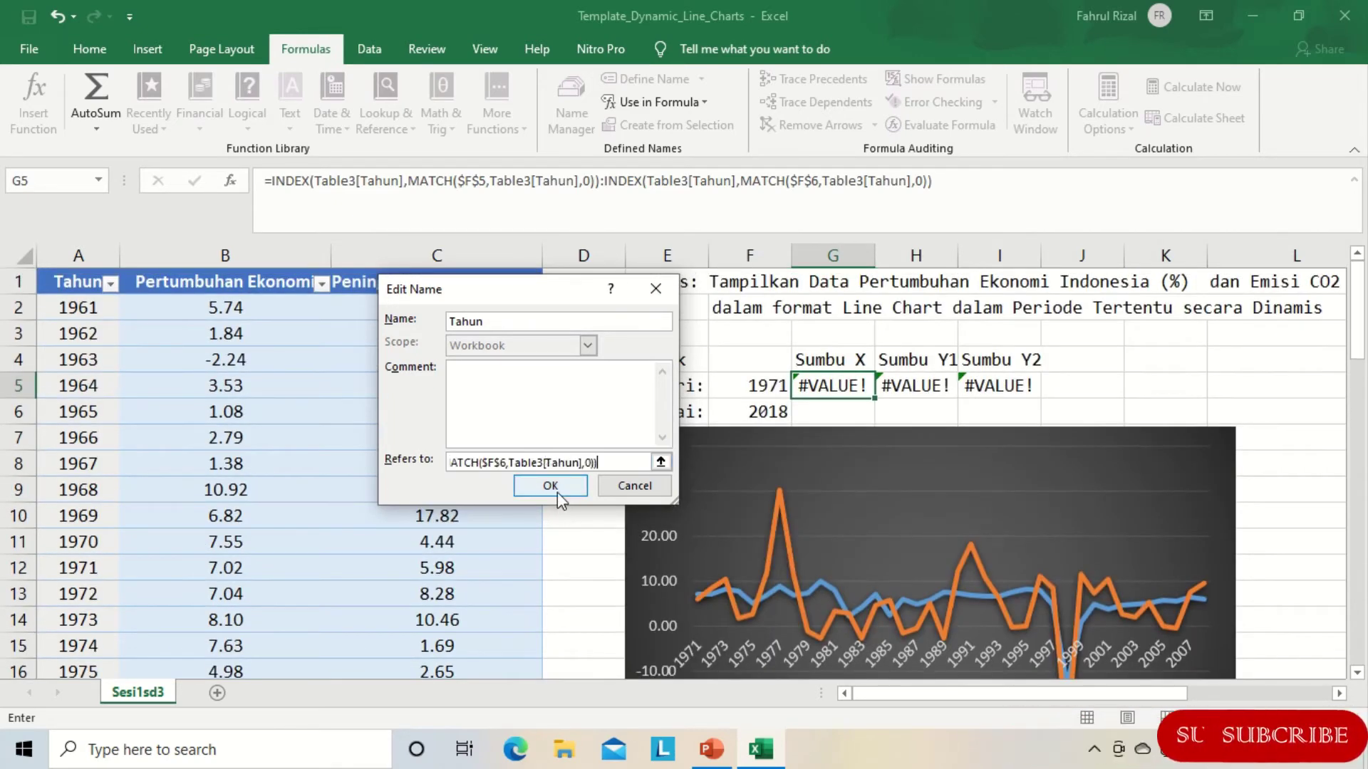
pyautogui.click(550, 486)
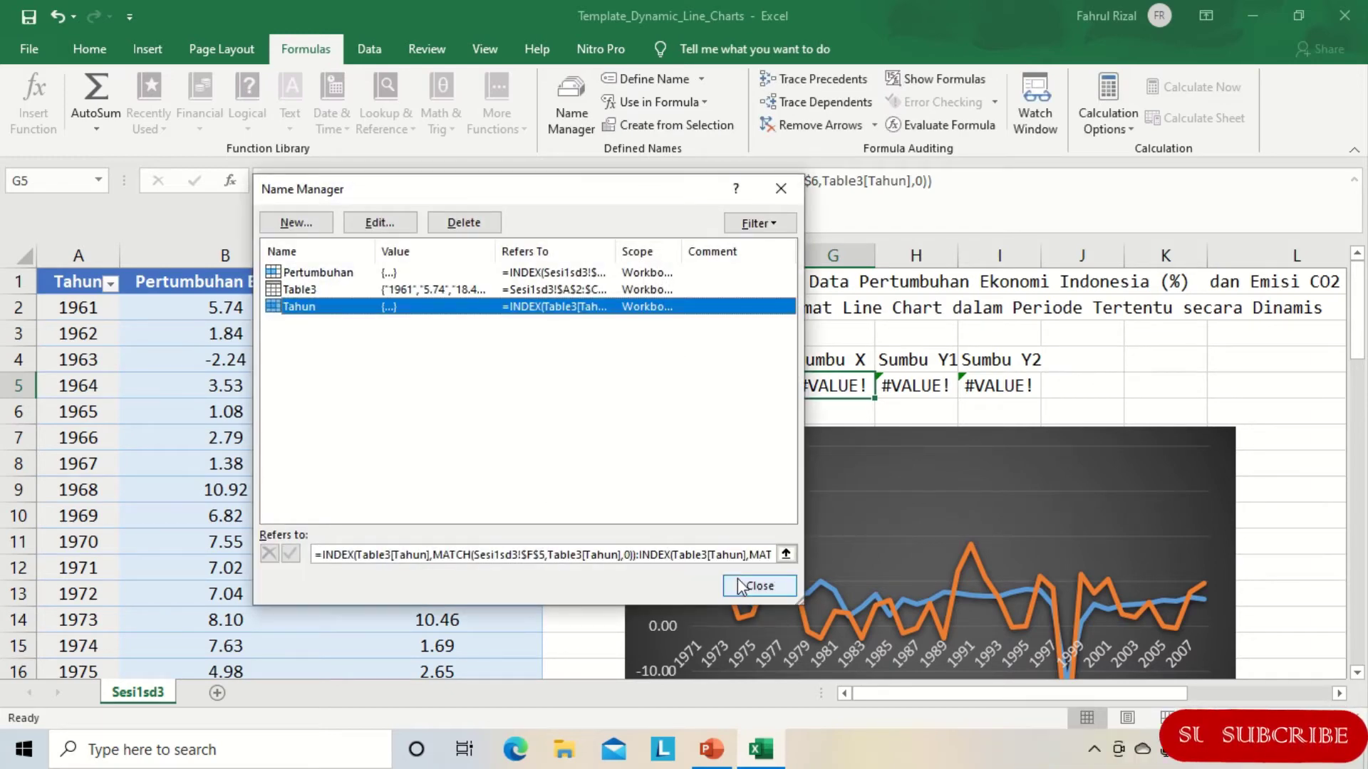
pyautogui.click(760, 585)
# Step: Replace the reference of the defined name Pertumbuhan with the Sumbu Y1 INDEX/MATCH formula copied from H5
pyautogui.click(931, 379)
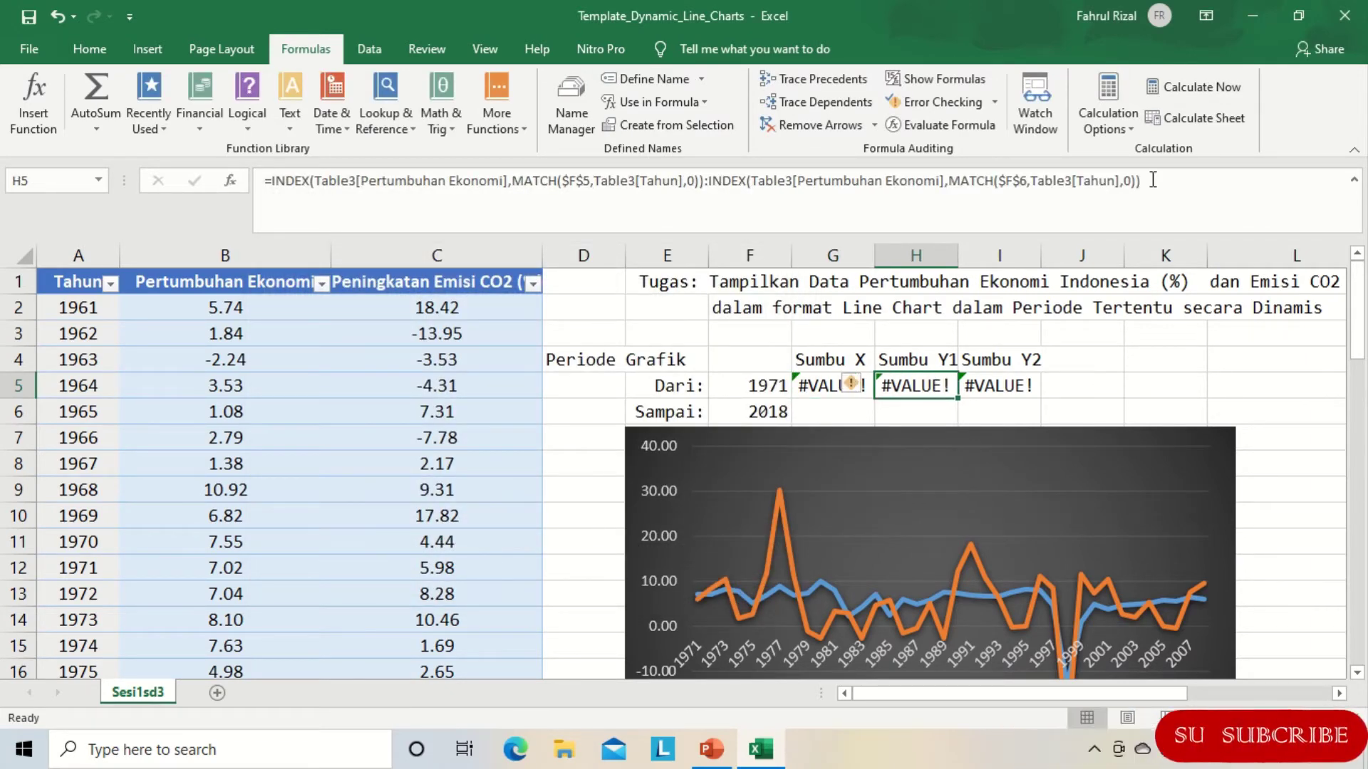
pyautogui.moveTo(1151, 180); pyautogui.dragTo(722, 181)
pyautogui.moveTo(472, 162); pyautogui.dragTo(253, 182)
pyautogui.hotkey('ctrl', 'c')
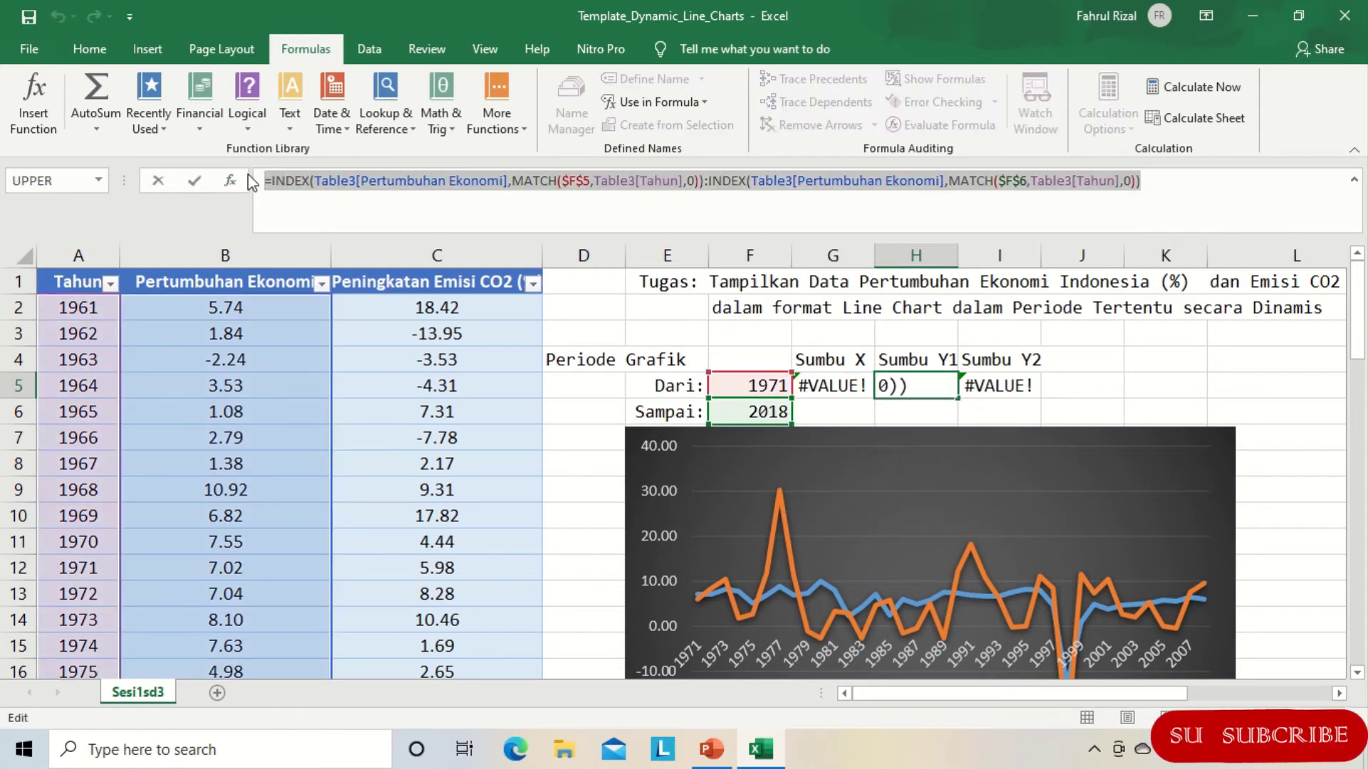
pyautogui.click(194, 181)
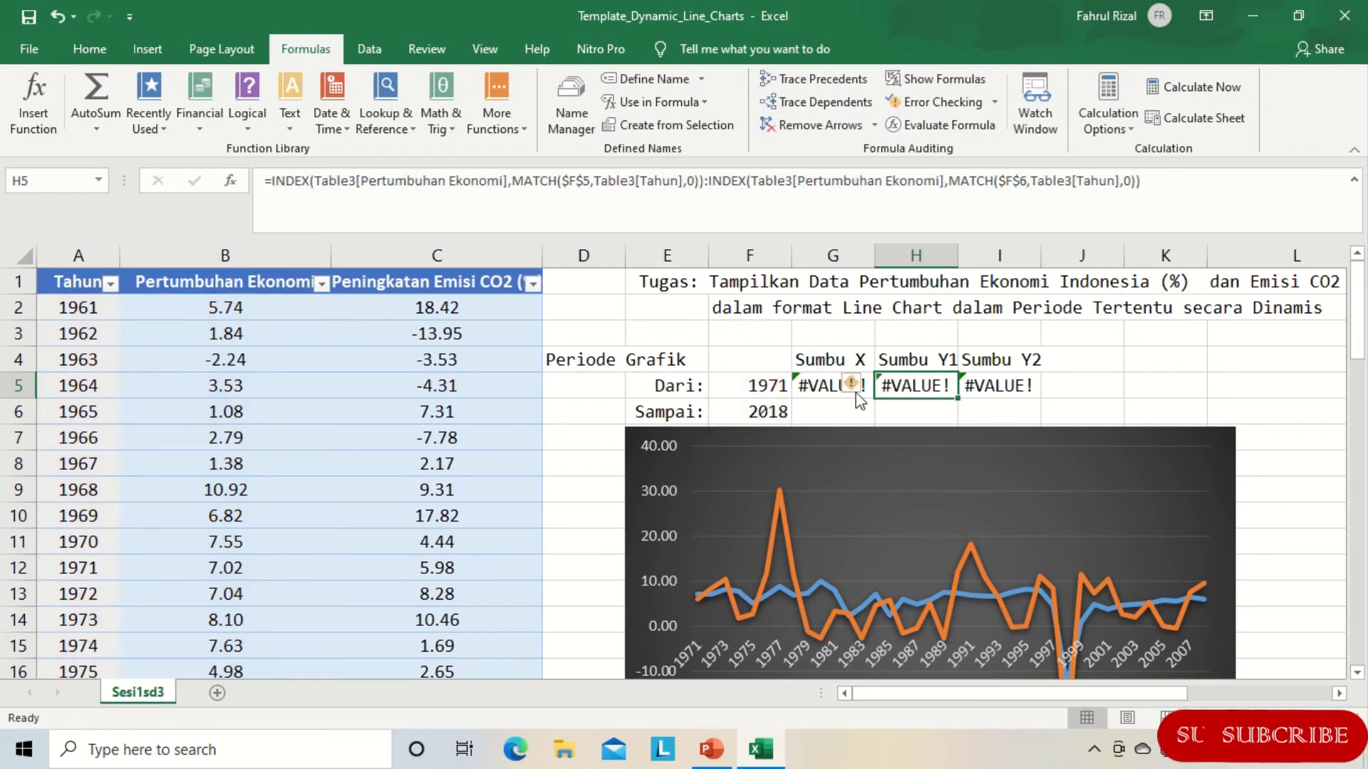
pyautogui.click(575, 111)
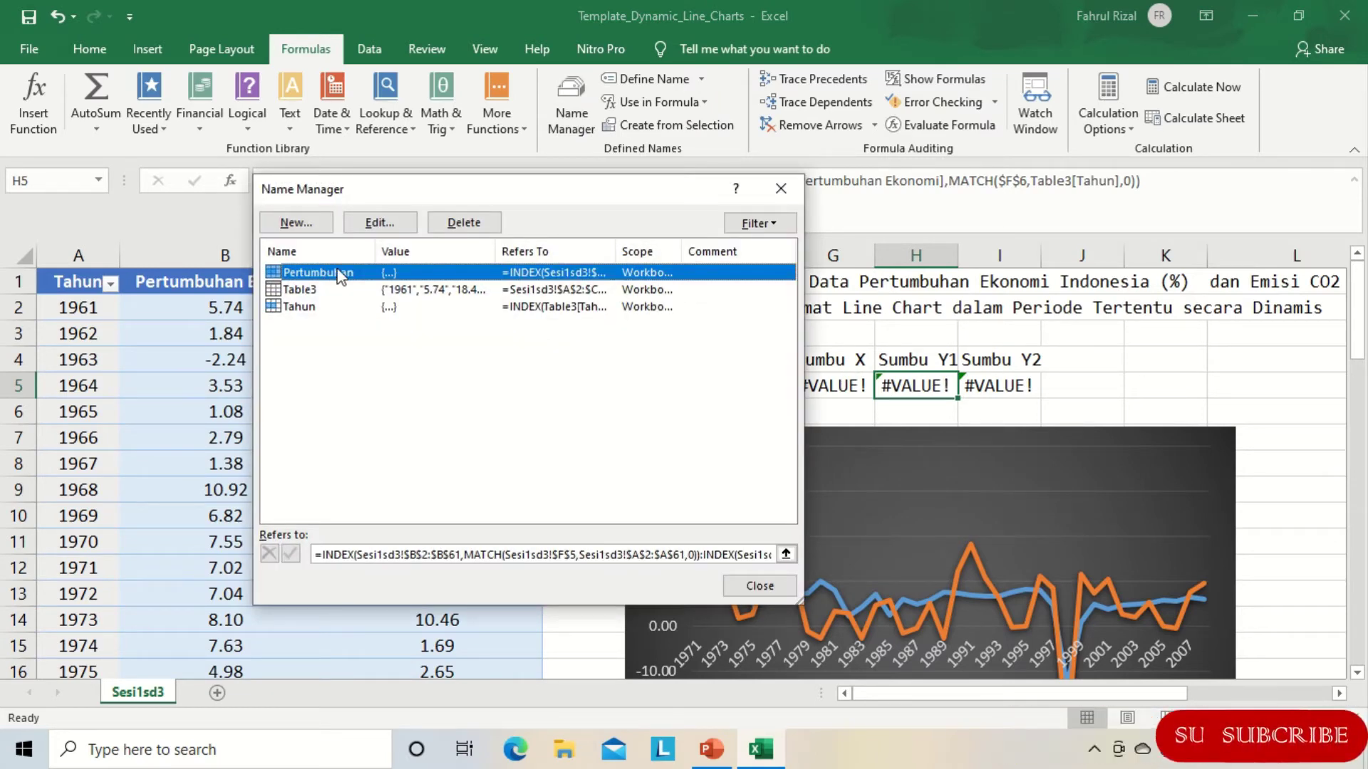
pyautogui.click(369, 224)
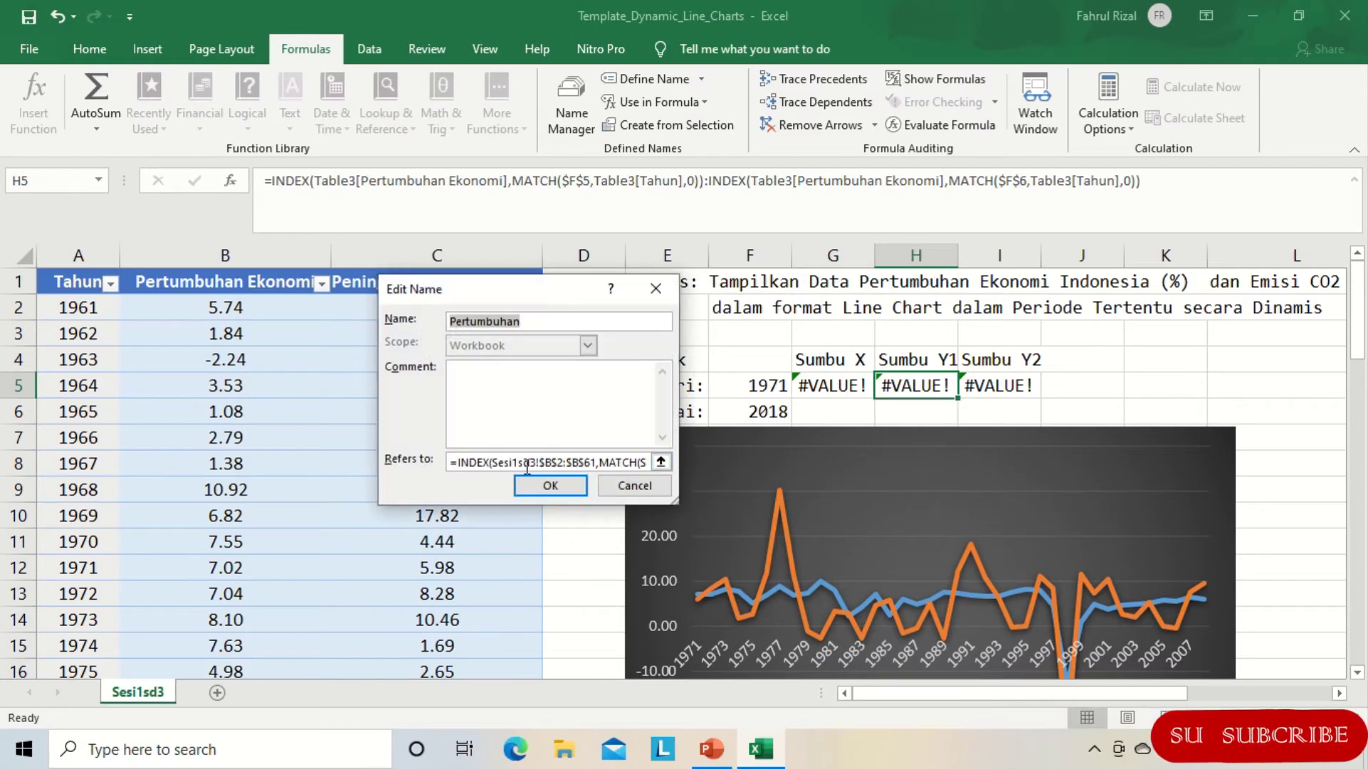
pyautogui.click(450, 463)
pyautogui.hotkey('ctrl', 'a')
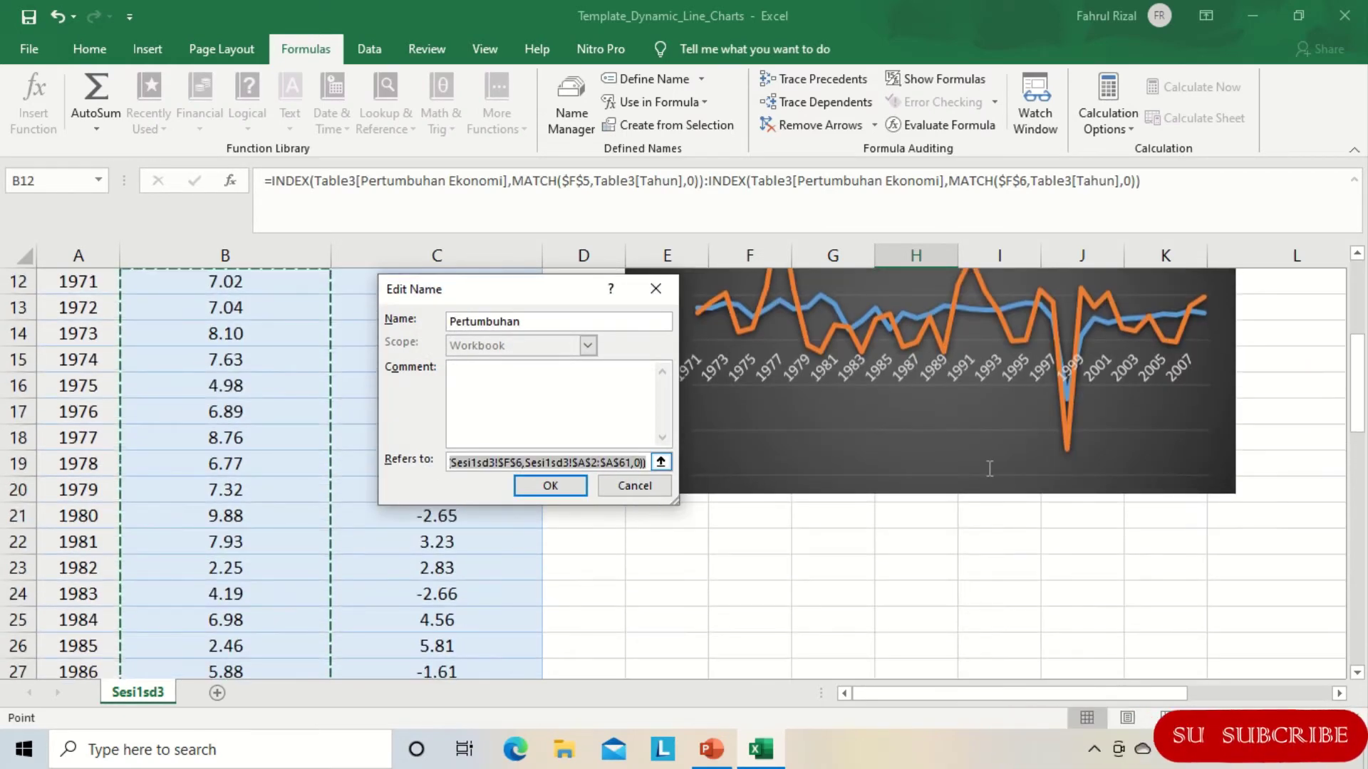
pyautogui.press('Delete')
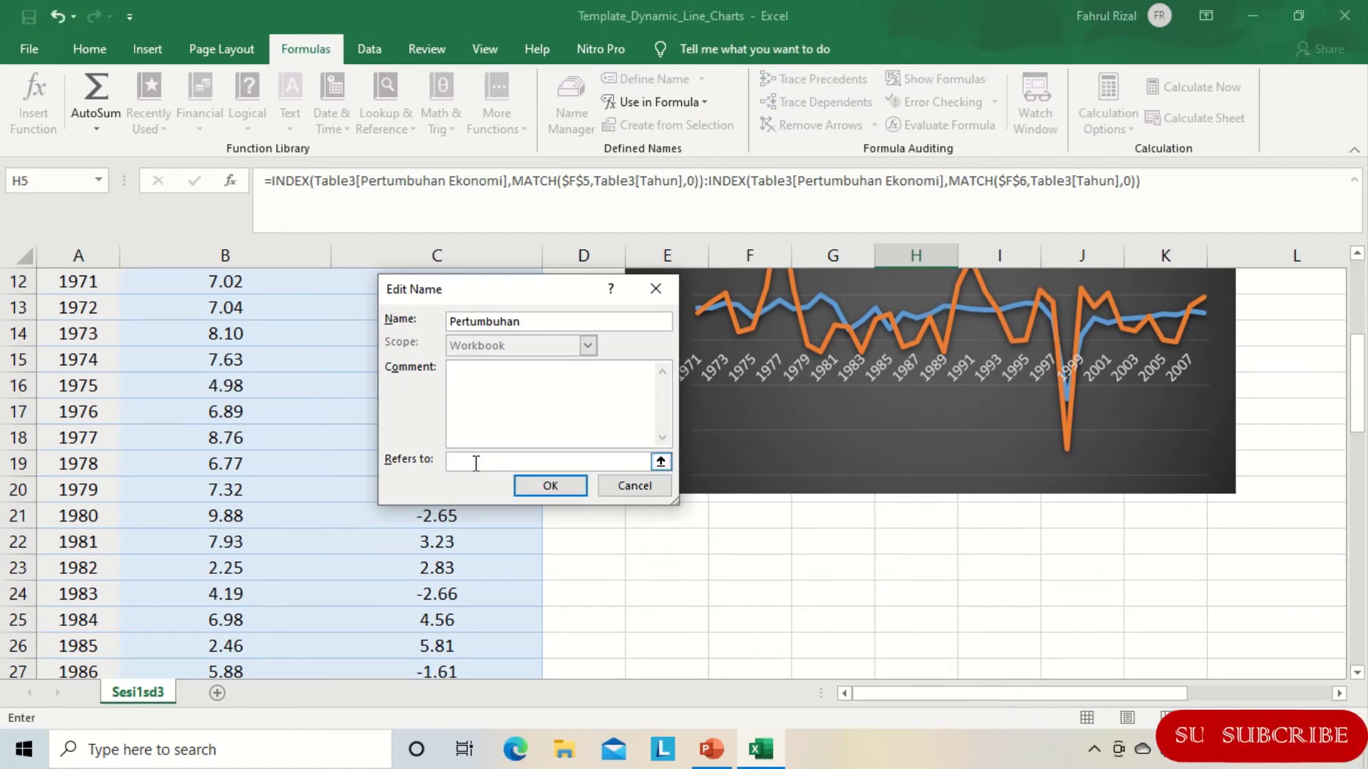
pyautogui.hotkey('ctrl', 'v')
pyautogui.click(552, 486)
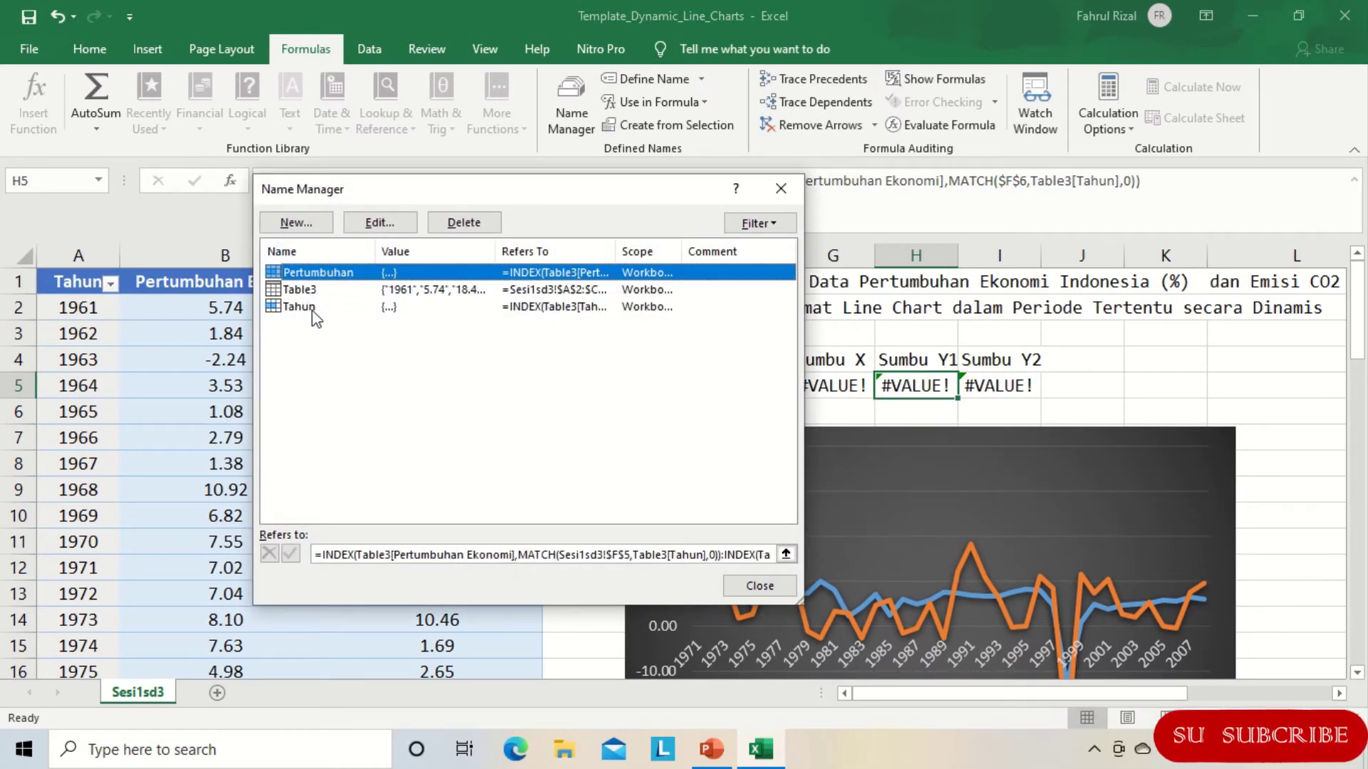
# Step: Create a workbook-scoped defined name Emisi that refers to =Sesi1sd3!$H$5
pyautogui.click(297, 223)
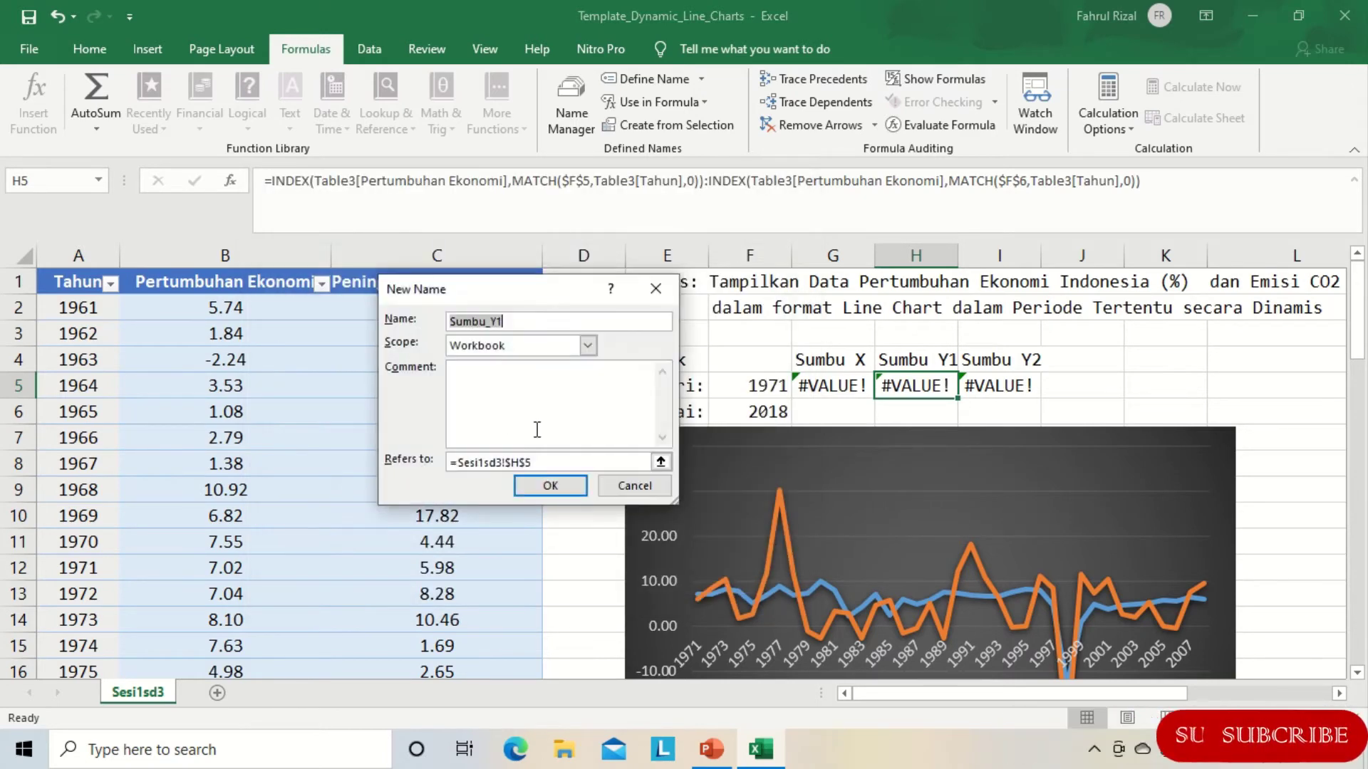
pyautogui.write('Emisi')
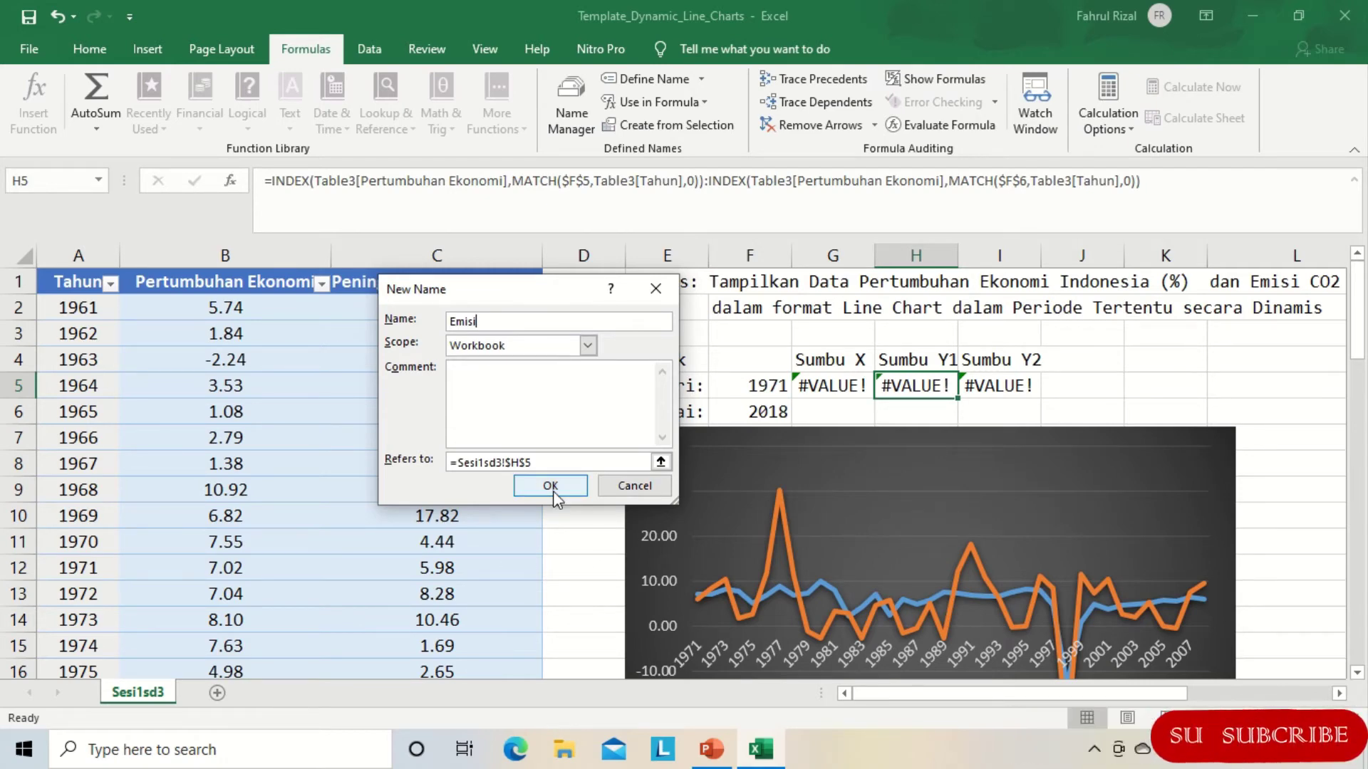
pyautogui.click(551, 487)
pyautogui.hotkey('ctrl', 'F3')
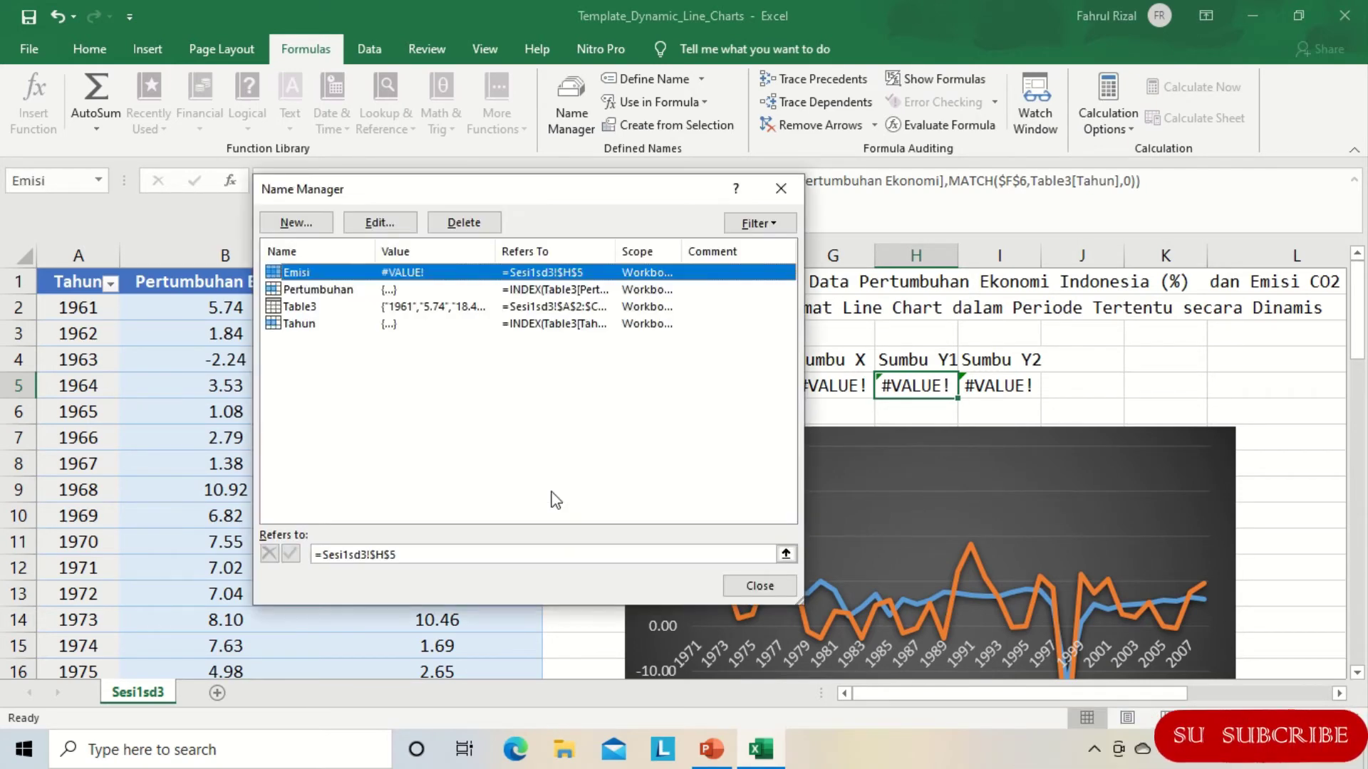
pyautogui.click(753, 591)
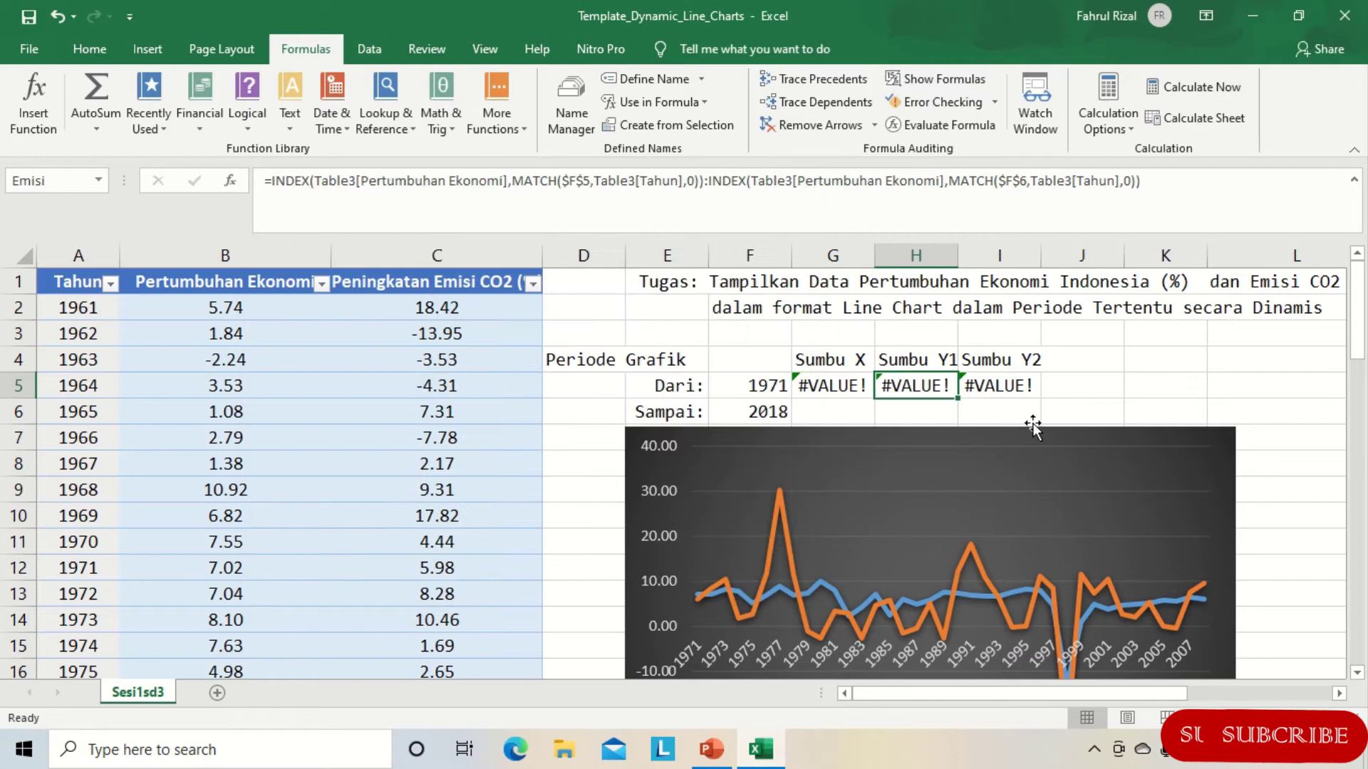
# Step: Replace the reference of the defined name Emisi with the Sumbu Y2 INDEX/MATCH formula copied from I5
pyautogui.click(984, 389)
pyautogui.moveTo(1222, 187); pyautogui.dragTo(249, 178)
pyautogui.hotkey('ctrl', 'c')
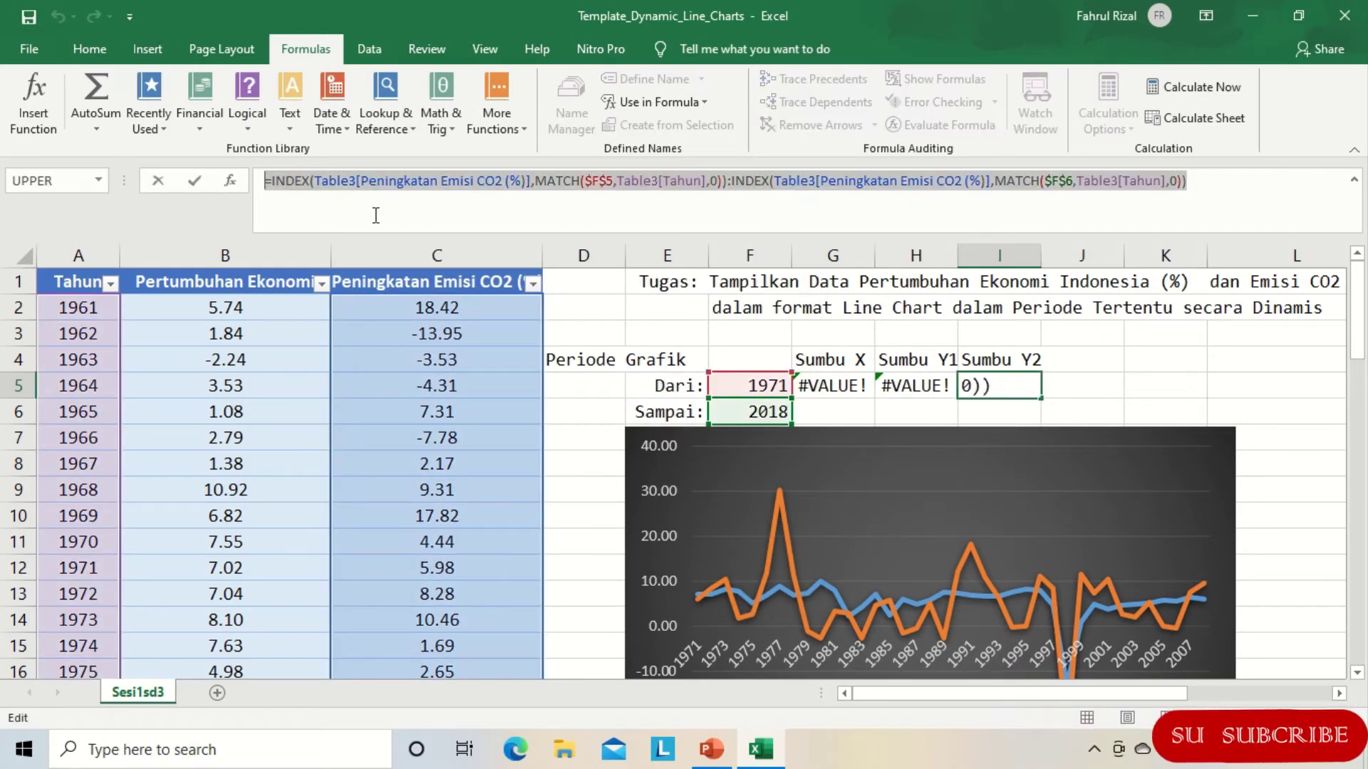
pyautogui.click(195, 181)
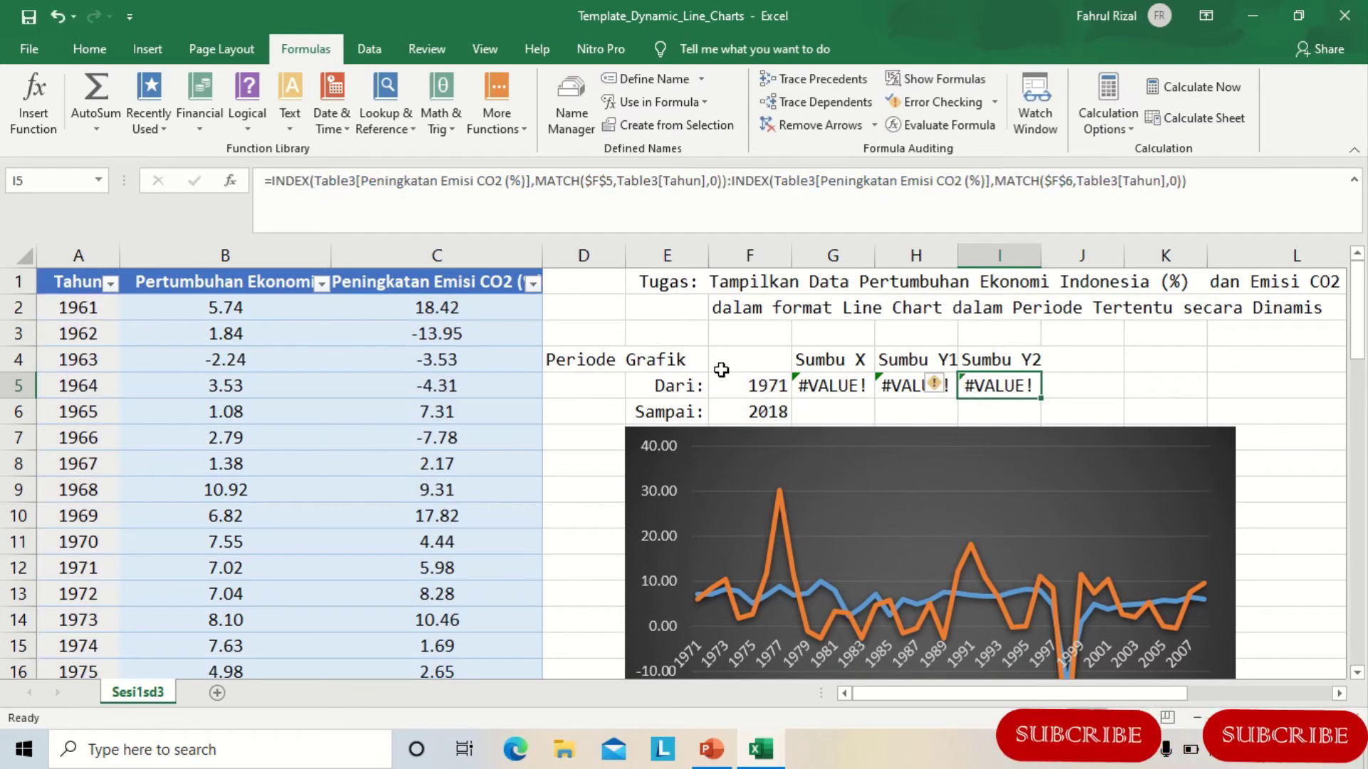
pyautogui.click(574, 110)
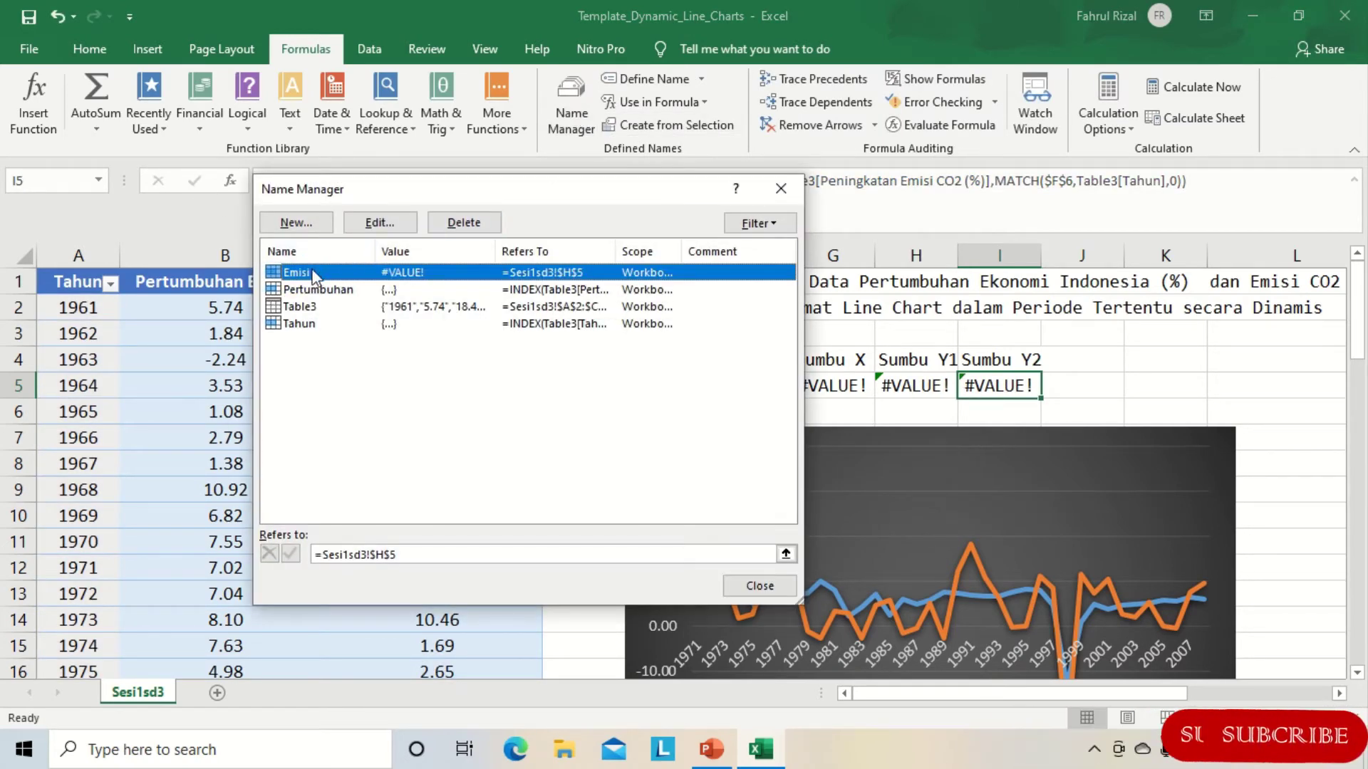
pyautogui.click(372, 226)
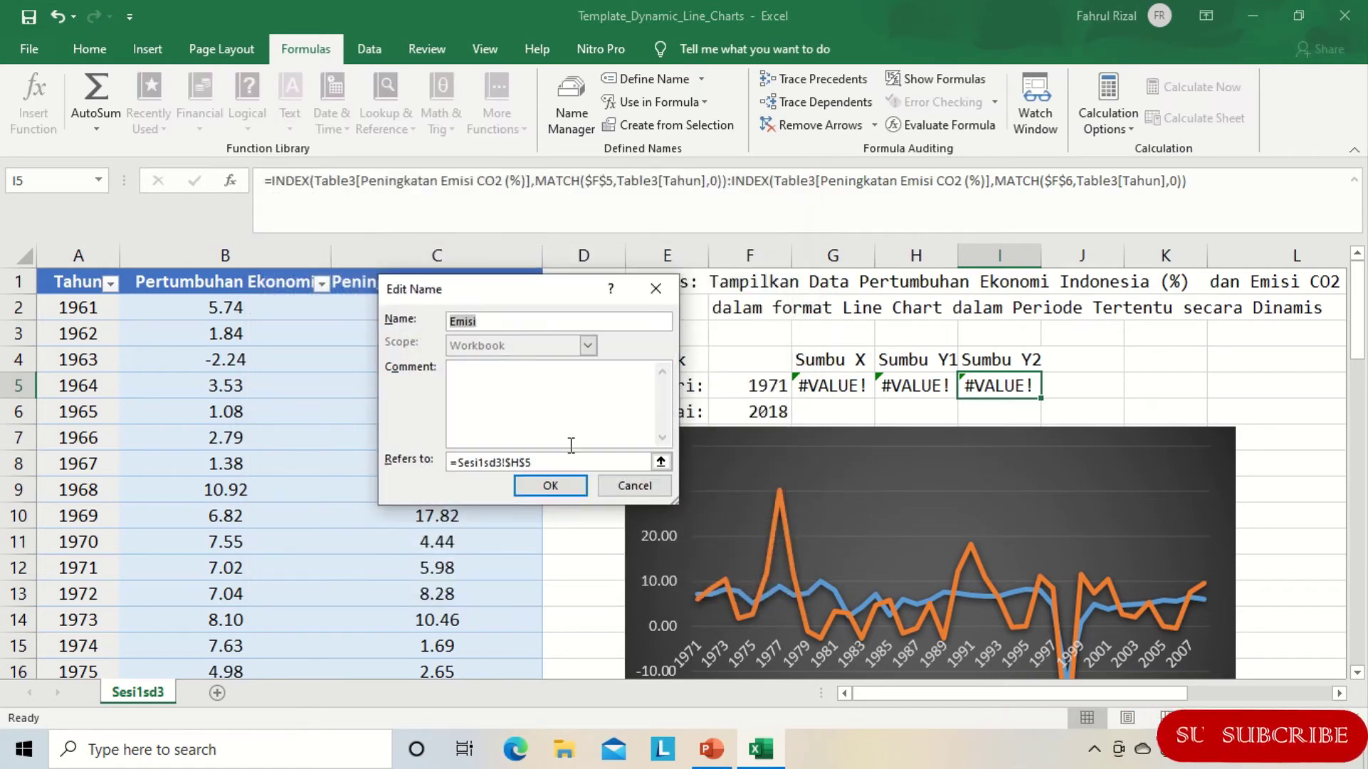
pyautogui.click(419, 463)
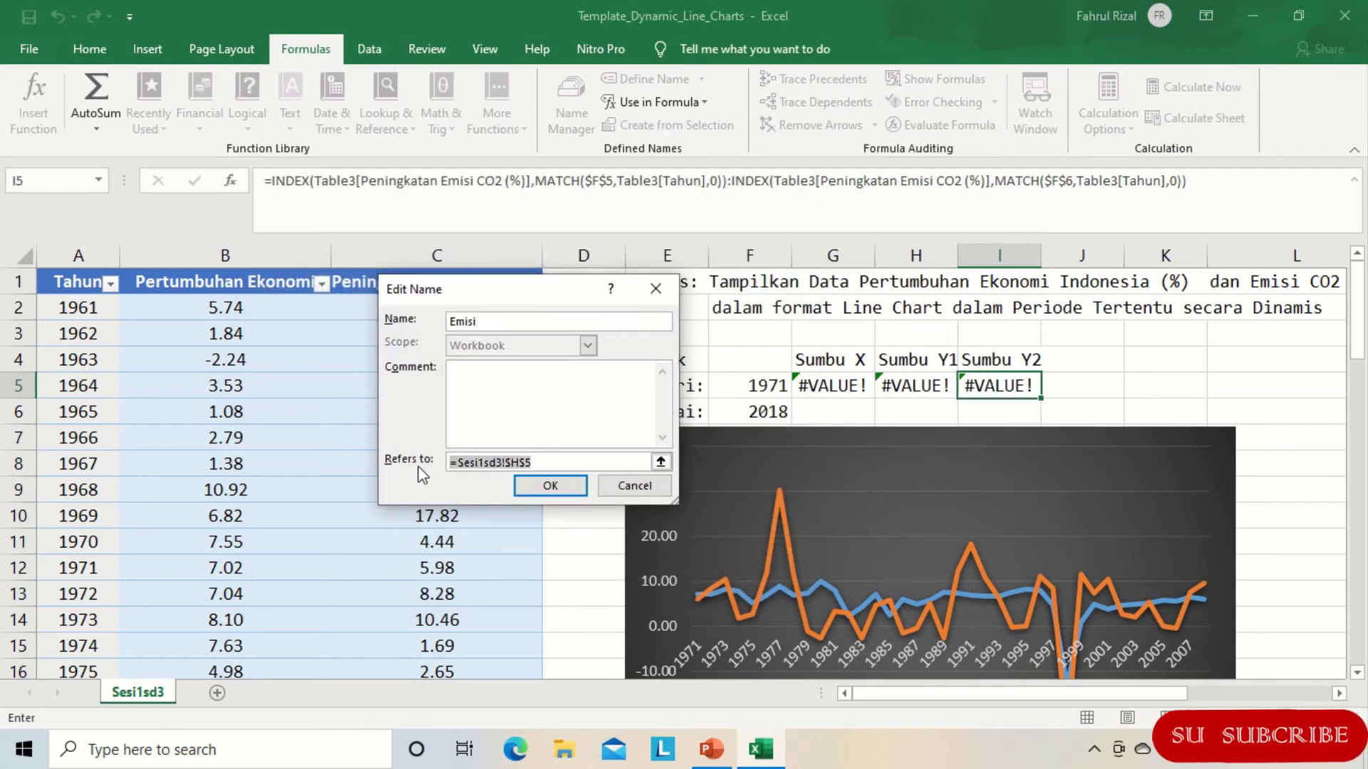
pyautogui.press('Delete')
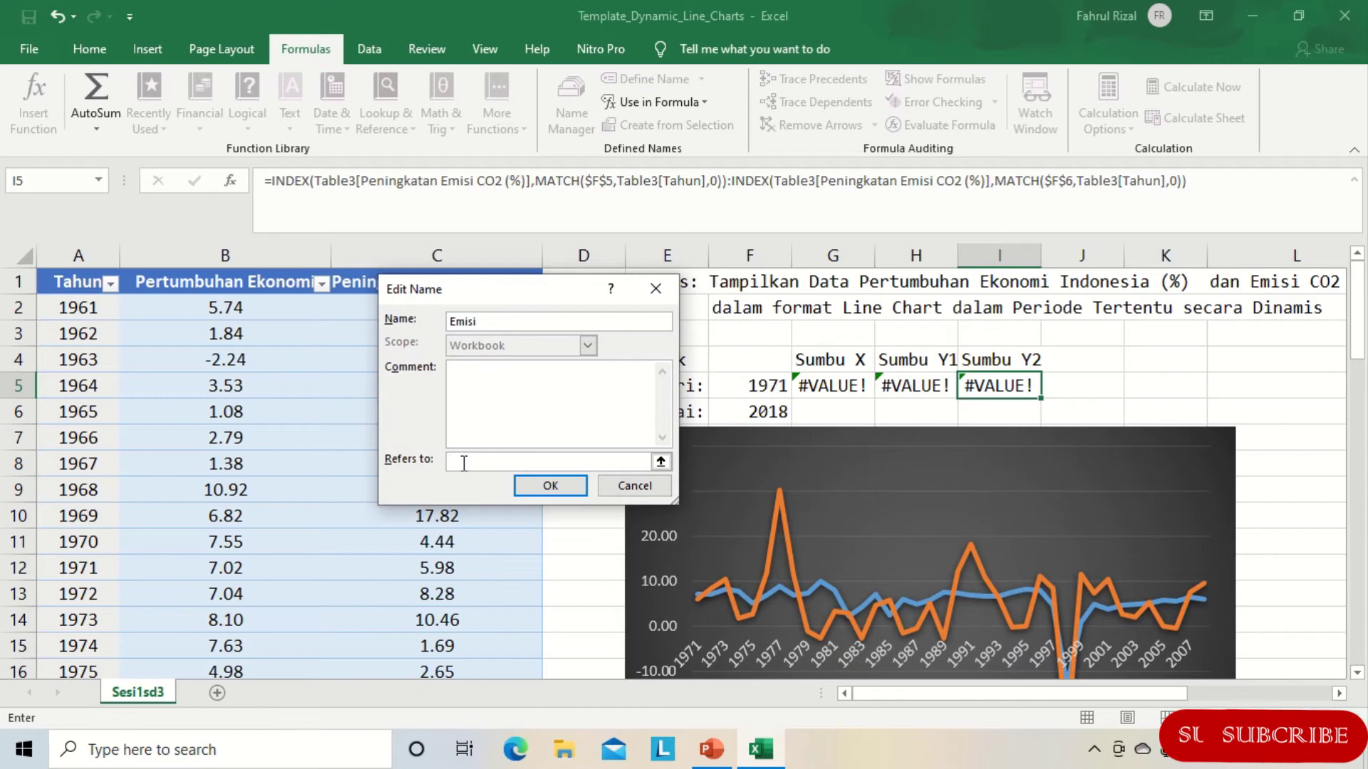
pyautogui.hotkey('ctrl', 'v')
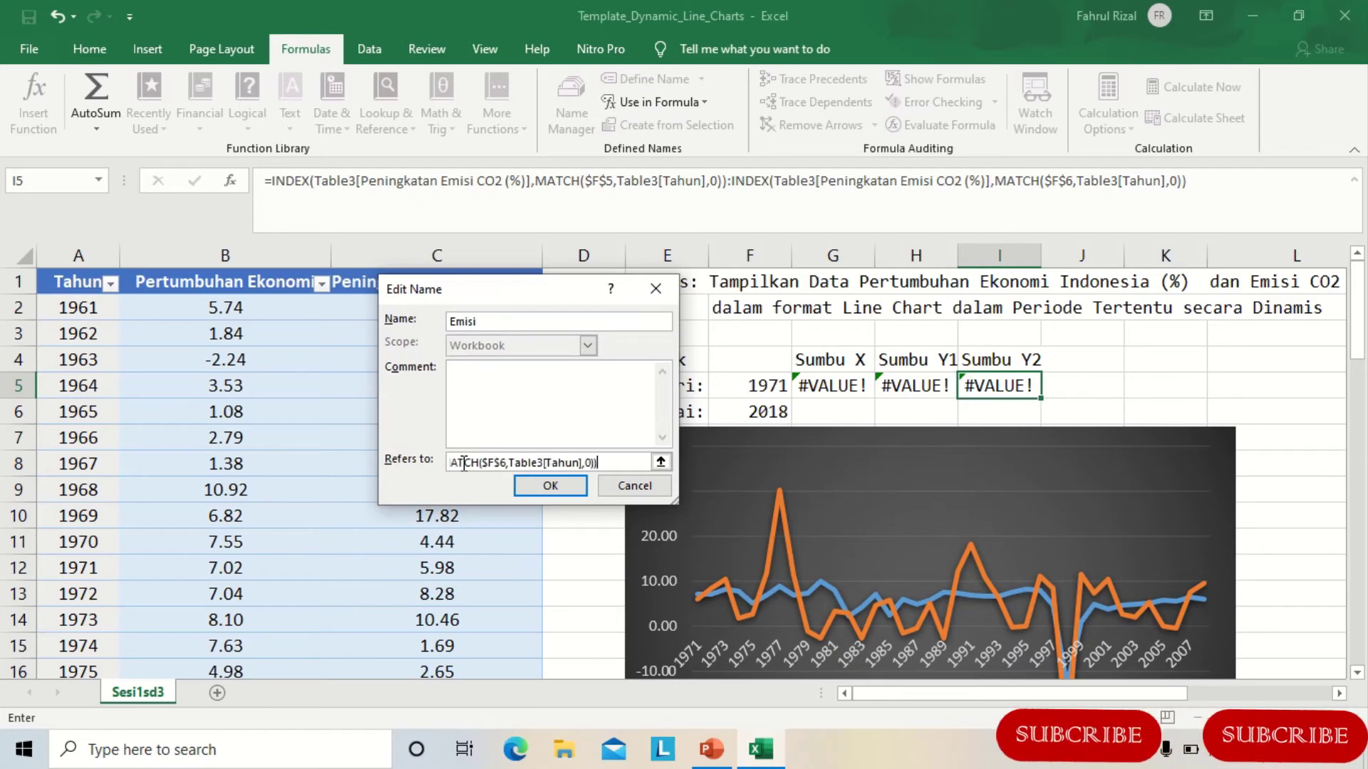
pyautogui.click(549, 485)
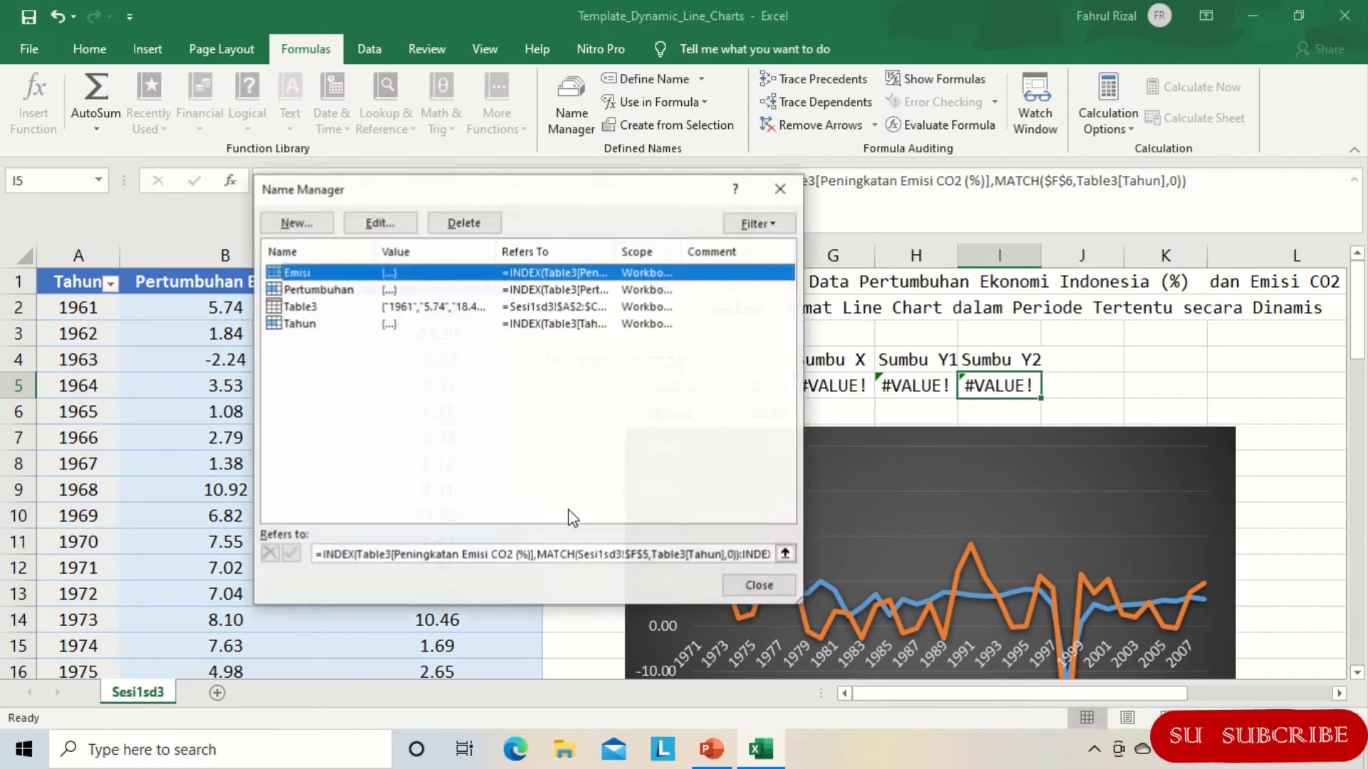
pyautogui.click(763, 591)
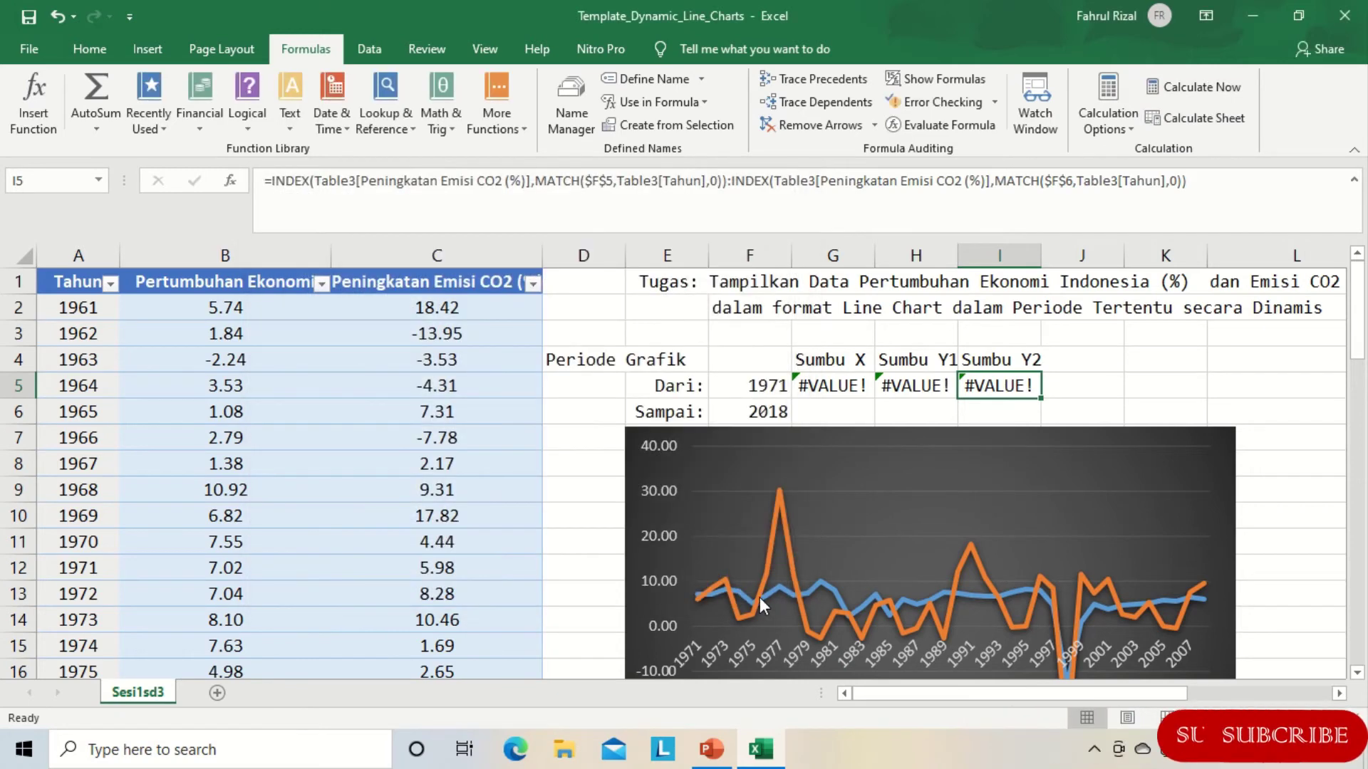
# Step: Set the chart's horizontal axis label range to =Sesi1sd3!Tahun in its data source
pyautogui.click(1167, 399)
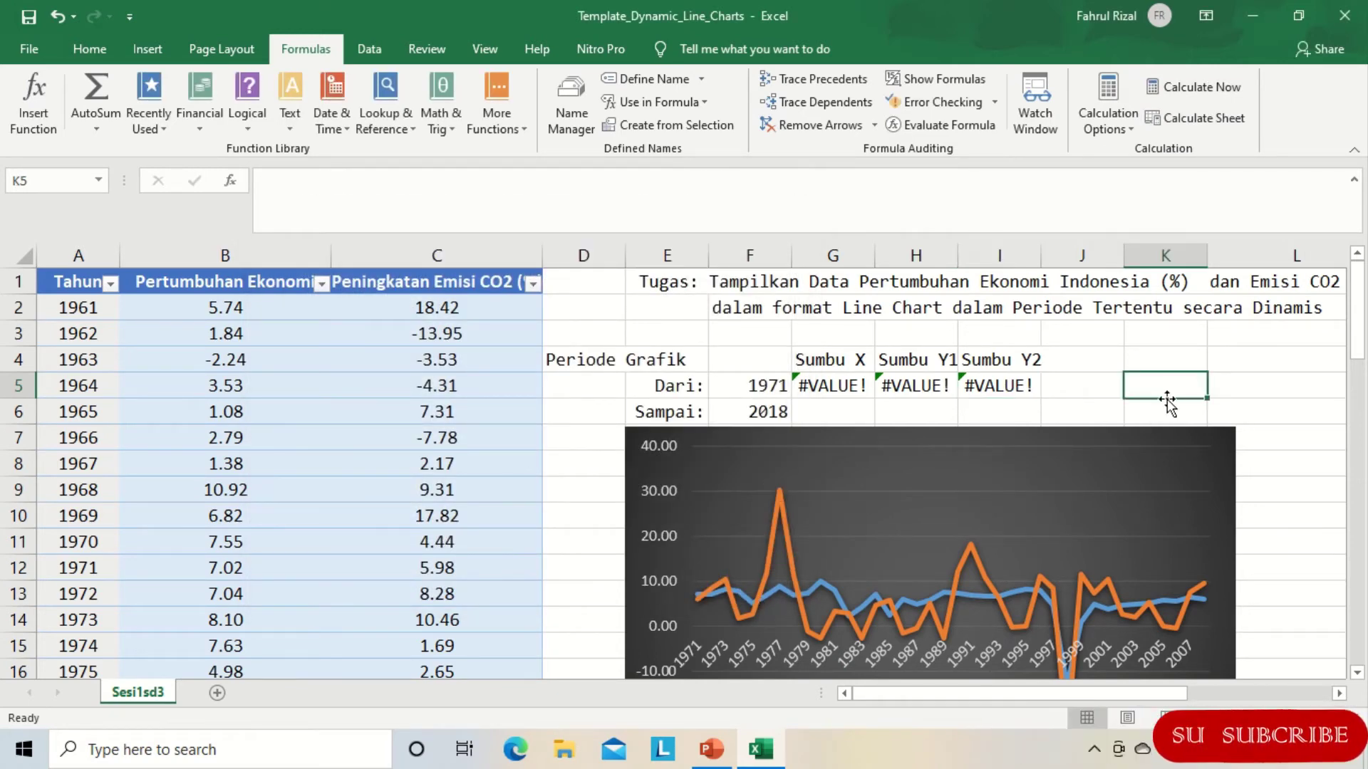
pyautogui.click(827, 584)
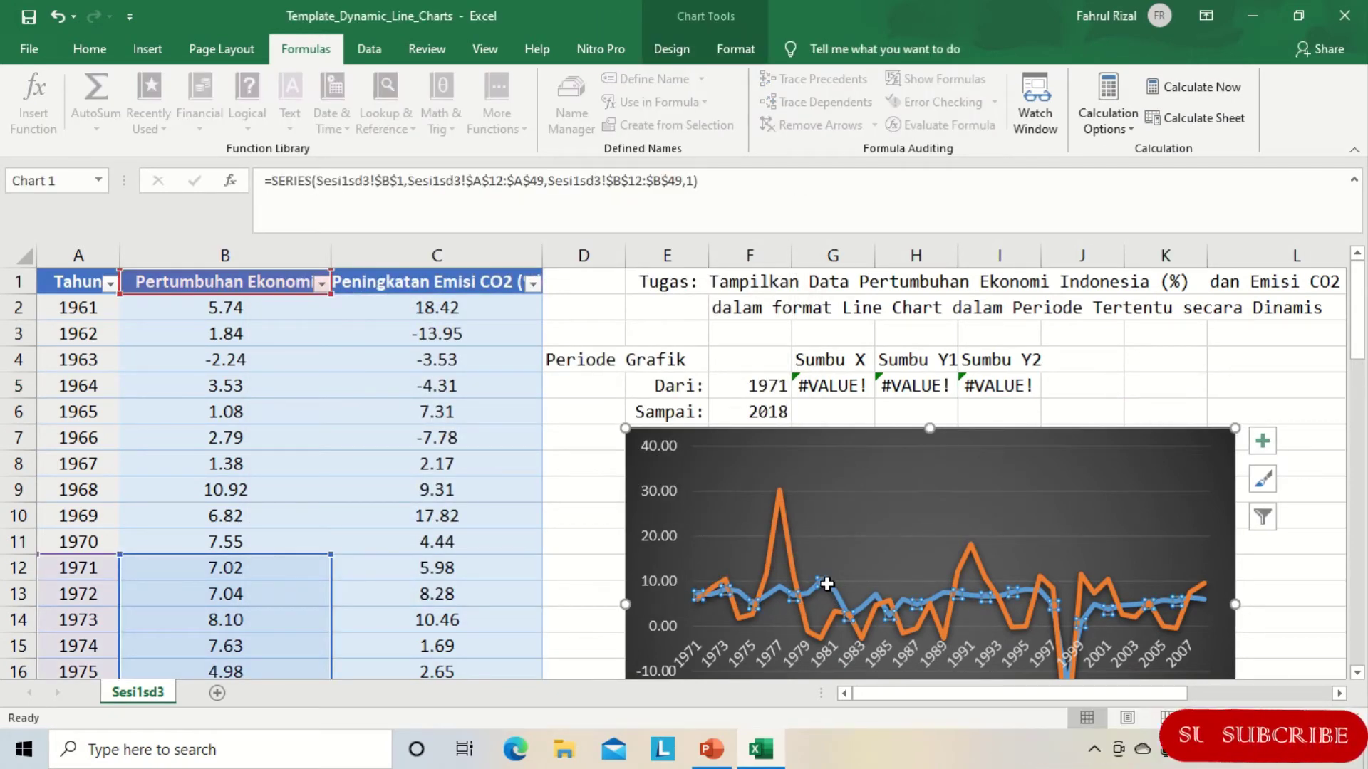
pyautogui.rightClick(824, 588)
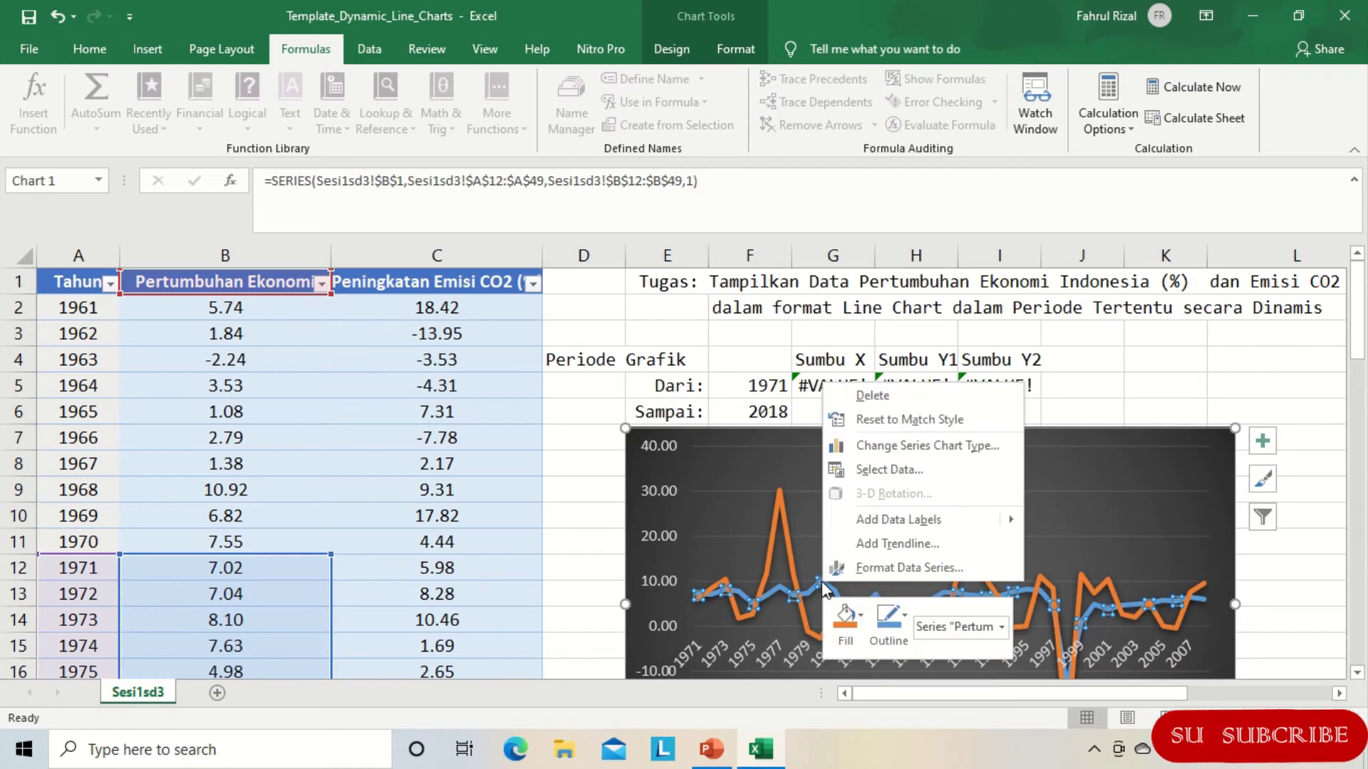
pyautogui.click(896, 472)
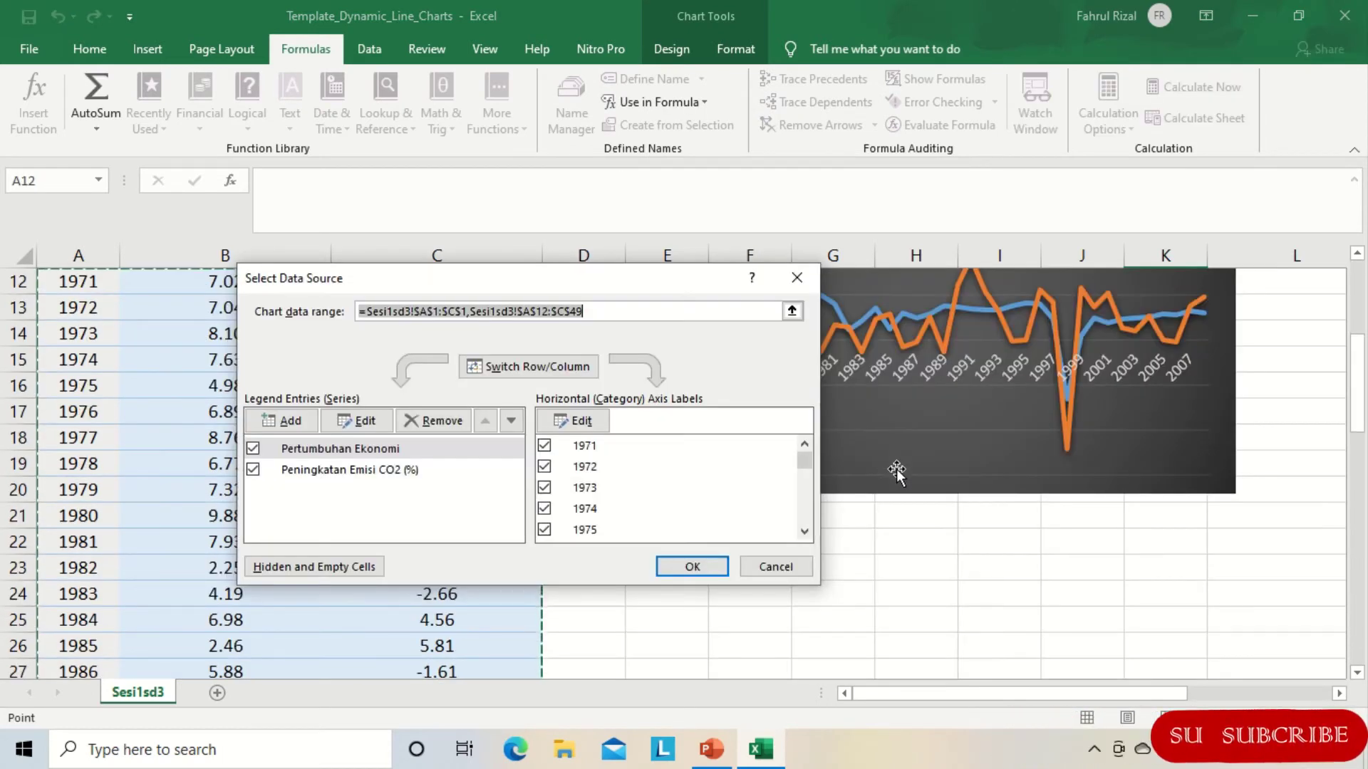
pyautogui.click(350, 449)
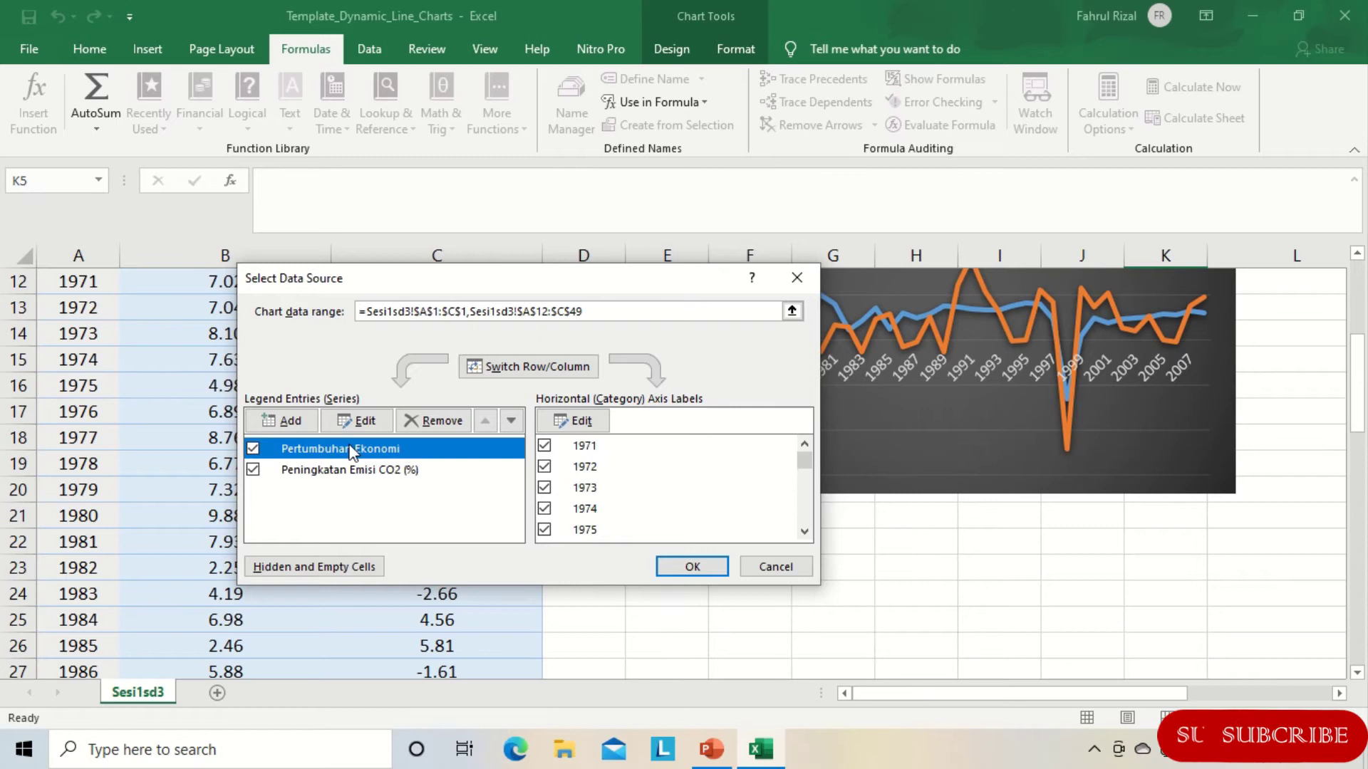
pyautogui.click(574, 420)
pyautogui.click(536, 433)
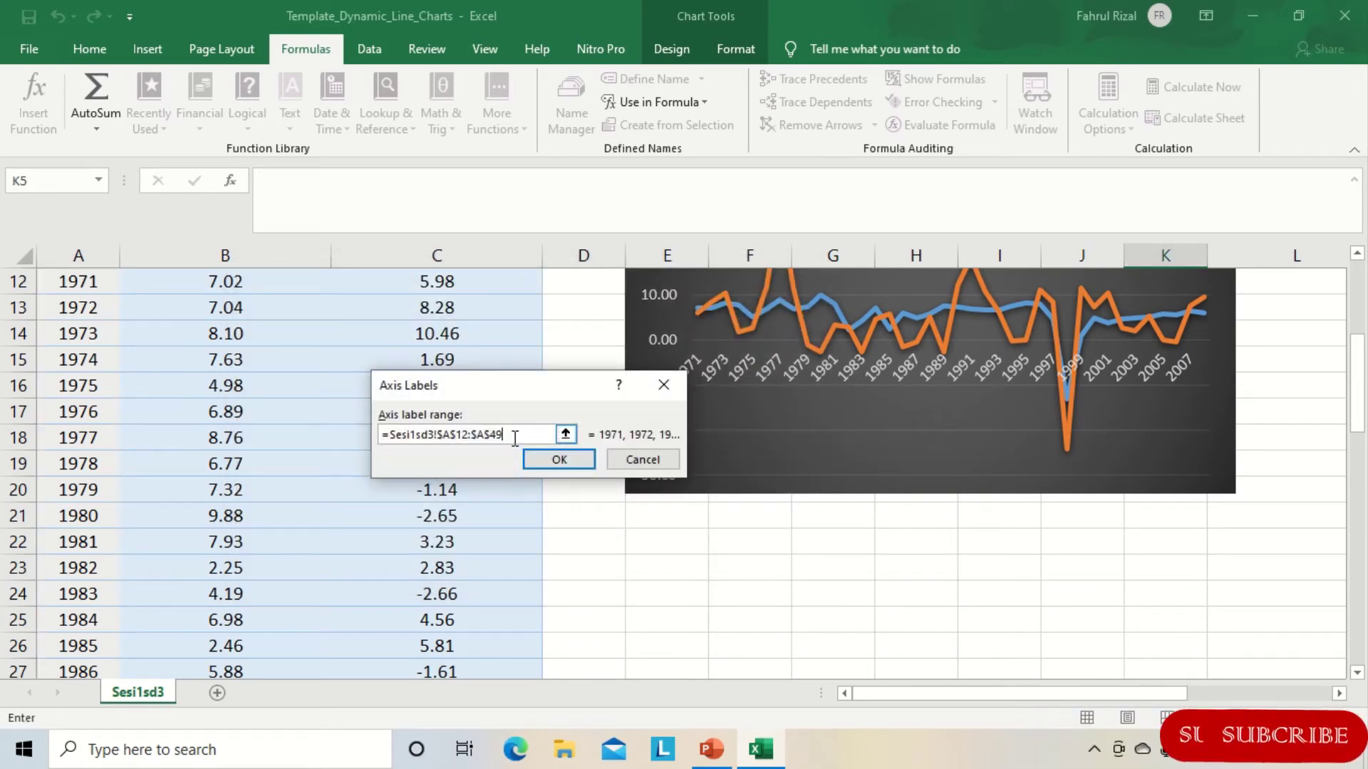
pyautogui.moveTo(514, 435); pyautogui.dragTo(438, 432)
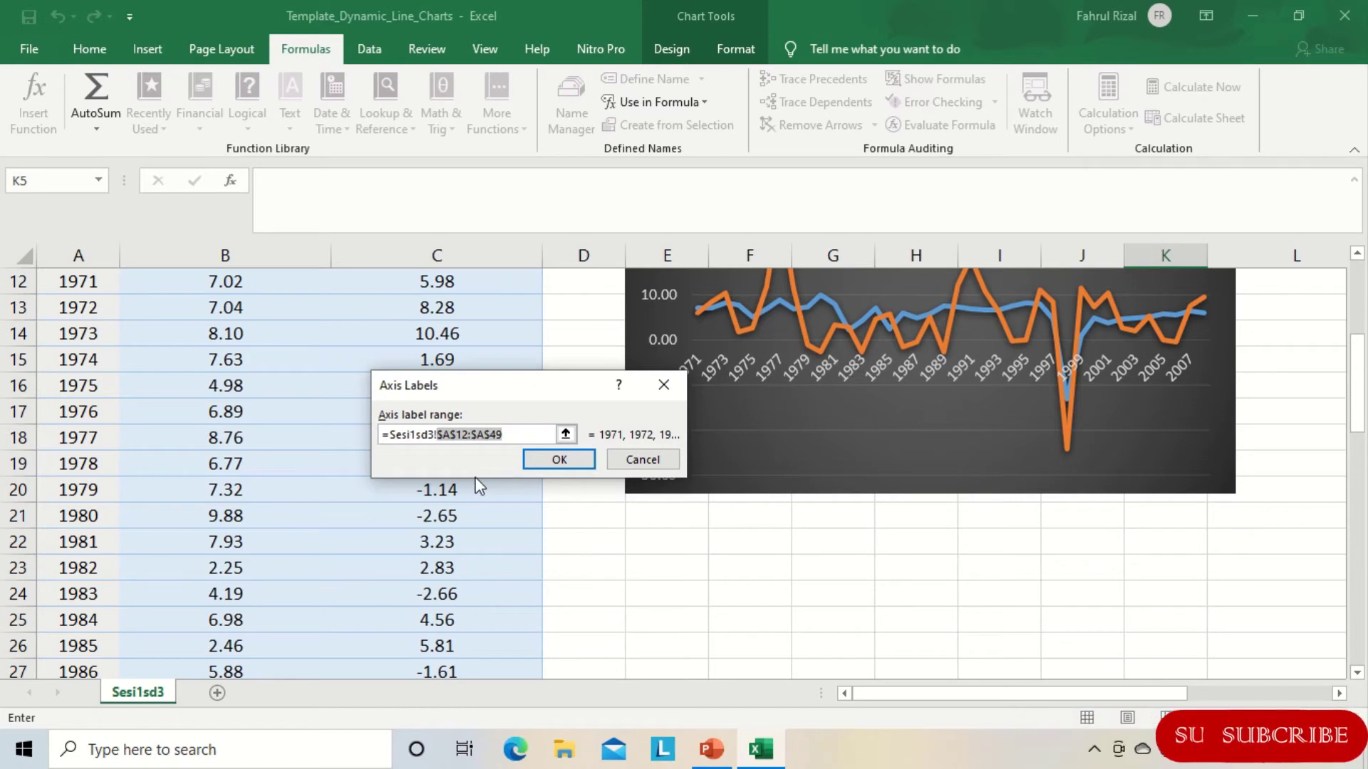
pyautogui.write('Tahun')
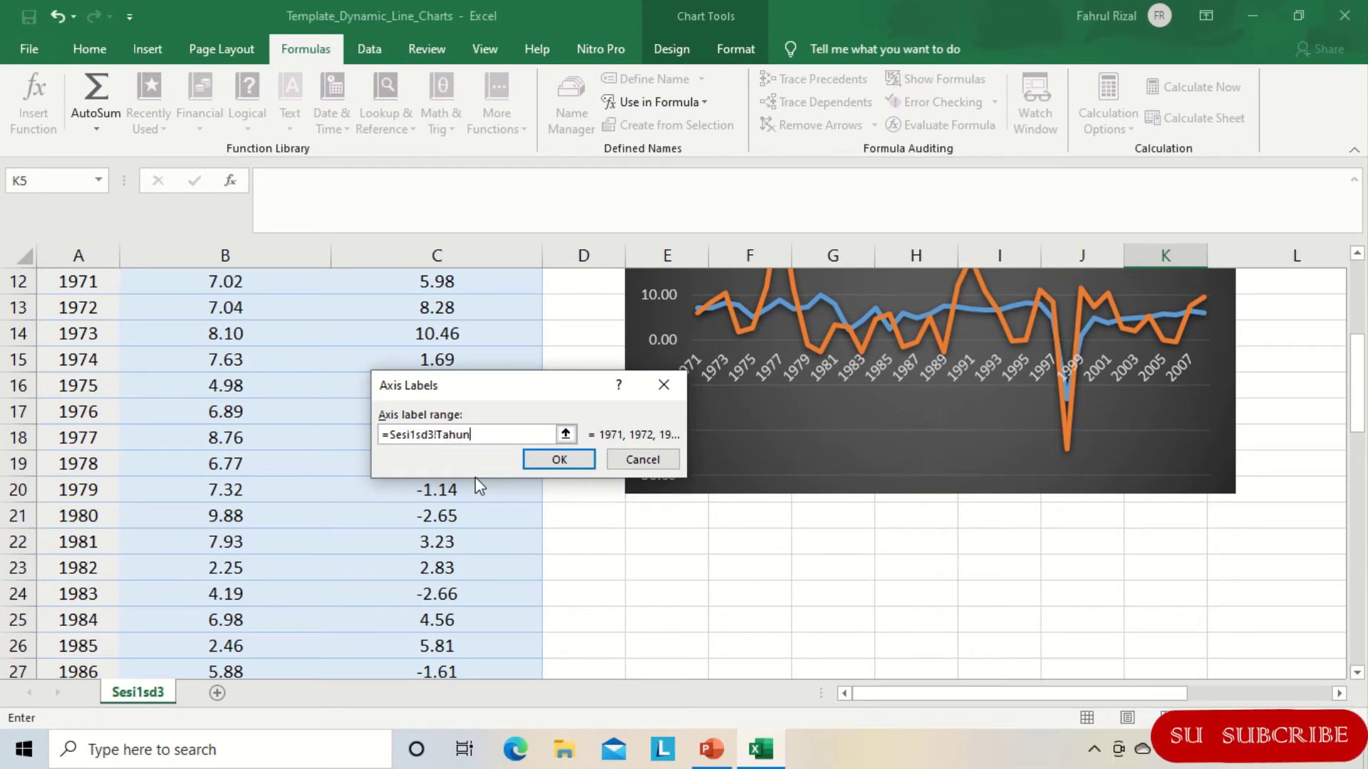
pyautogui.click(559, 461)
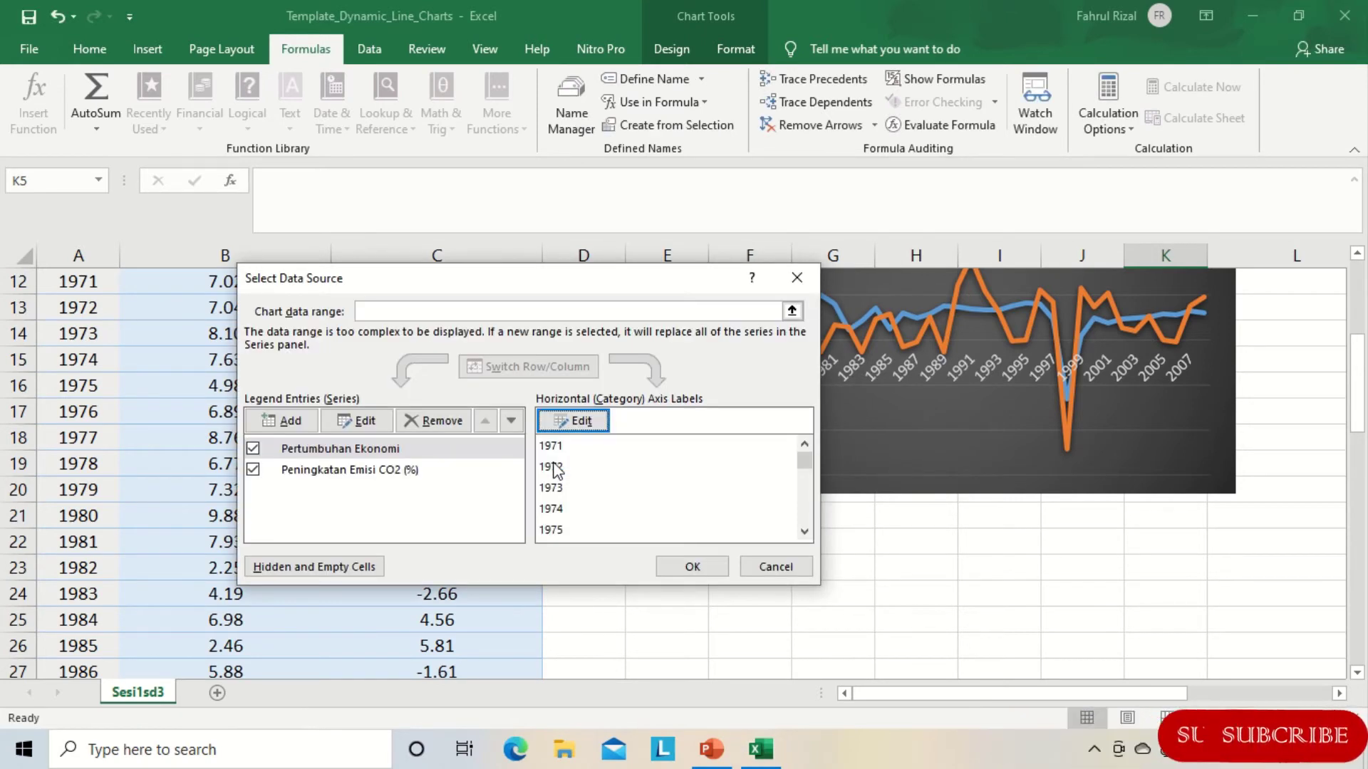
# Step: Set the values of the Pertumbuhan Ekonomi series to =Sesi1sd3!Pertumbuhan and apply the chart's data source changes
pyautogui.click(364, 421)
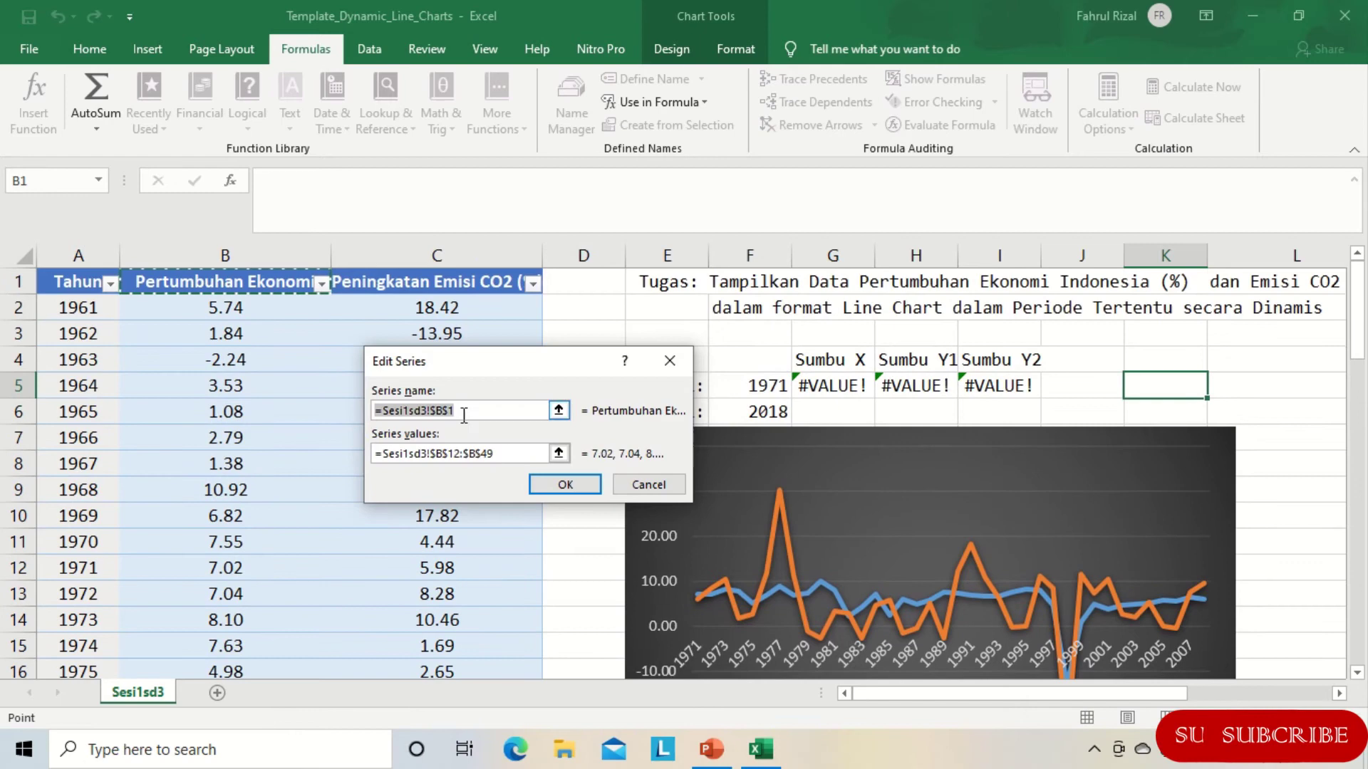
pyautogui.click(497, 454)
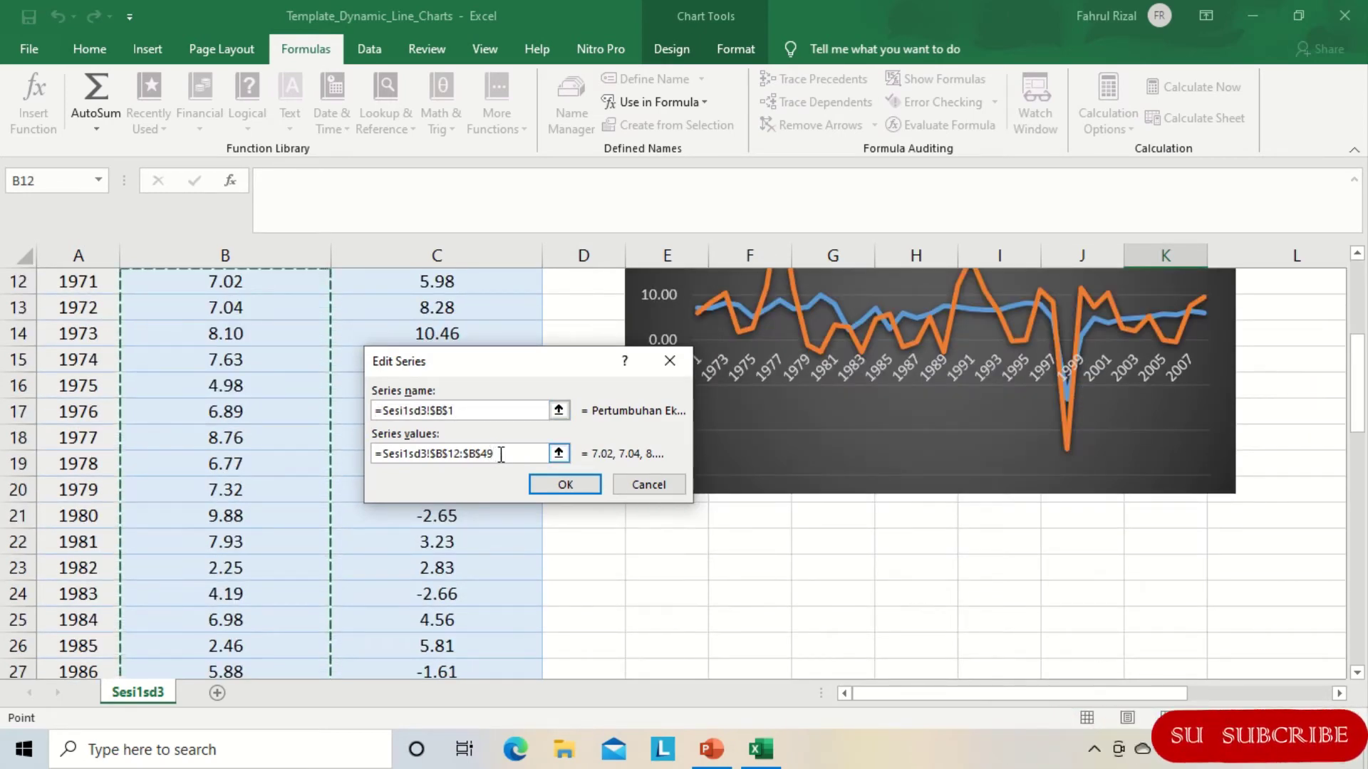
pyautogui.moveTo(500, 453); pyautogui.dragTo(429, 454)
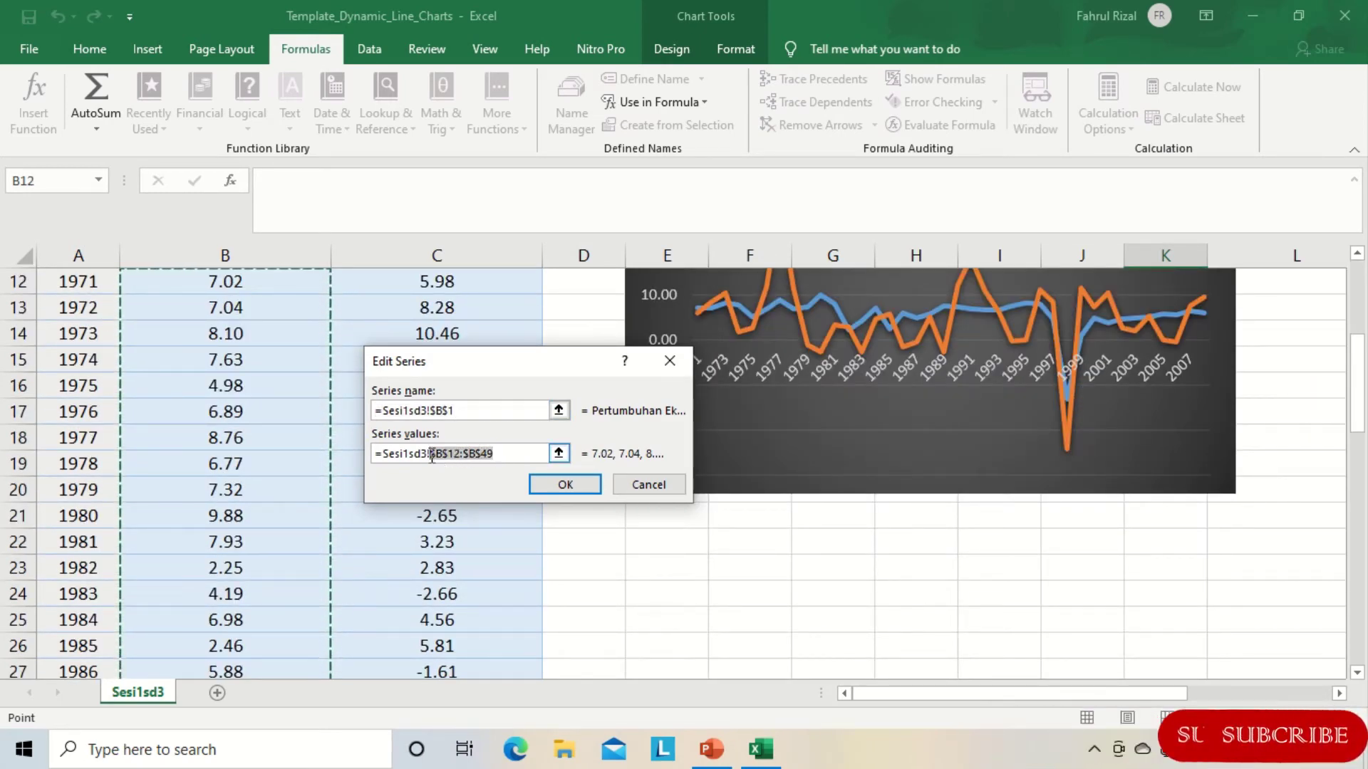
pyautogui.write('Pertumbuhan')
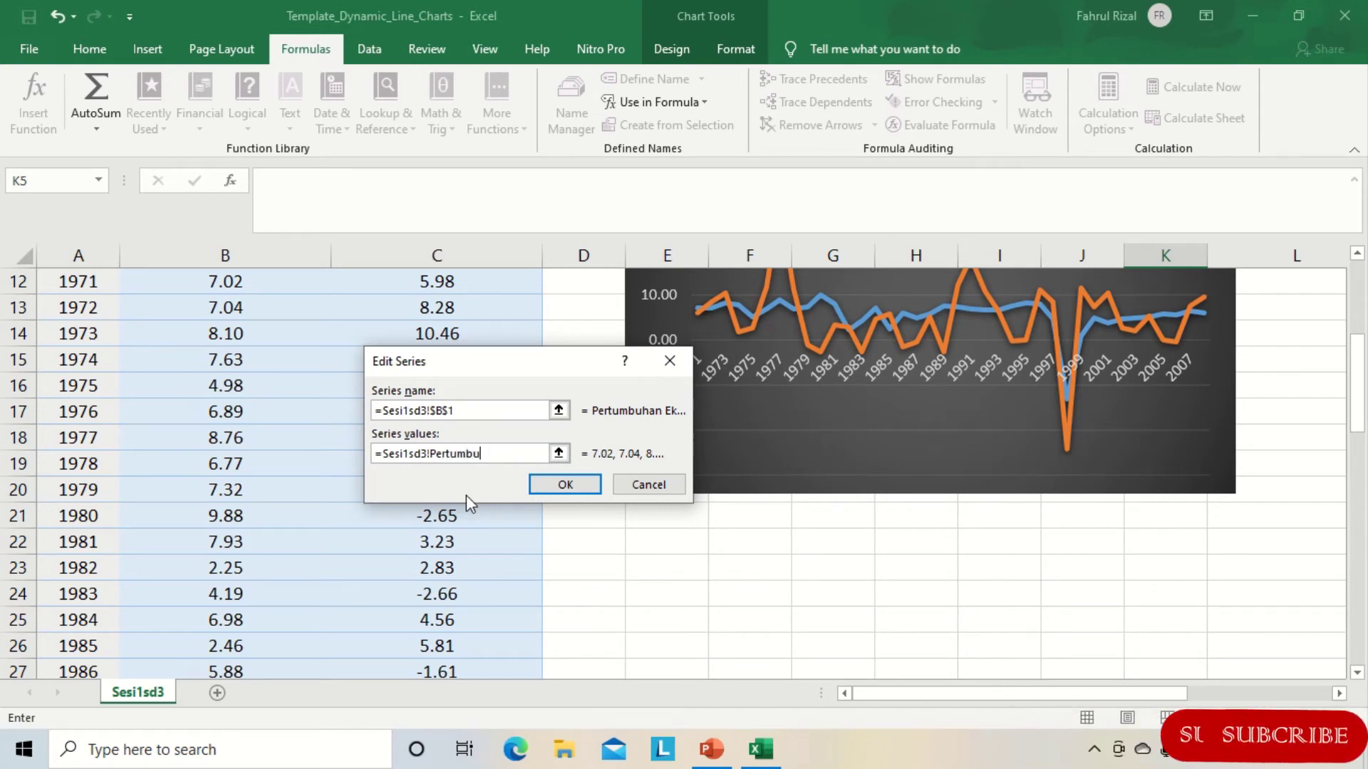
pyautogui.click(580, 485)
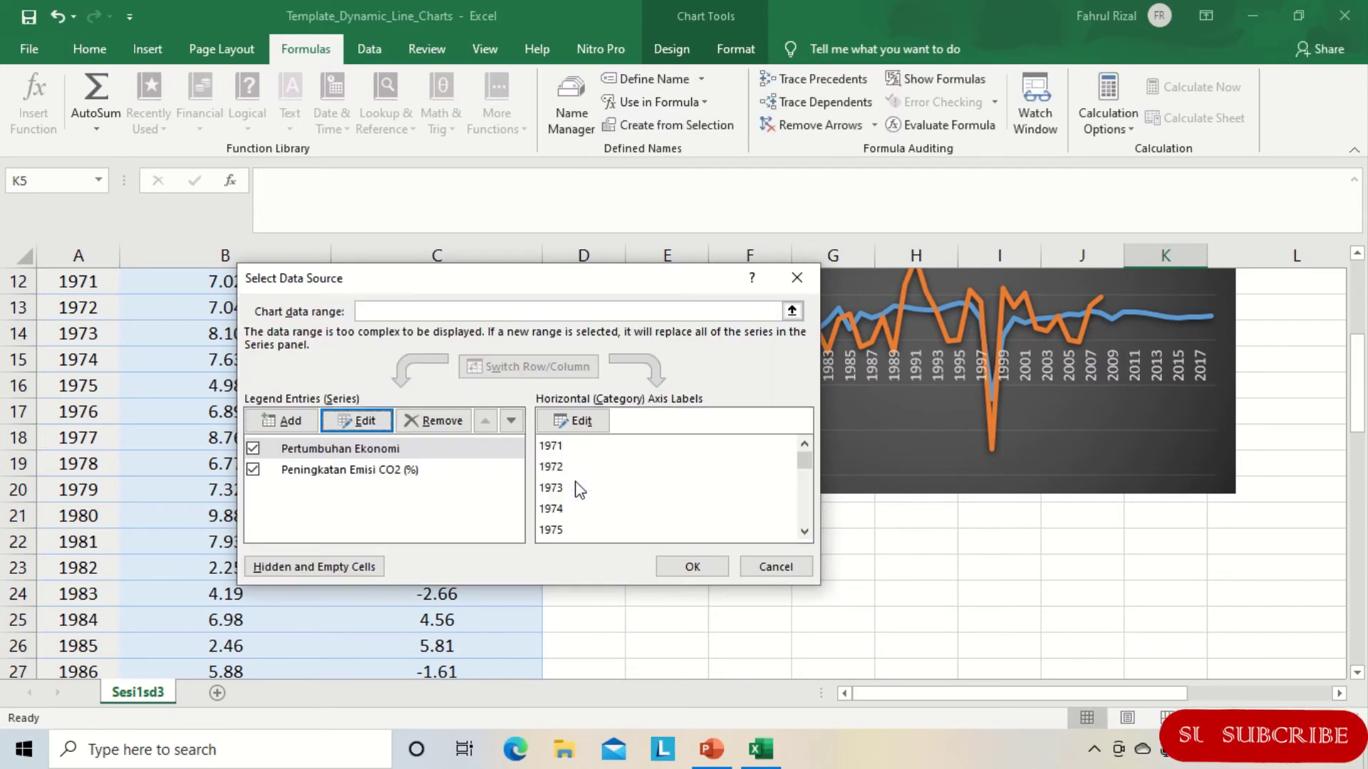
pyautogui.click(690, 568)
pyautogui.scroll(3, 766, 490)
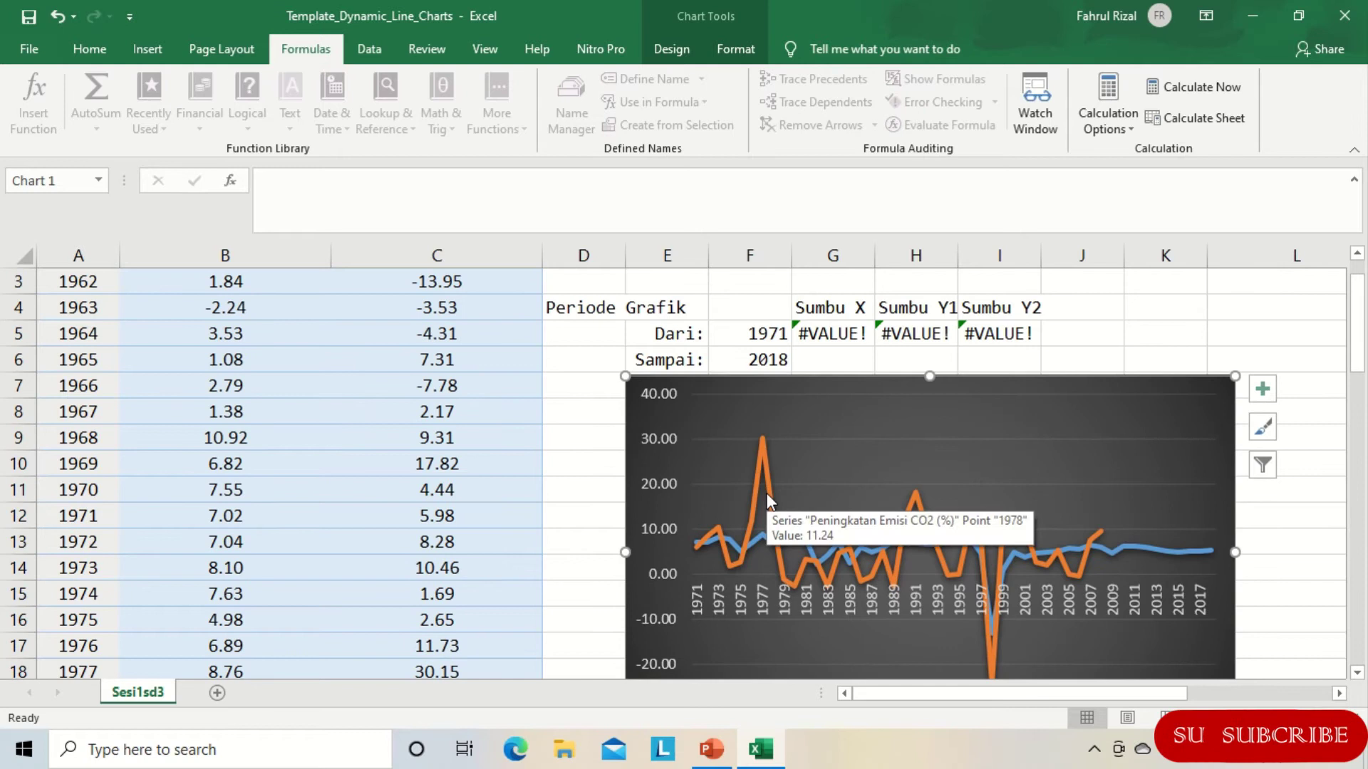
# Step: Check the axis label range of the Peningkatan Emisi CO2 (%) series in the chart's data source without changing it
pyautogui.moveTo(920, 511)
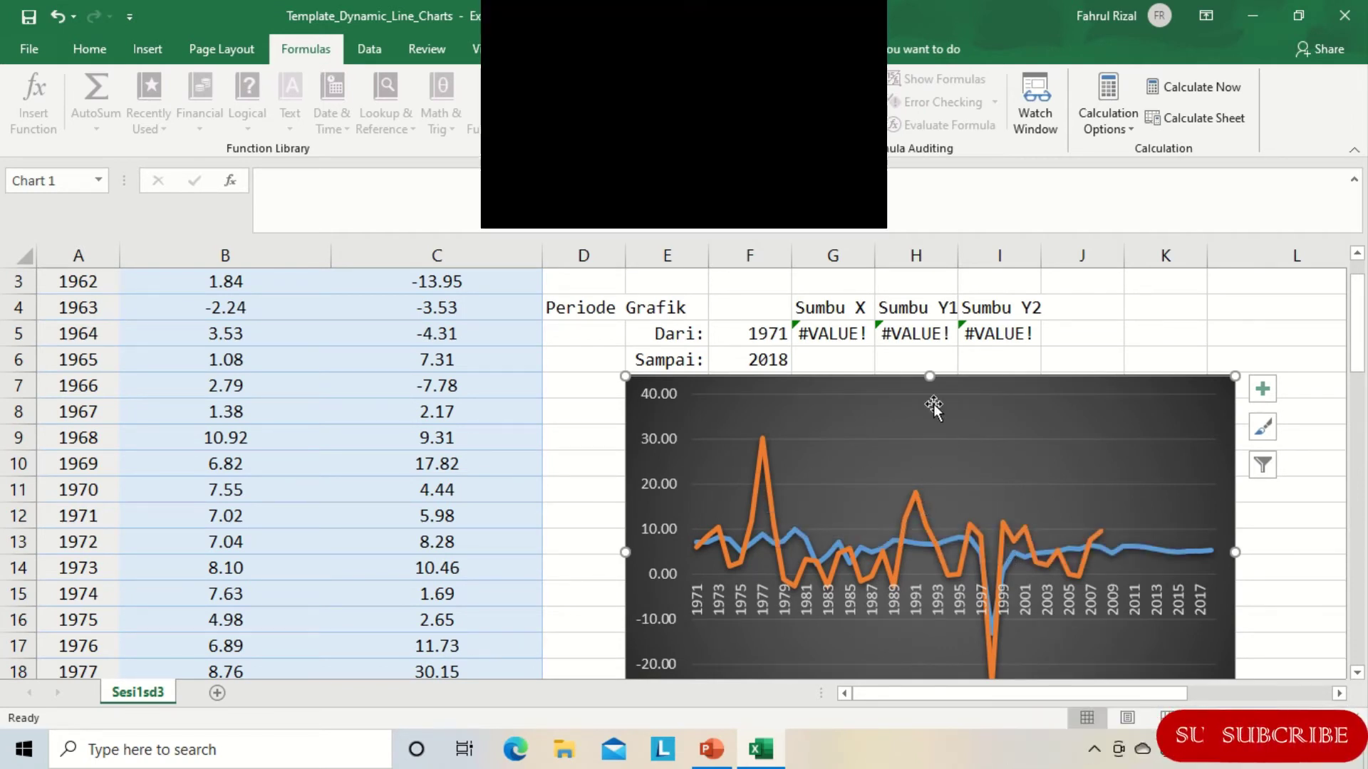
pyautogui.rightClick(1139, 417)
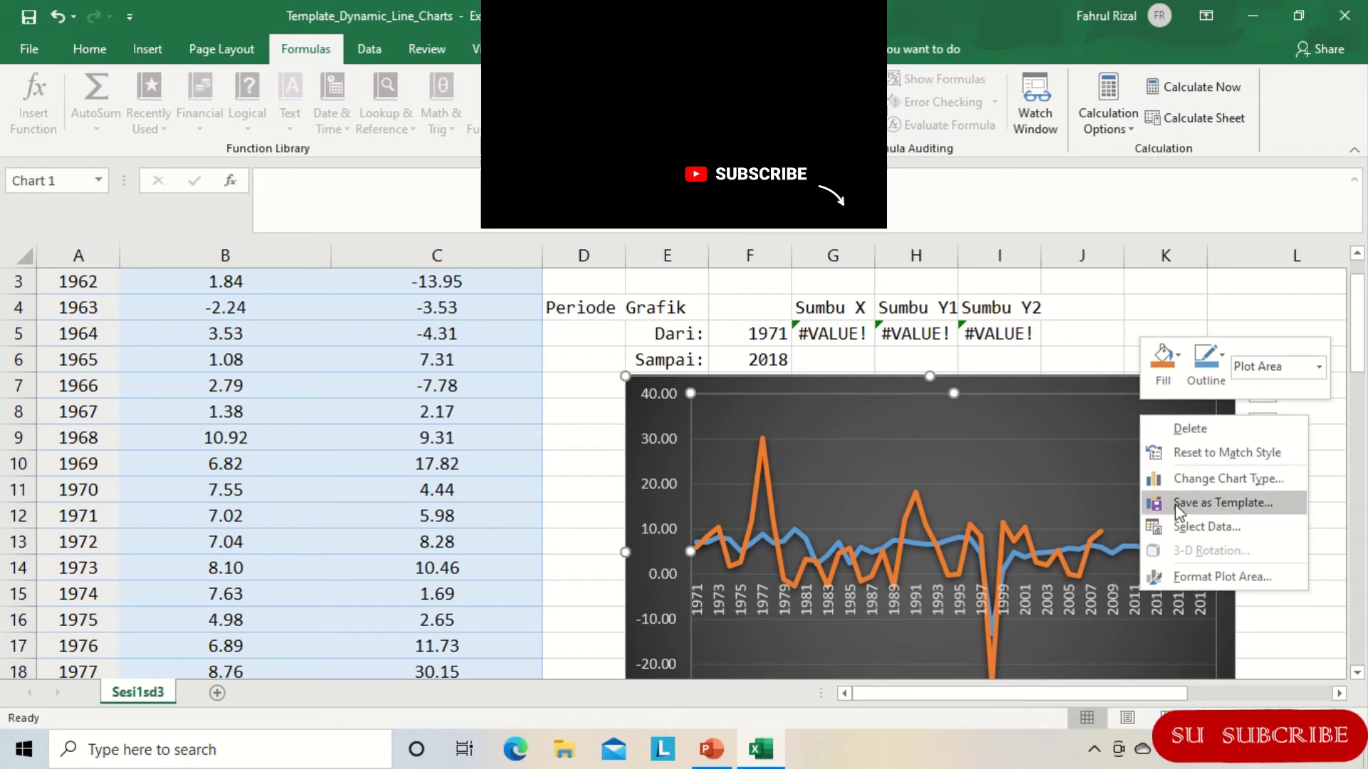
pyautogui.press('Escape')
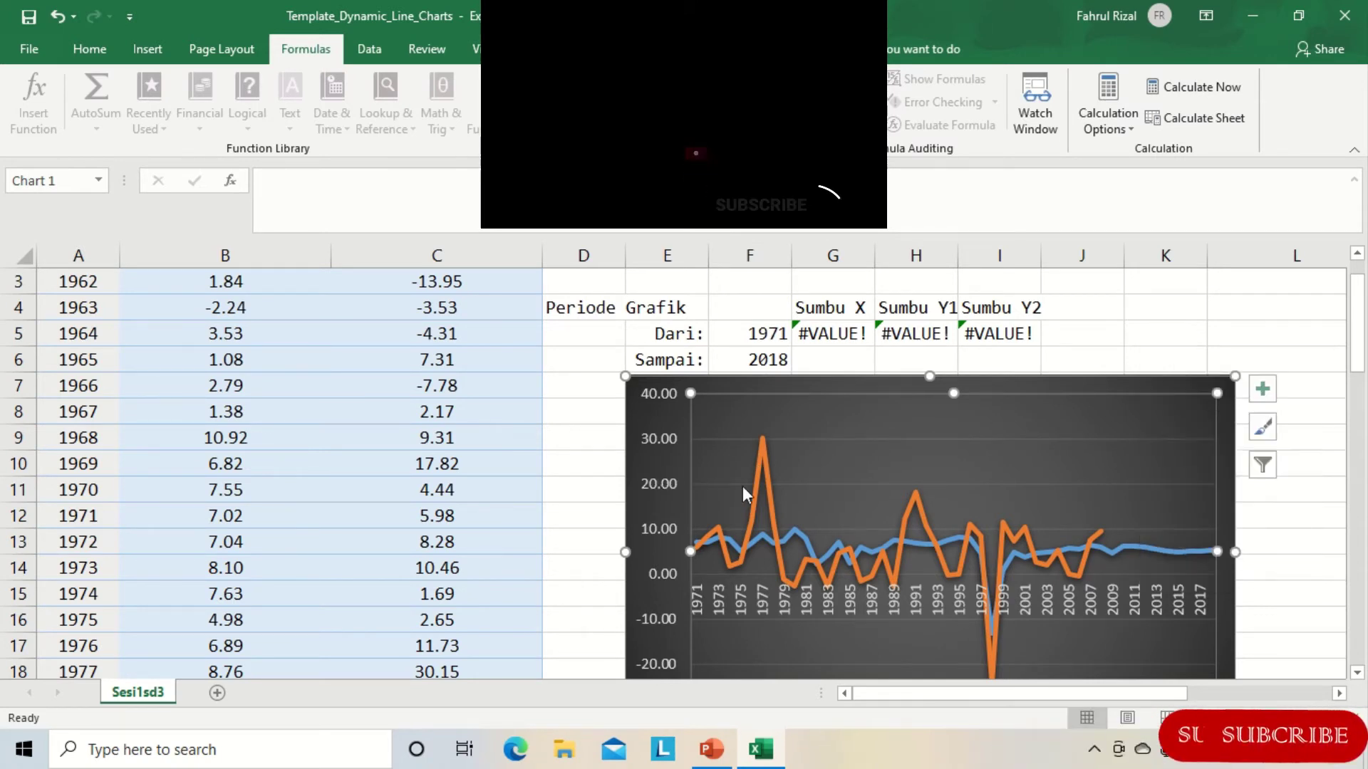
pyautogui.click(760, 472)
pyautogui.rightClick(759, 471)
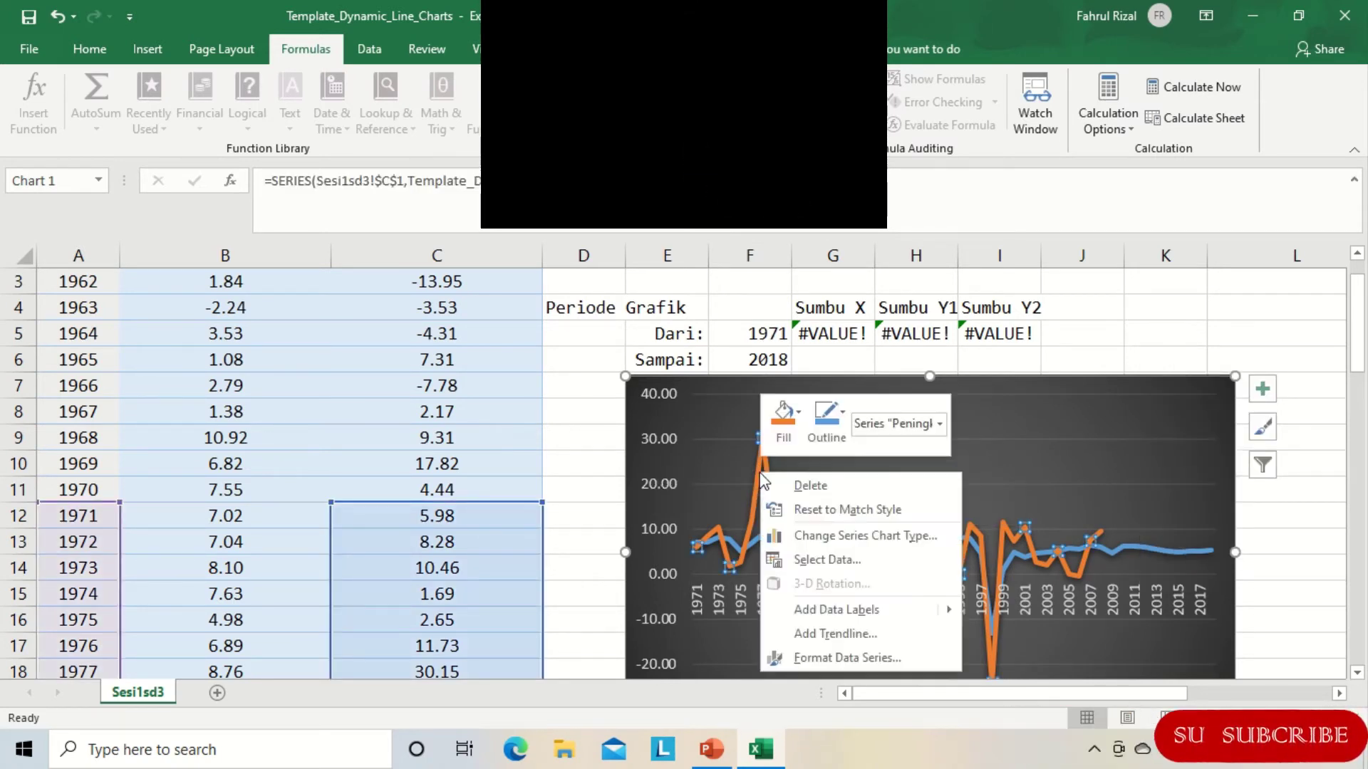
pyautogui.click(852, 557)
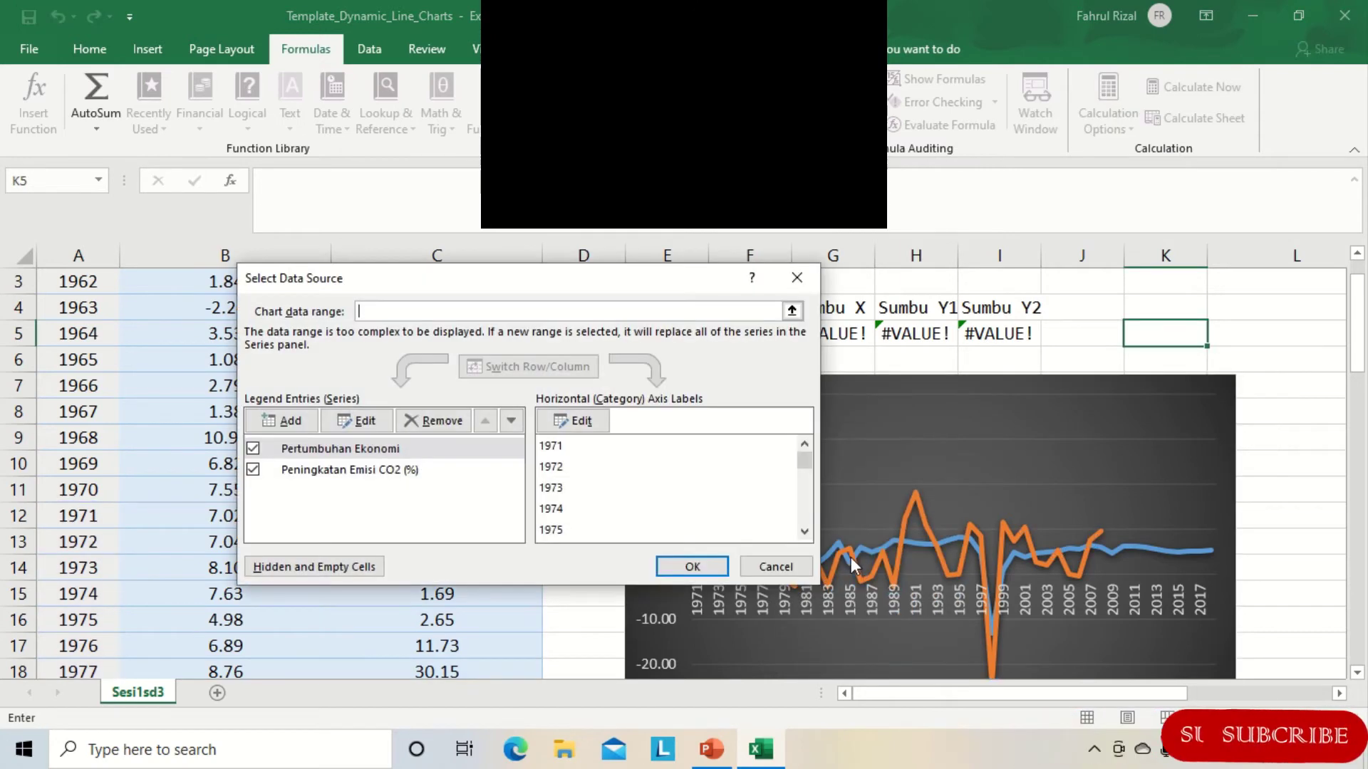
pyautogui.click(317, 473)
pyautogui.click(574, 420)
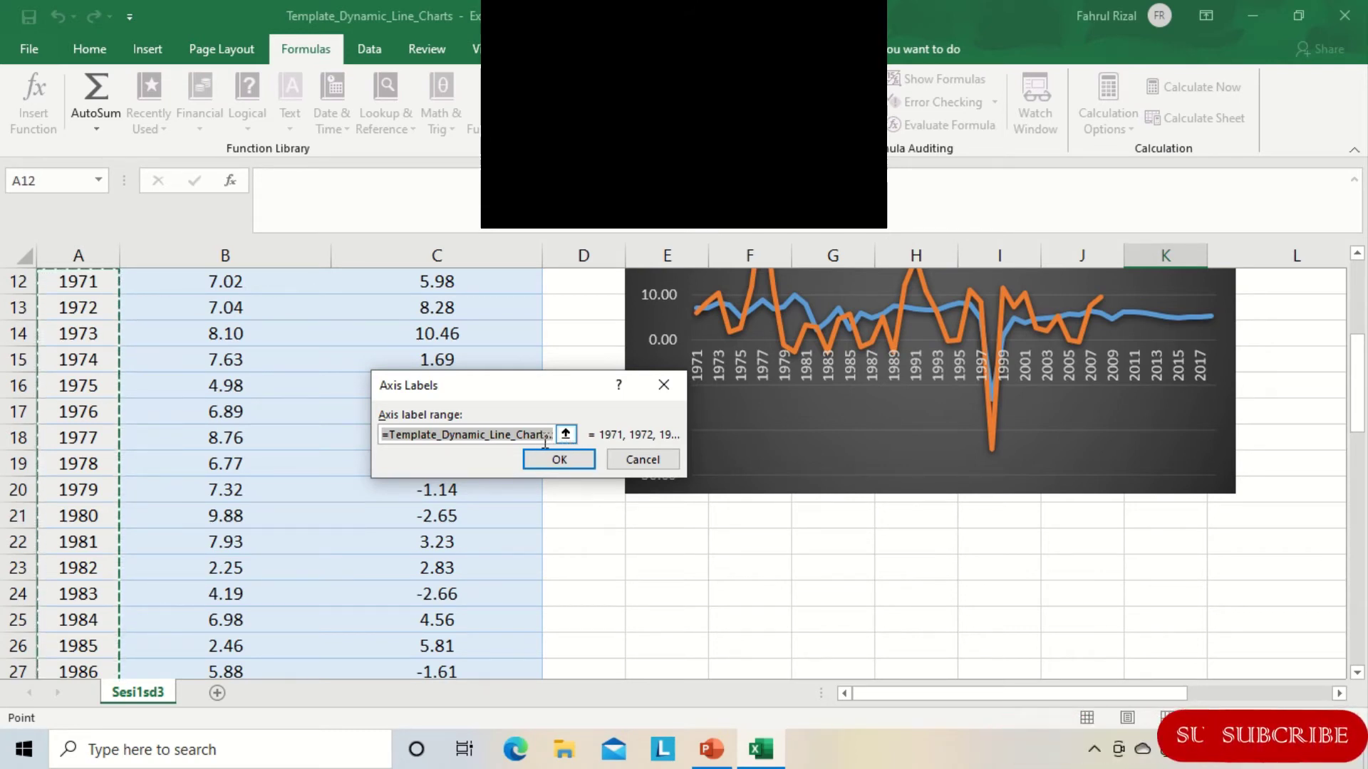
pyautogui.click(628, 466)
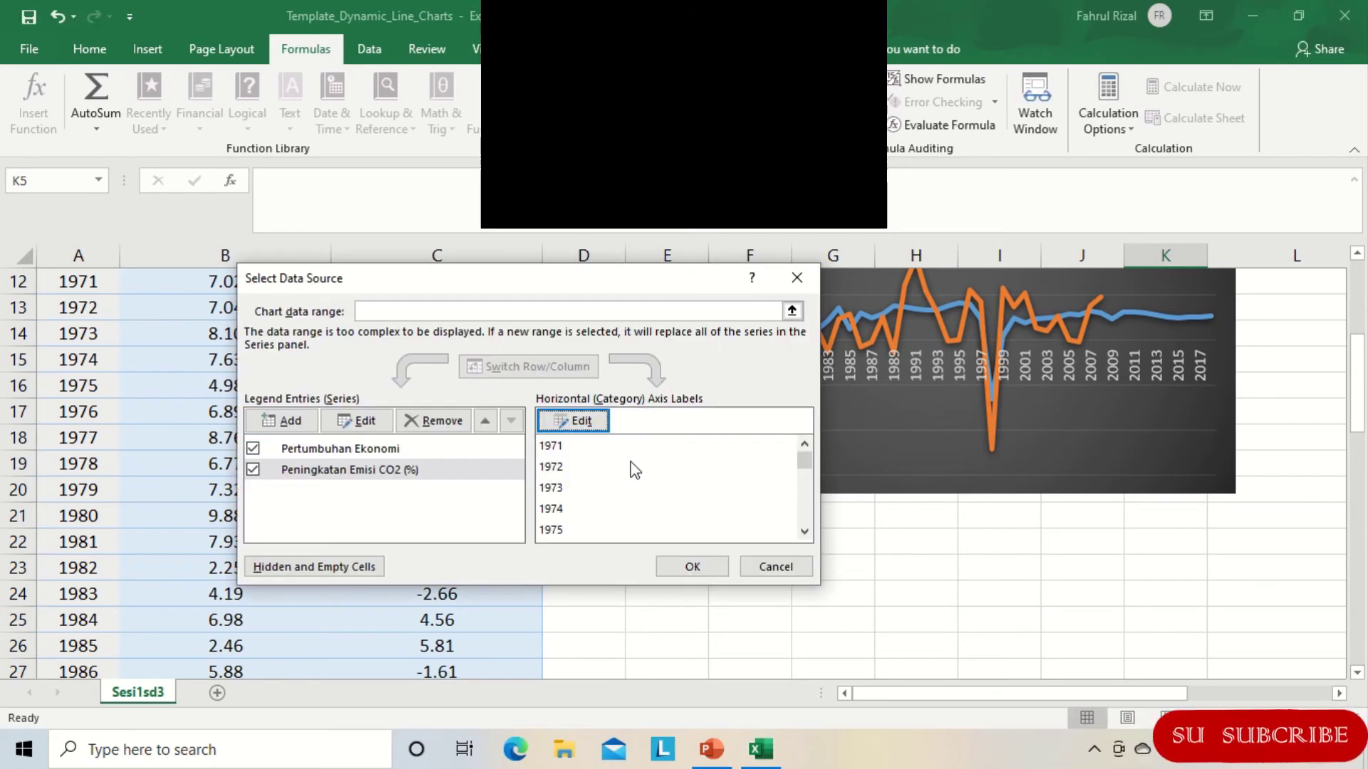
pyautogui.click(775, 567)
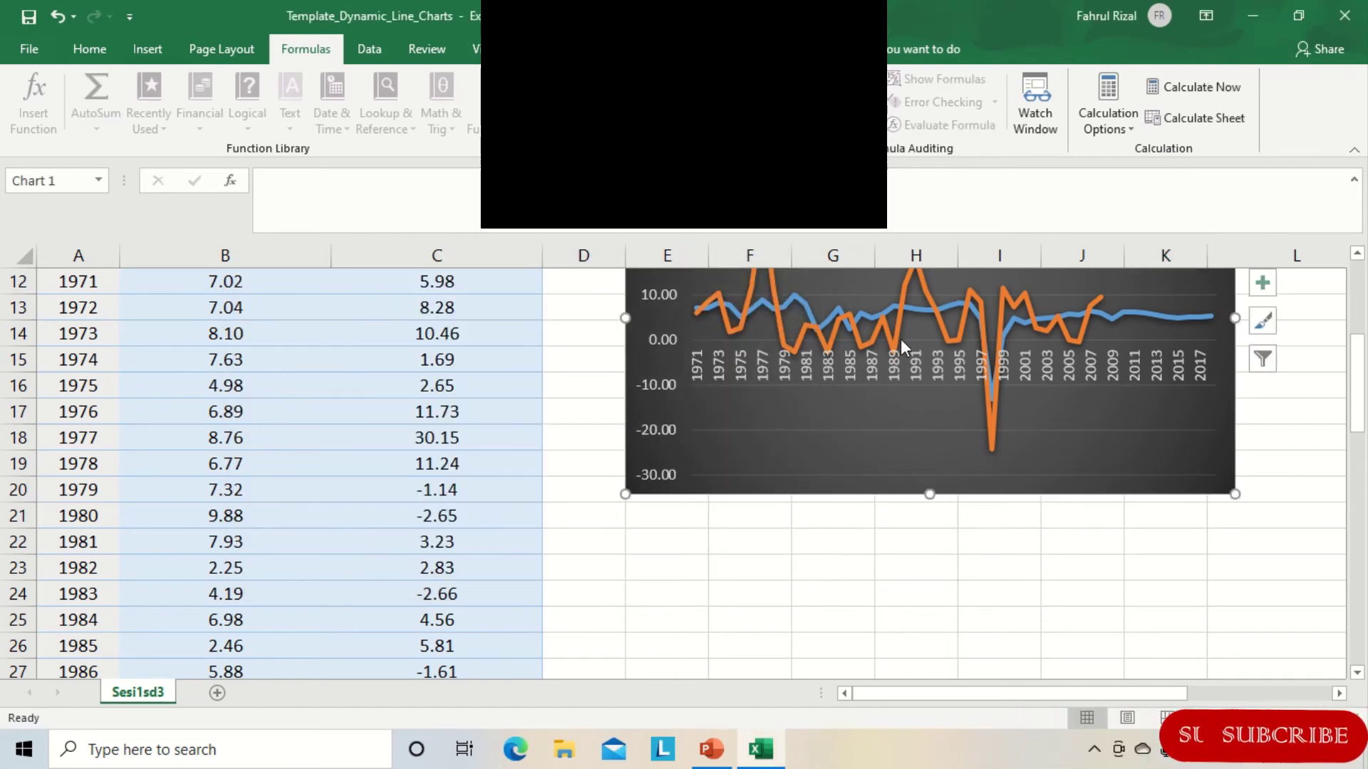
# Step: Check the axis label range of the Pertumbuhan Ekonomi series in the chart's data source, then deselect the chart
pyautogui.scroll(1, 997, 370)
pyautogui.click(1120, 392)
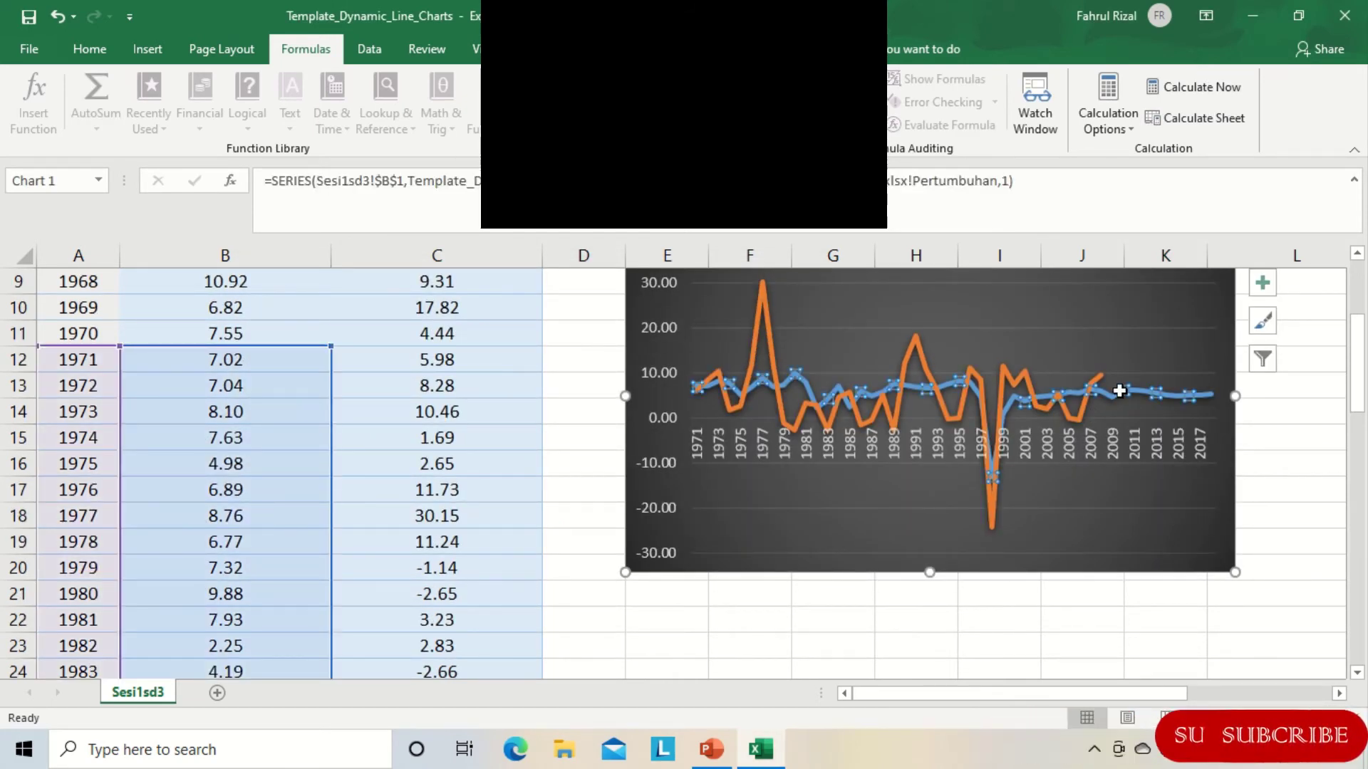
pyautogui.rightClick(1120, 392)
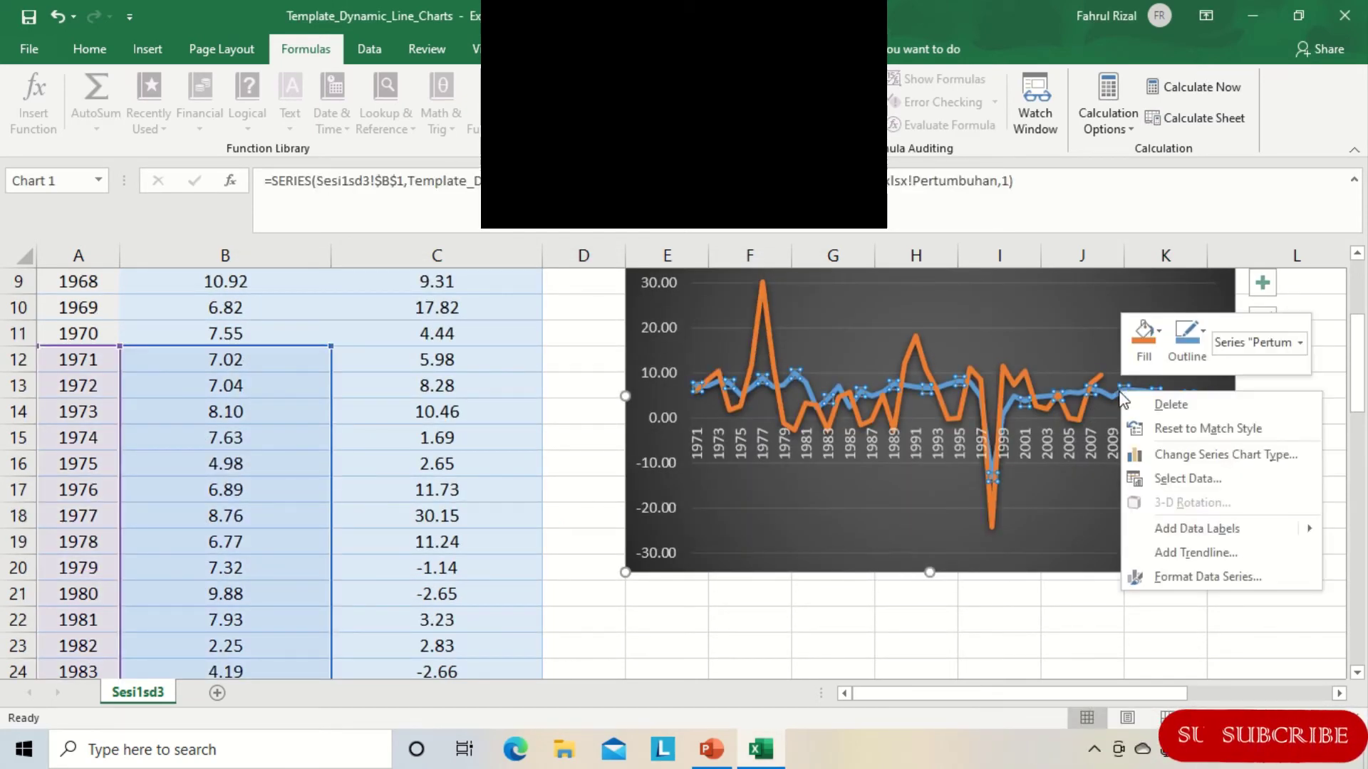
pyautogui.click(1203, 479)
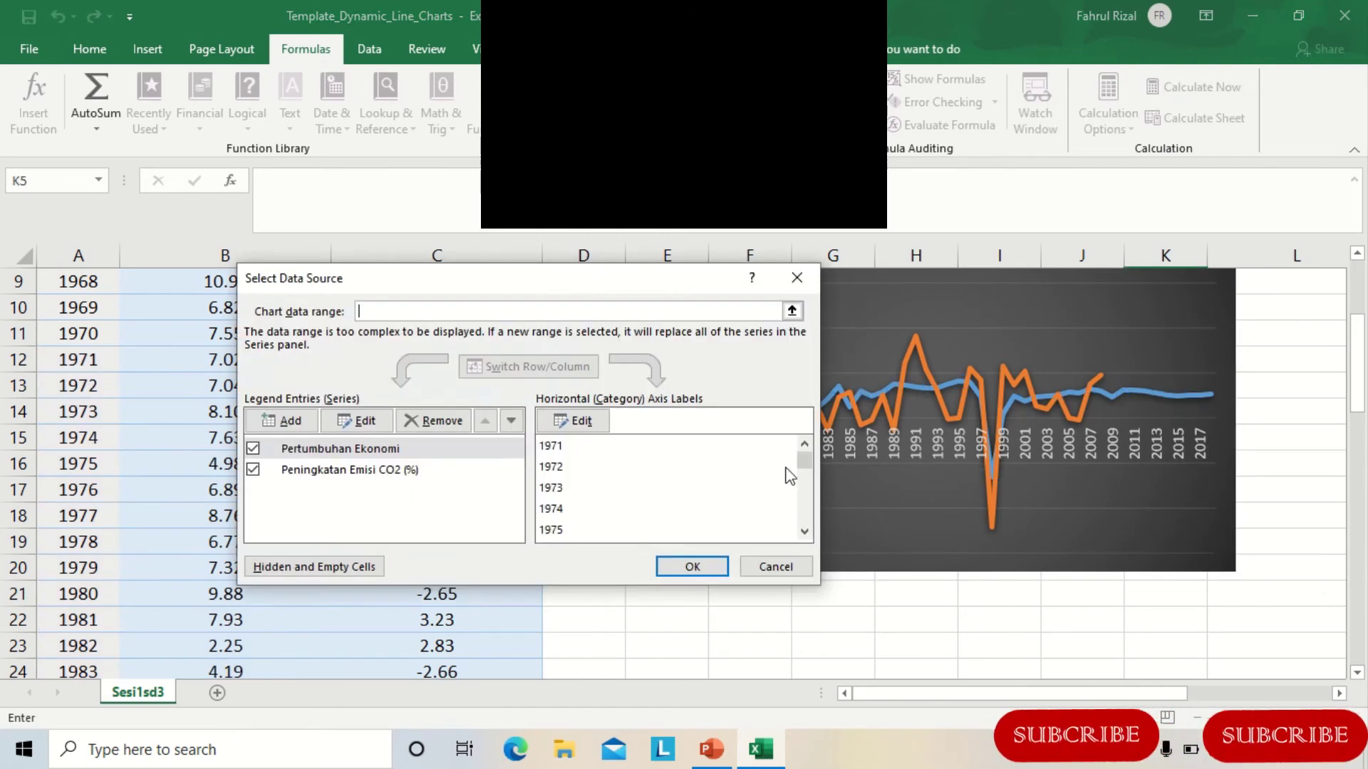
pyautogui.click(581, 425)
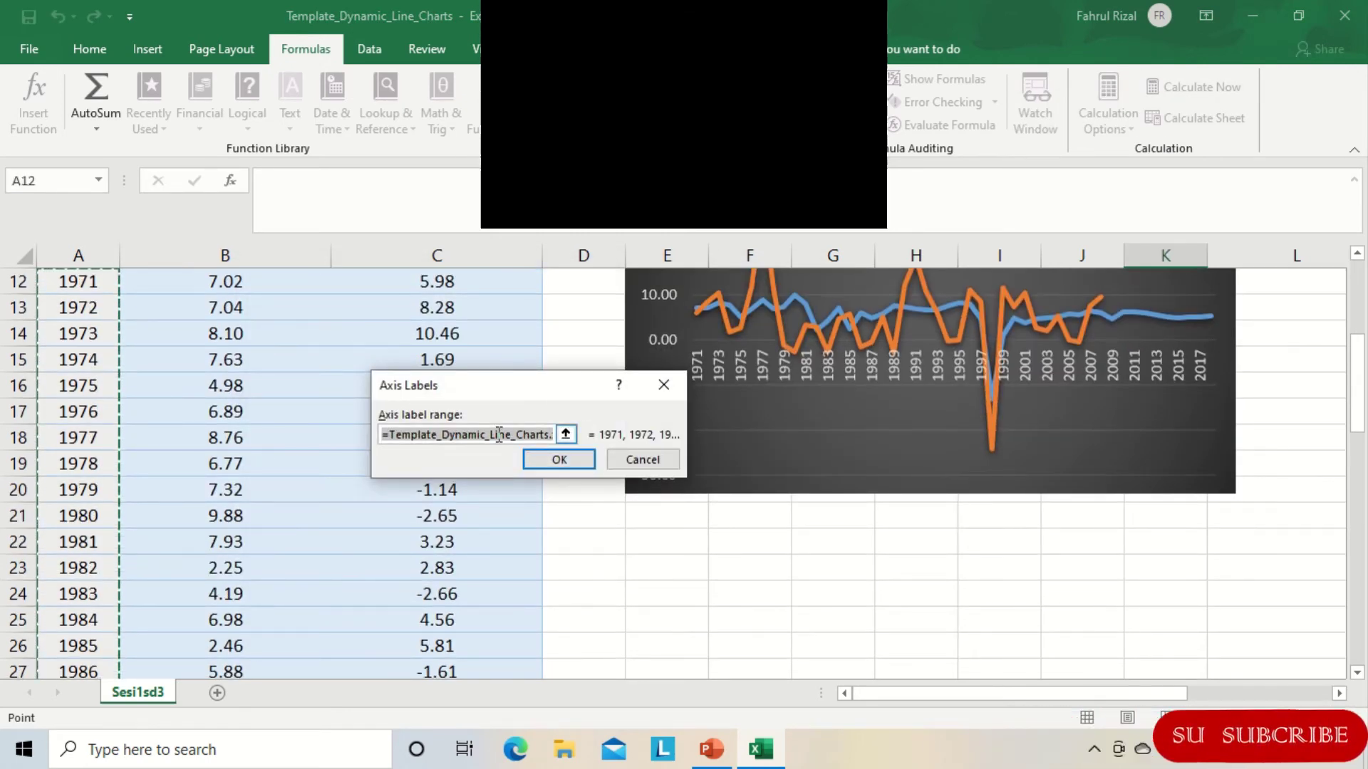
pyautogui.click(652, 458)
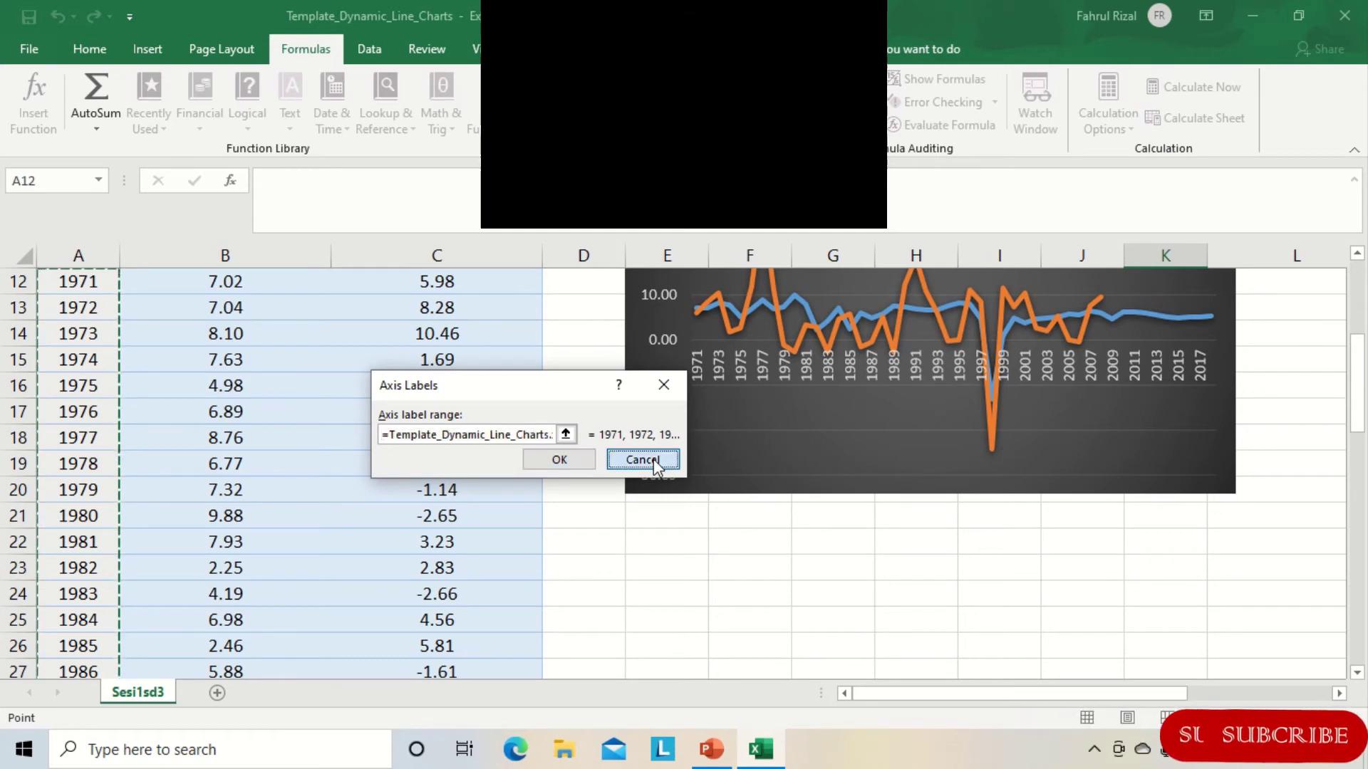
pyautogui.click(779, 565)
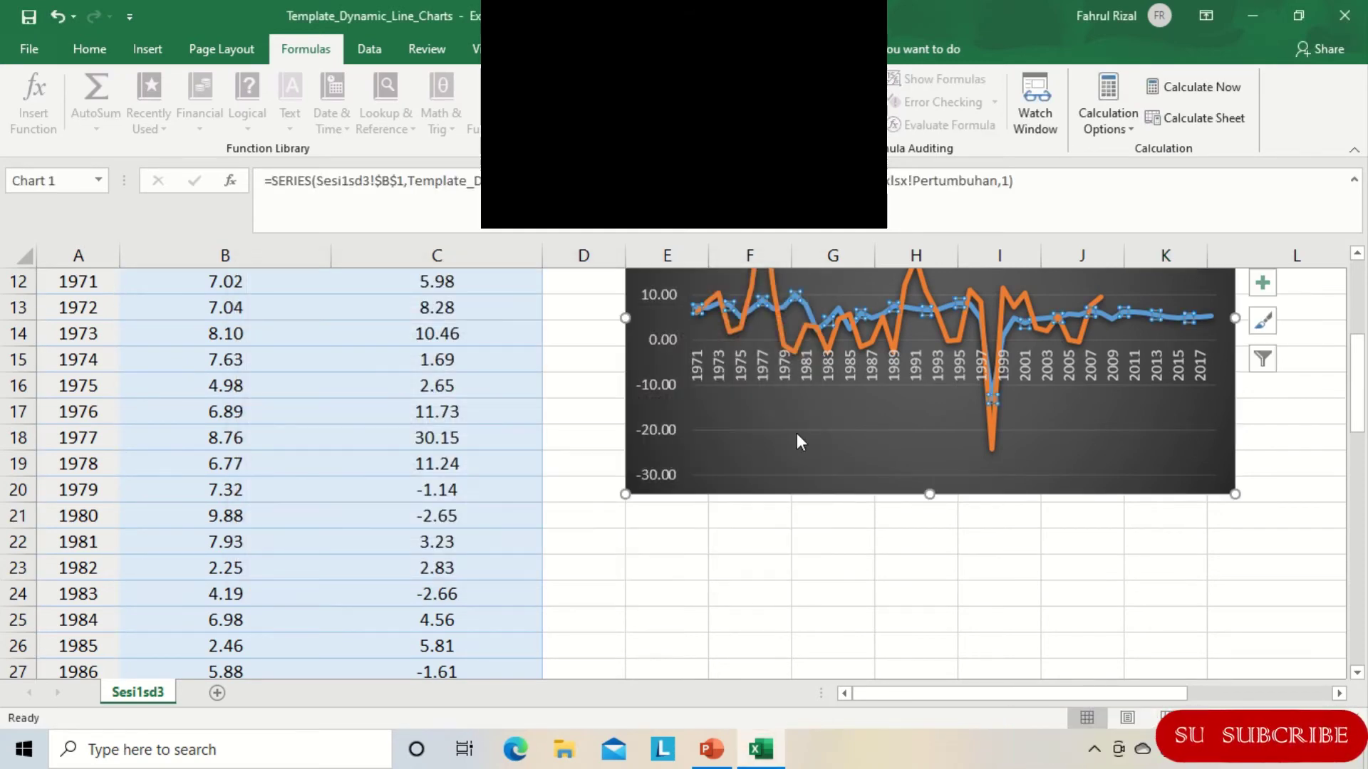
pyautogui.click(583, 411)
# Step: Reopen the chart's data source and inspect the complete axis label reference of the Pertumbuhan Ekonomi series
pyautogui.scroll(1, 642, 479)
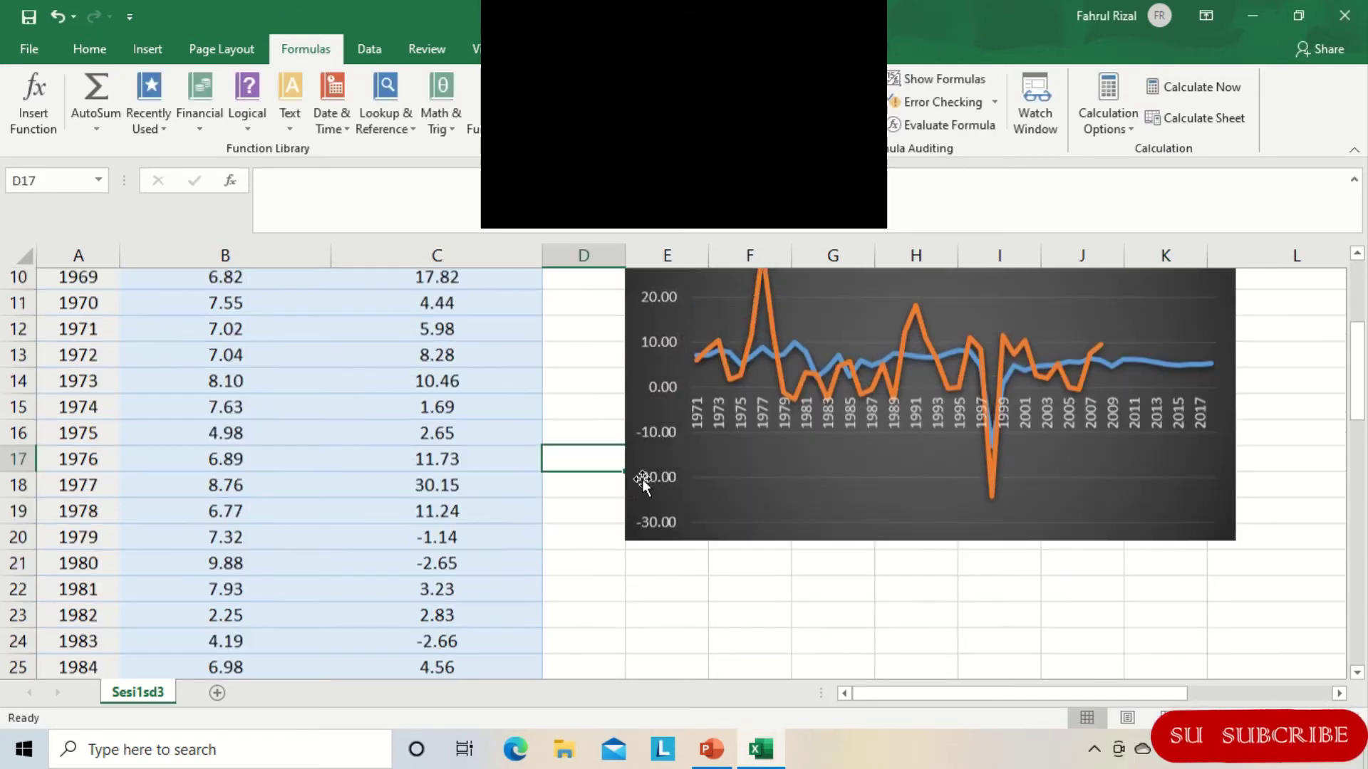
pyautogui.scroll(3, 643, 479)
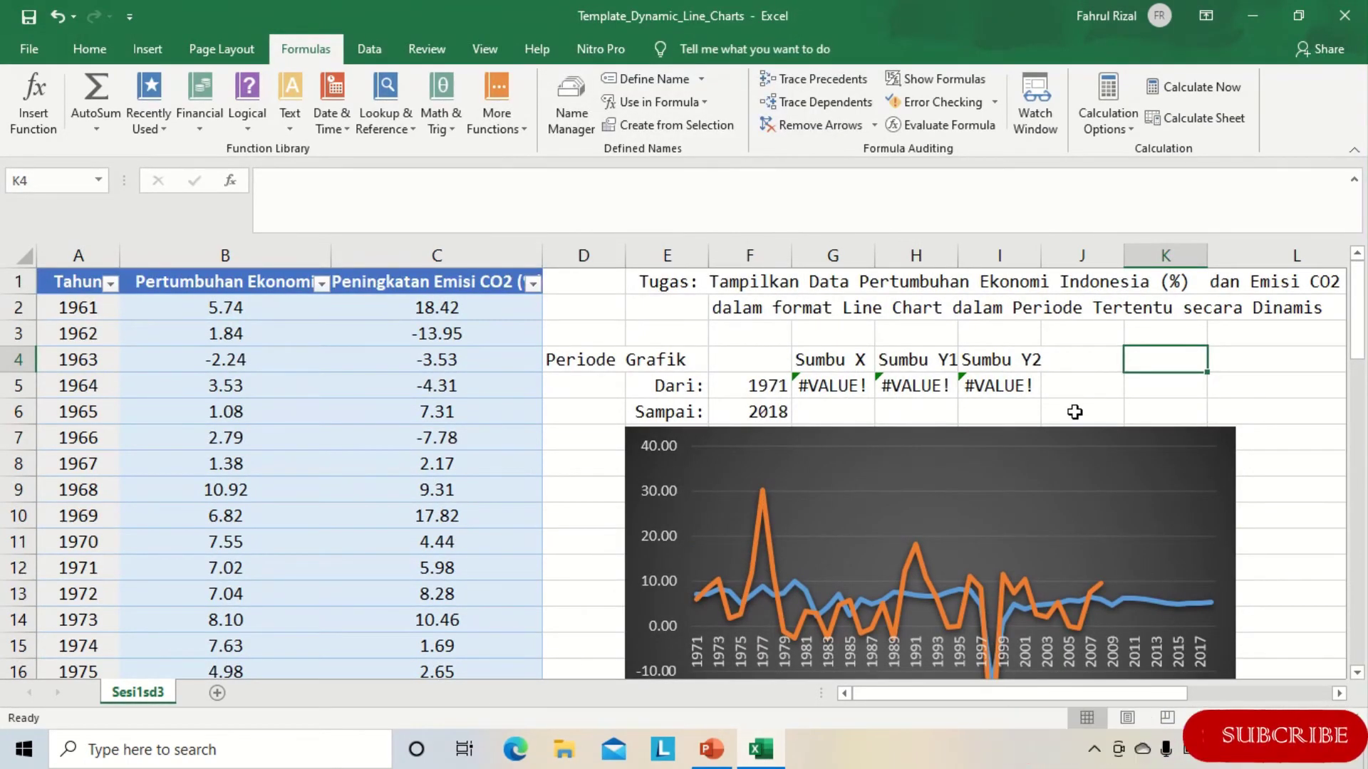
pyautogui.scroll(-2, 1074, 412)
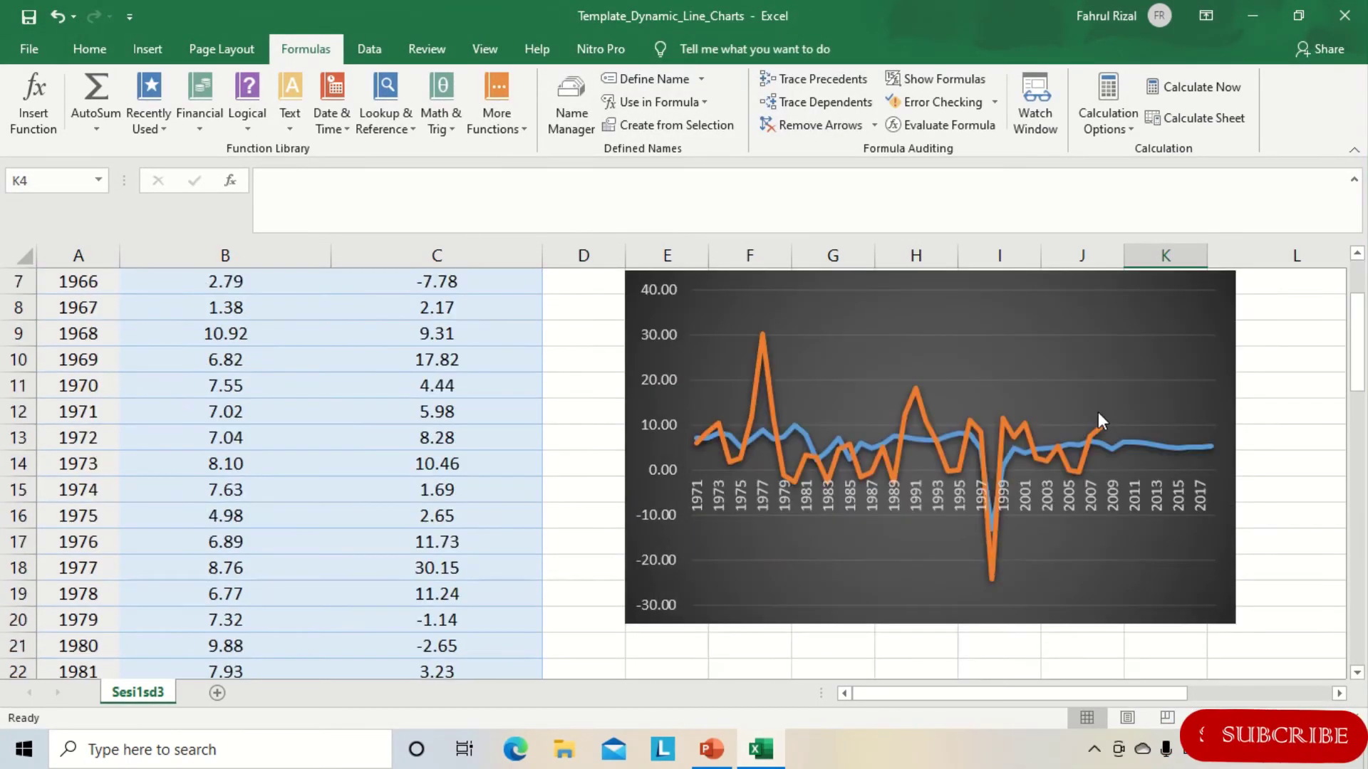
pyautogui.click(792, 433)
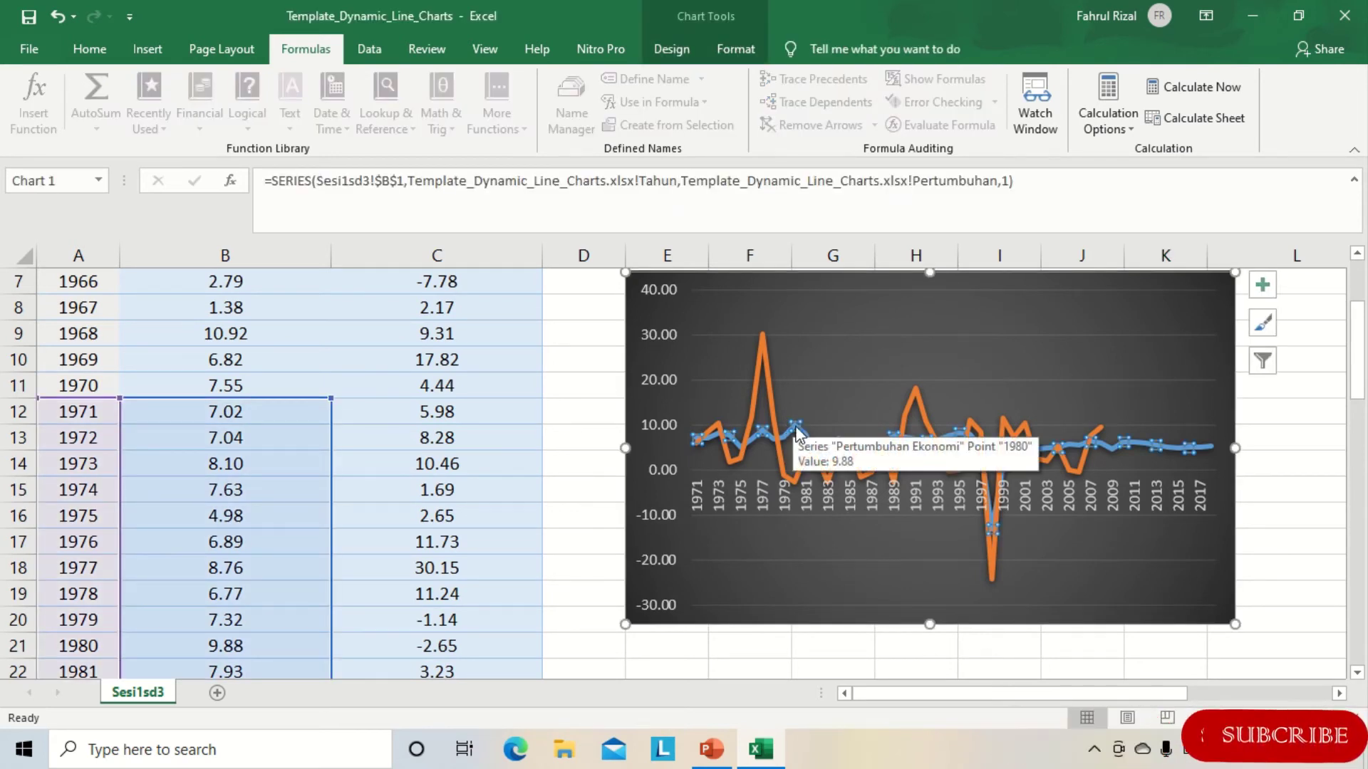
pyautogui.rightClick(799, 433)
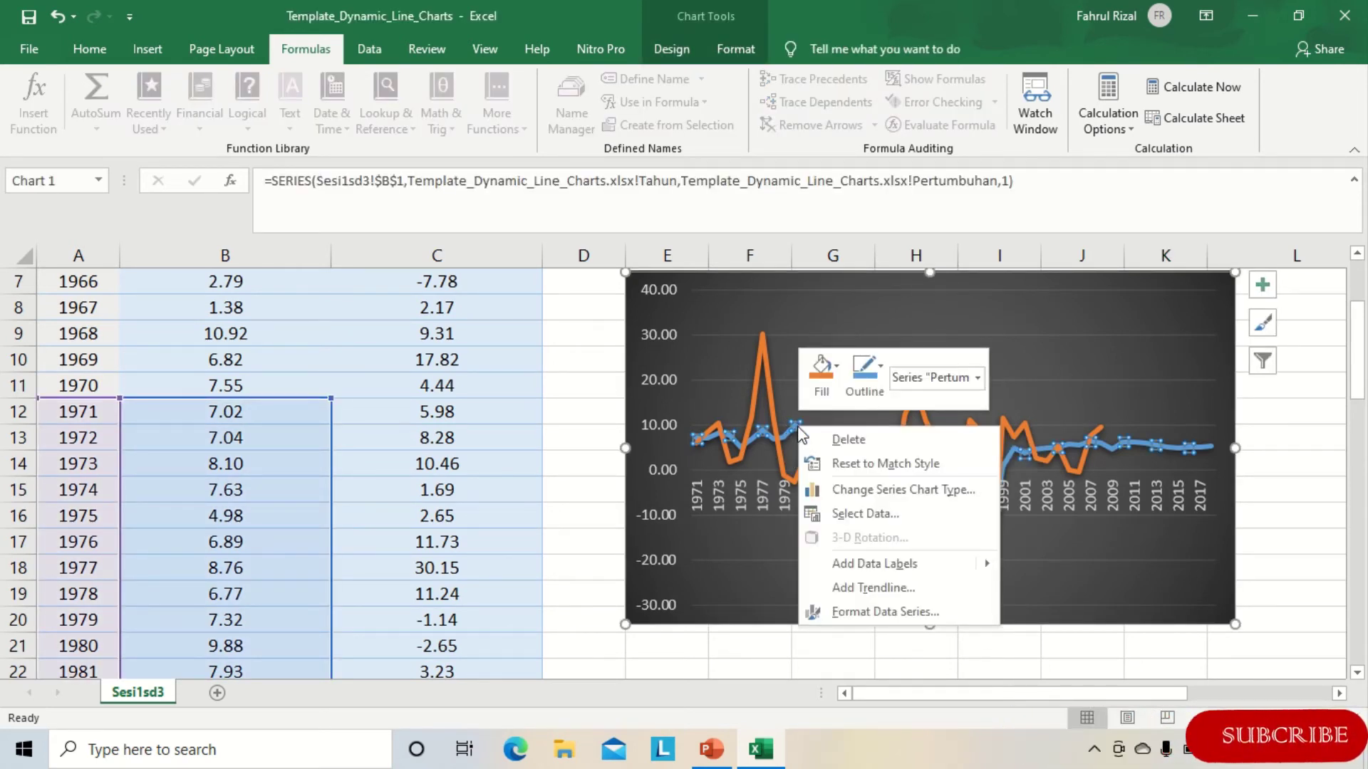
pyautogui.click(864, 513)
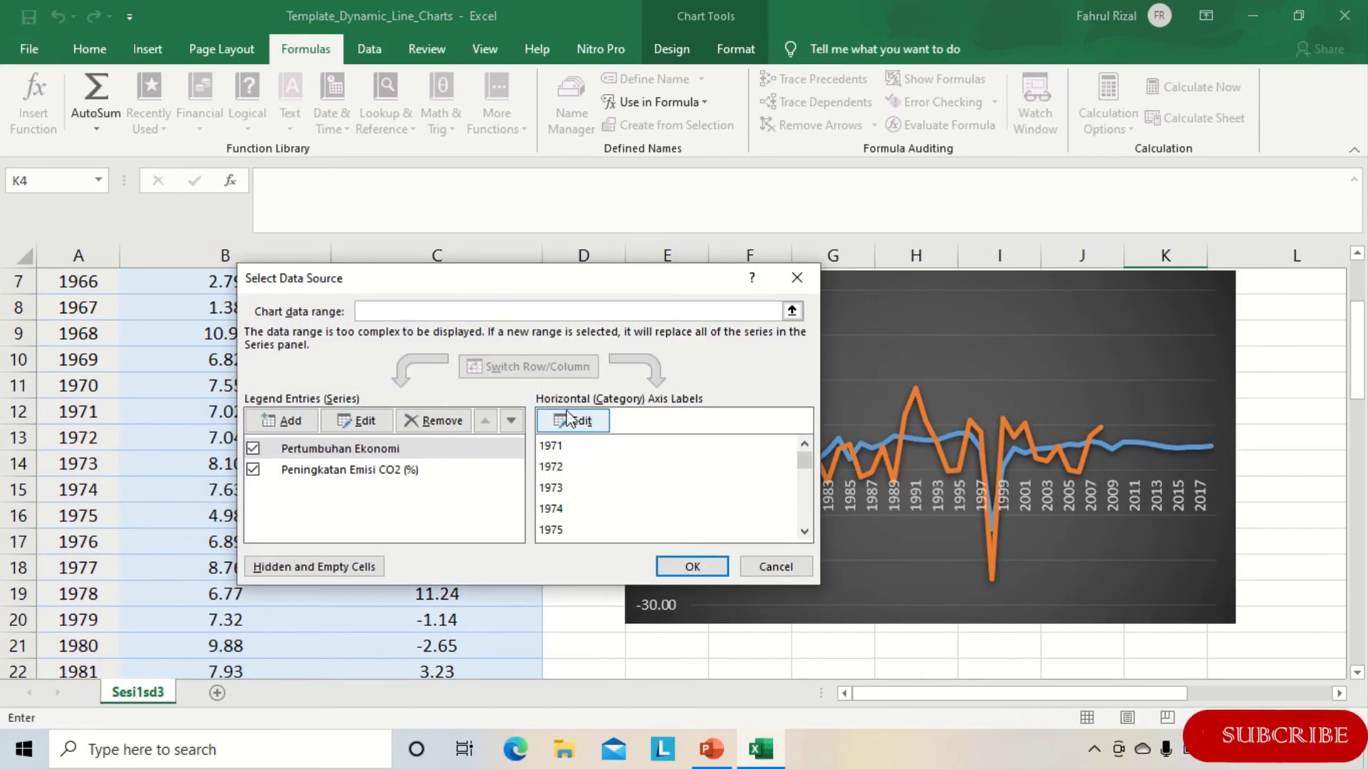
pyautogui.click(570, 421)
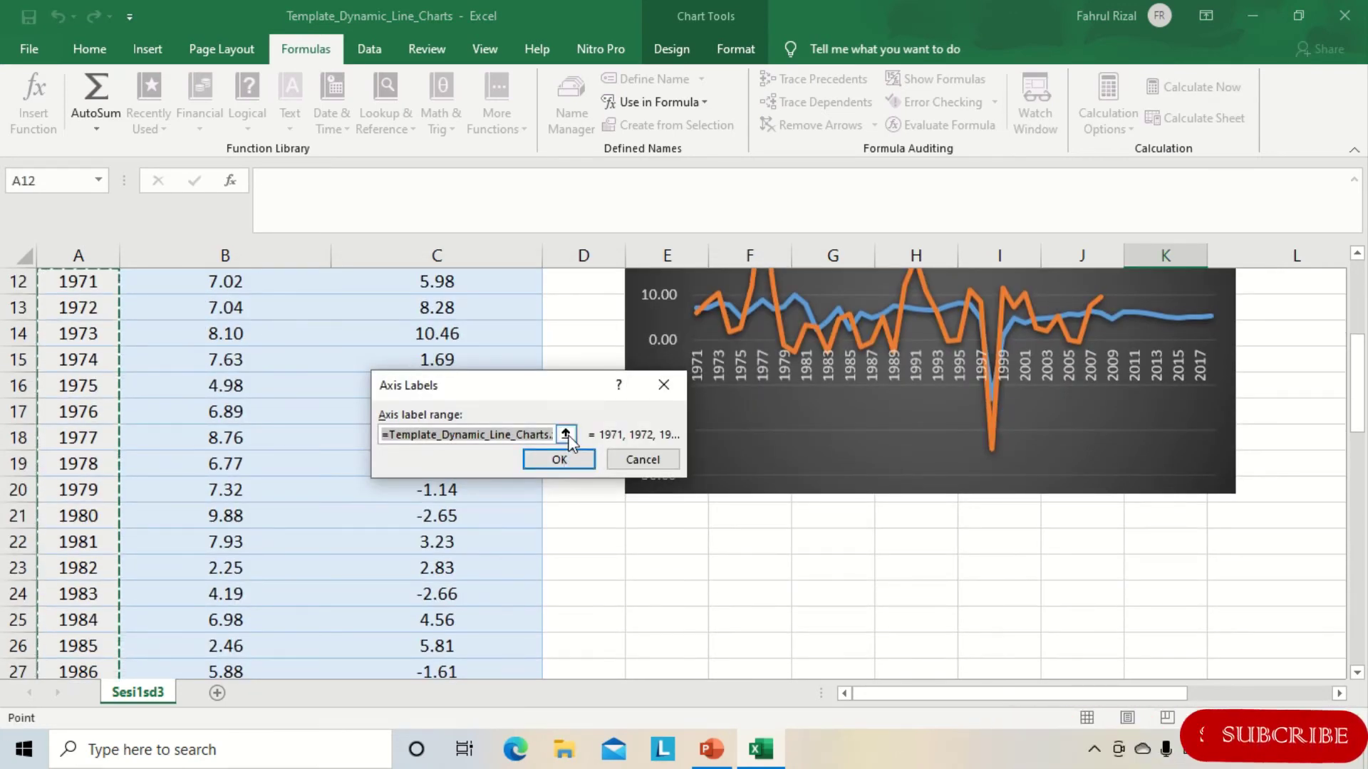
pyautogui.click(566, 435)
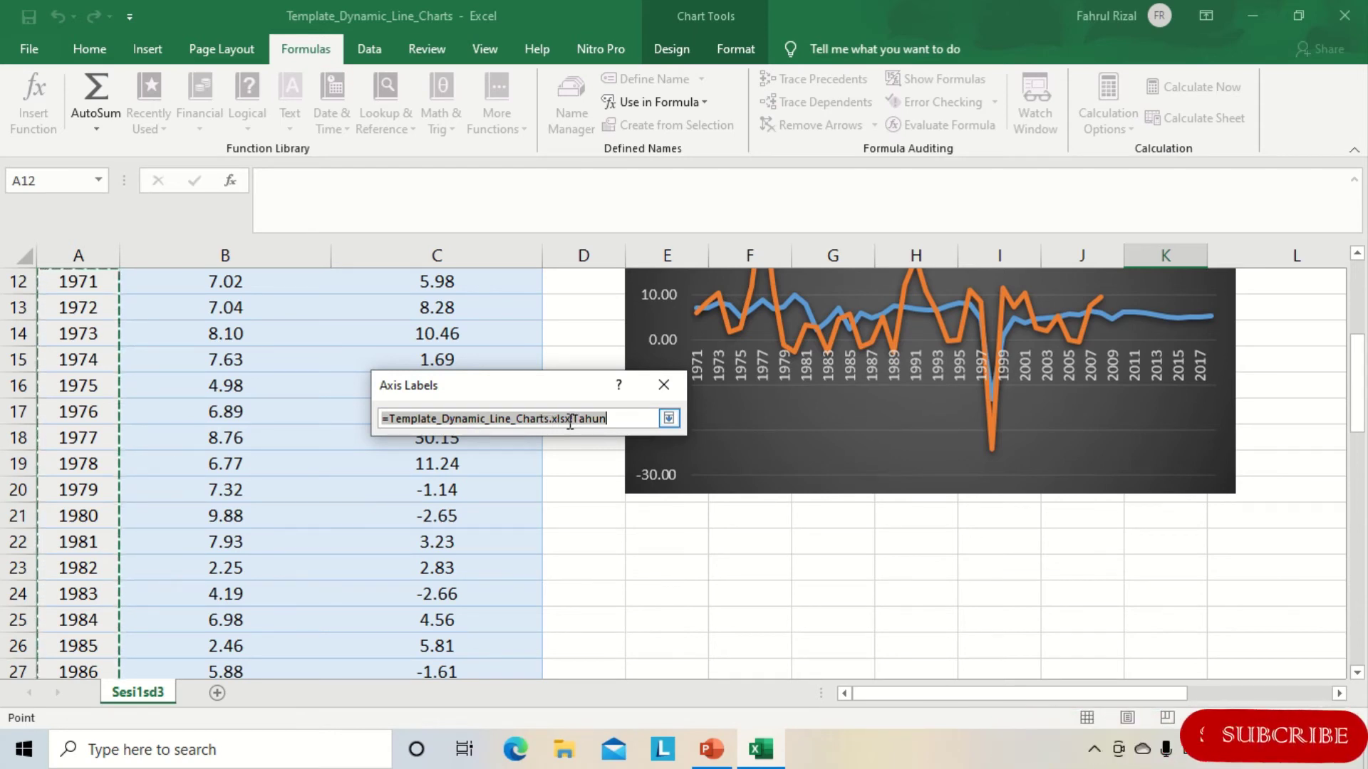
pyautogui.click(667, 420)
pyautogui.click(661, 459)
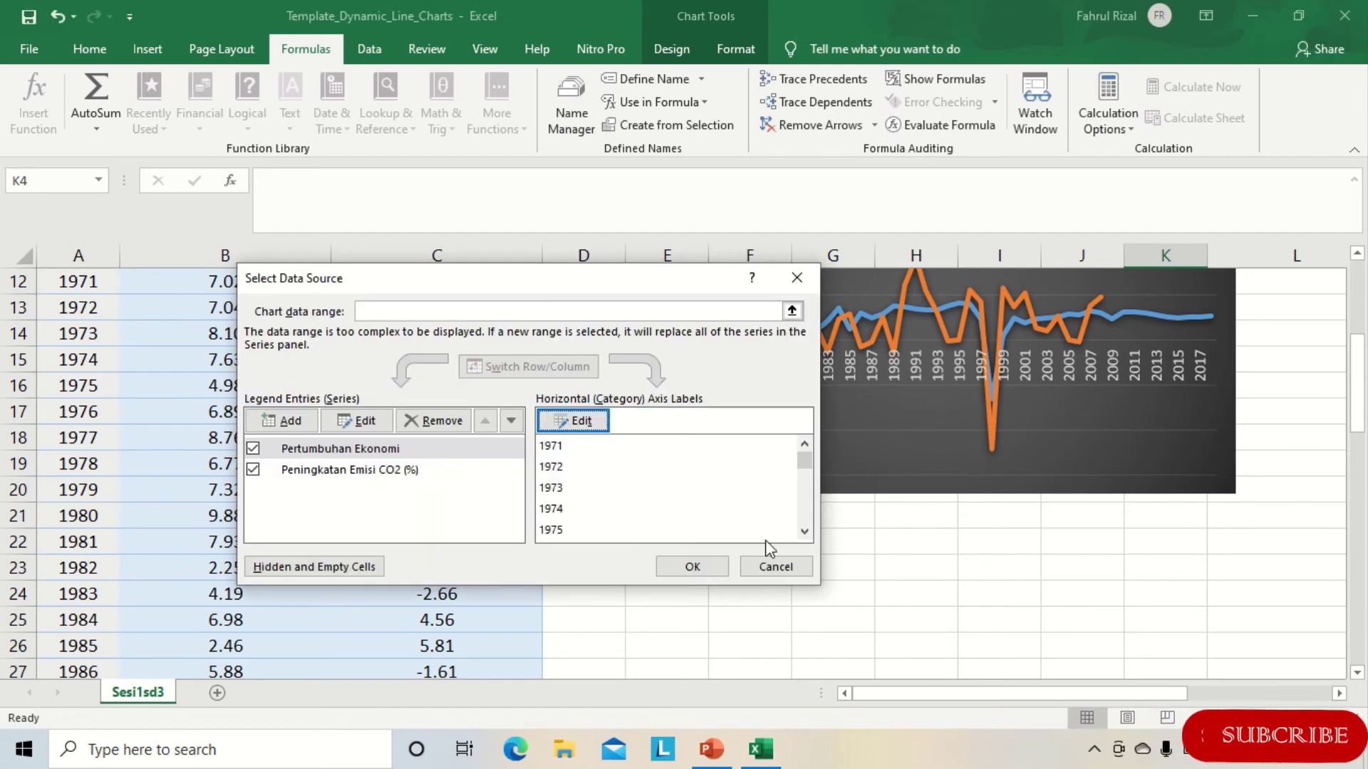
# Step: Inspect the complete axis label reference of the Peningkatan Emisi CO2 (%) series
pyautogui.click(339, 471)
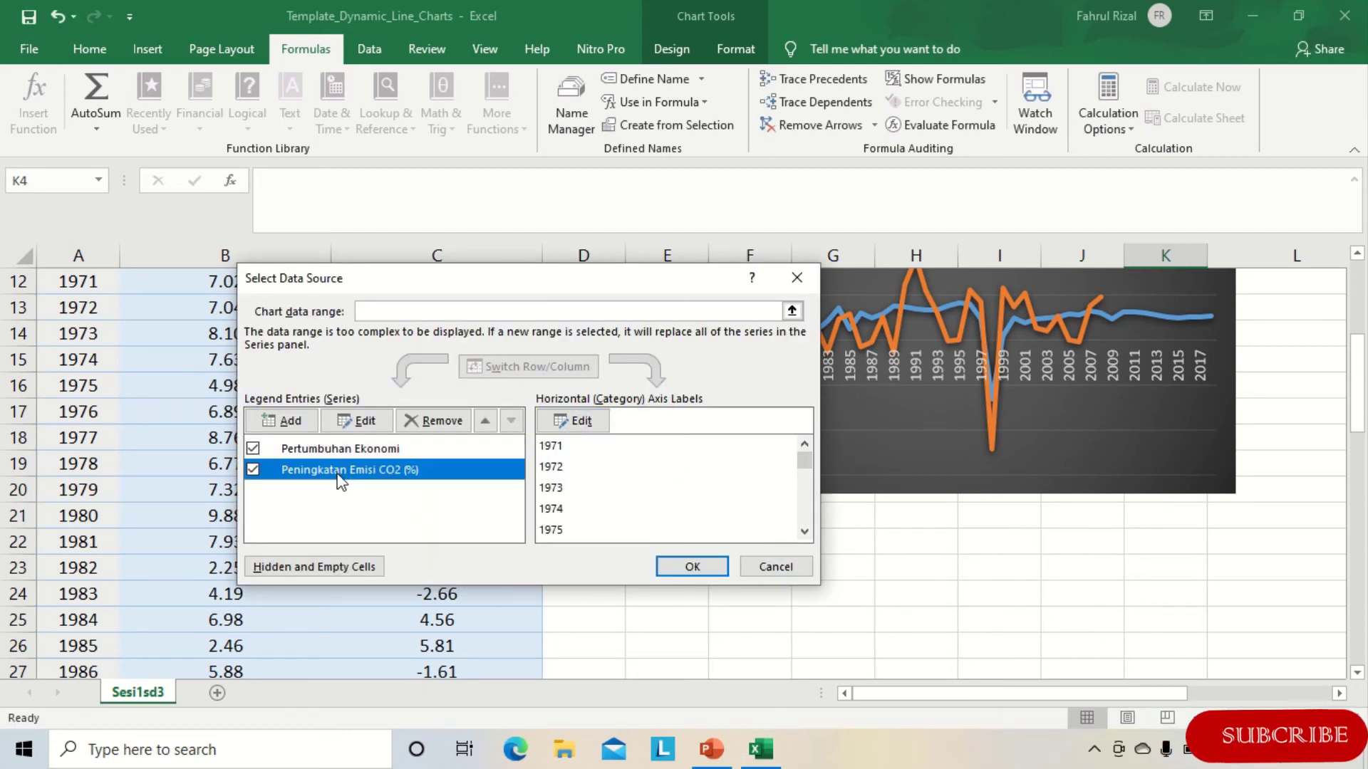
pyautogui.click(570, 422)
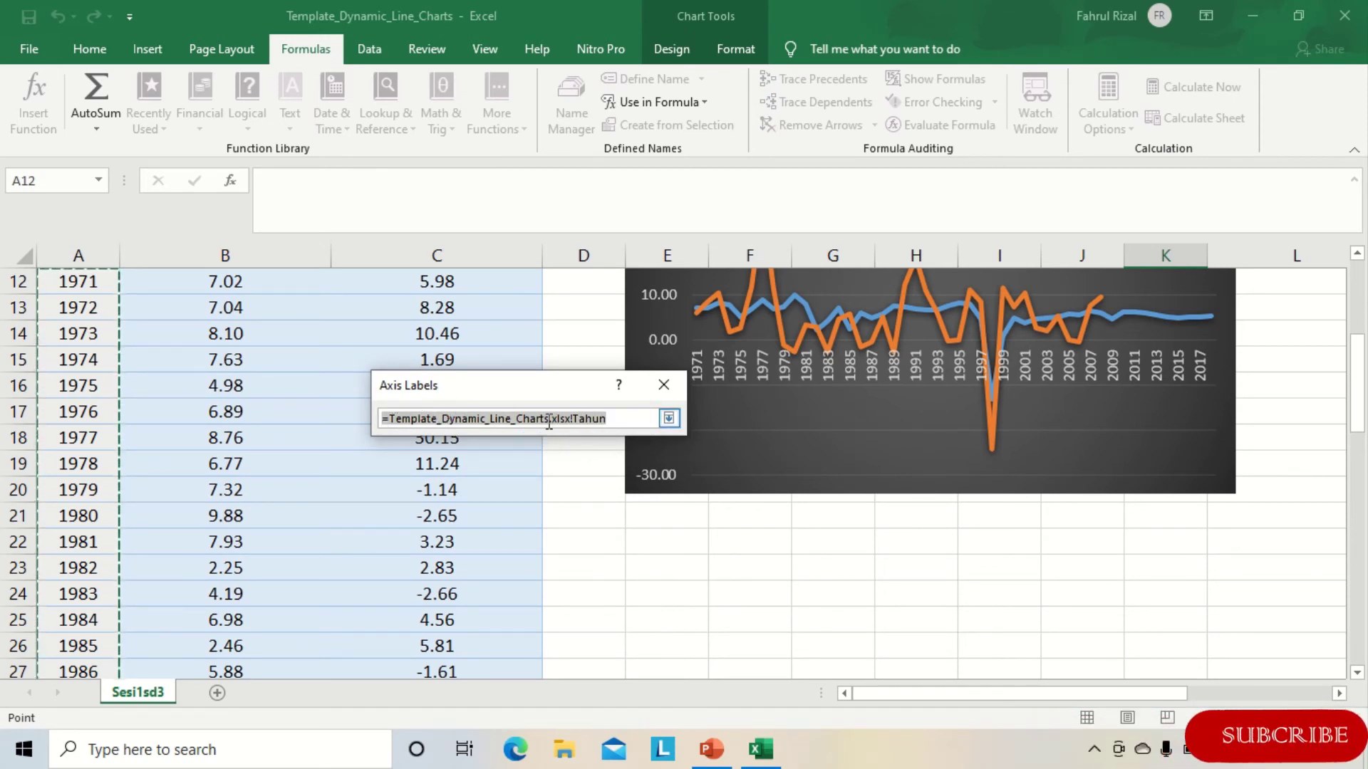
pyautogui.click(669, 419)
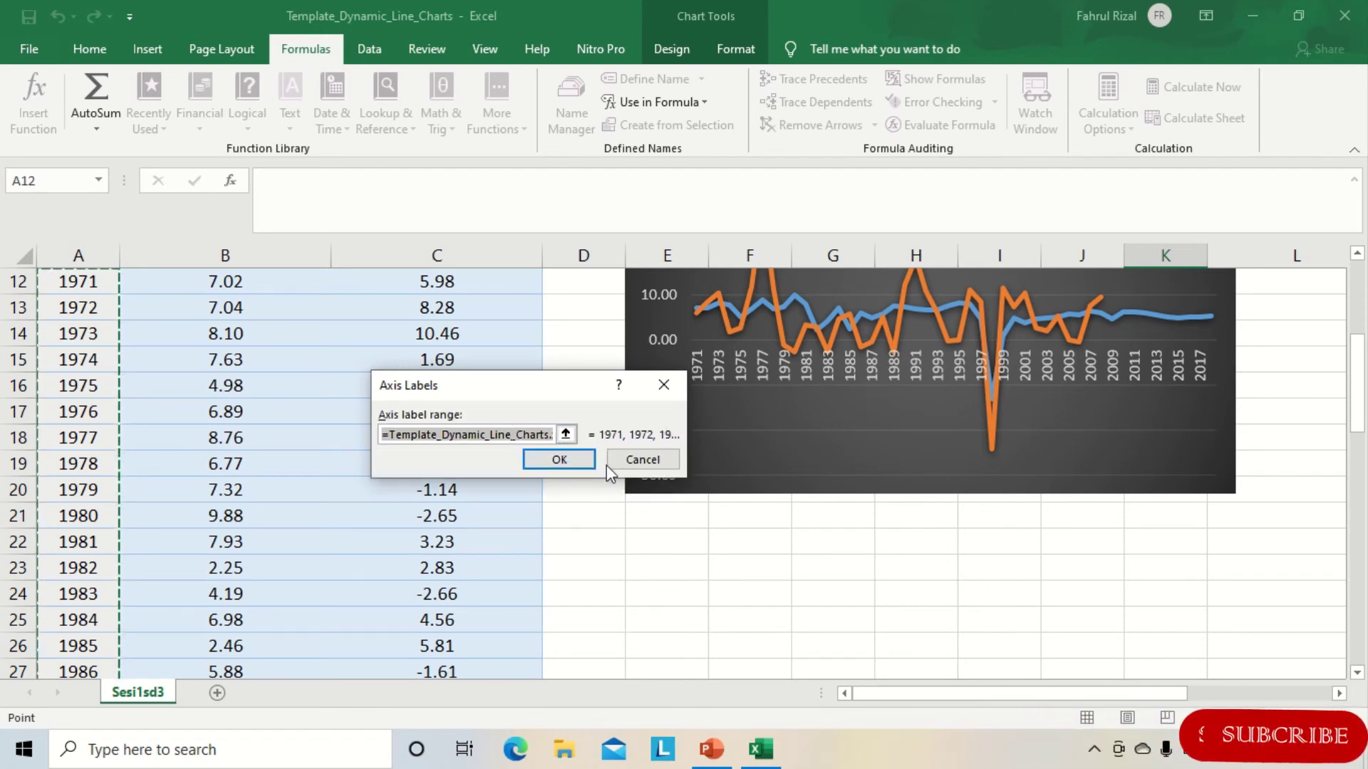
pyautogui.click(592, 463)
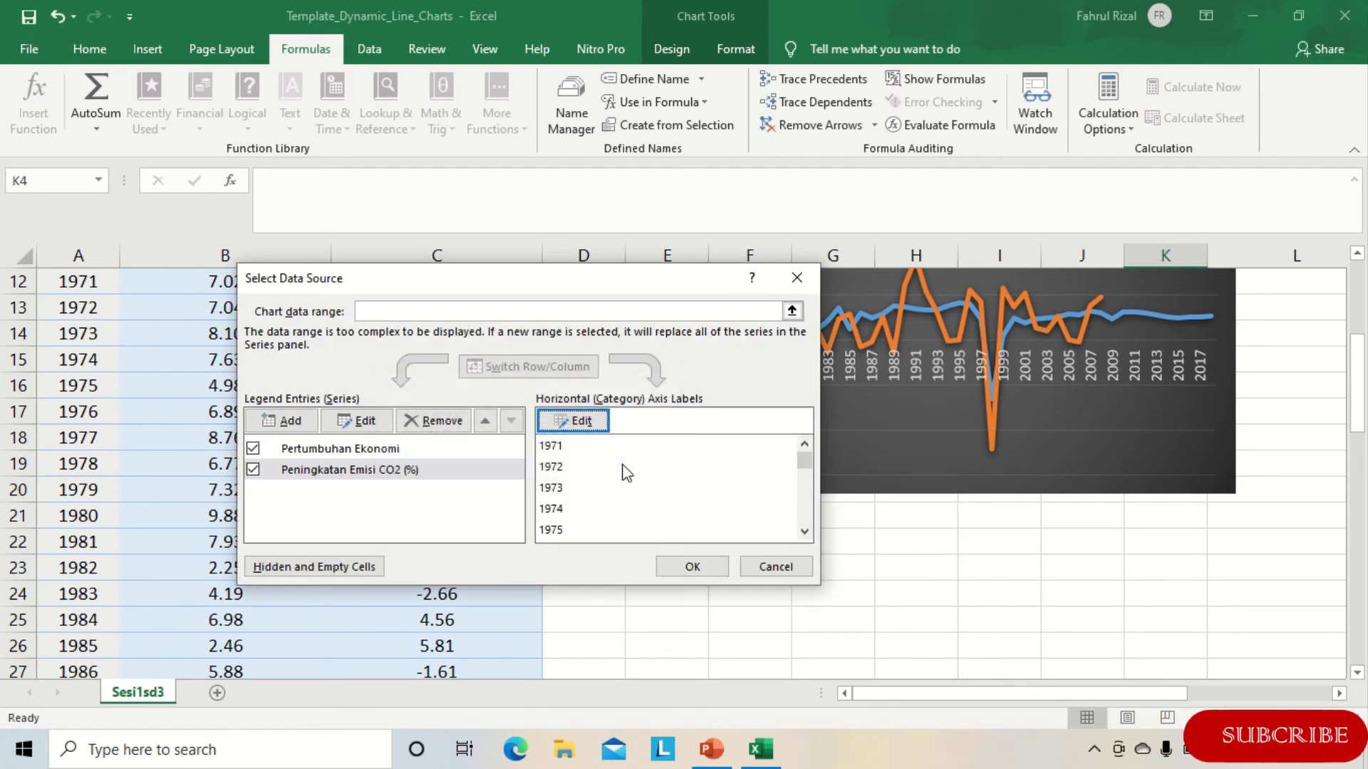
# Step: Set the values of the Peningkatan Emisi CO2 (%) series to =Sesi1sd3!Emisi and apply the chart's data source changes
pyautogui.click(356, 470)
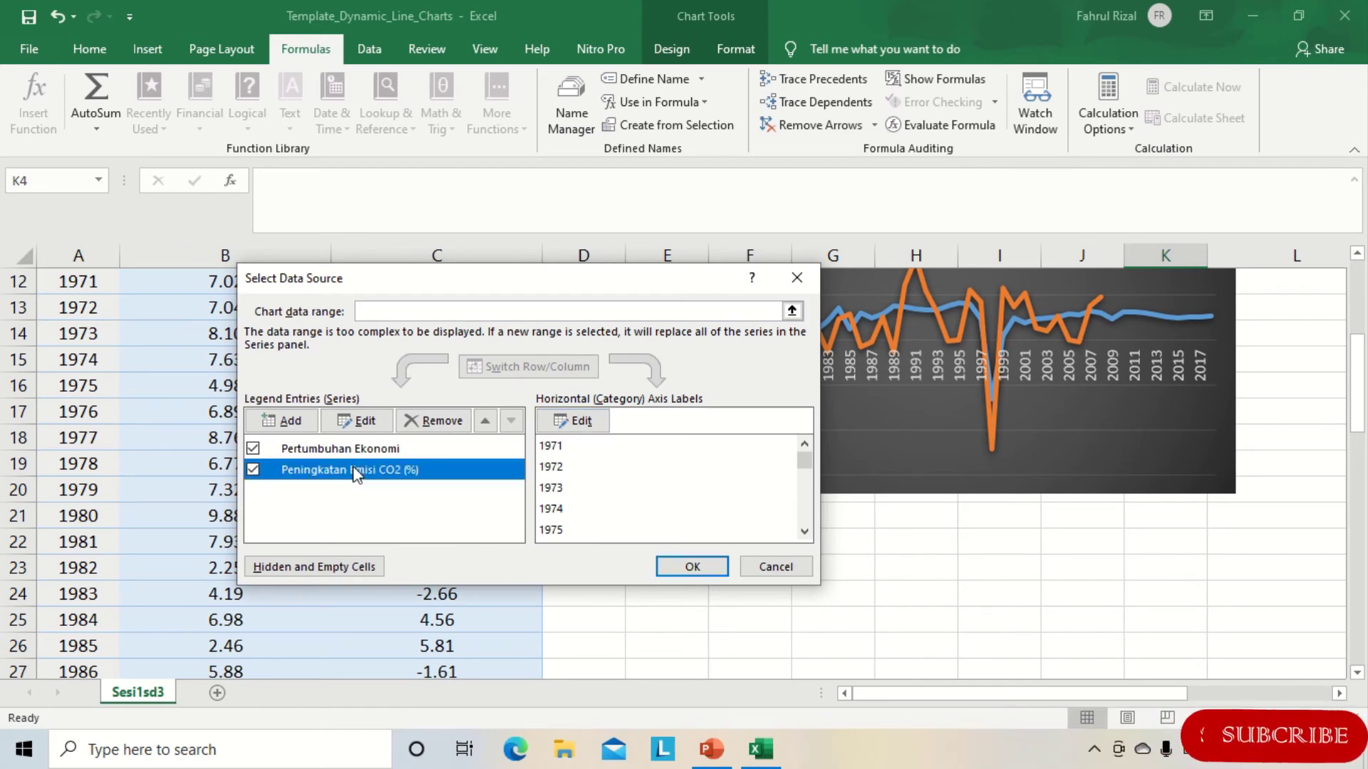
pyautogui.click(362, 428)
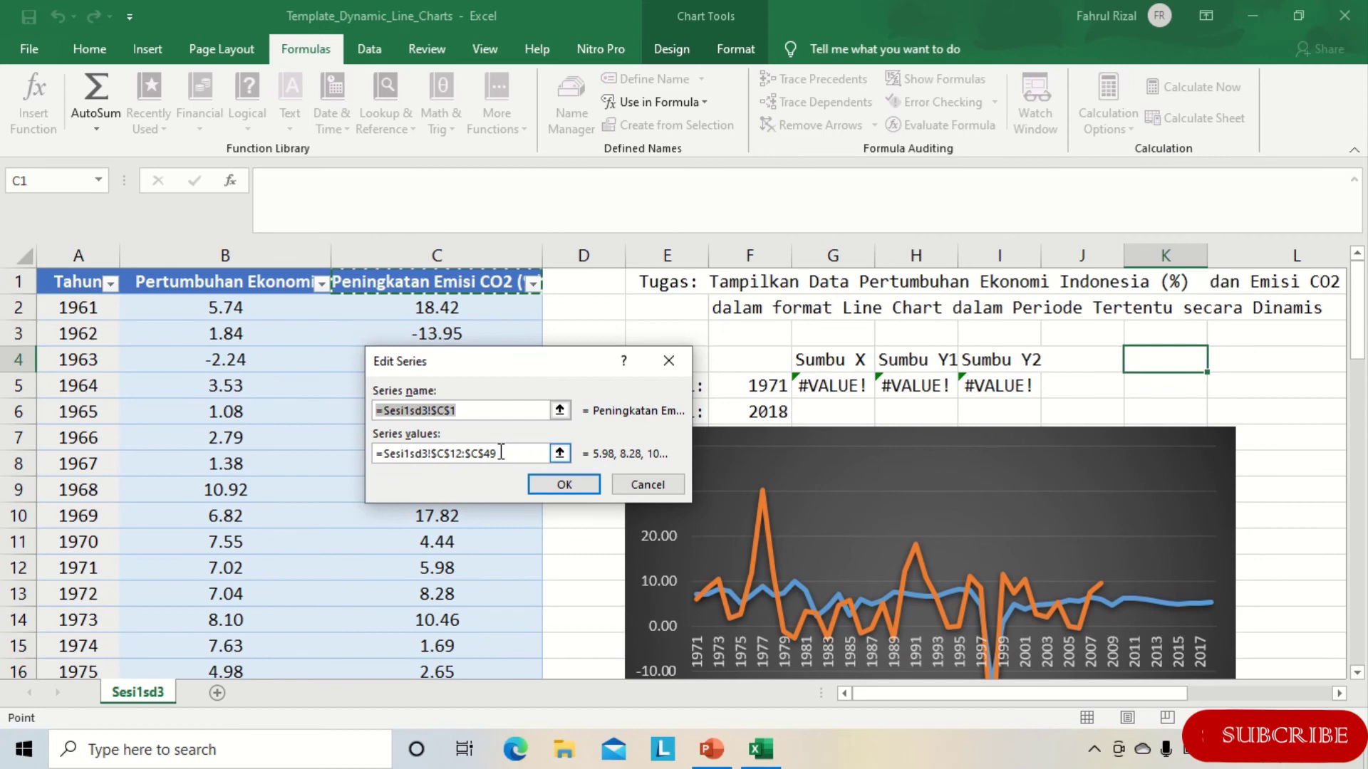
pyautogui.click(506, 454)
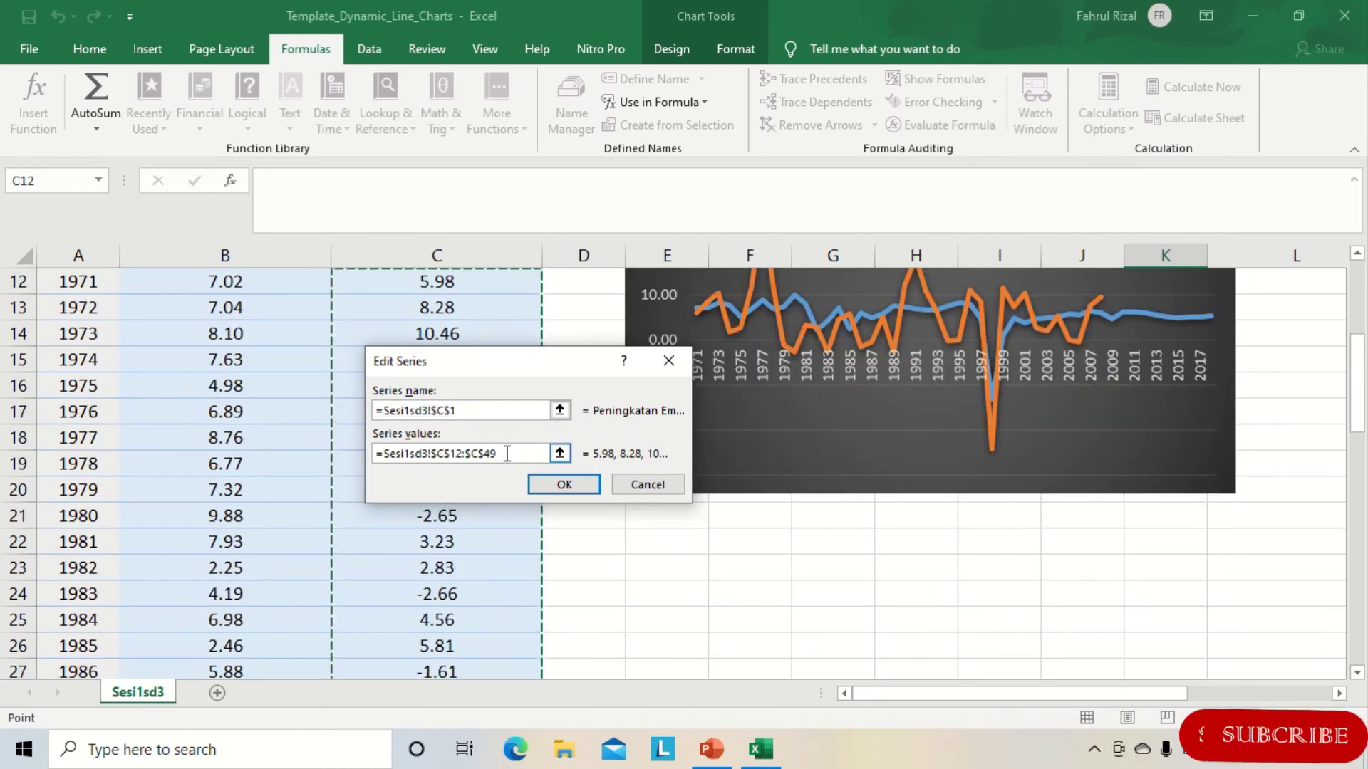
pyautogui.moveTo(508, 453); pyautogui.dragTo(432, 457)
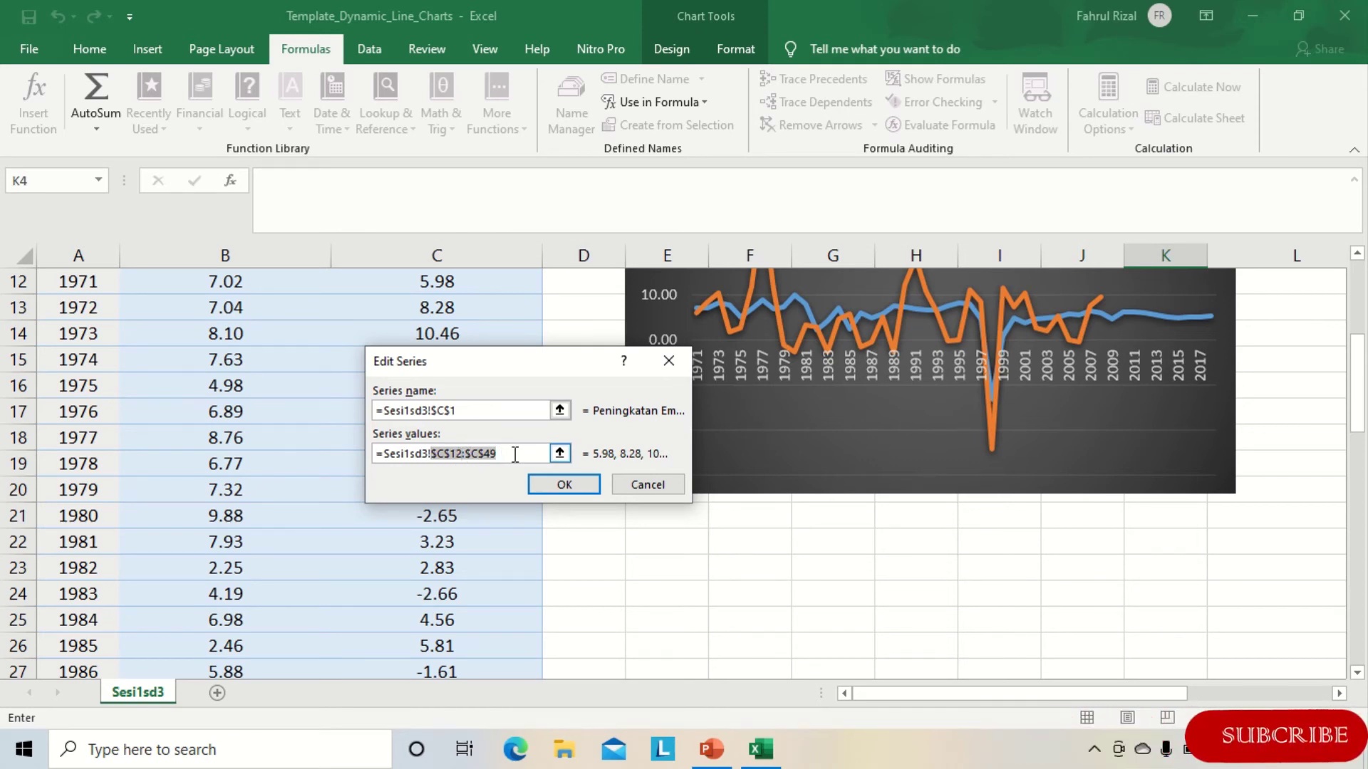
pyautogui.write('Emisi')
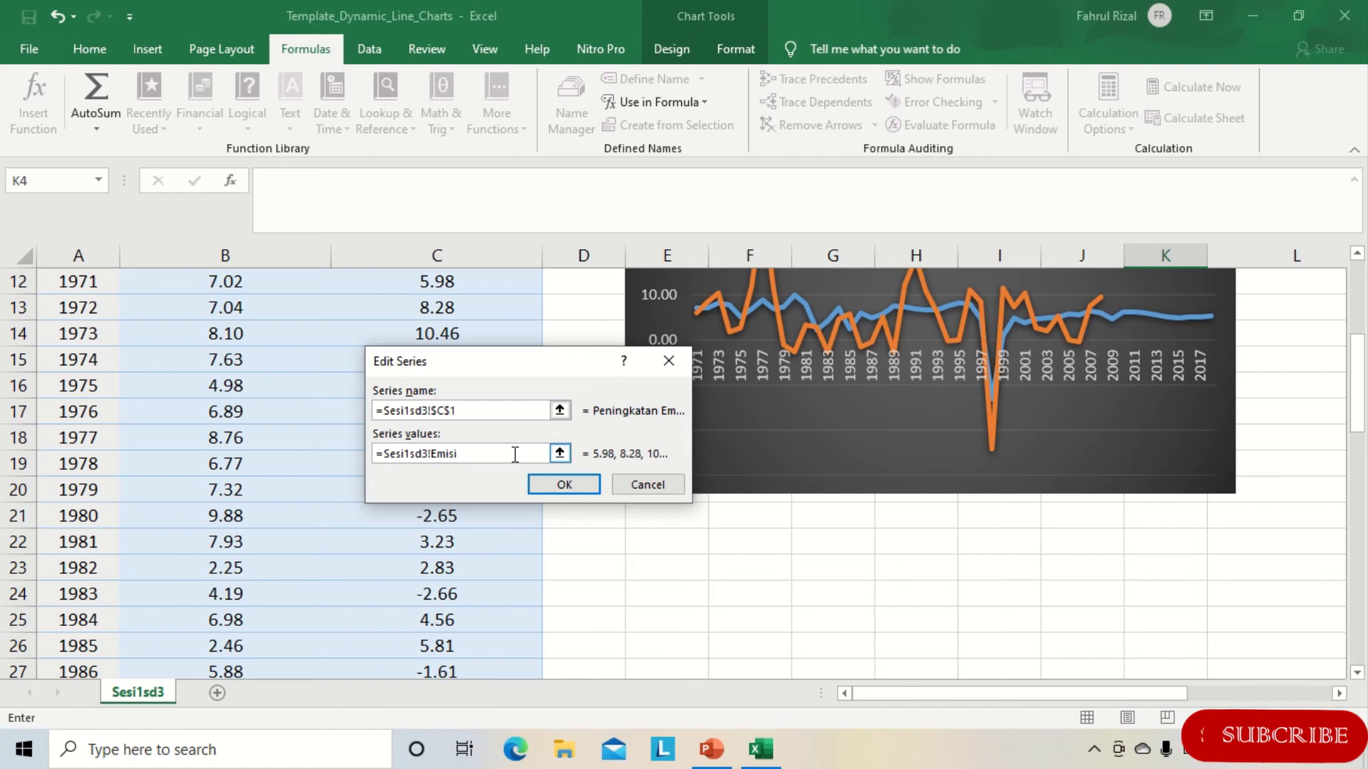
pyautogui.click(564, 484)
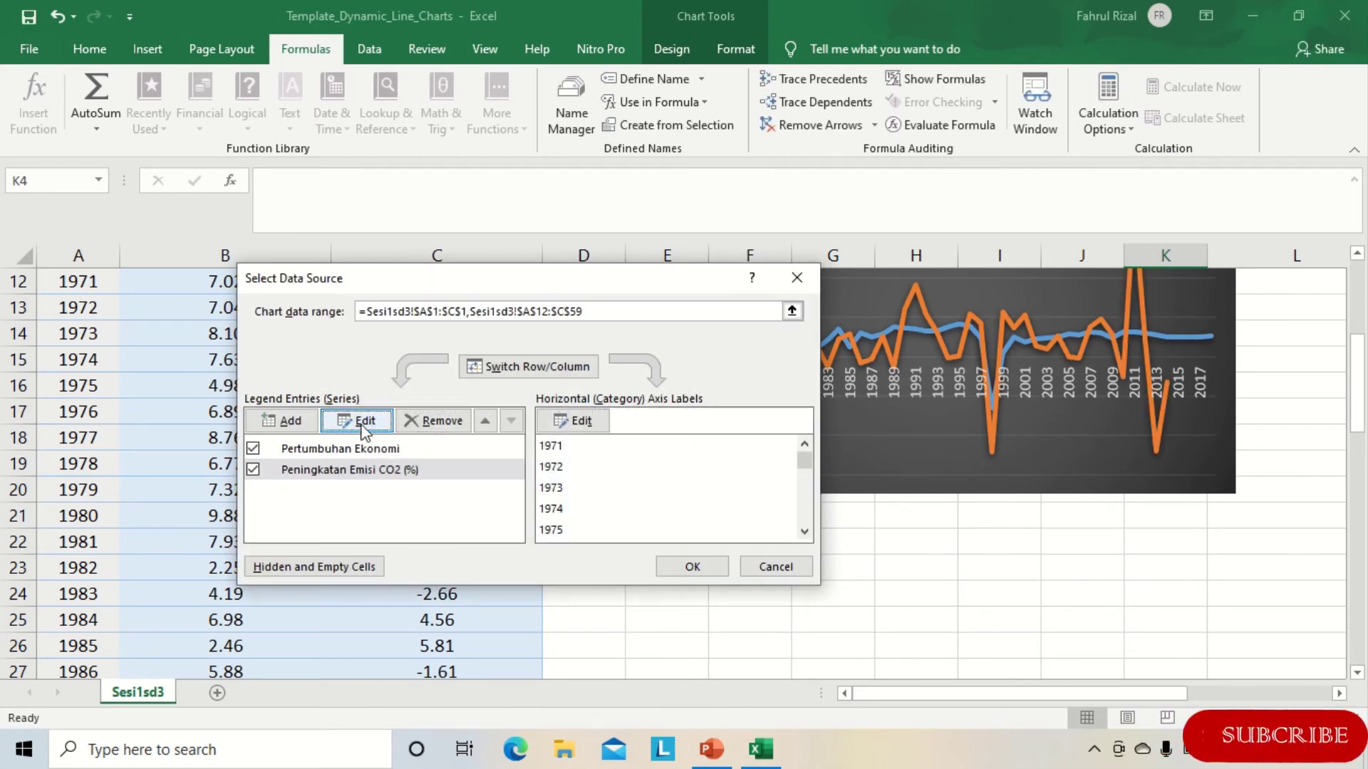
pyautogui.click(713, 574)
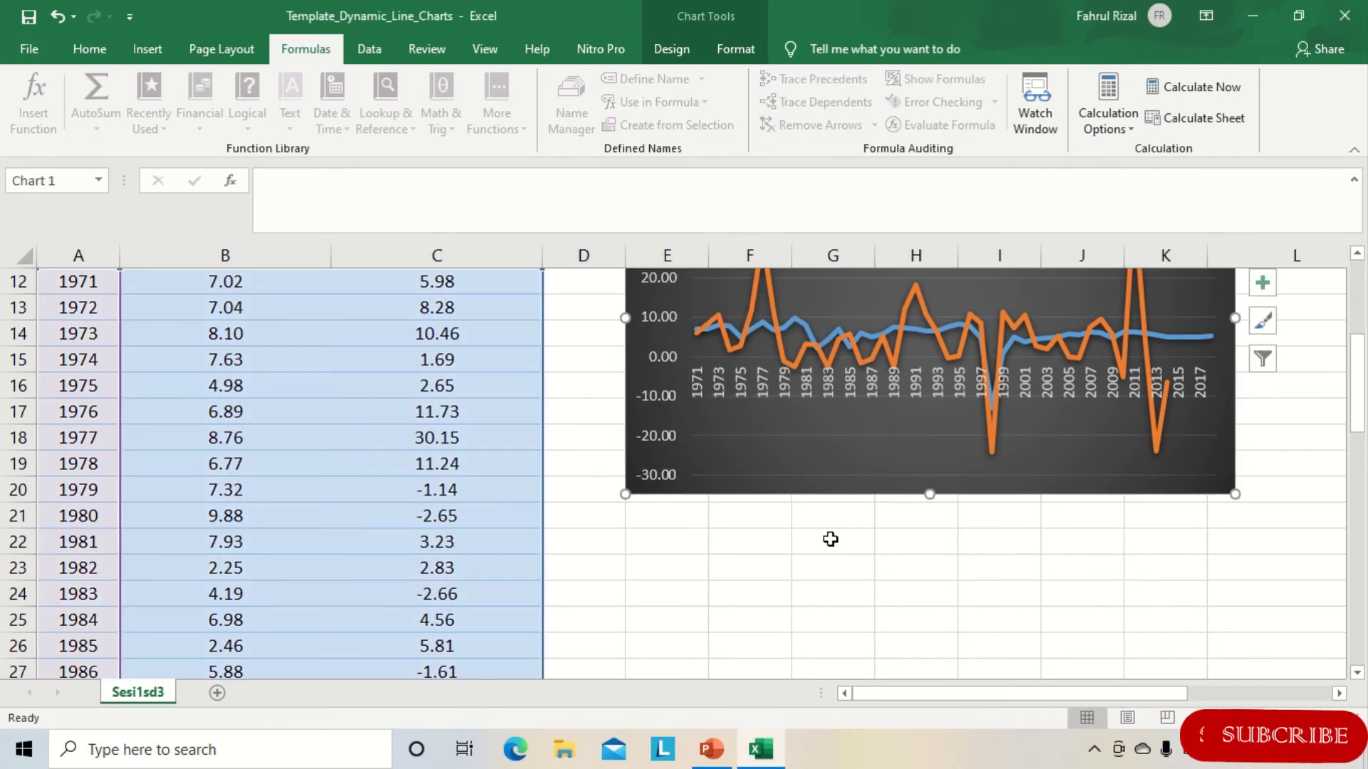
# Step: Inspect the complete series values reference of the Pertumbuhan Ekonomi series in the chart's data source
pyautogui.scroll(1, 805, 456)
pyautogui.click(764, 341)
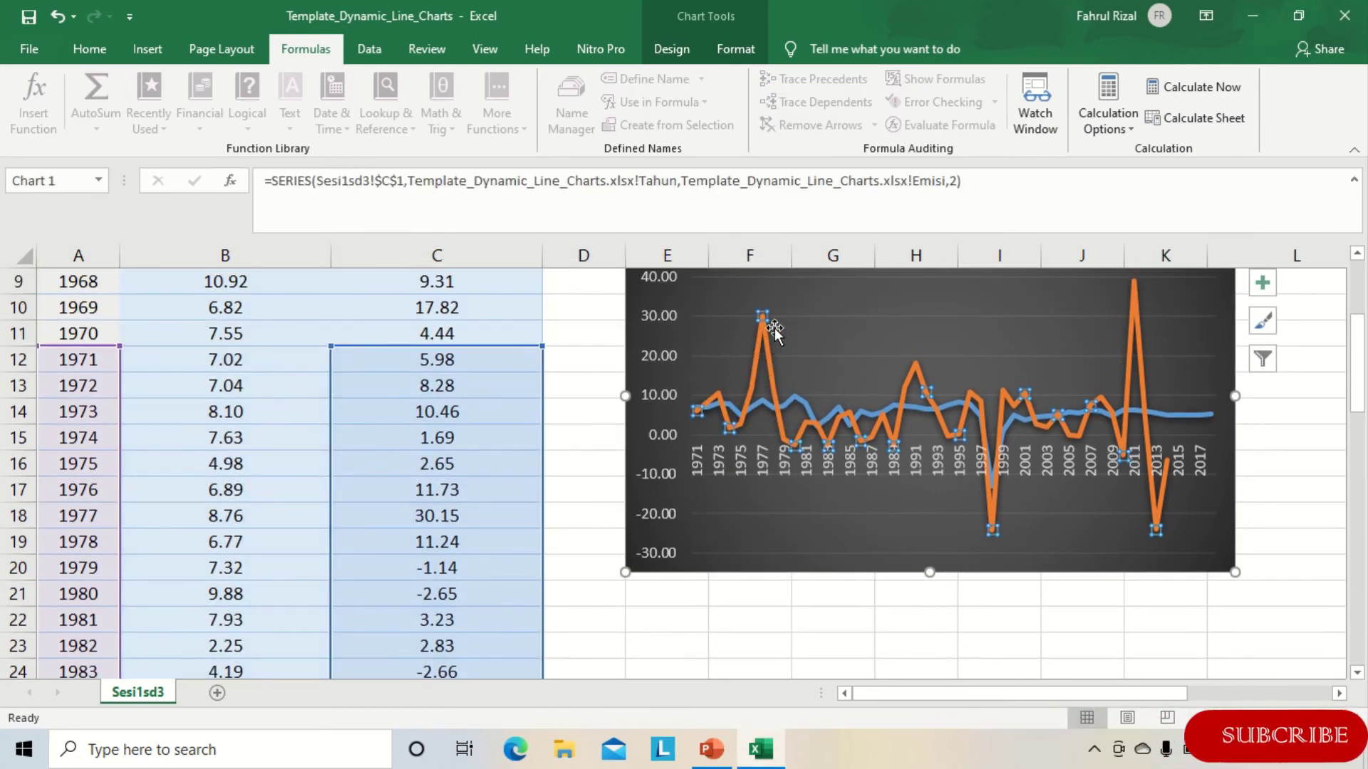
pyautogui.rightClick(764, 327)
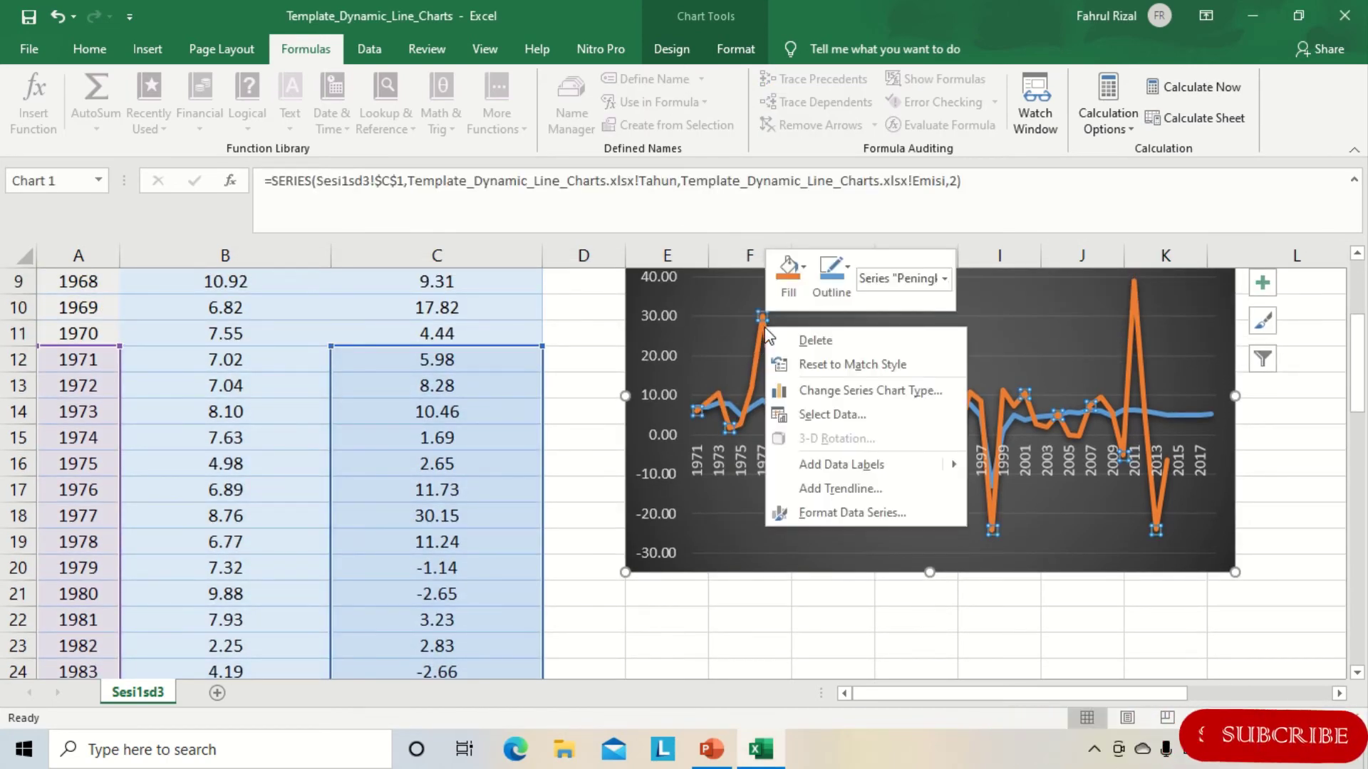
pyautogui.click(846, 422)
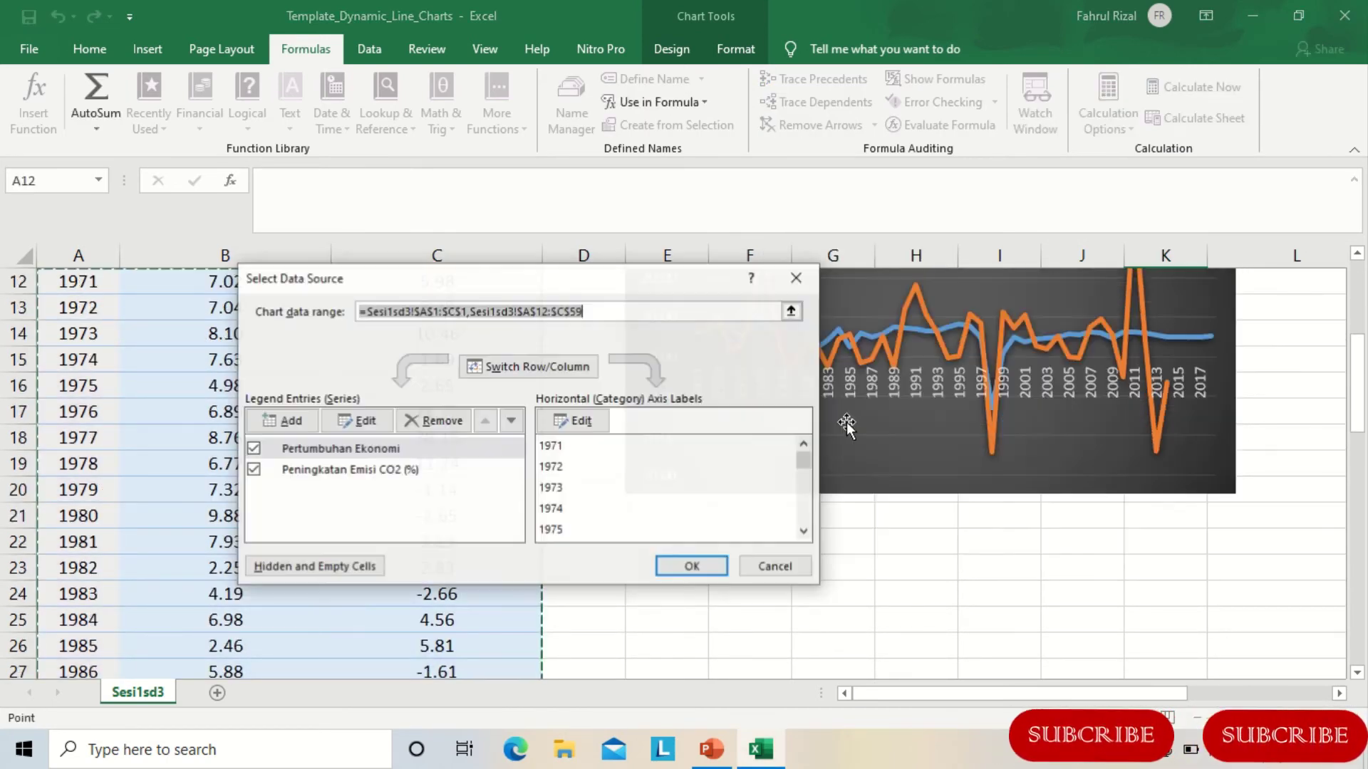
pyautogui.click(360, 421)
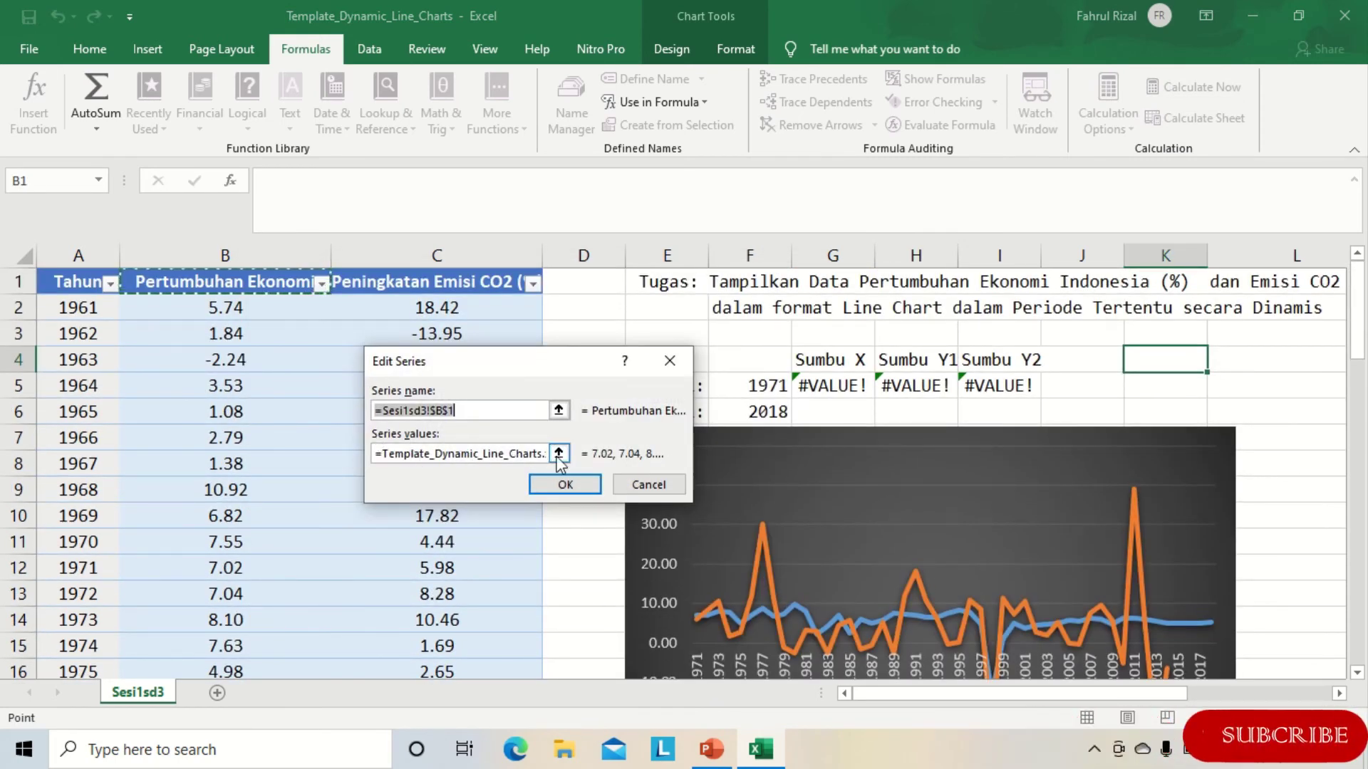
pyautogui.click(559, 455)
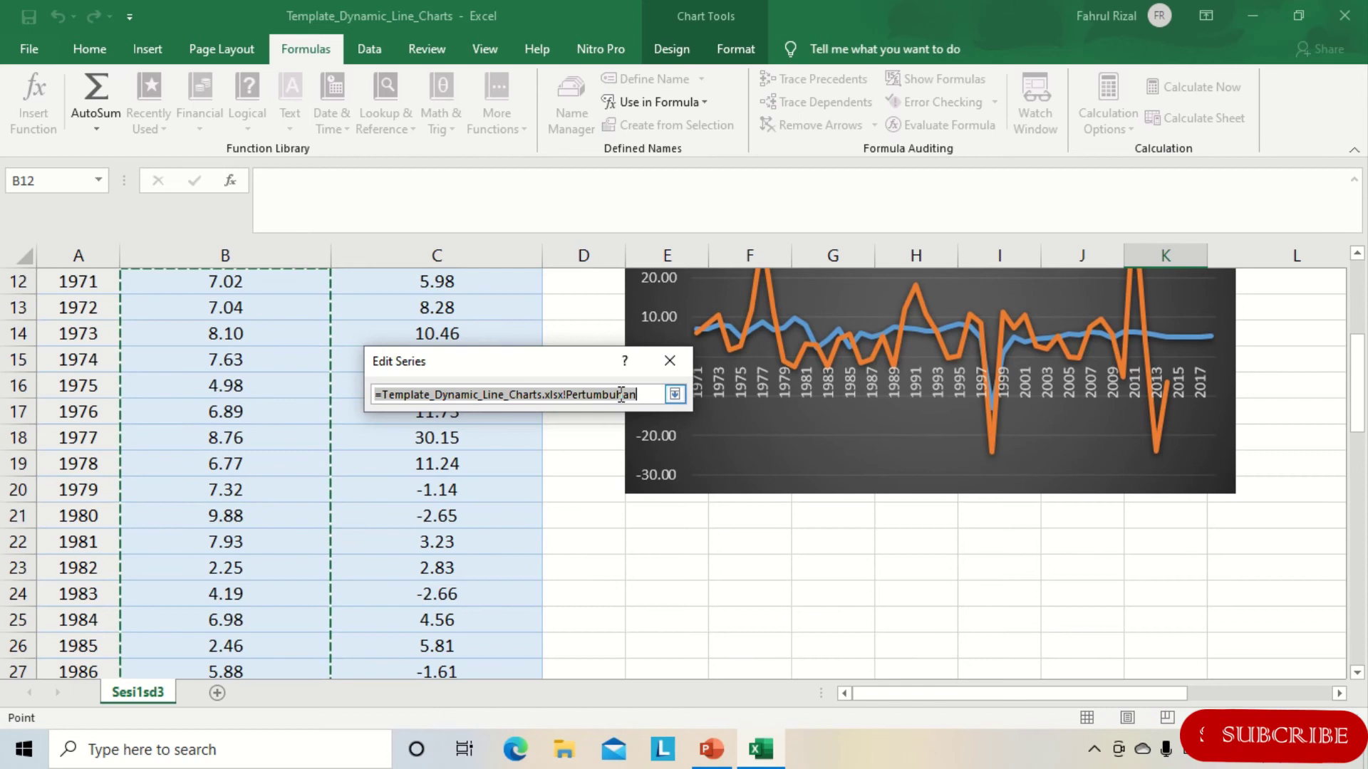
pyautogui.click(675, 394)
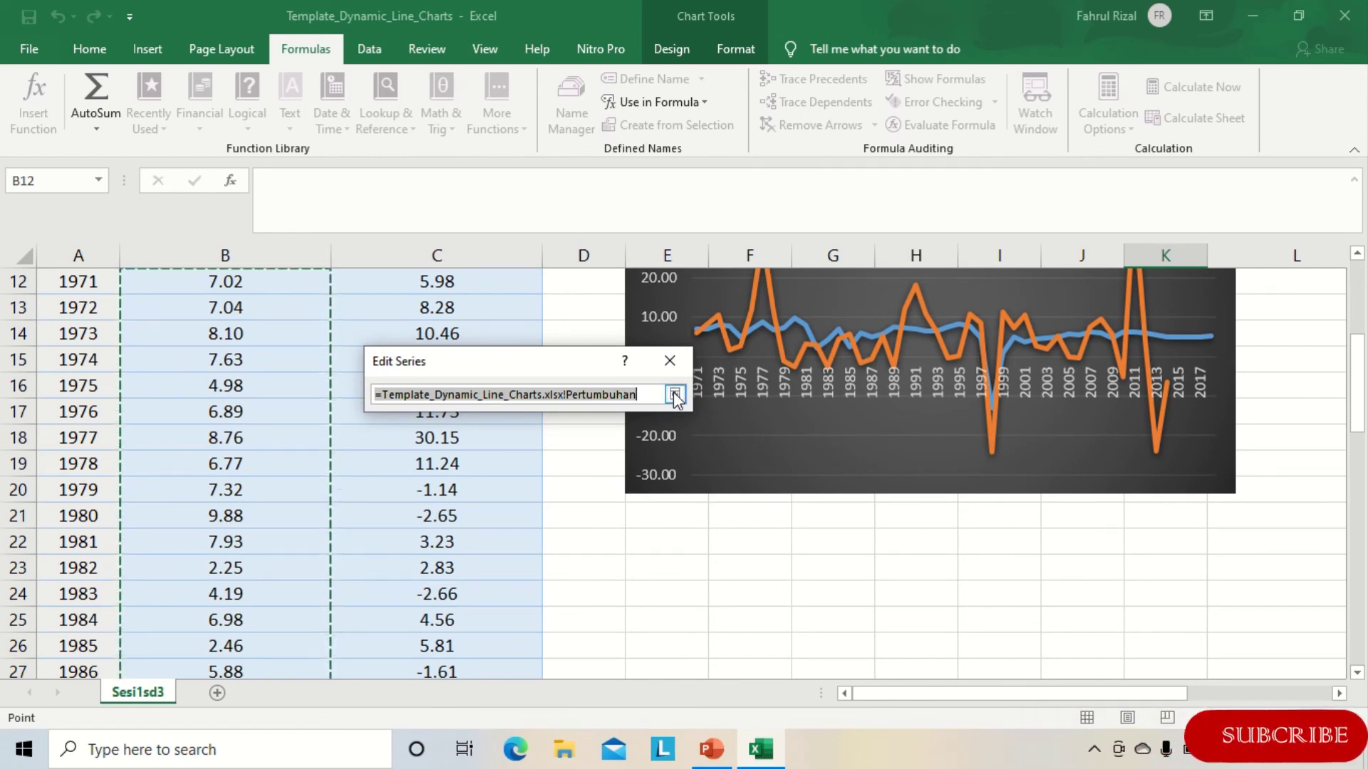
pyautogui.click(648, 486)
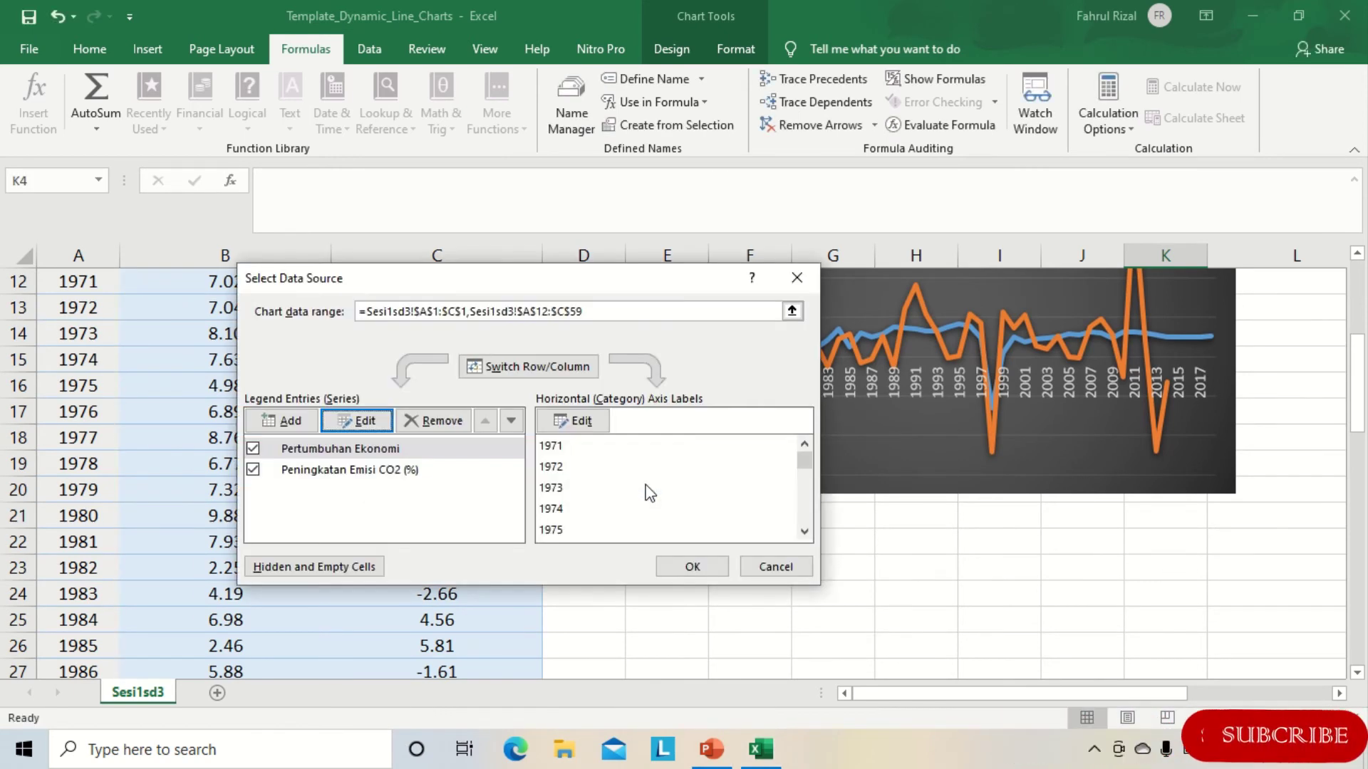
# Step: Inspect the complete series values reference of the Peningkatan Emisi CO2 (%) series and close the chart's data source settings
pyautogui.click(360, 471)
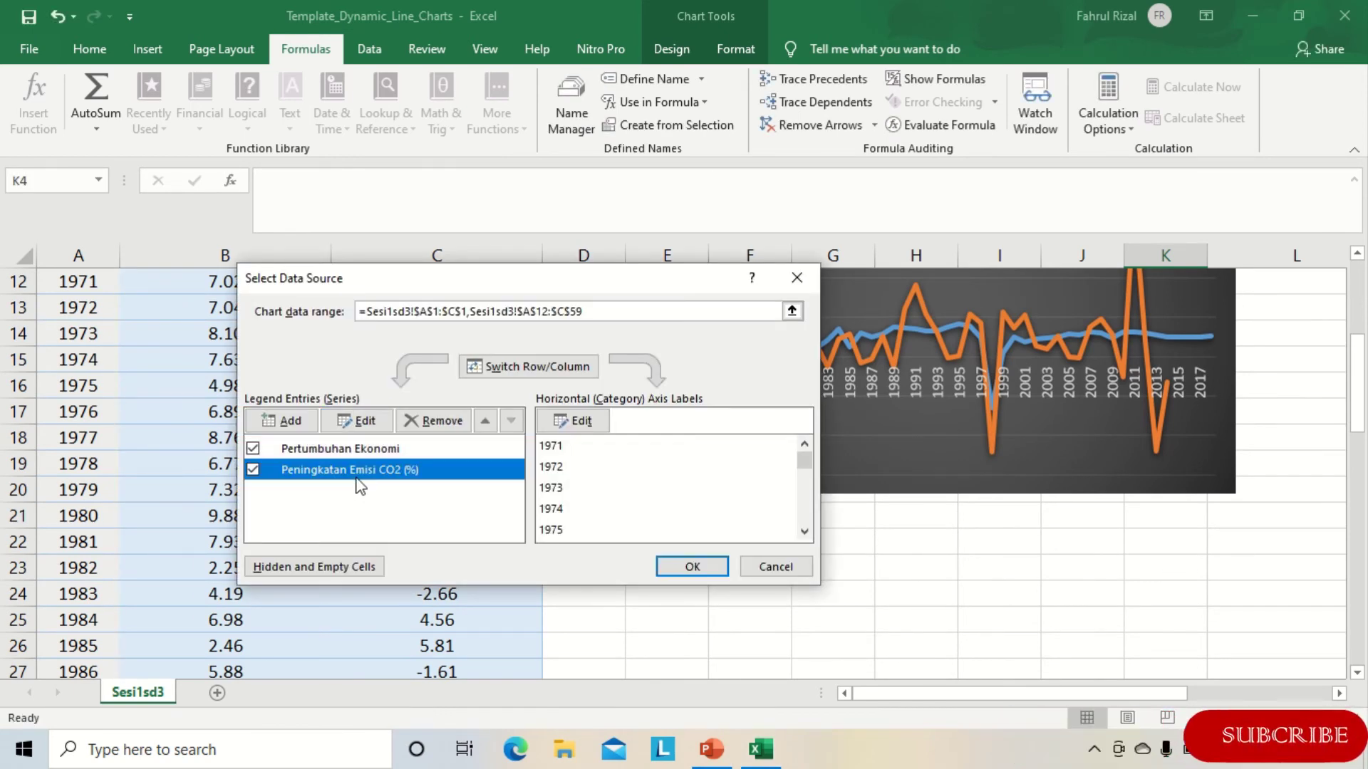
pyautogui.click(364, 421)
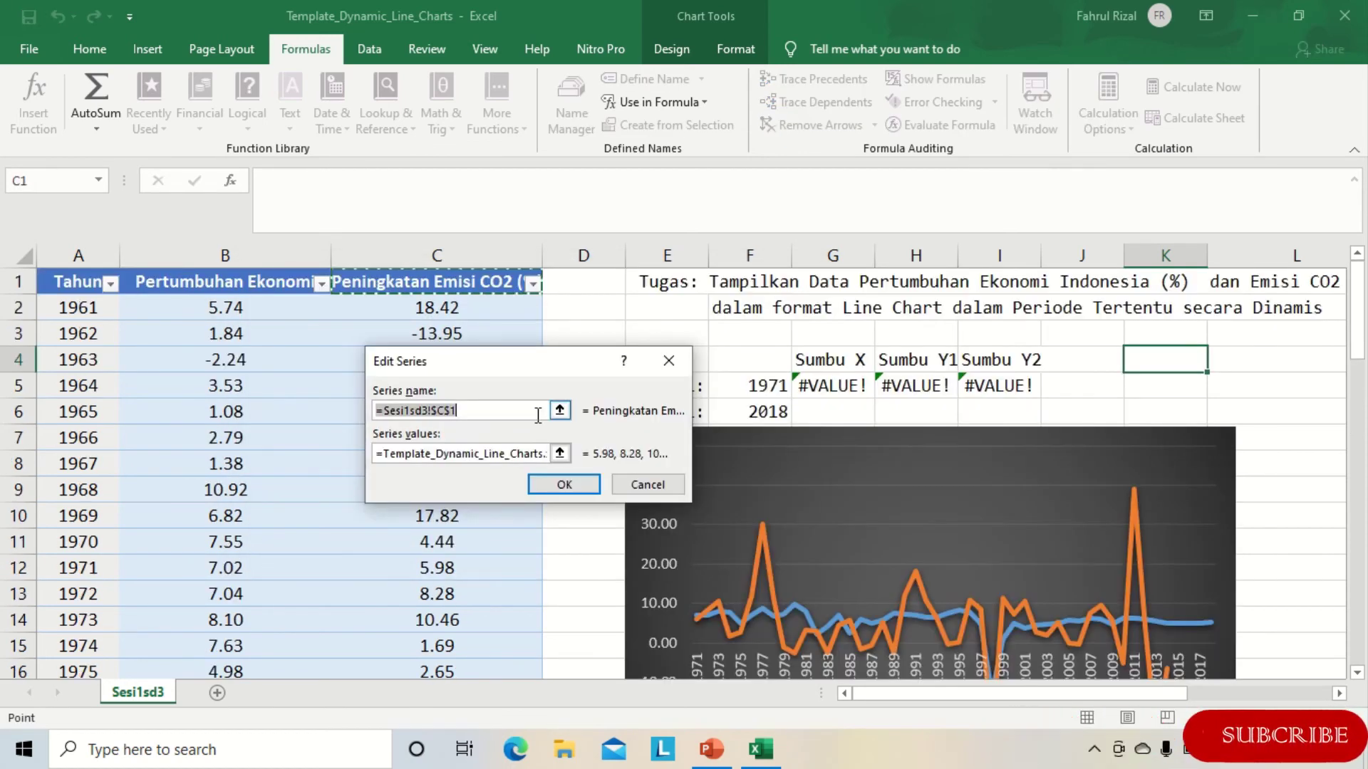
pyautogui.click(560, 454)
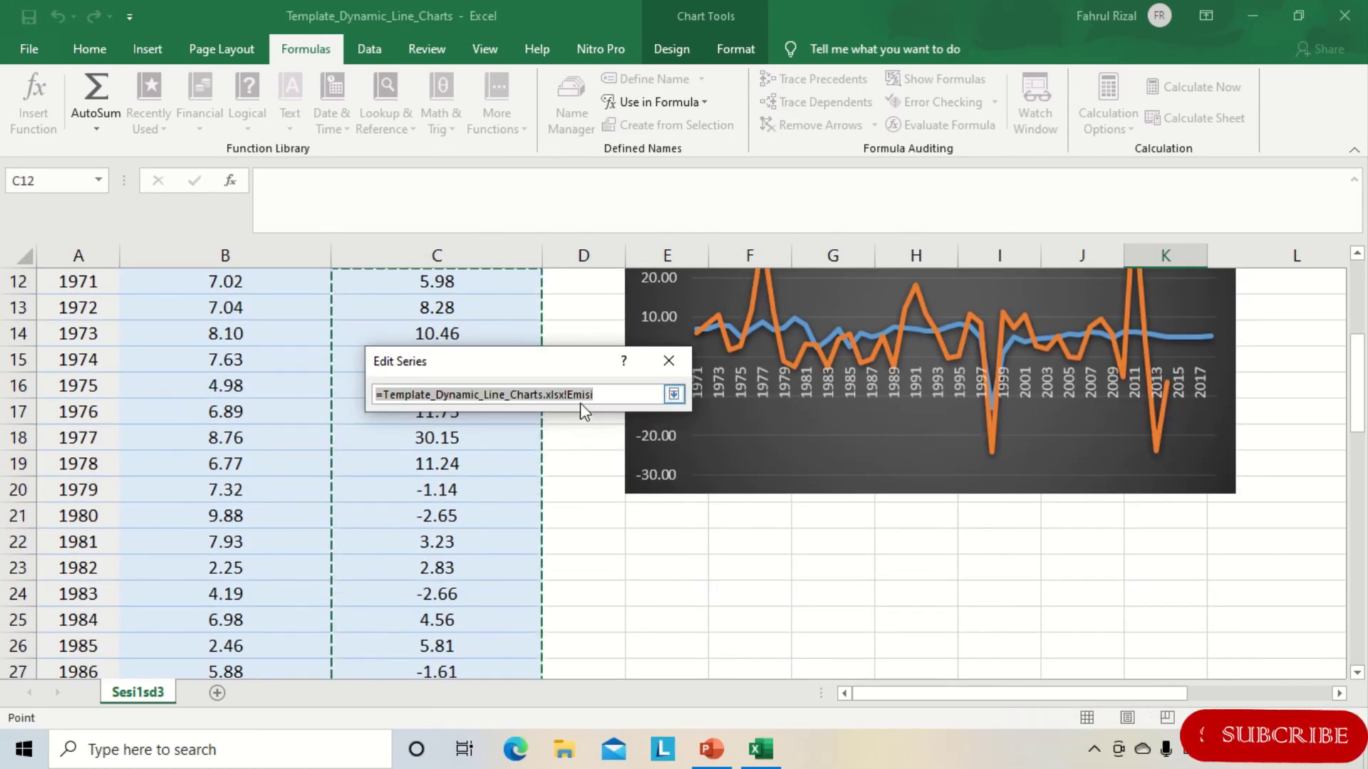
pyautogui.click(666, 363)
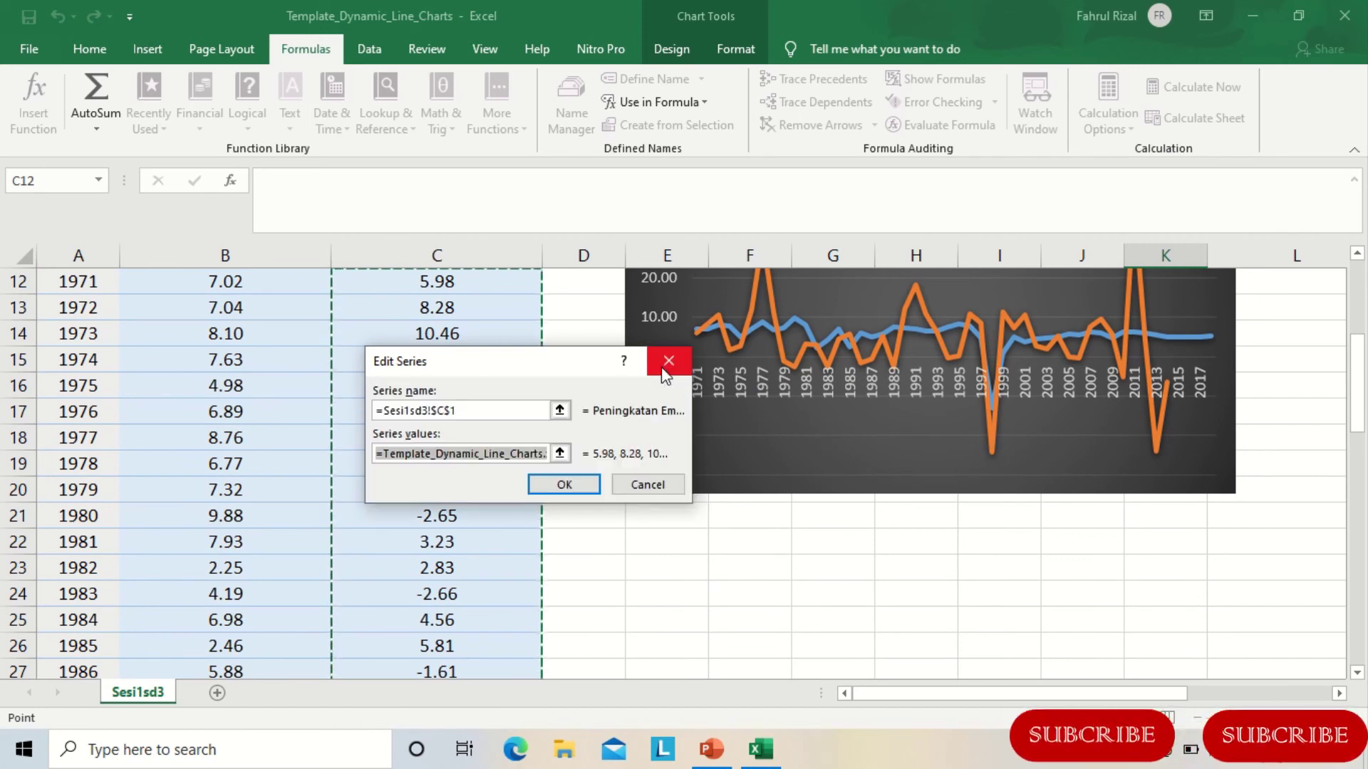
pyautogui.click(655, 487)
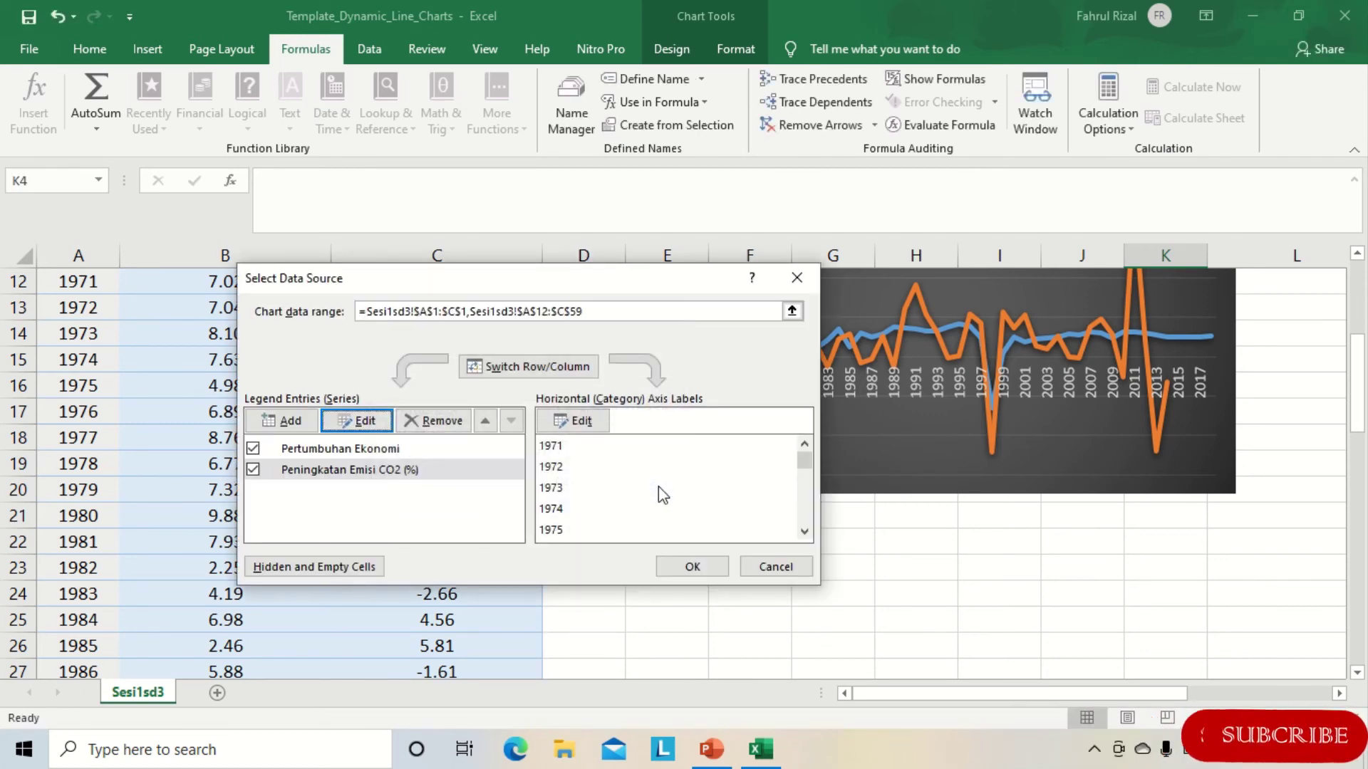
pyautogui.click(708, 570)
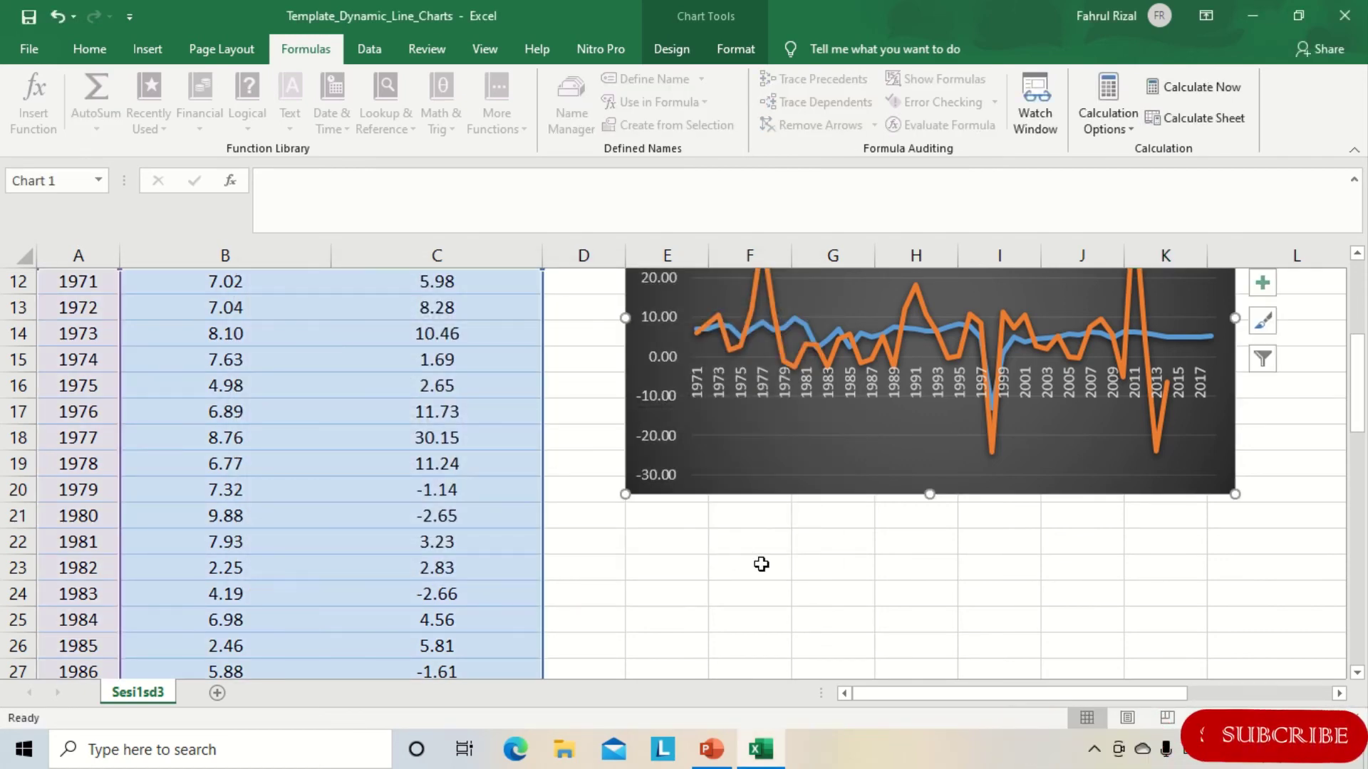
# Step: Move the line chart sideways so its left edge lies in column D, just below the Sampai cell
pyautogui.scroll(2, 762, 564)
pyautogui.click(603, 387)
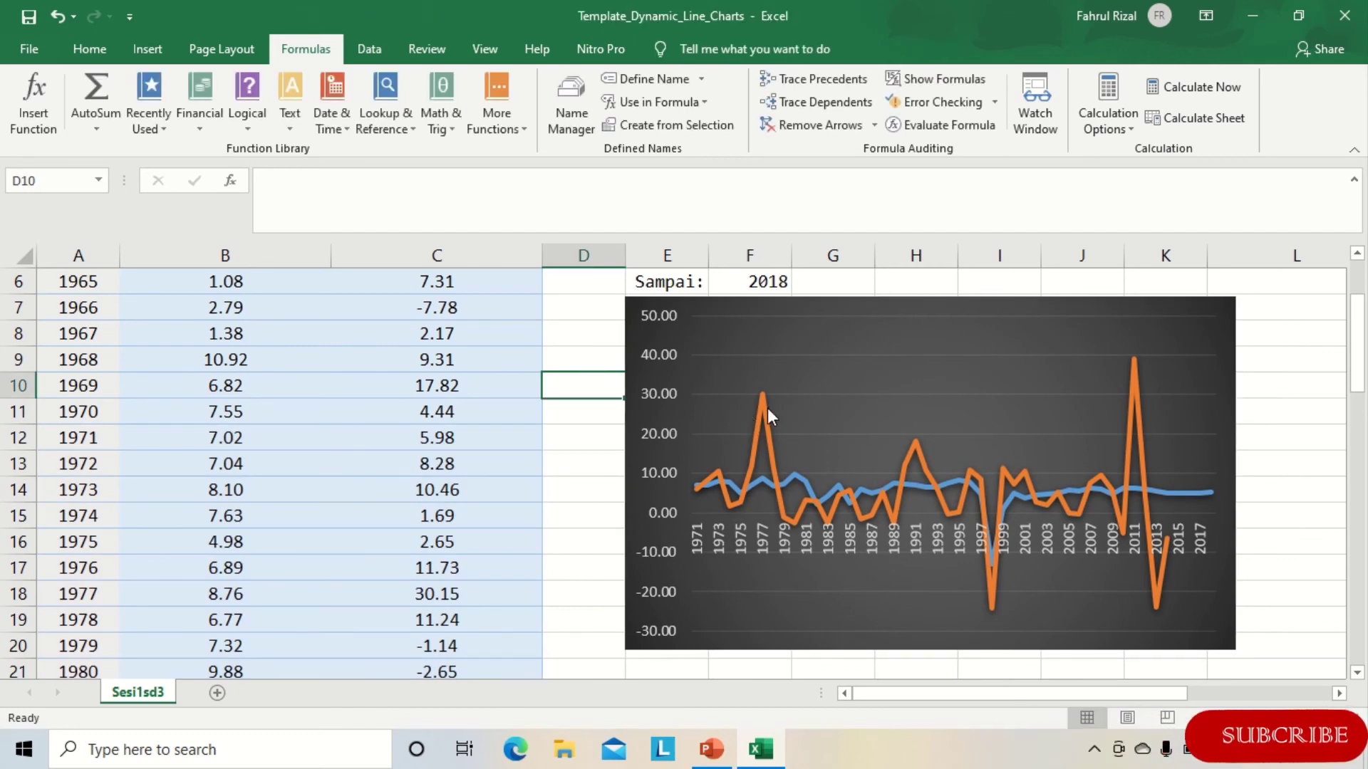
pyautogui.scroll(1, 754, 483)
pyautogui.click(810, 389)
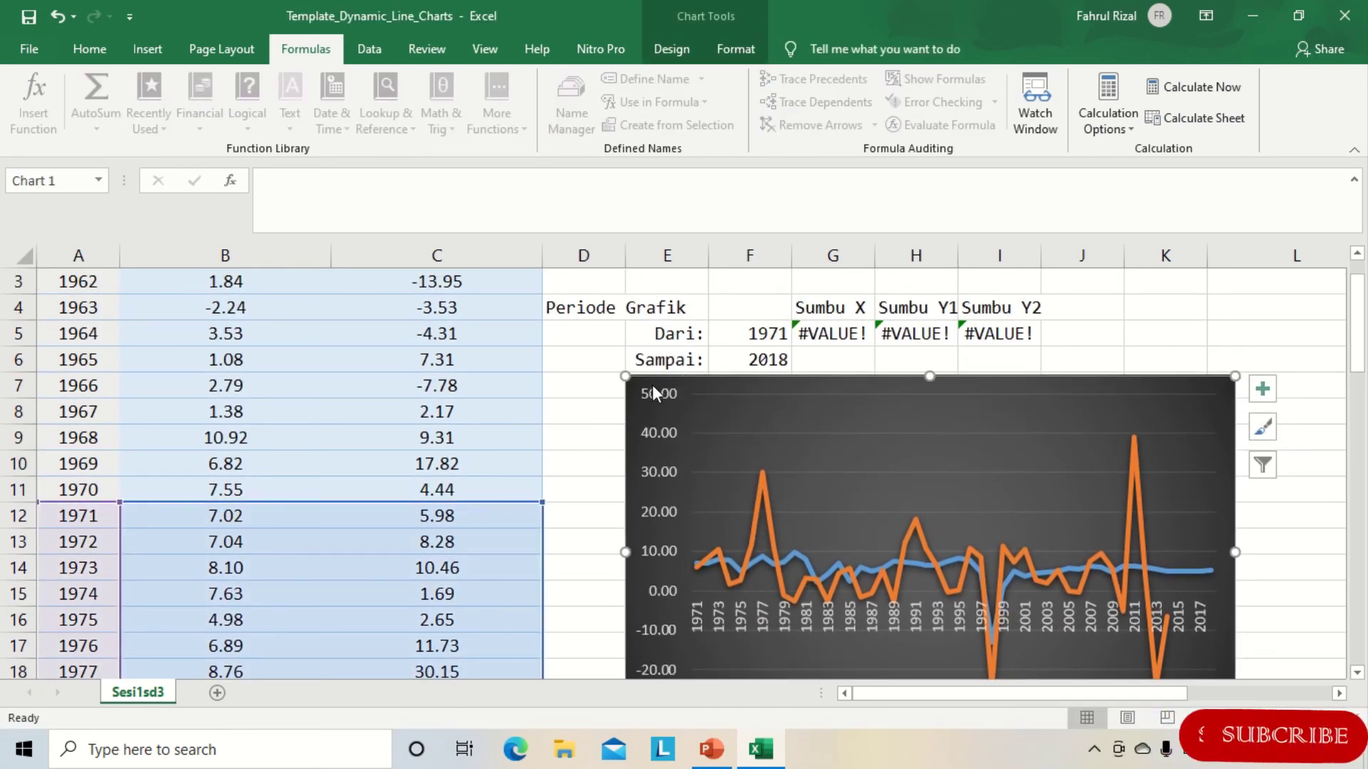
pyautogui.moveTo(633, 414); pyautogui.dragTo(574, 411)
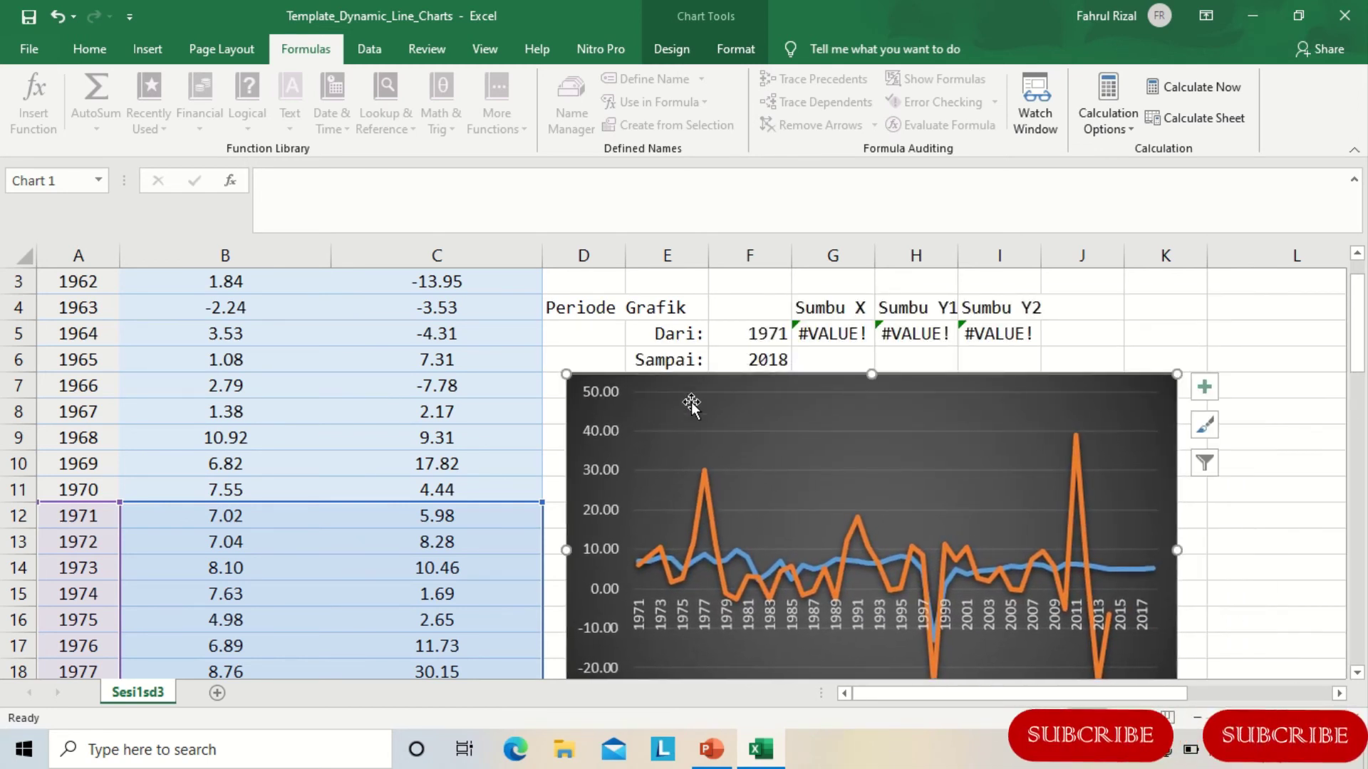
# Step: Set the Dari start year in F5 to 1967 from its list of years
pyautogui.click(780, 334)
pyautogui.click(801, 335)
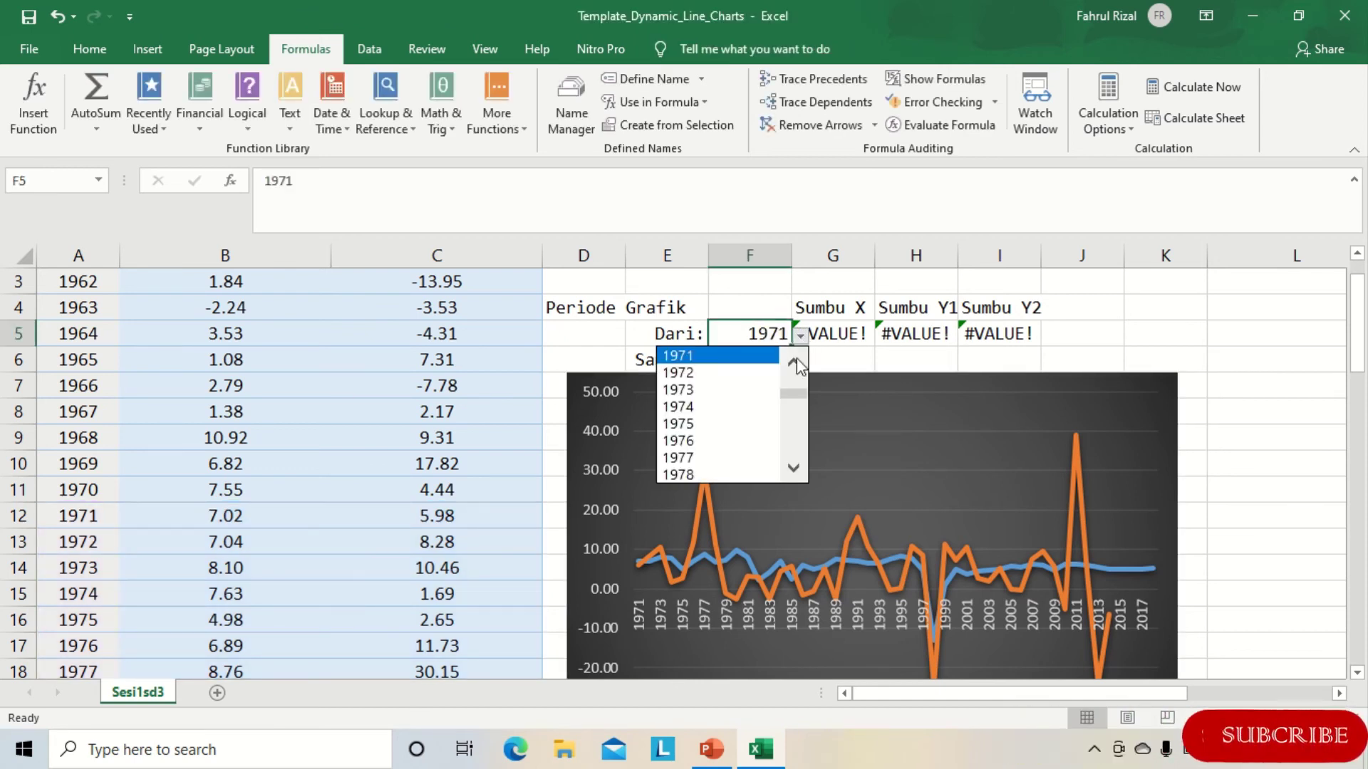
pyautogui.click(789, 362)
pyautogui.click(789, 362)
pyautogui.click(789, 362)
pyautogui.click(790, 362)
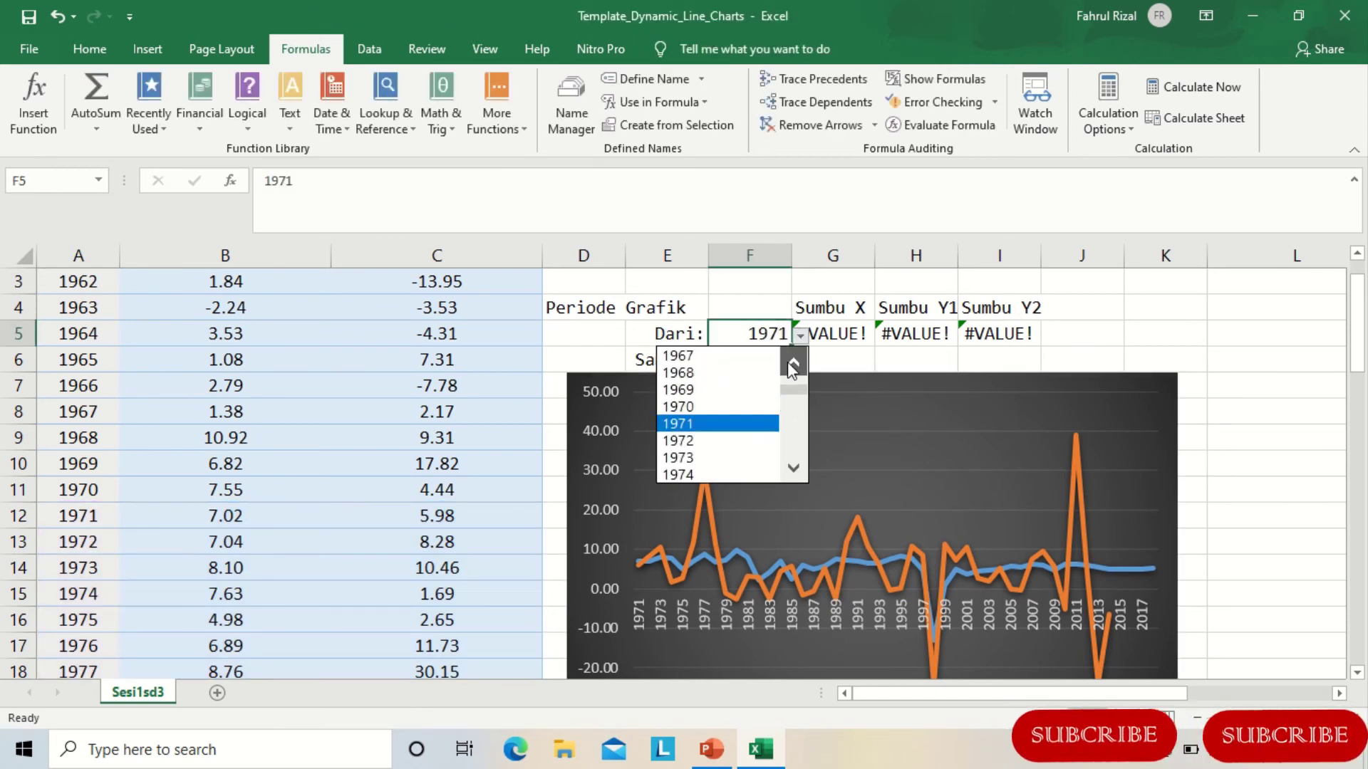
pyautogui.click(712, 362)
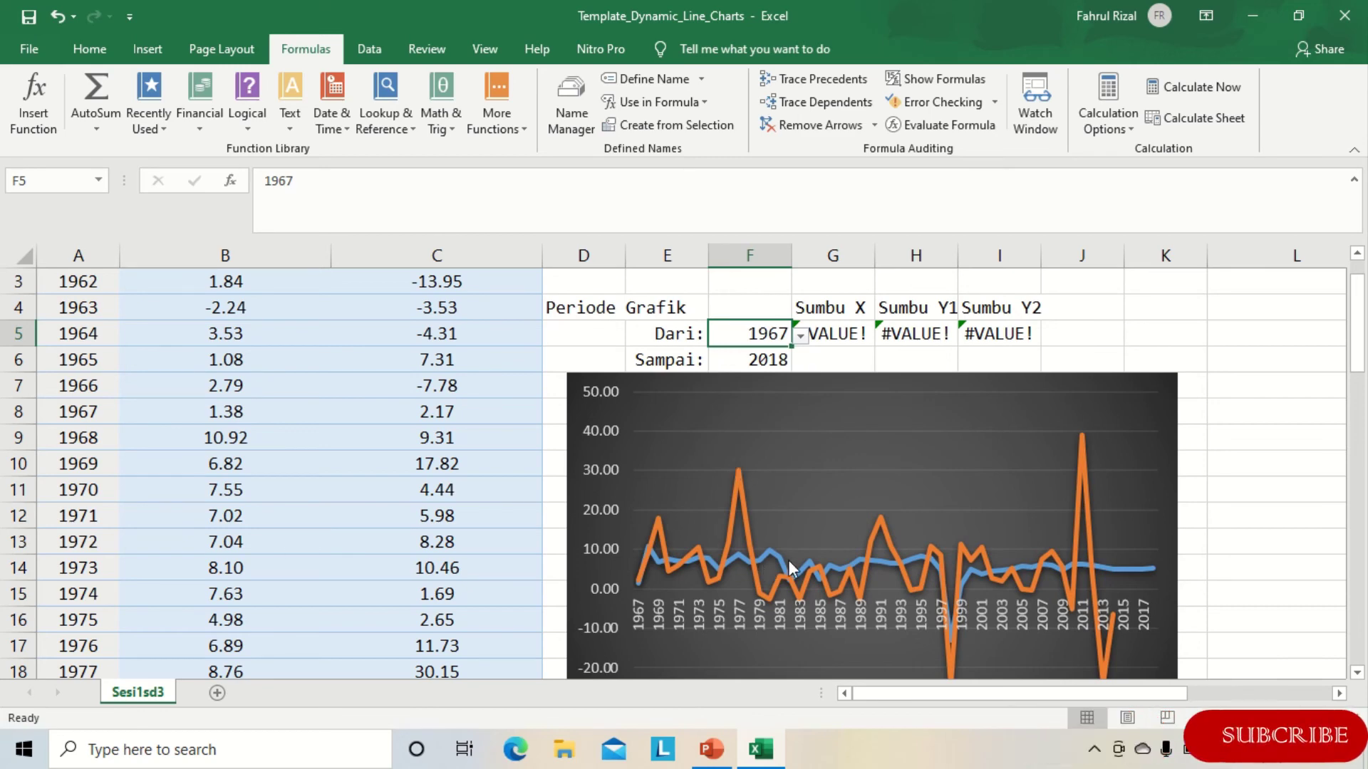
# Step: Enlarge the sheet view and move the chart sideways so its left edge slightly overlaps column C
pyautogui.click(763, 358)
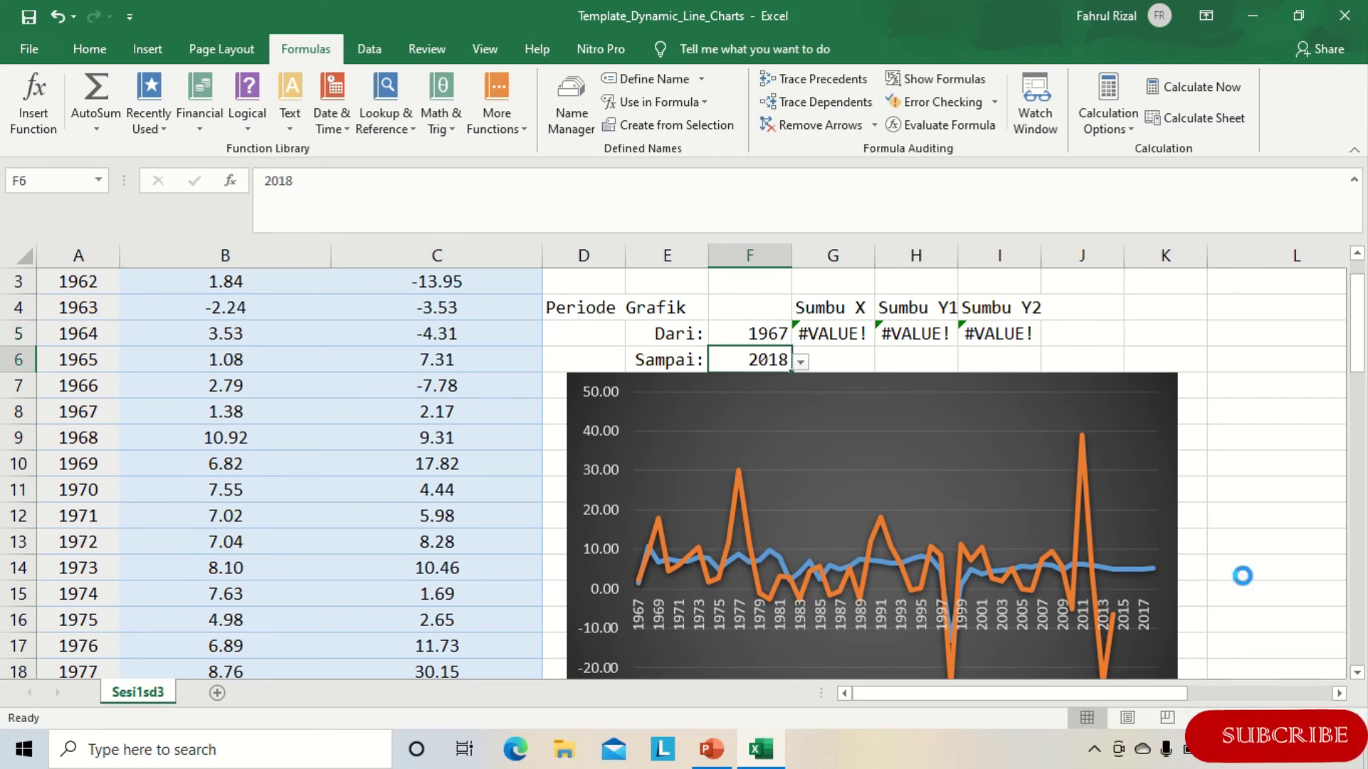
pyautogui.keyDown('ctrl'); pyautogui.scroll(1, 1243, 575); pyautogui.keyUp('ctrl')
pyautogui.keyDown('ctrl'); pyautogui.scroll(1, 1243, 576); pyautogui.keyUp('ctrl')
pyautogui.click(853, 476)
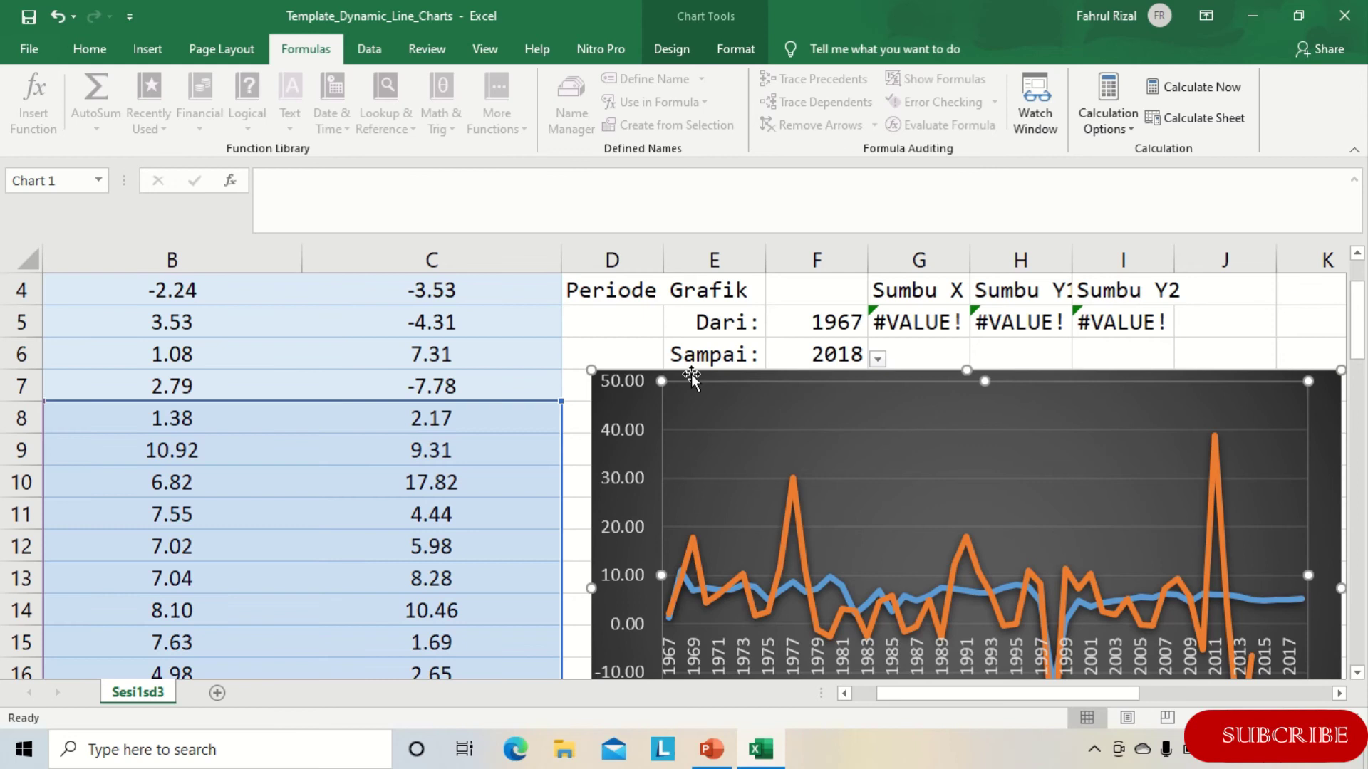
pyautogui.moveTo(691, 374); pyautogui.dragTo(634, 374)
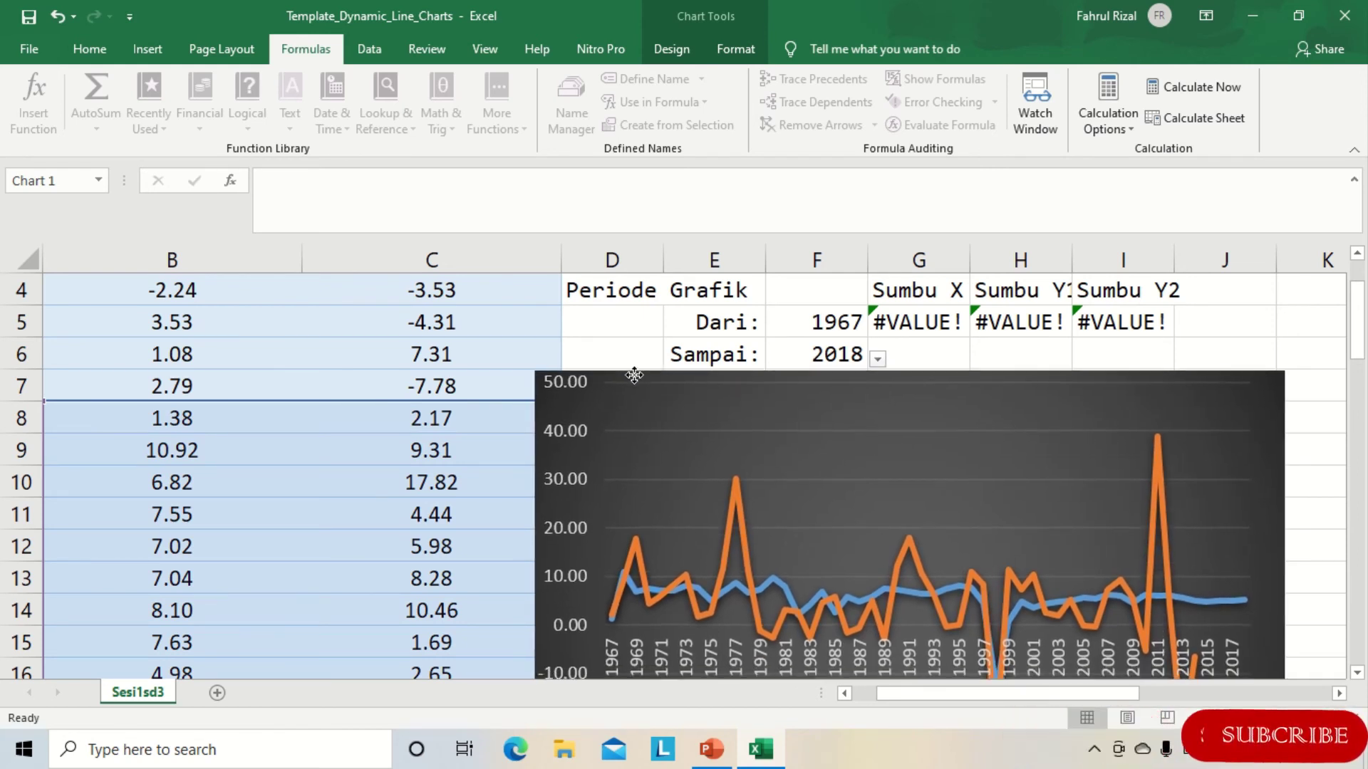
# Step: Set the Sampai end year in F6 to 2020 from its list of years
pyautogui.click(829, 351)
pyautogui.click(878, 358)
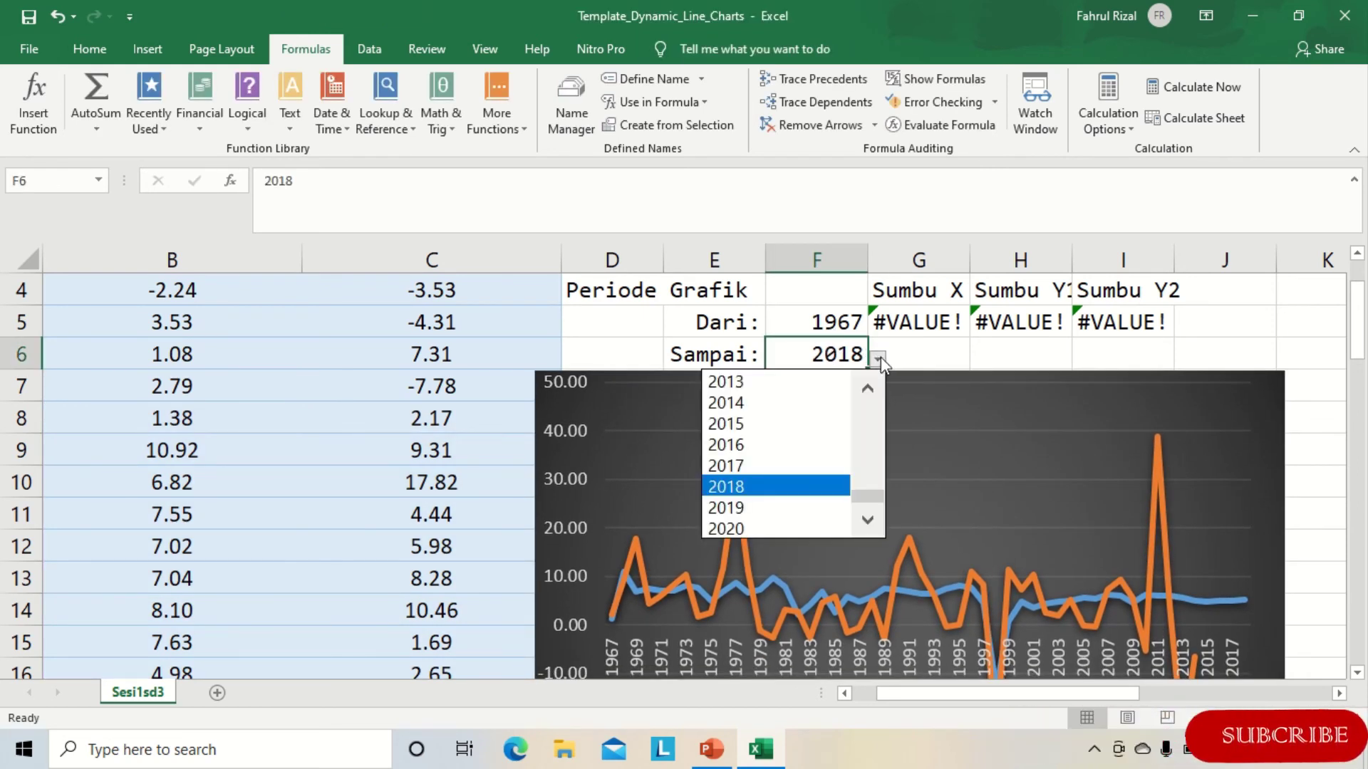
pyautogui.click(797, 528)
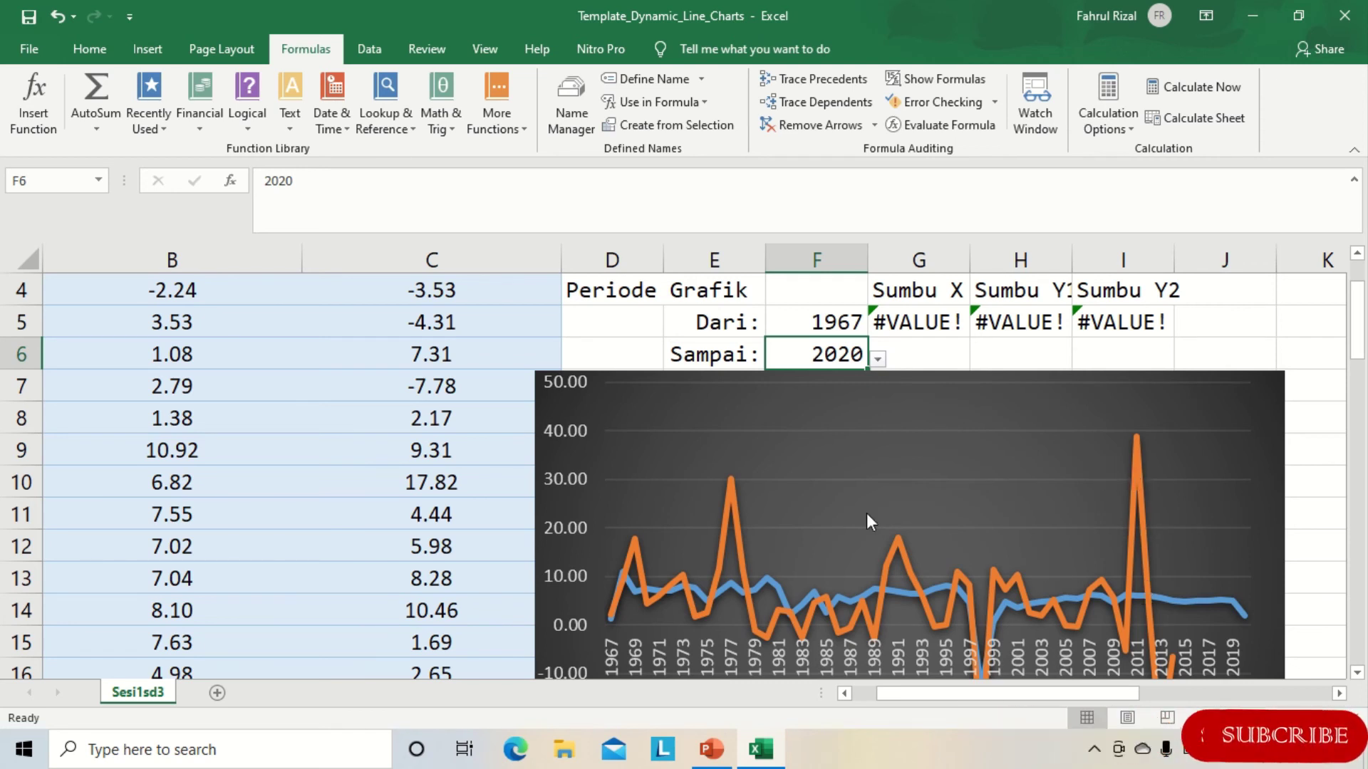
# Step: Set the Sampai end year in F6 to 2014 from its list of years
pyautogui.click(1172, 658)
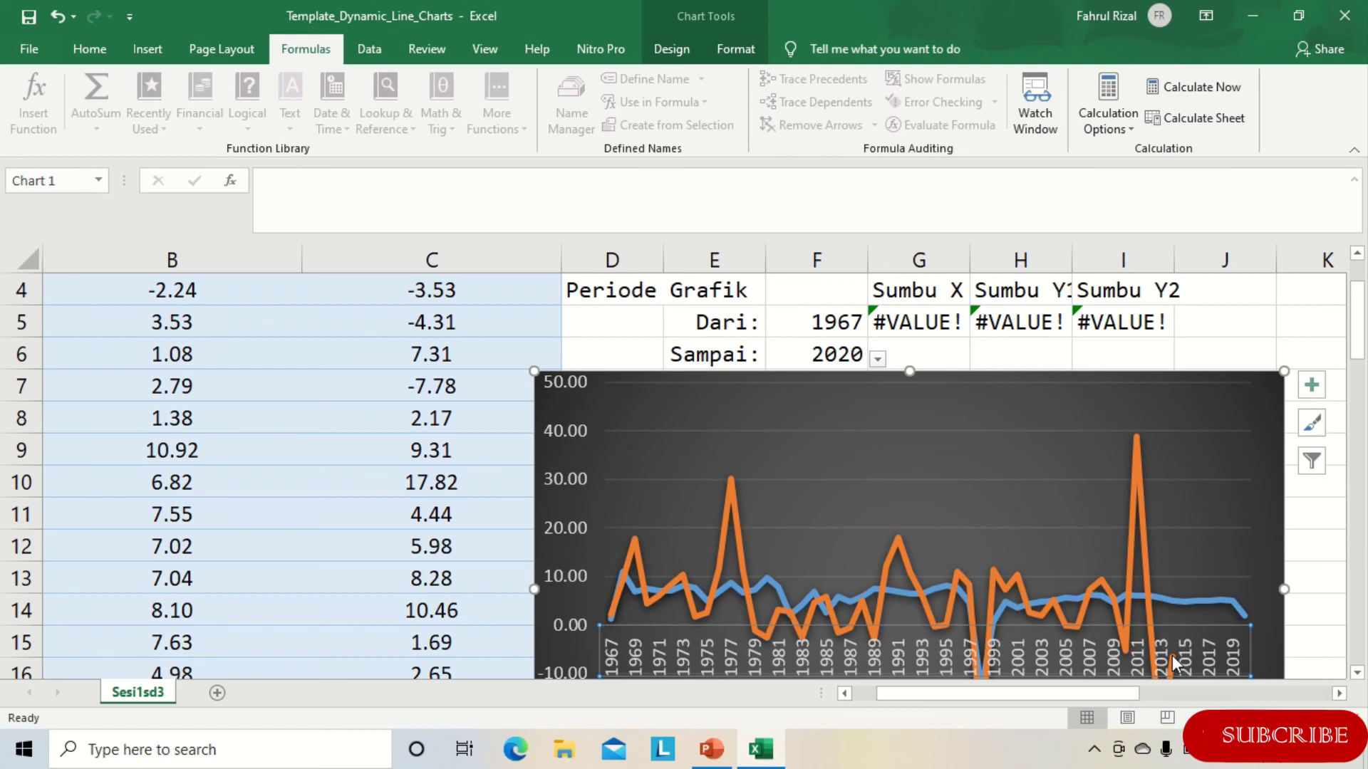
pyautogui.click(844, 357)
pyautogui.click(878, 358)
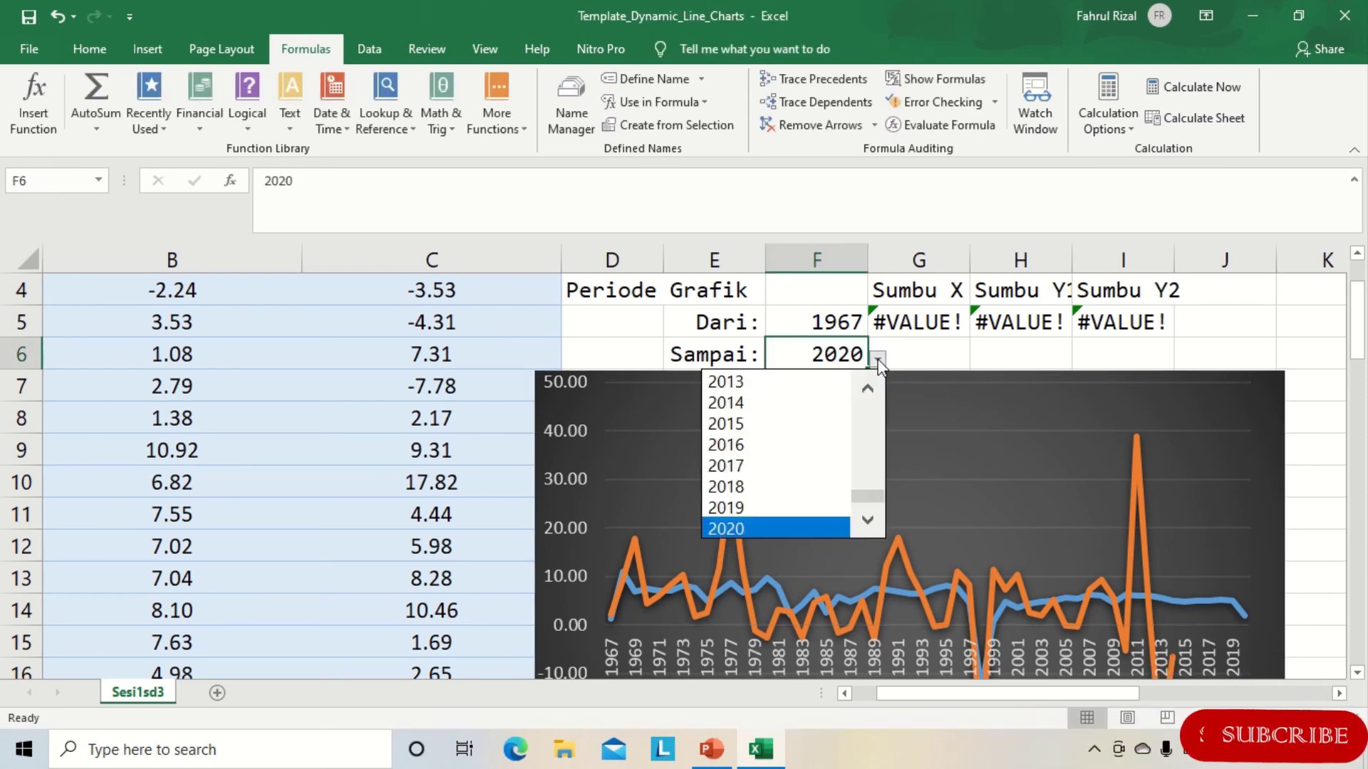
pyautogui.click(772, 403)
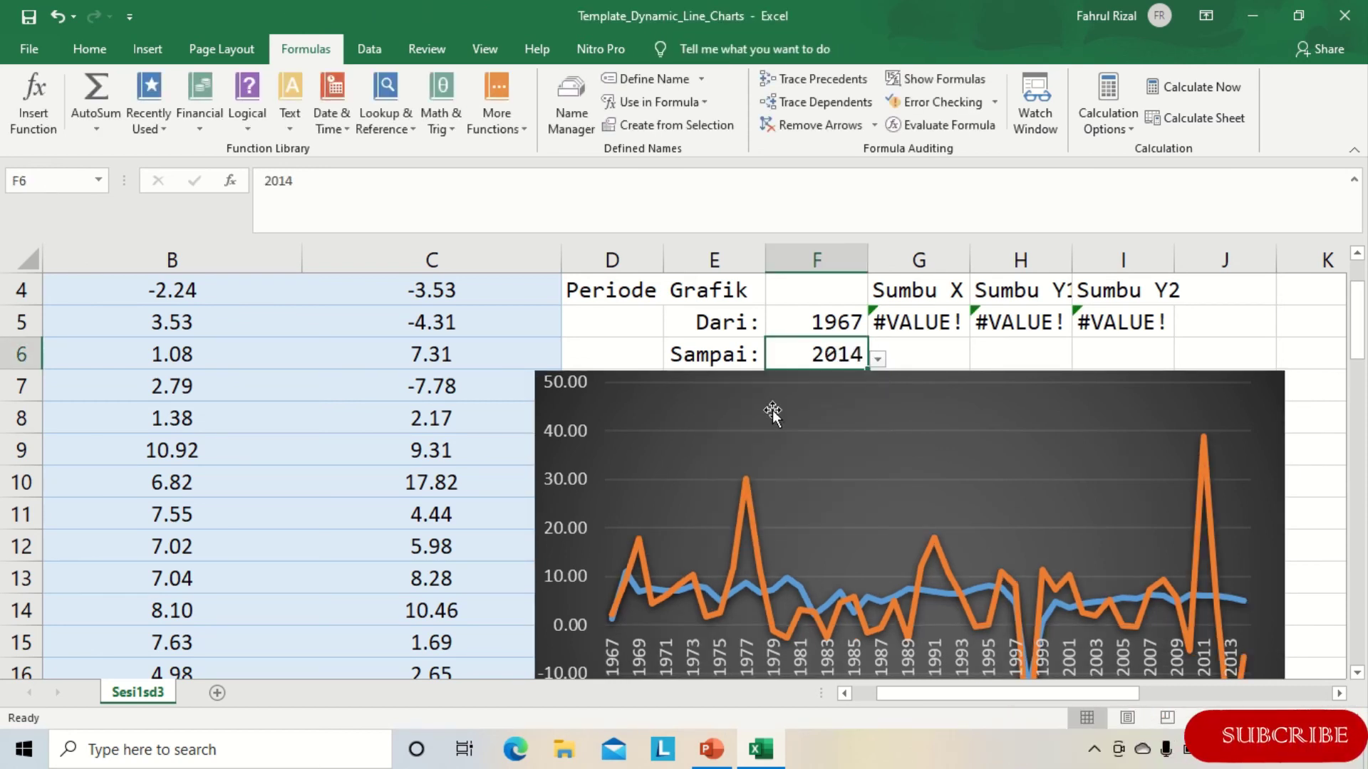
# Step: Set the Dari start year in F5 to 1971 from its list of years
pyautogui.click(812, 325)
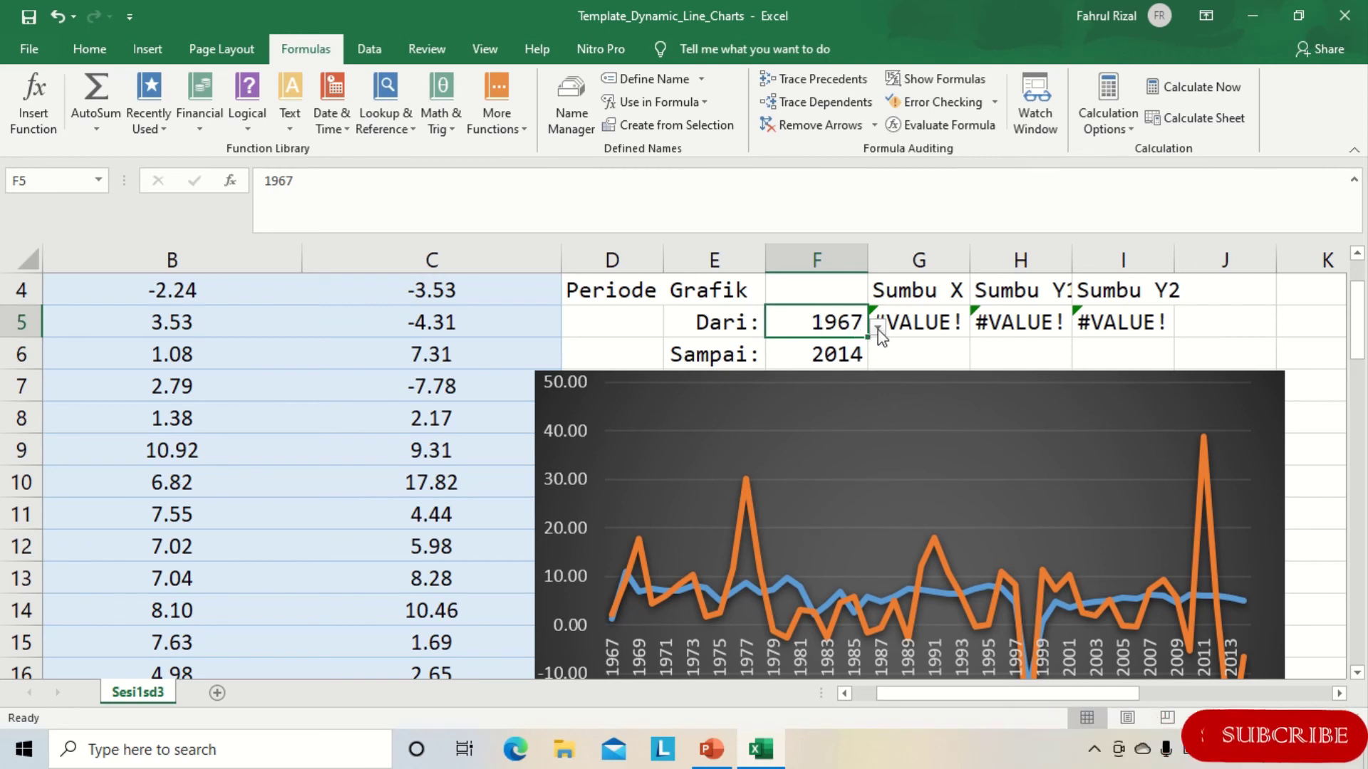
pyautogui.click(878, 328)
pyautogui.click(795, 431)
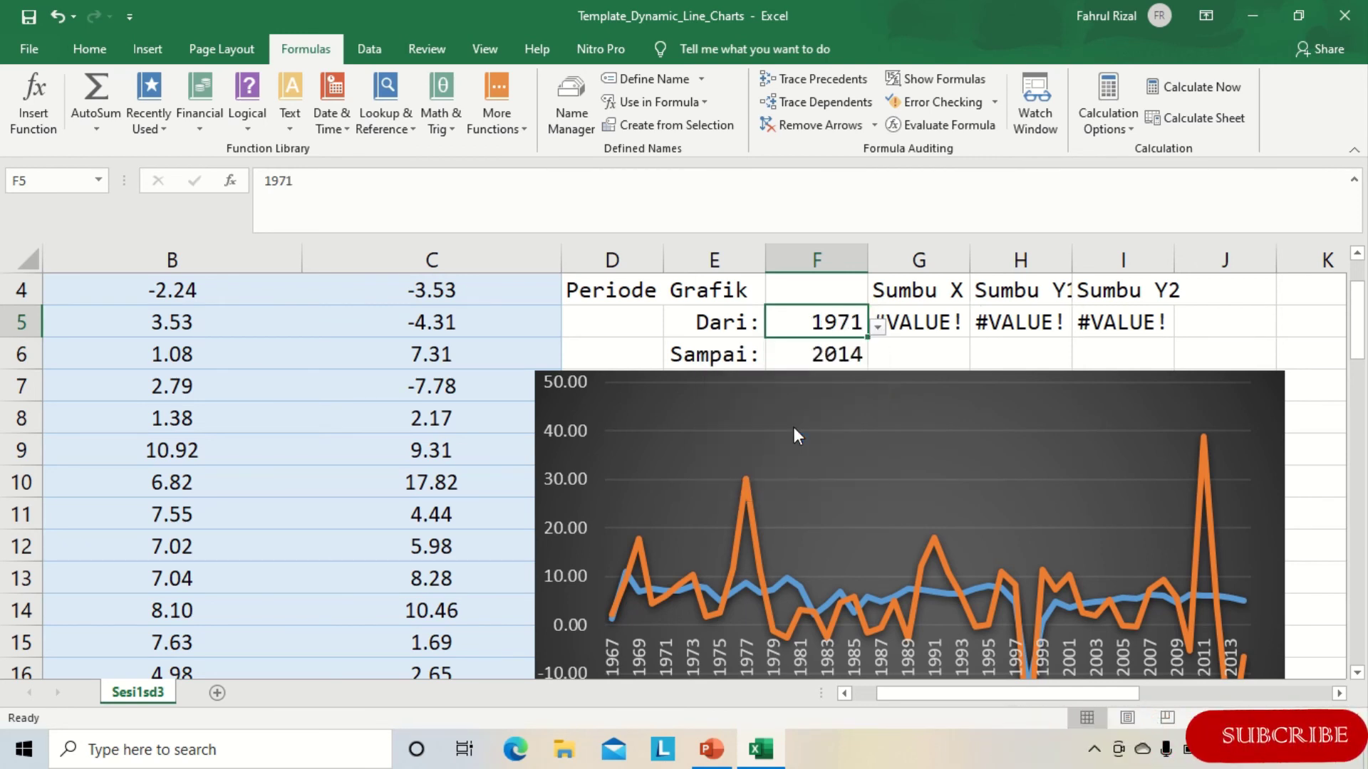
# Step: Set the Dari start year in F5 to 1980 from its list of years
pyautogui.click(878, 328)
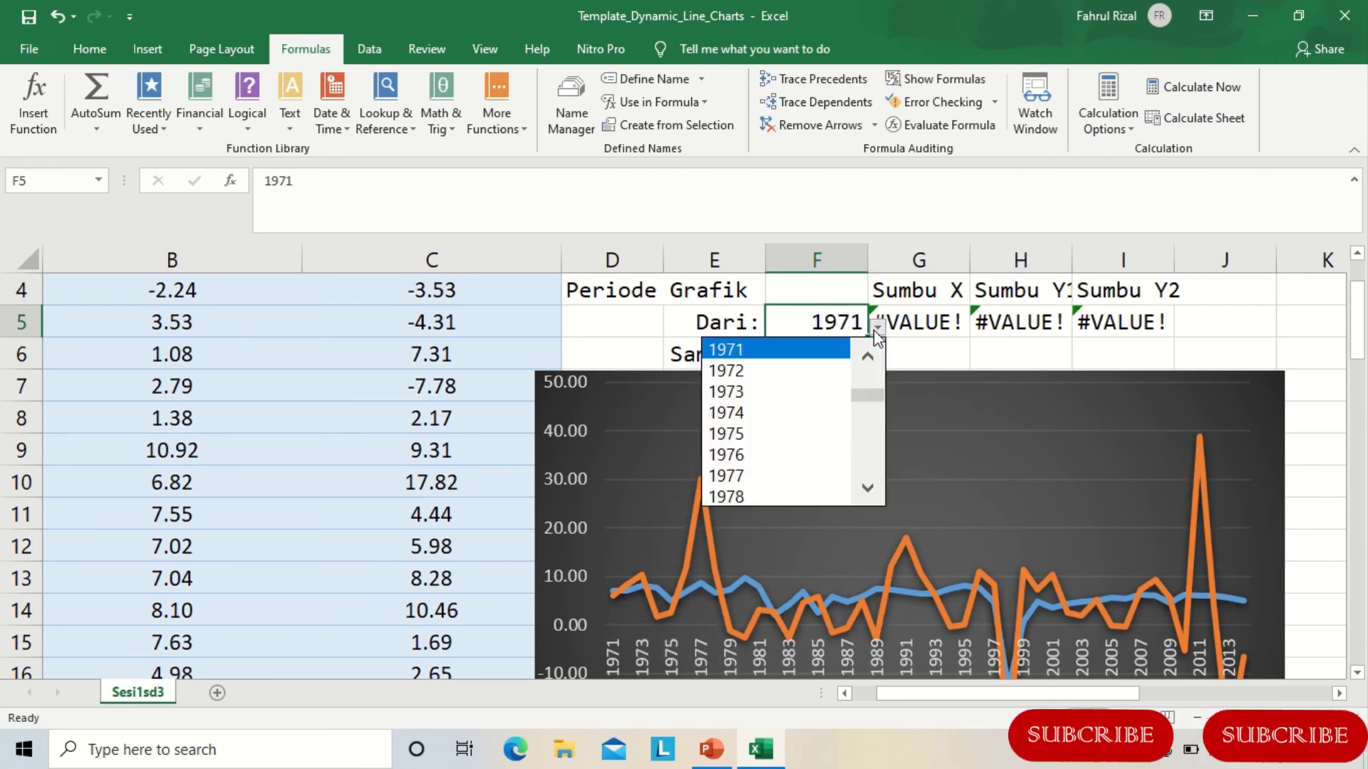
pyautogui.click(868, 489)
pyautogui.click(870, 489)
pyautogui.click(870, 488)
pyautogui.click(781, 477)
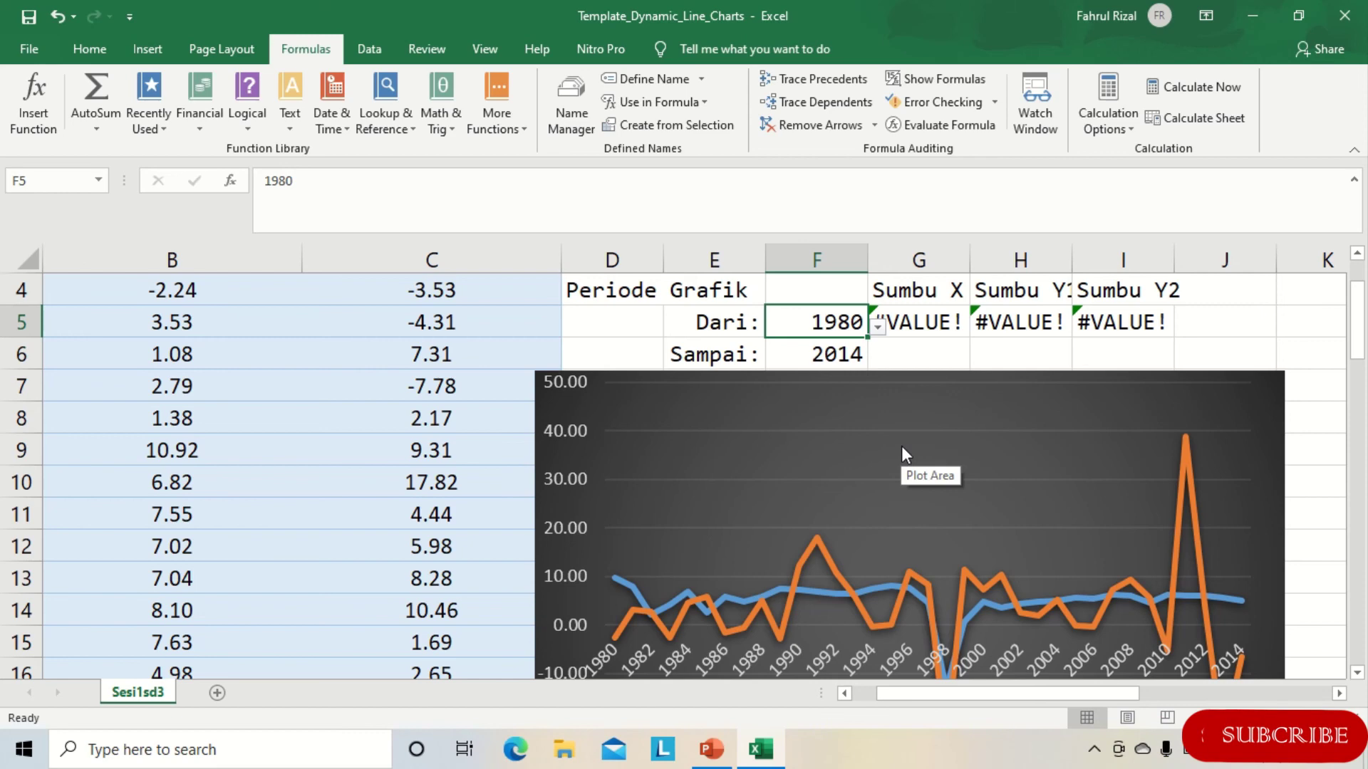
# Step: Move the whole chart beside the period cells so it starts at column G and covers the Sumbu X, Y1 and Y2 cells
pyautogui.scroll(-1, 900, 449)
pyautogui.scroll(-1, 900, 446)
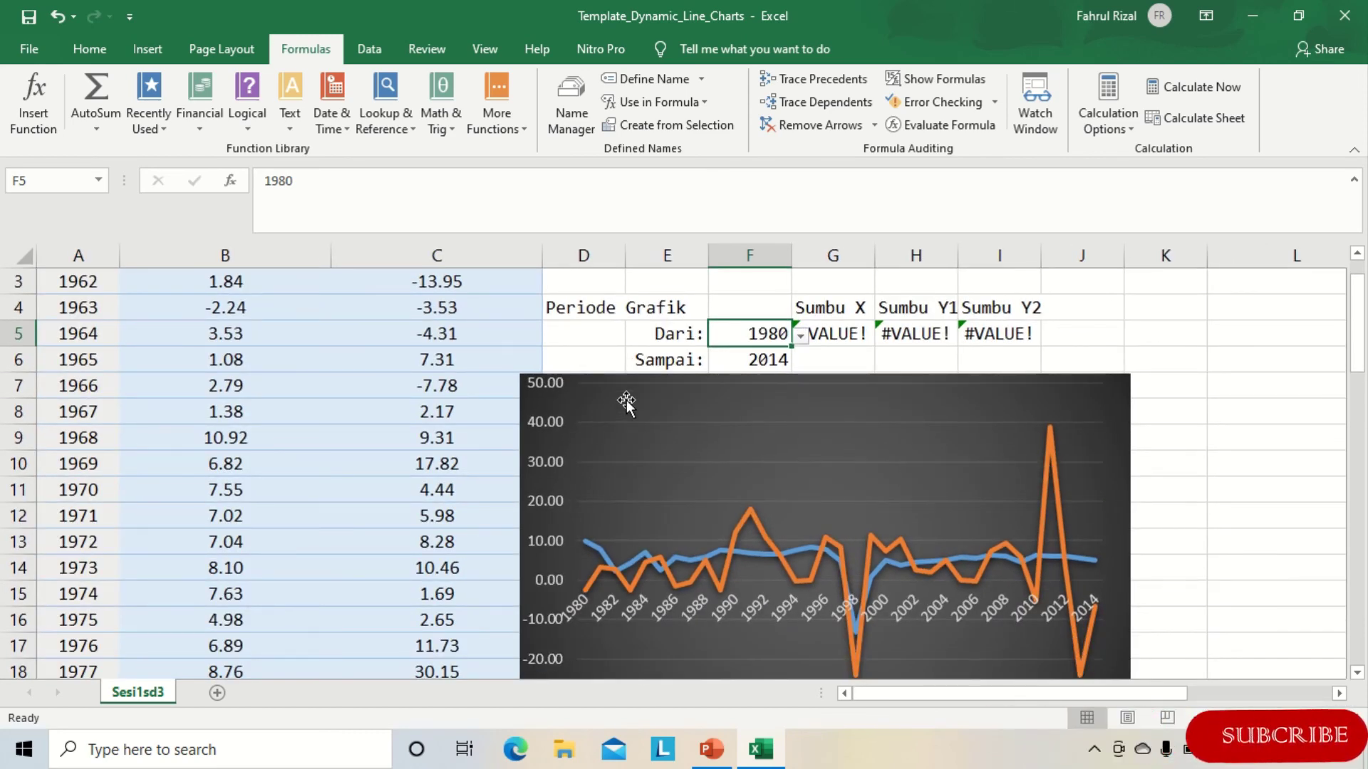
pyautogui.click(642, 376)
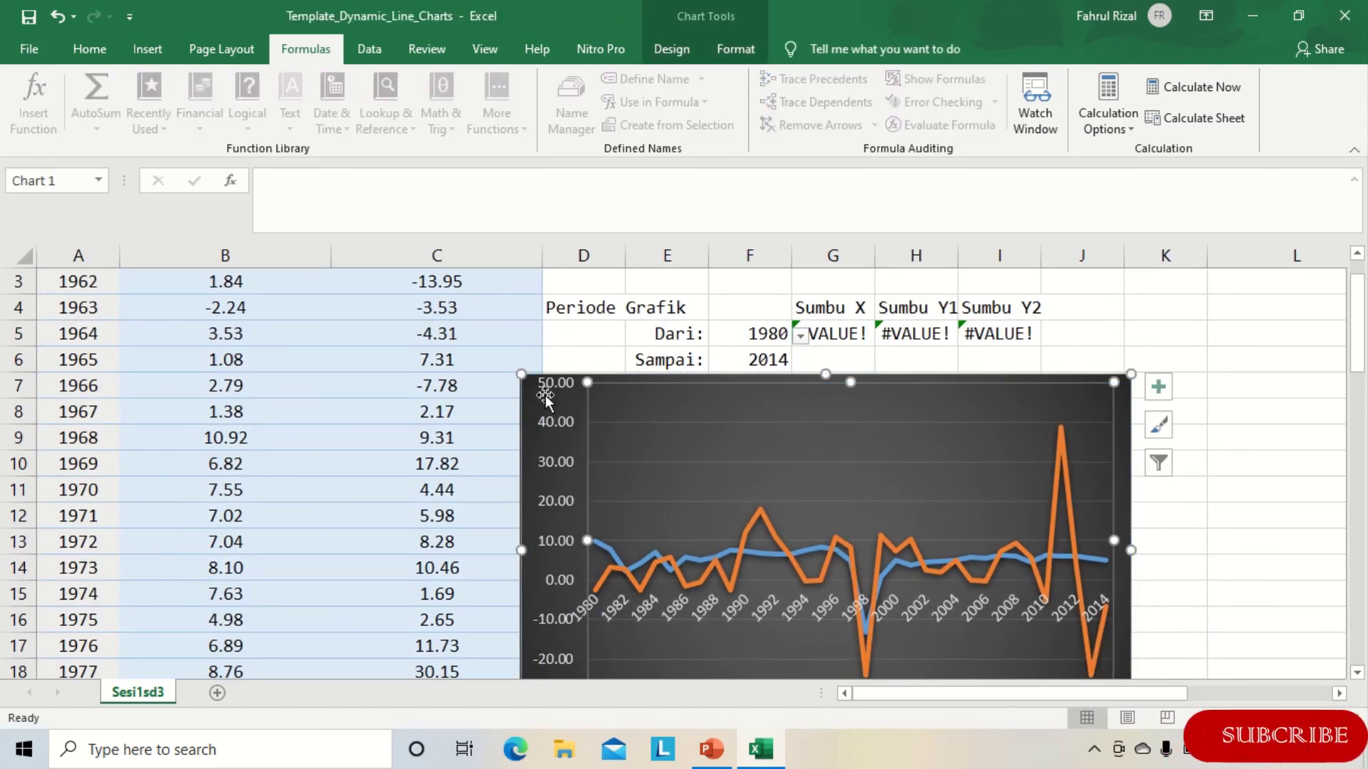
pyautogui.click(60, 17)
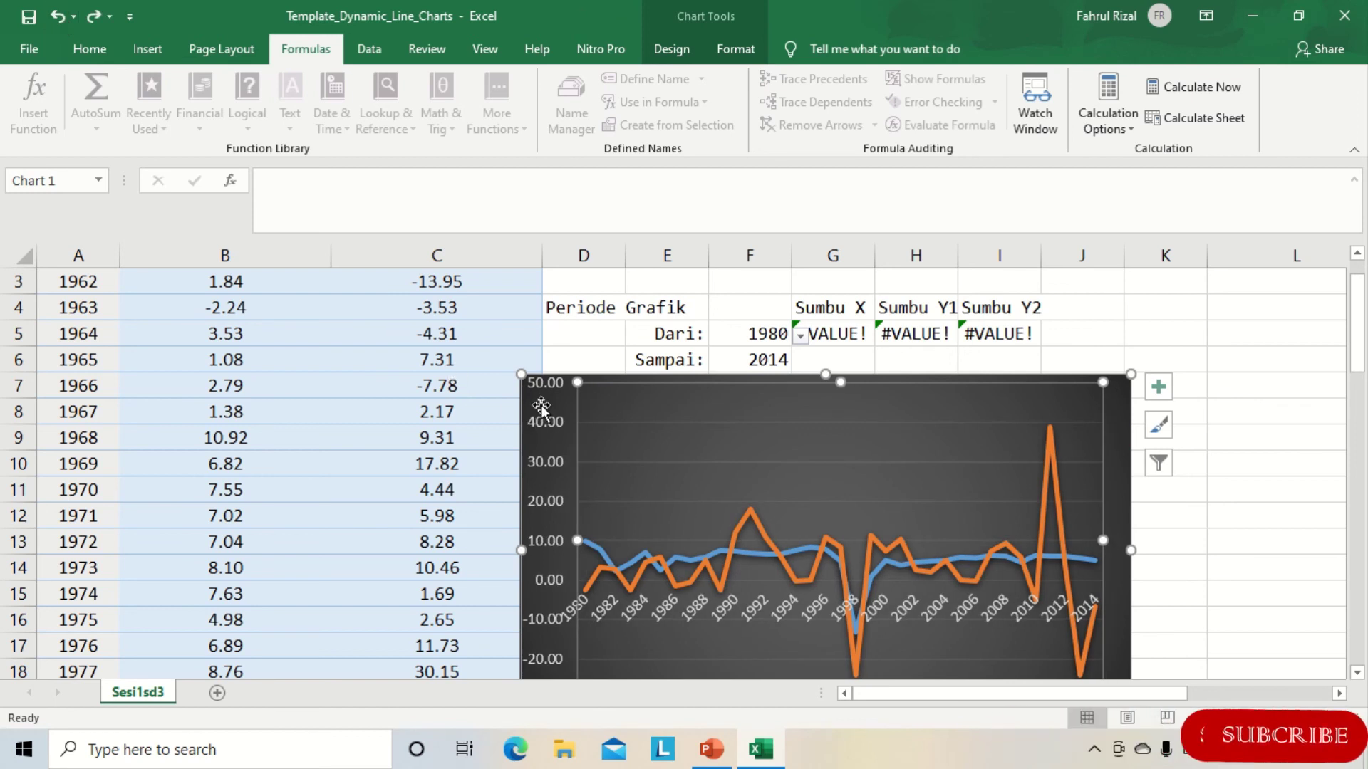
pyautogui.moveTo(594, 385); pyautogui.dragTo(814, 302)
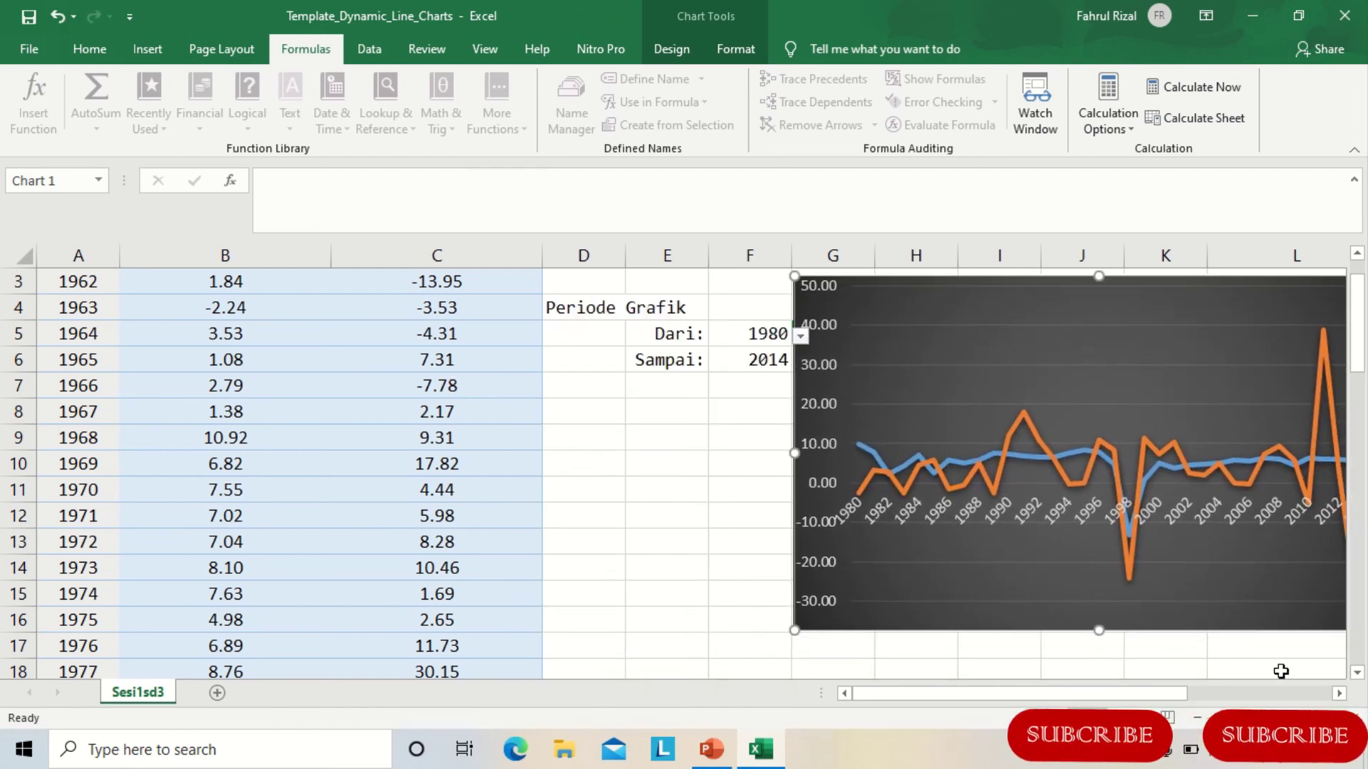
# Step: Apply the quick chart layout that has a legend below the plot and no gridlines
pyautogui.click(1337, 694)
pyautogui.click(1336, 693)
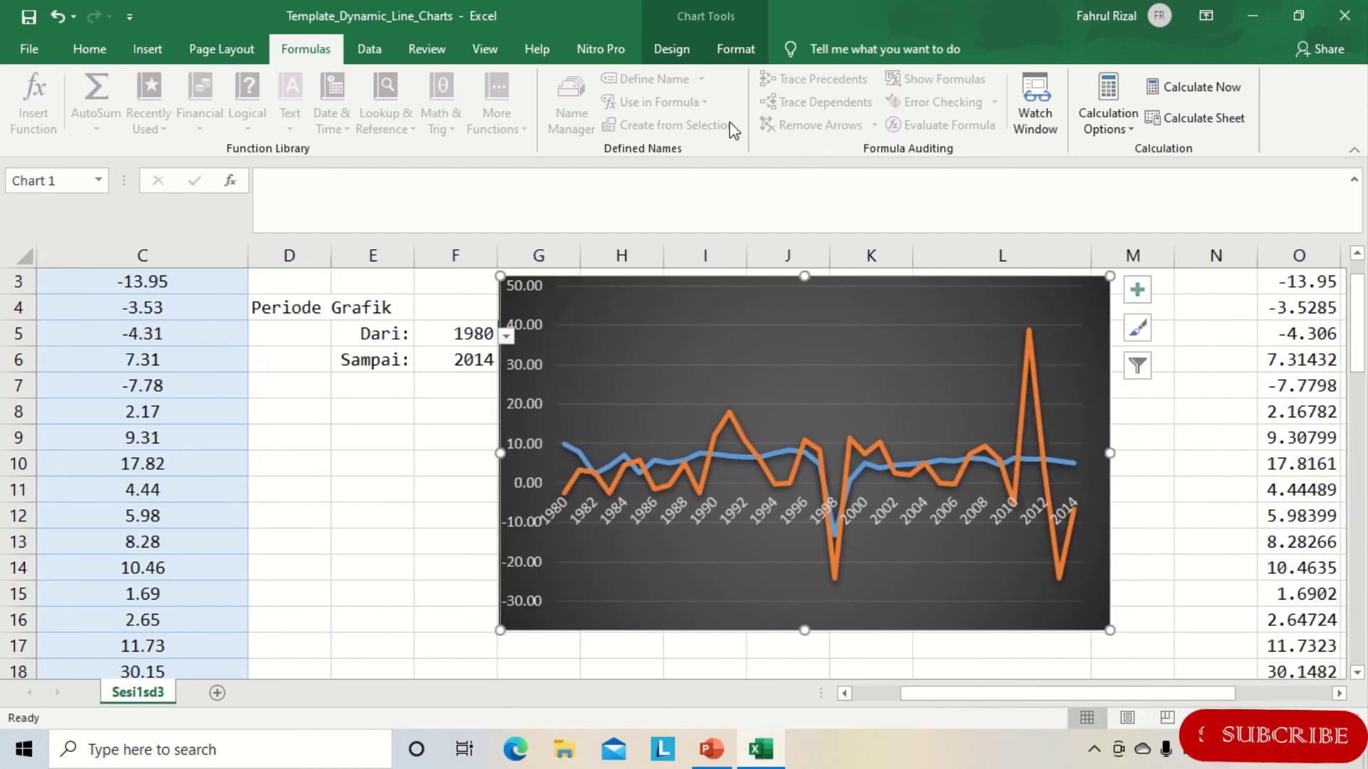
pyautogui.click(675, 51)
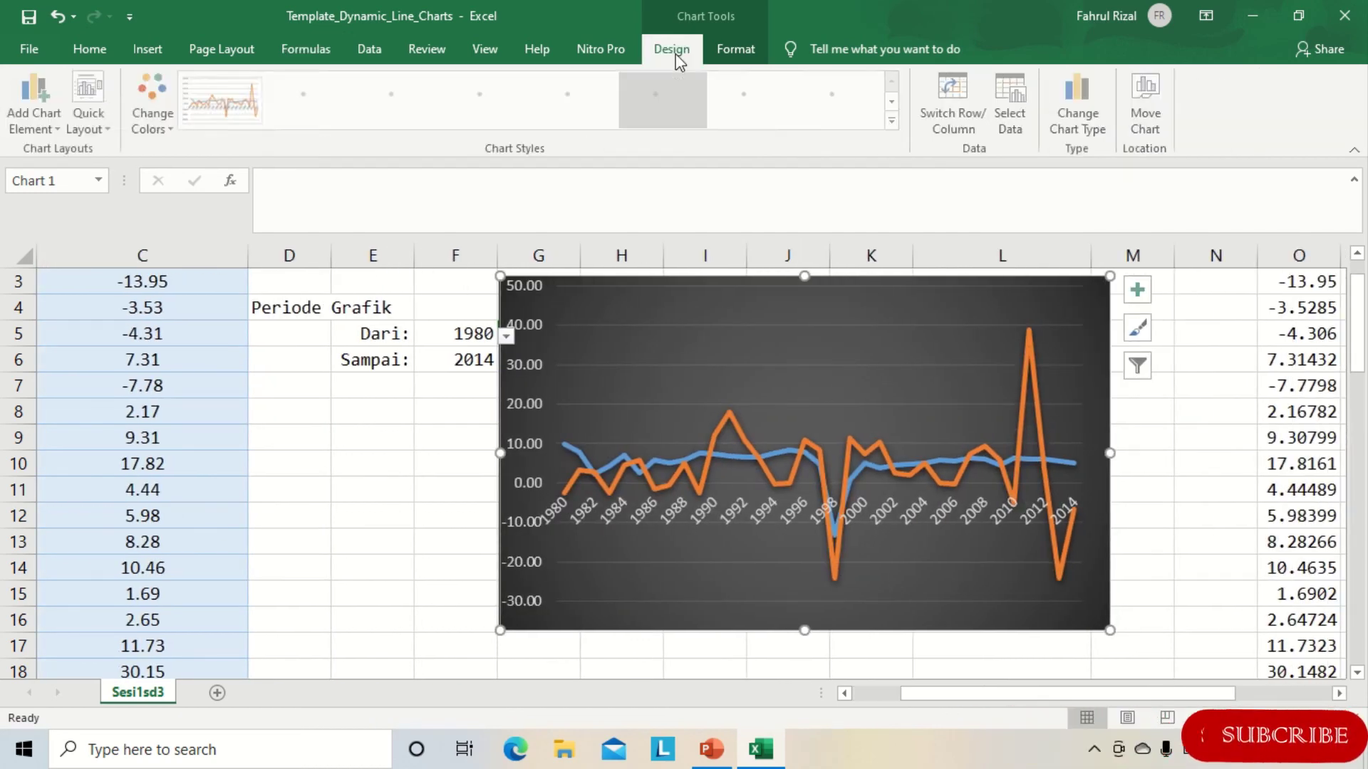
pyautogui.click(106, 121)
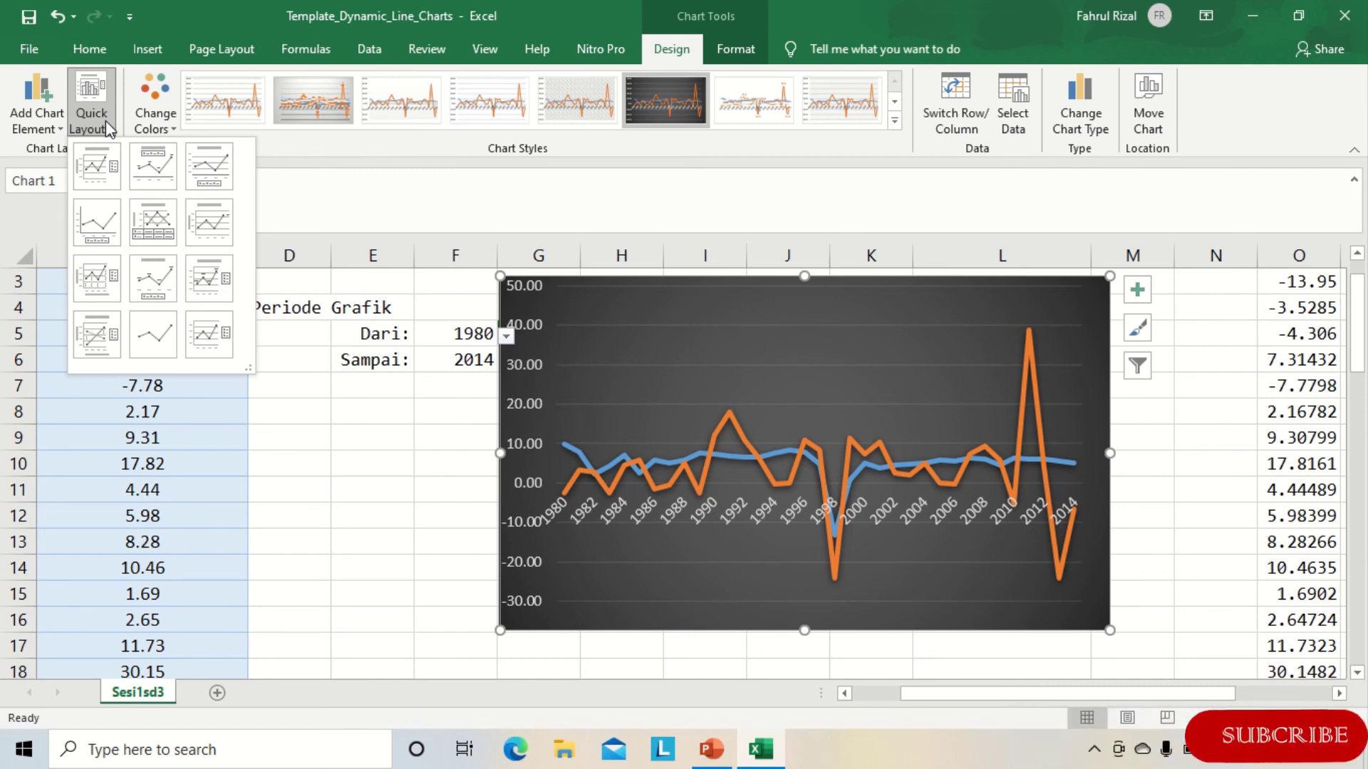
pyautogui.click(103, 235)
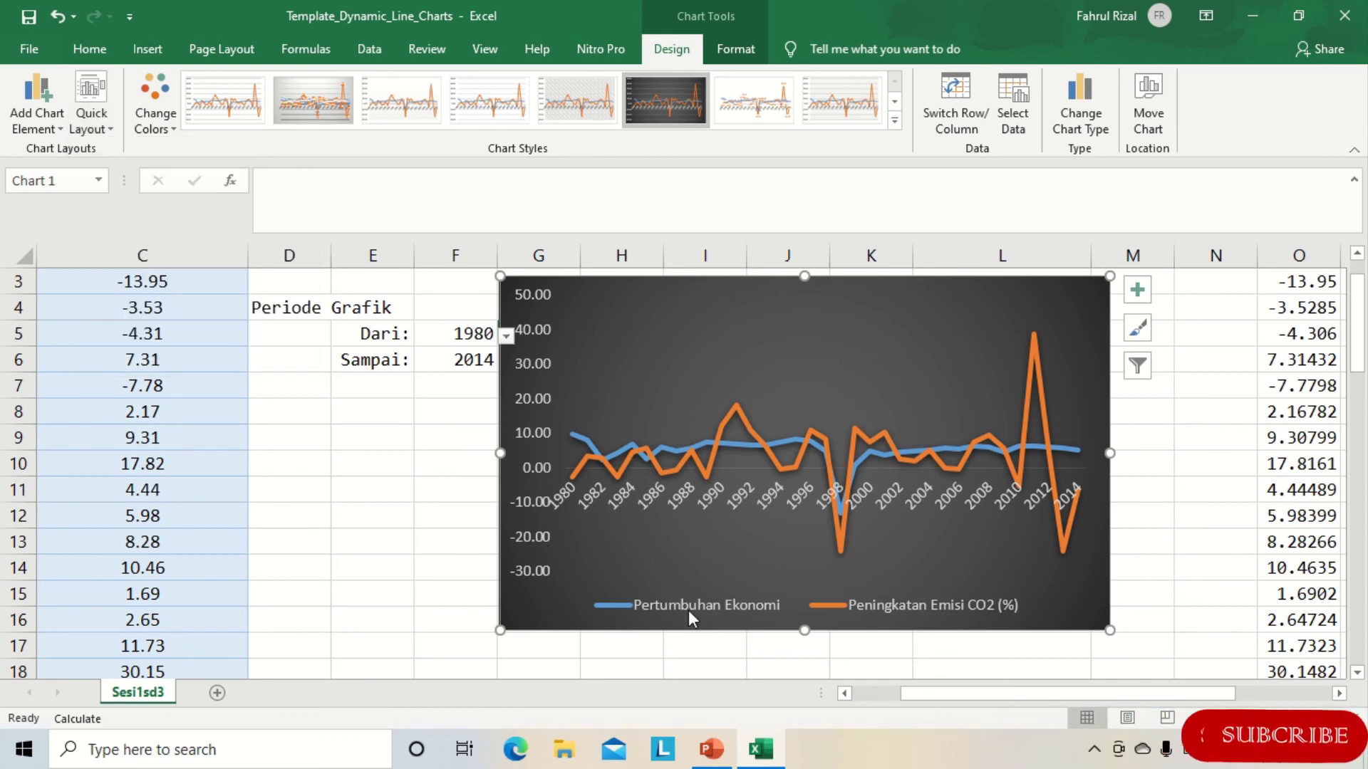
# Step: Set the Dari start year in F5 to 1988 from its list of years
pyautogui.click(425, 528)
pyautogui.click(439, 335)
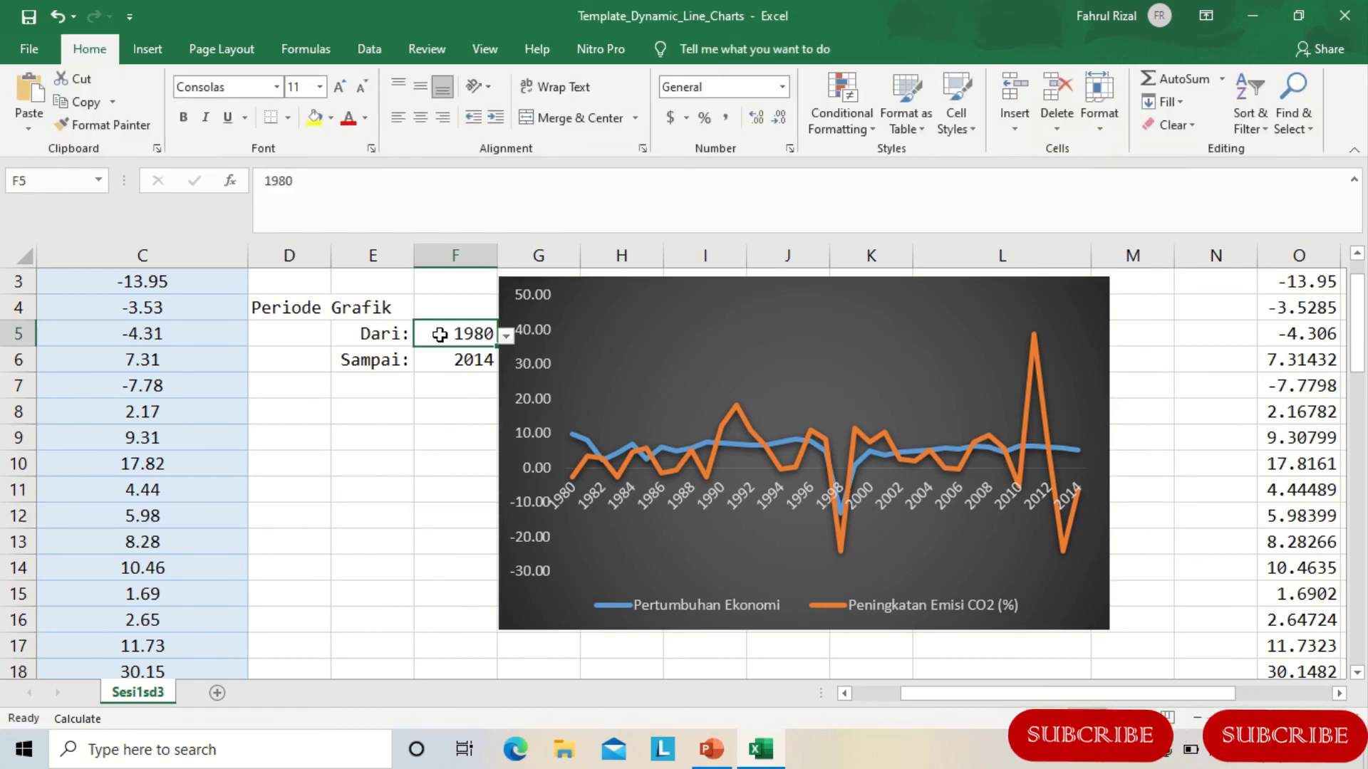
pyautogui.click(505, 336)
pyautogui.click(498, 473)
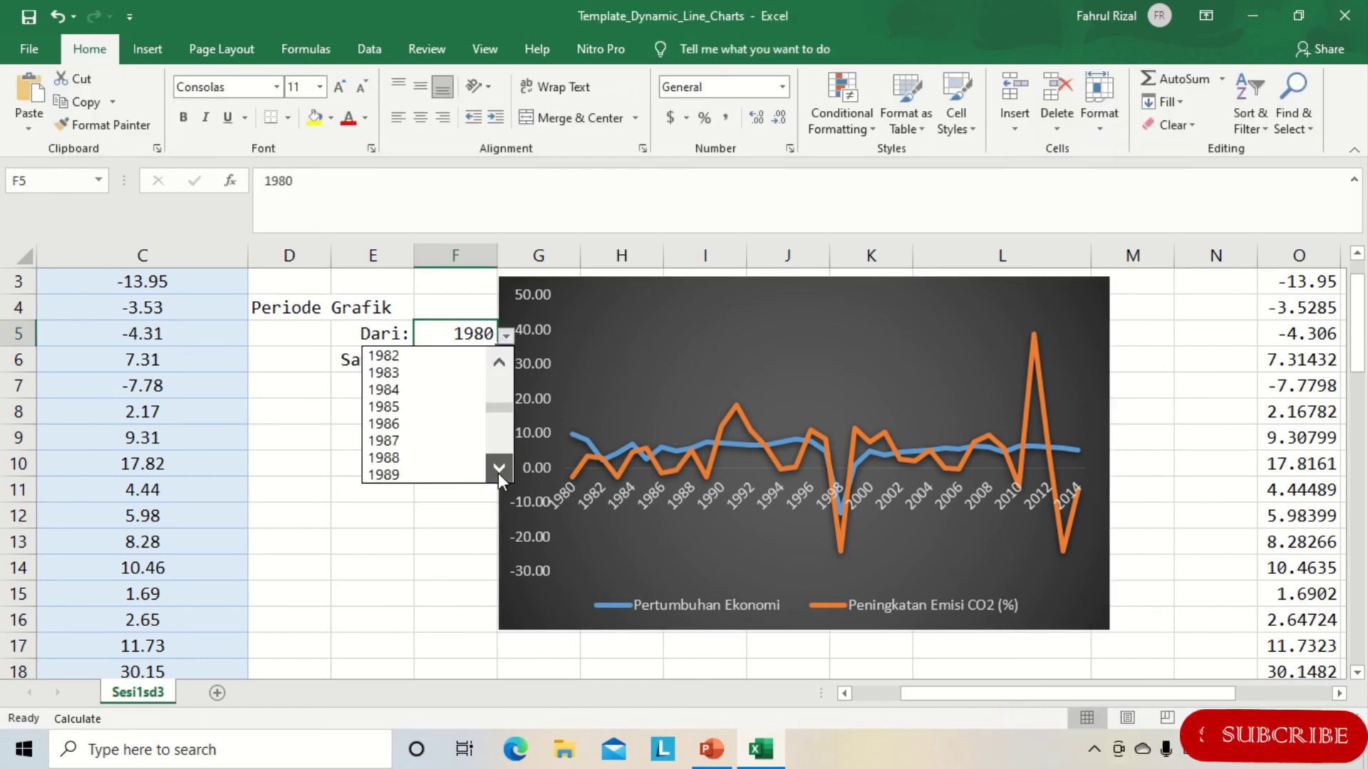
pyautogui.click(397, 437)
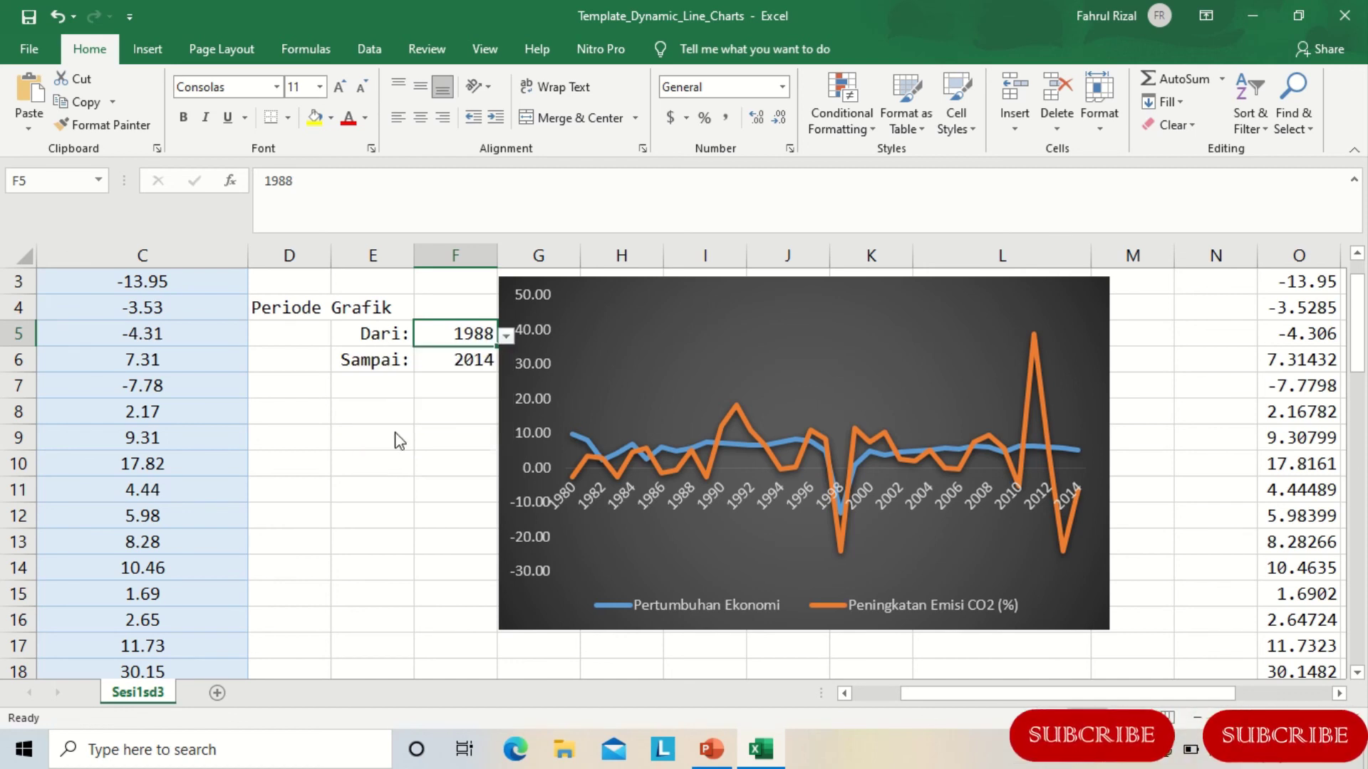
# Step: Set the Sampai end year in F6 to 2017 from its list of years
pyautogui.click(458, 358)
pyautogui.click(506, 362)
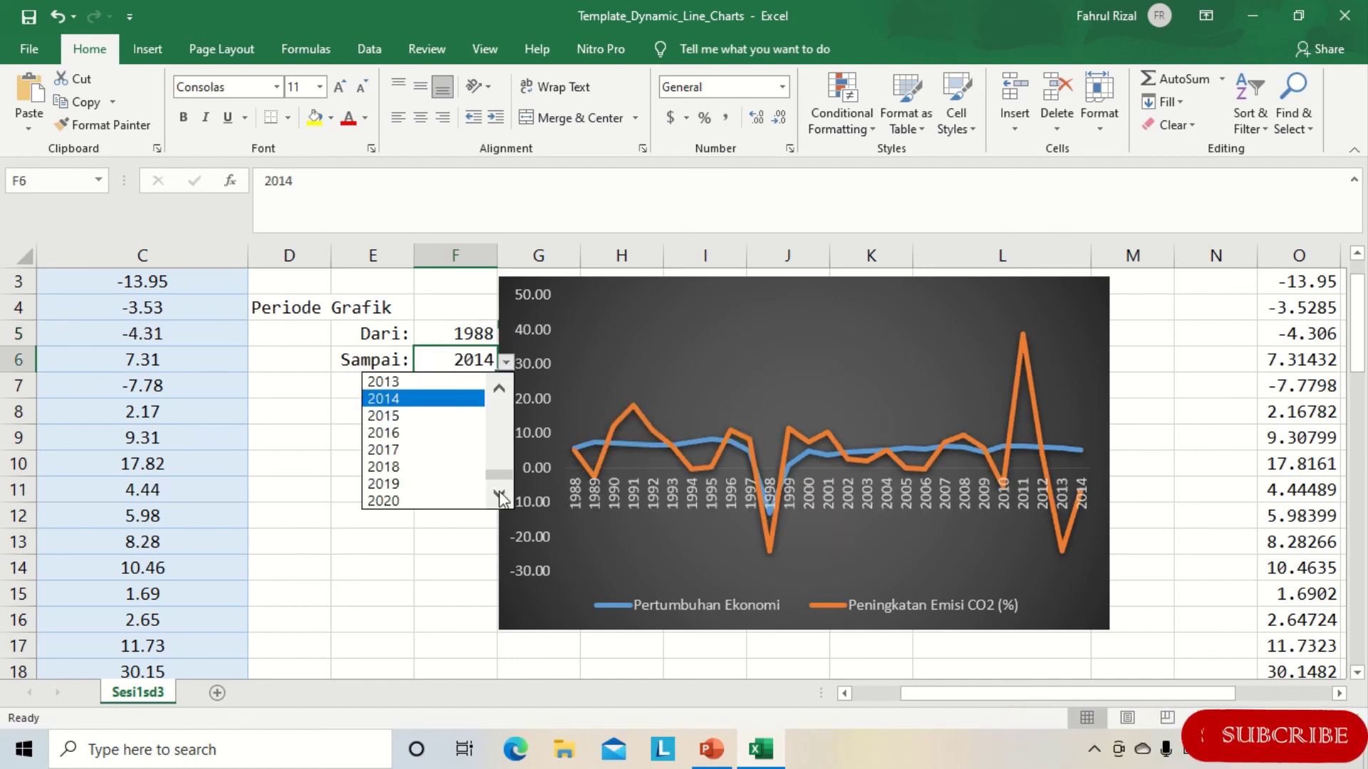
pyautogui.click(410, 451)
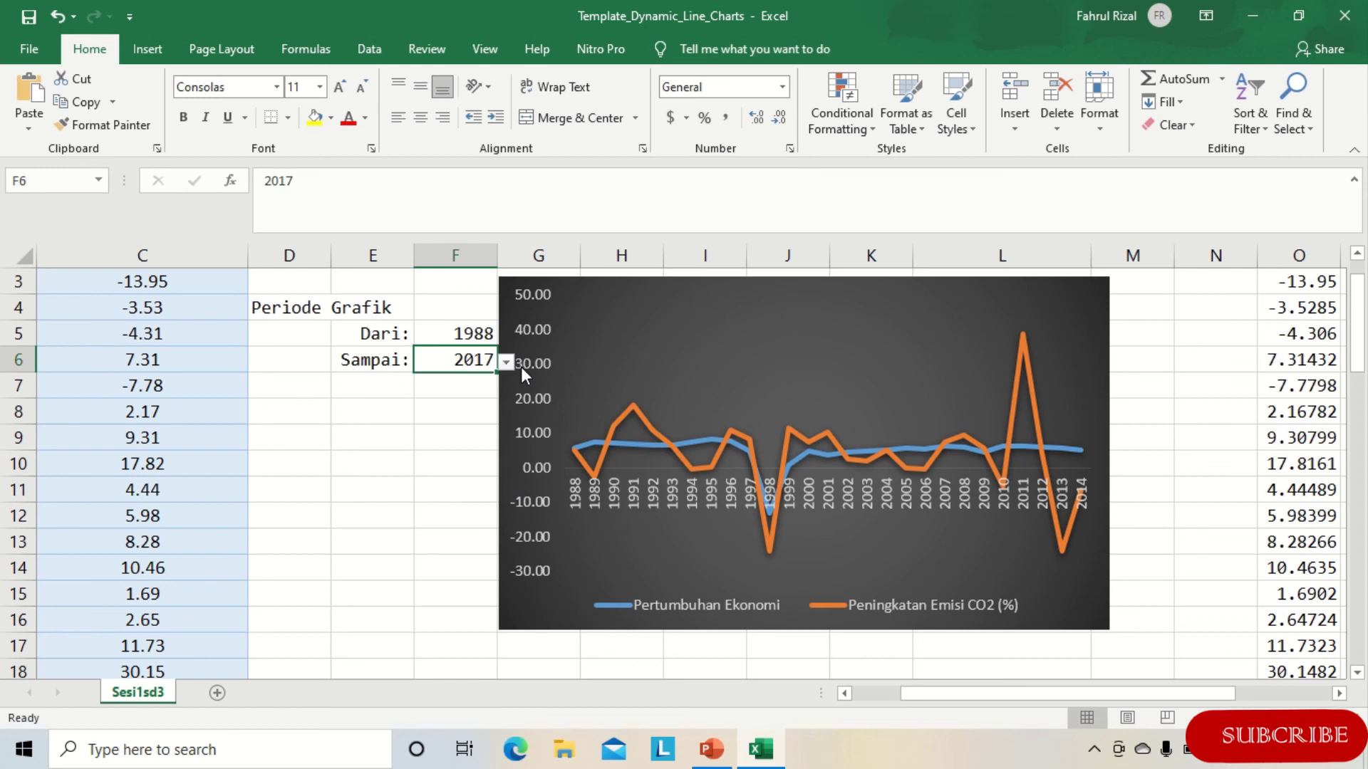
# Step: Set the Sampai end year in F6 to 2008 from its list of years, and select empty cell N5
pyautogui.click(504, 363)
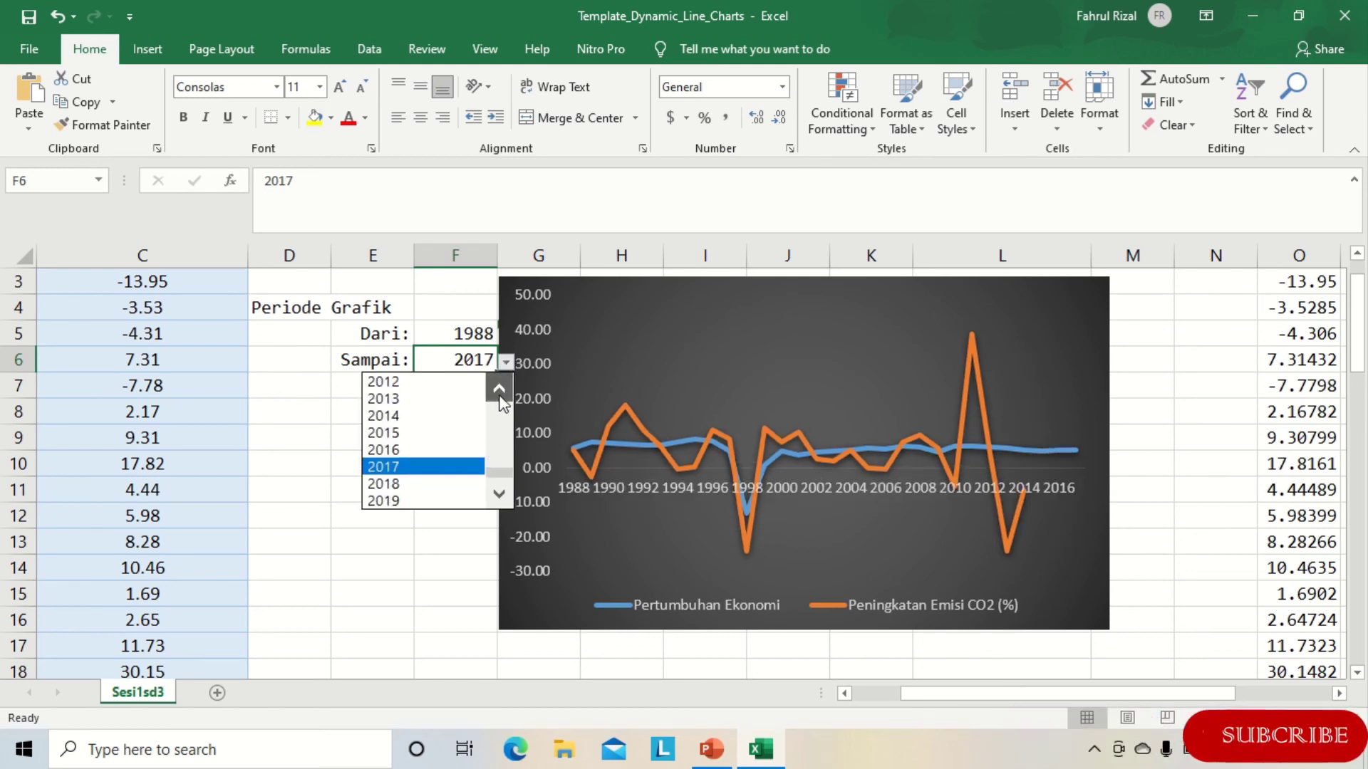
pyautogui.scroll(3, 506, 411)
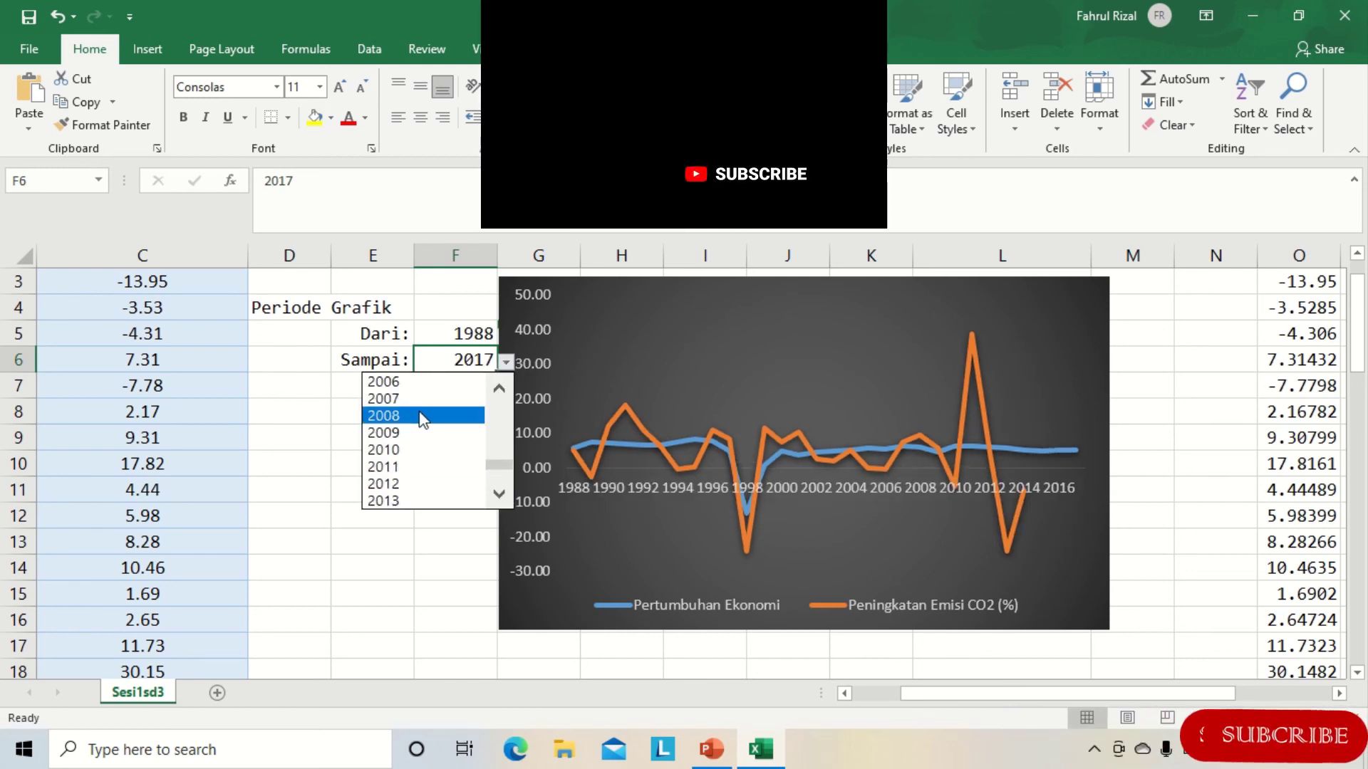
pyautogui.click(420, 416)
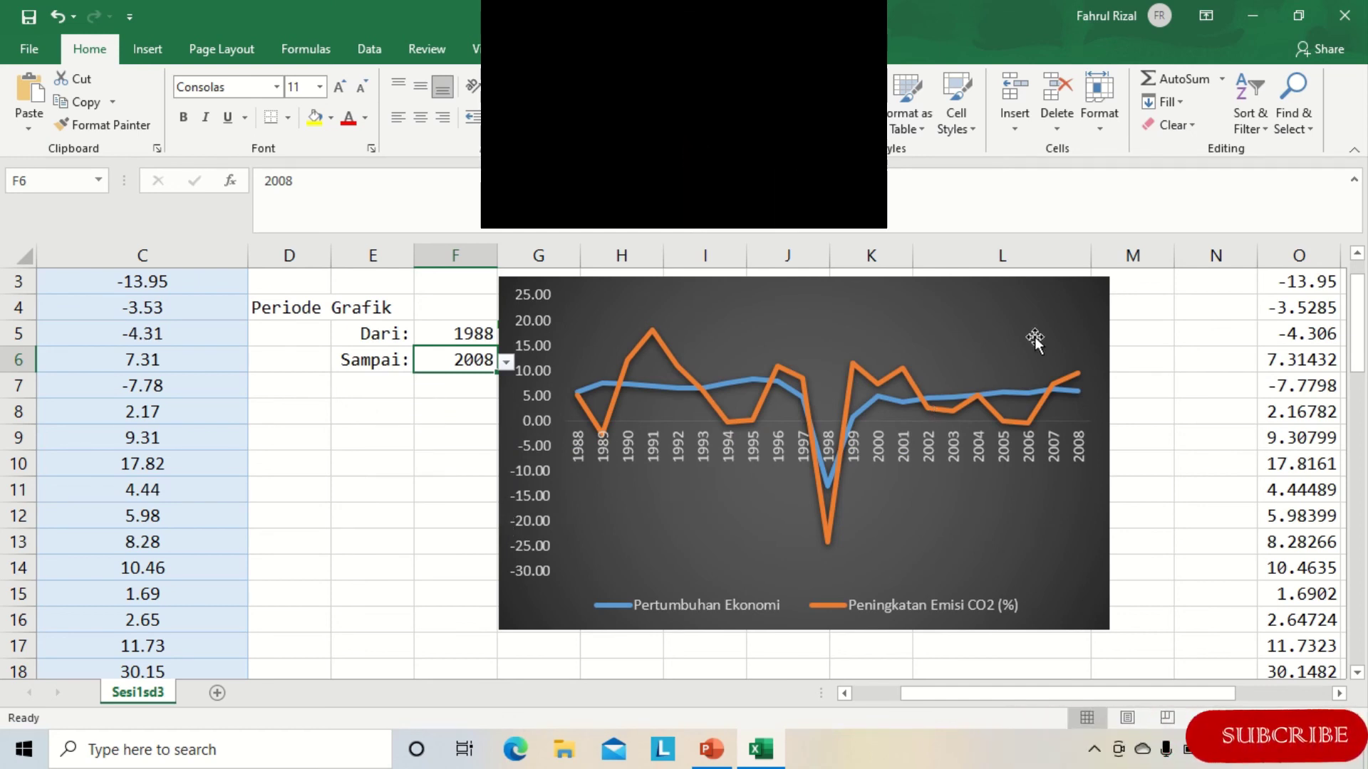
pyautogui.click(1186, 332)
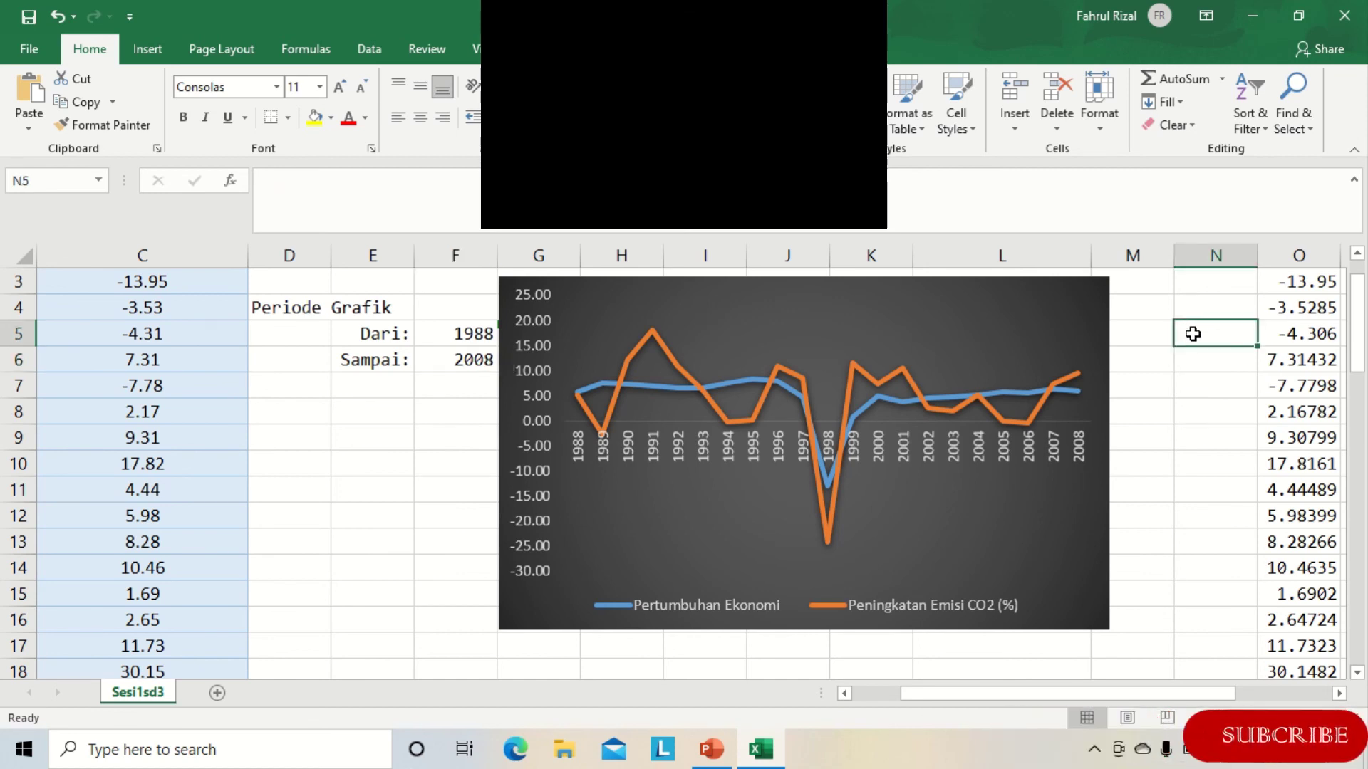